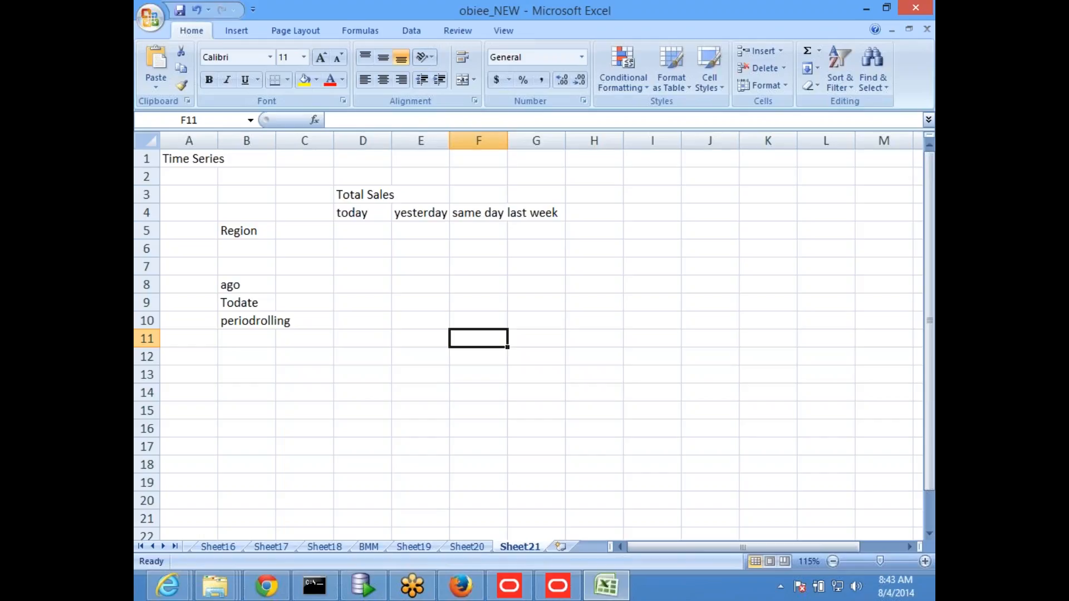
Step: Enter "previuos" in cell D8, in the ago row
{"action": "left_click", "coordinate": [241, 303]}
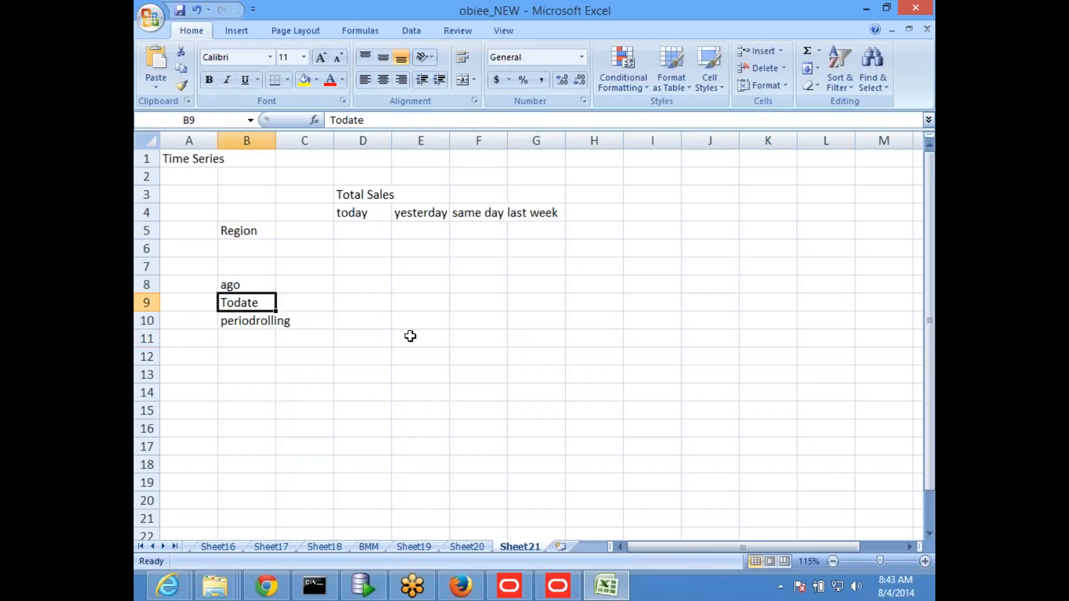
{"action": "left_click", "coordinate": [346, 286]}
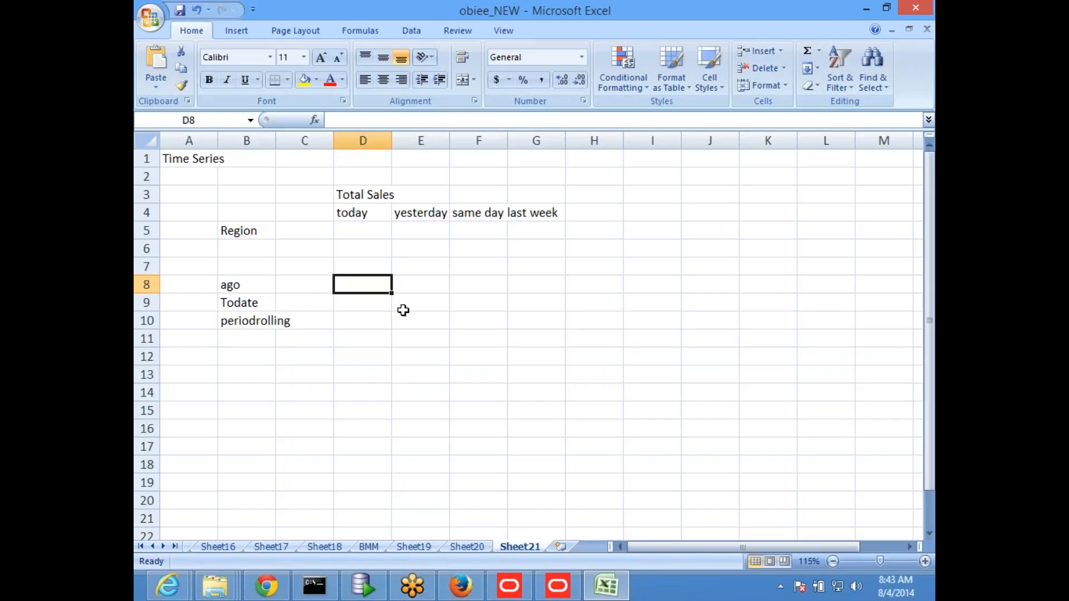
{"action": "type", "text": "prev"}
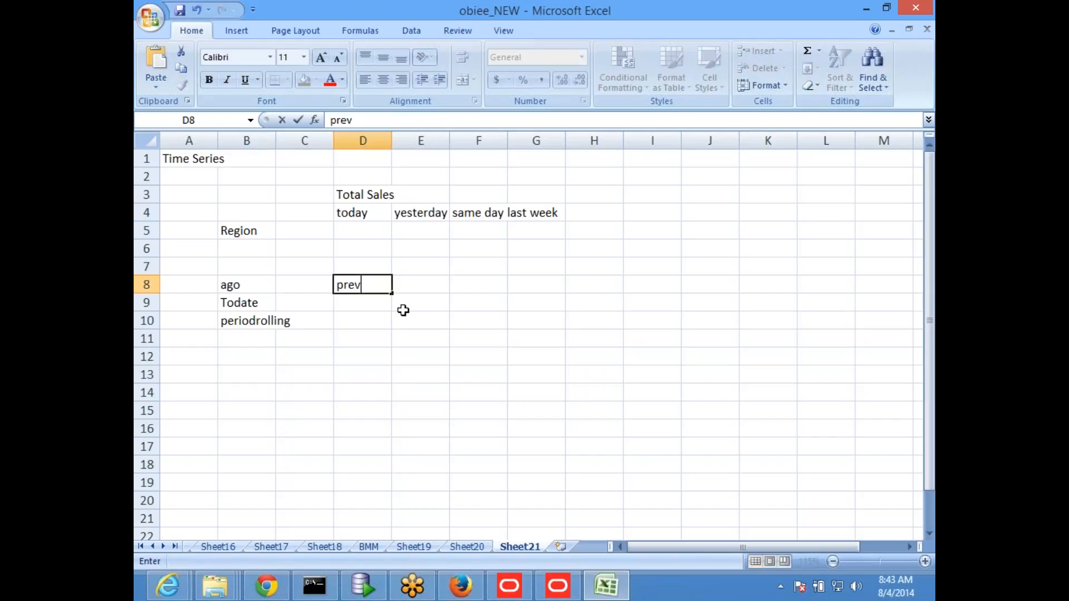
{"action": "type", "text": "iuos"}
{"action": "key", "text": "Return"}
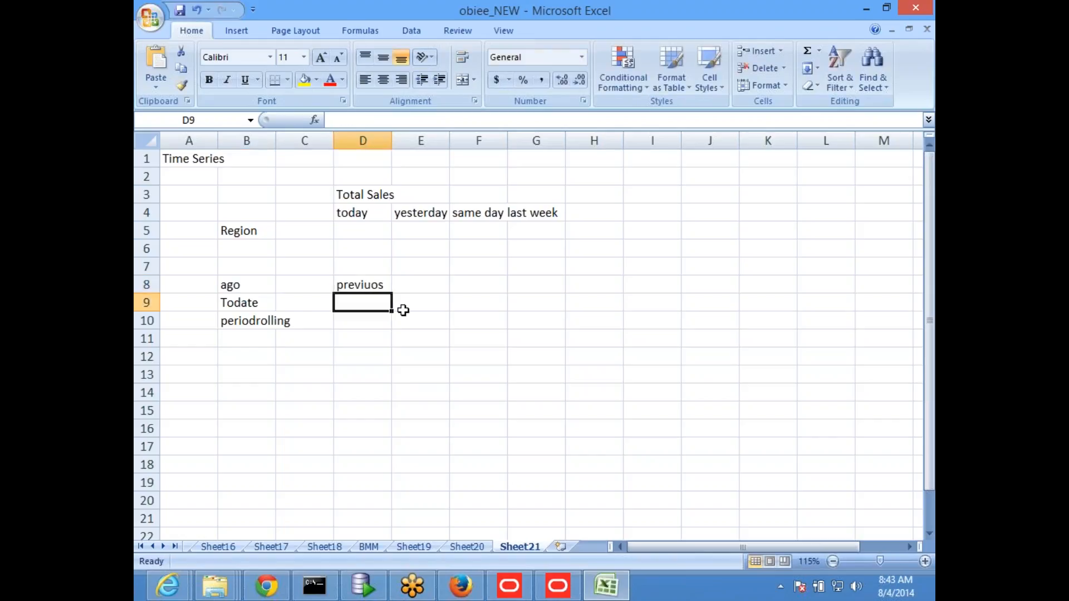
{"action": "type", "text": "cumu"}
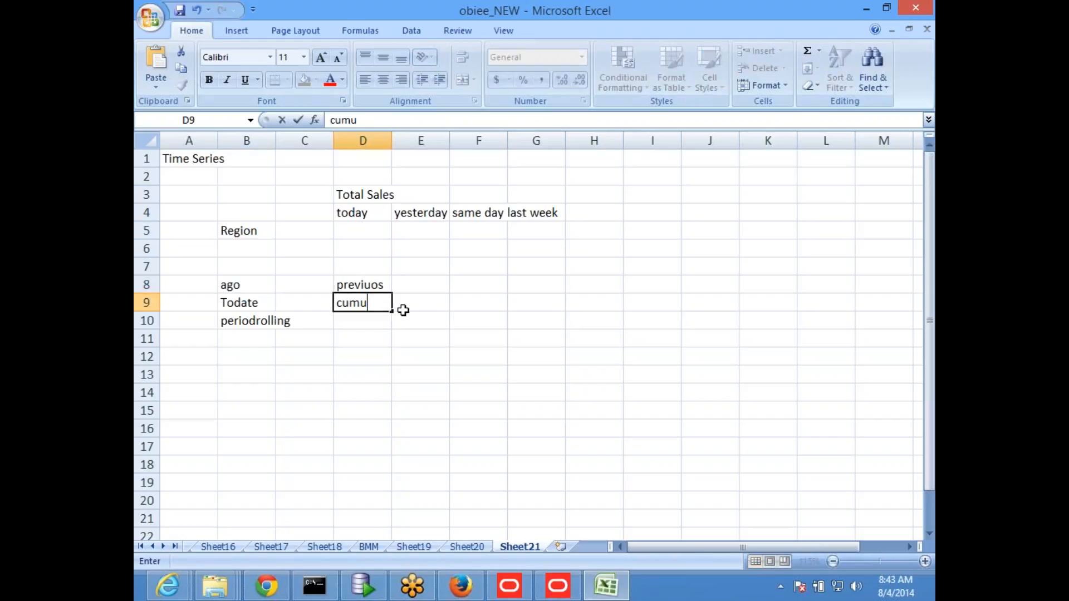
{"action": "type", "text": "lative"}
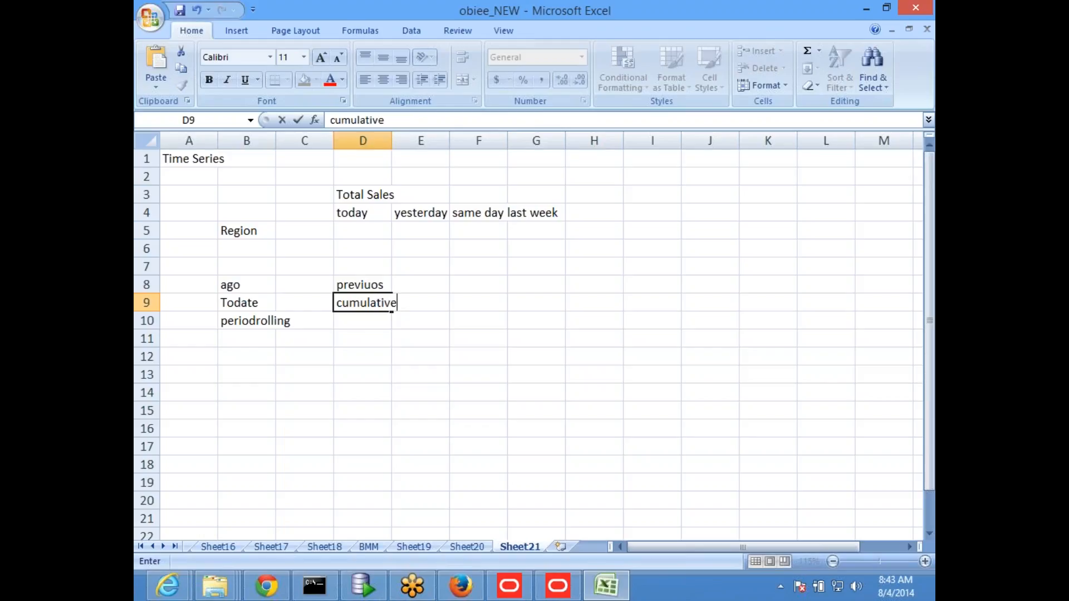
{"action": "key", "text": "Return"}
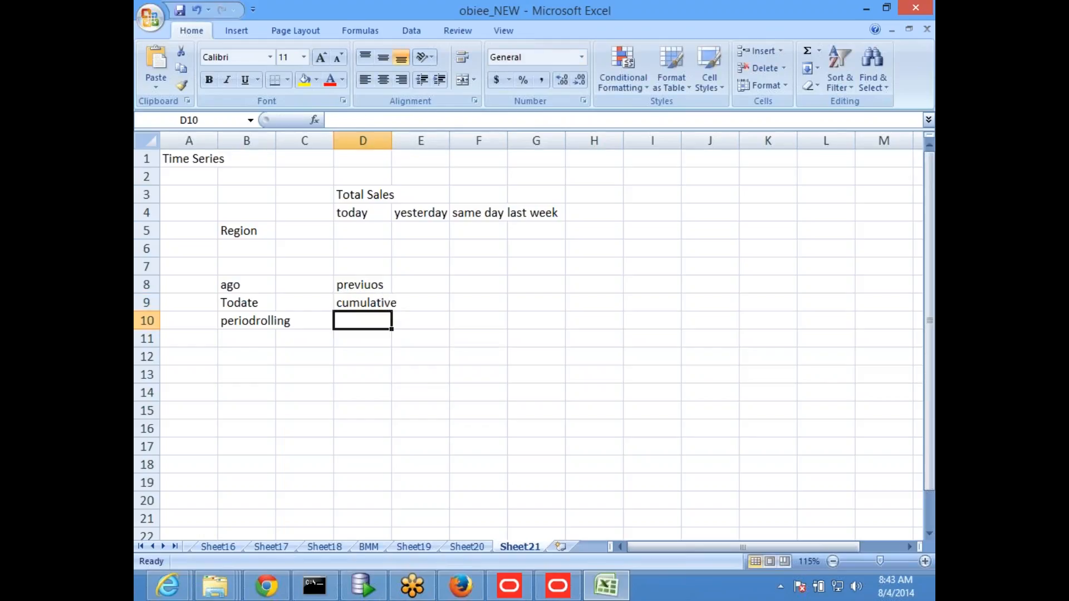
{"action": "key", "text": "End"}
{"action": "key", "text": "Right"}
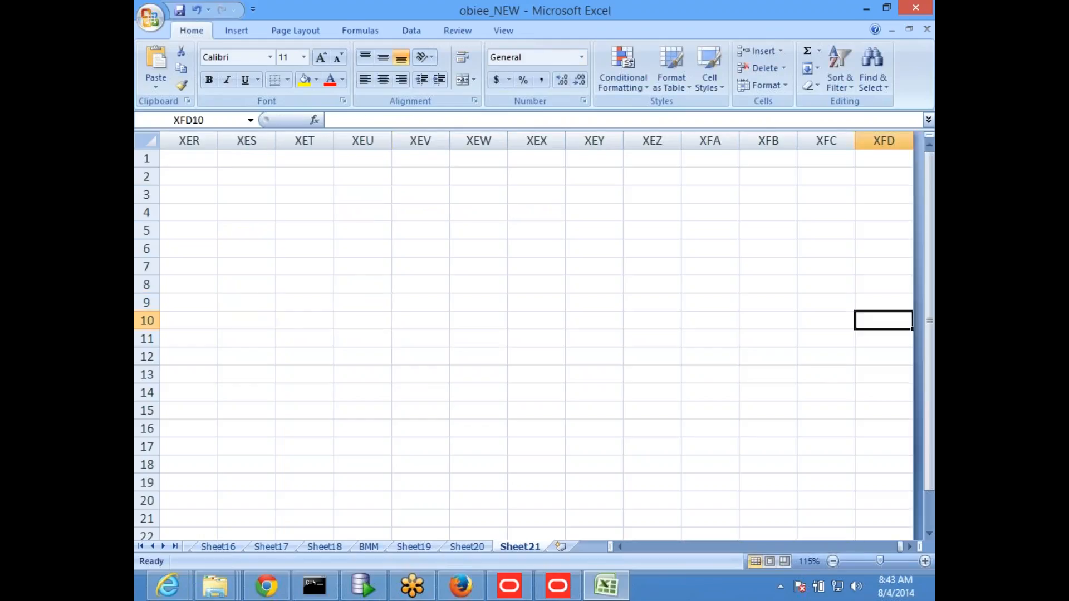
{"action": "key", "text": "ctrl+z"}
{"action": "left_click", "coordinate": [371, 337]}
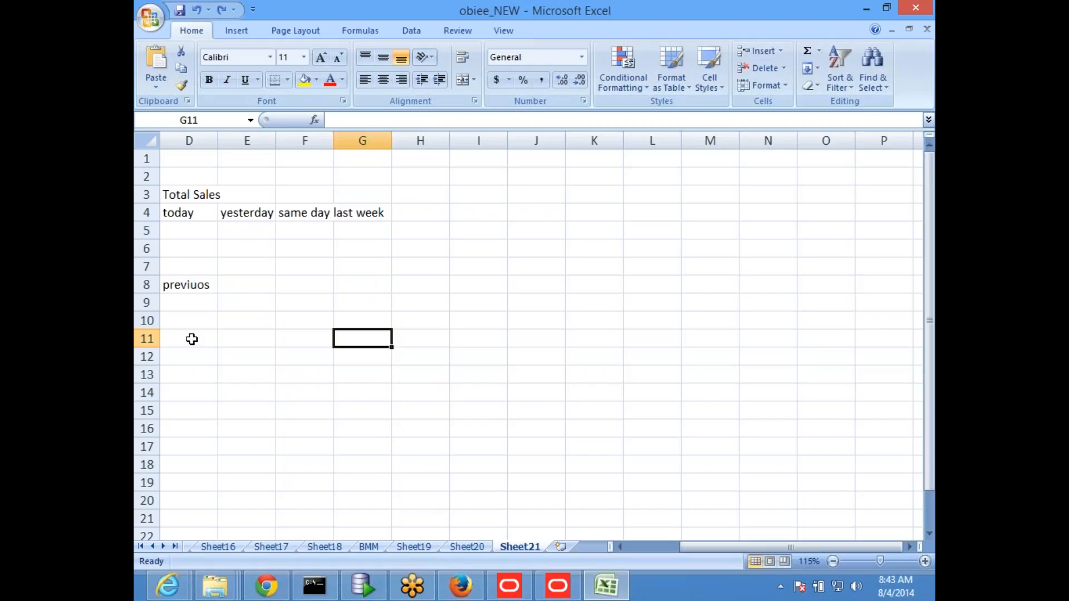
{"action": "left_click", "coordinate": [647, 547]}
{"action": "left_click", "coordinate": [352, 413]}
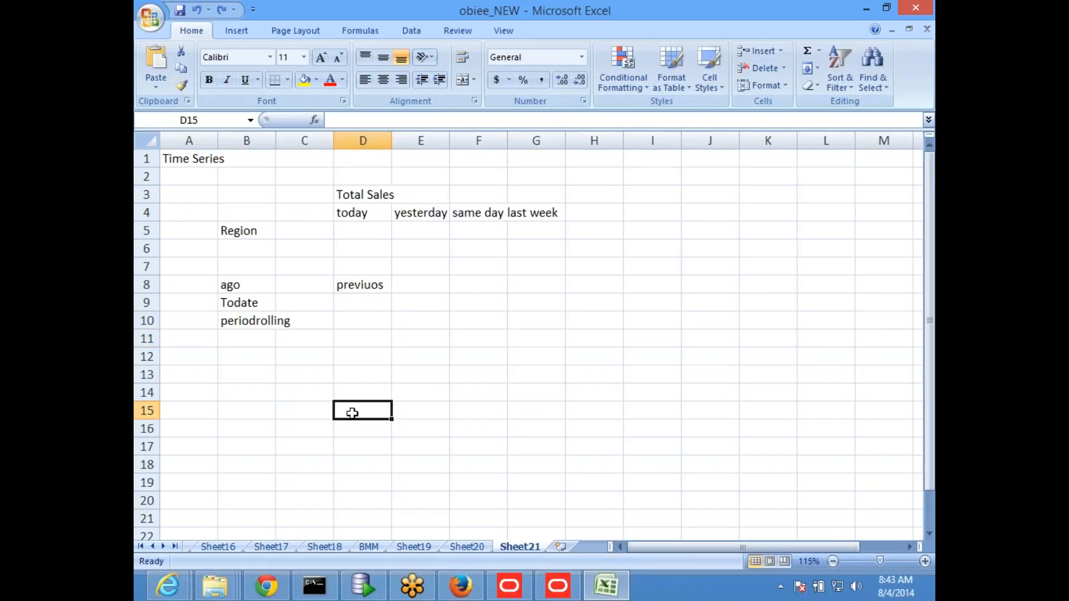
Step: Enter "cumulative" in cell D9, in the Todate row
{"action": "left_click", "coordinate": [362, 302]}
{"action": "type", "text": "c"}
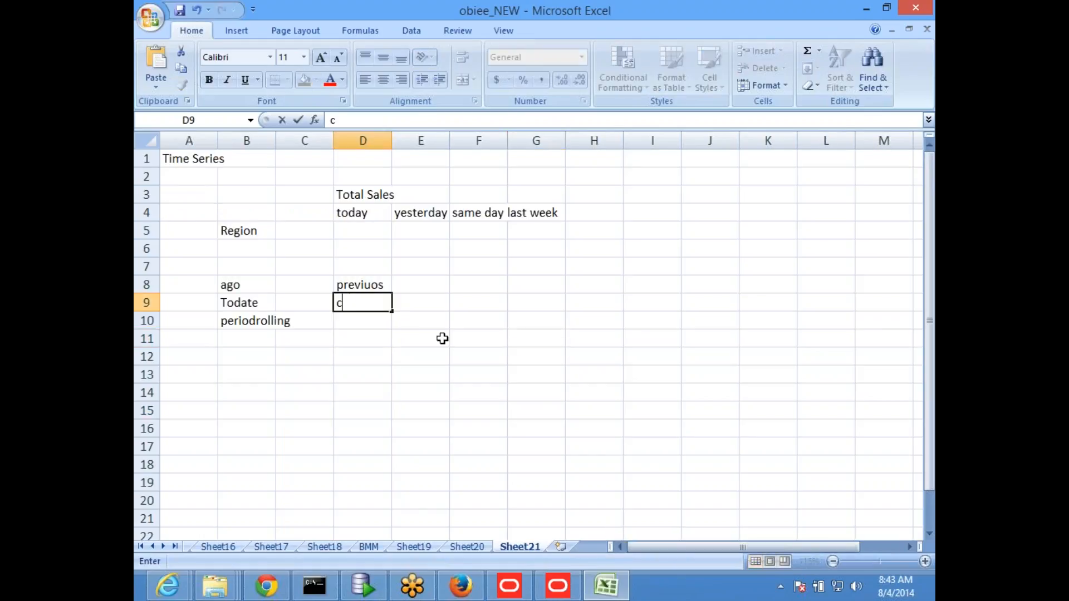
{"action": "type", "text": "umulative"}
{"action": "key", "text": "Return"}
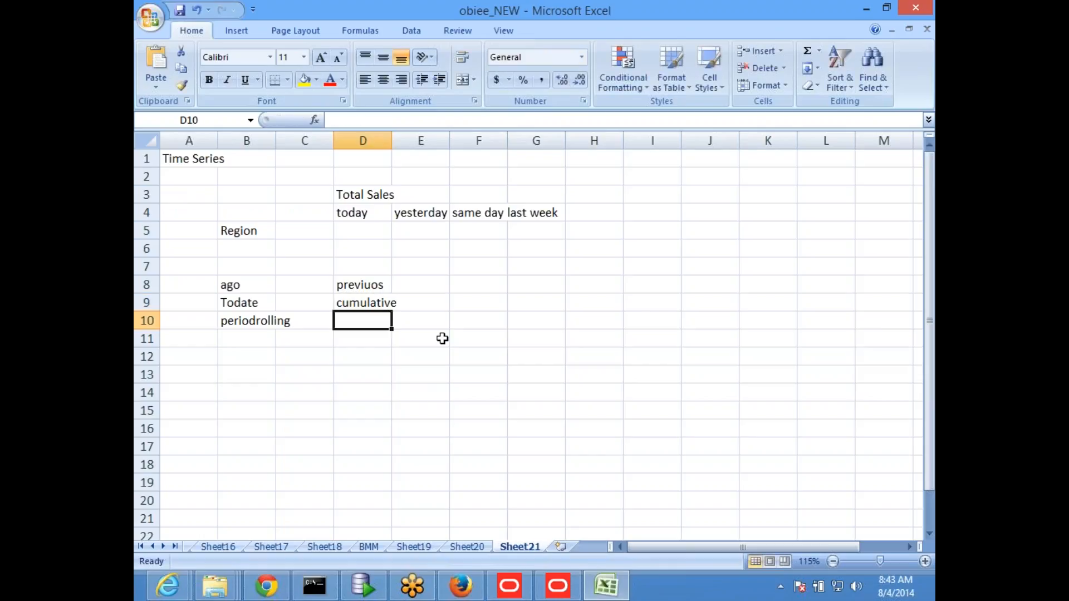
{"action": "left_click", "coordinate": [405, 413]}
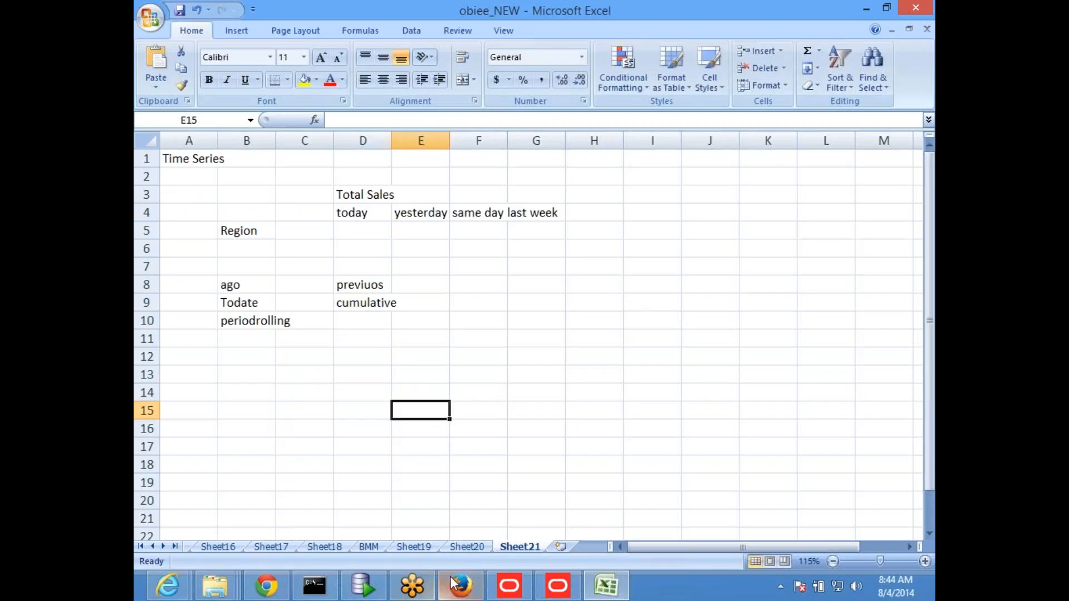
{"action": "left_click", "coordinate": [233, 285]}
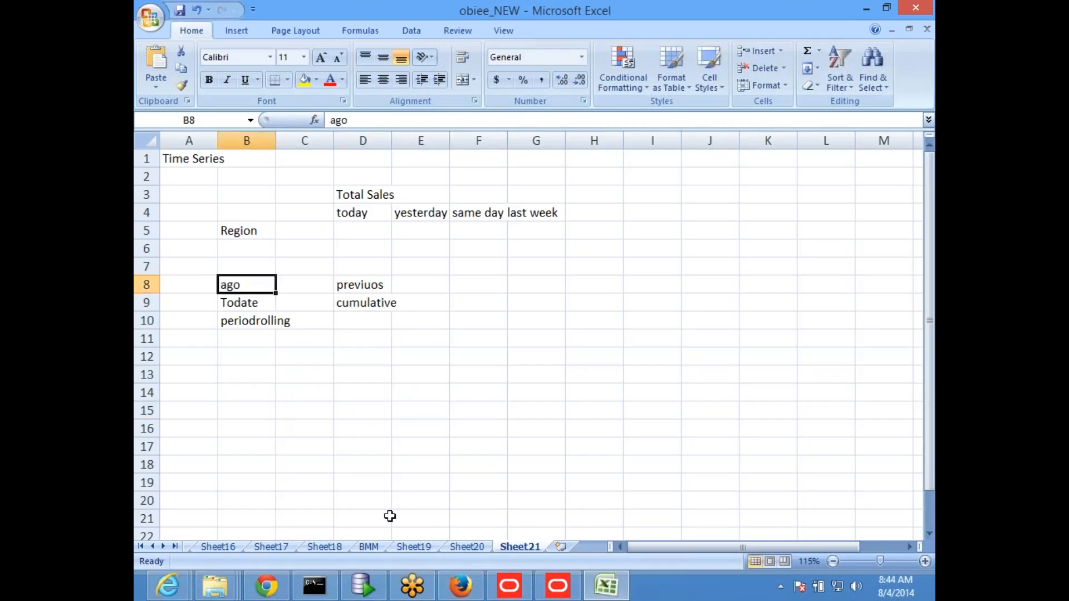
Step: Switch to Oracle SQL Developer, enlarge the worksheet area and make room for a new query below the AVG(SAL) statement
{"action": "left_click", "coordinate": [362, 585]}
{"action": "left_click_drag", "start_coordinate": [512, 253], "coordinate": [512, 328]}
{"action": "left_click", "coordinate": [472, 286]}
{"action": "key", "text": "Return"}
{"action": "key", "text": "Return"}
{"action": "key", "text": "Return"}
Step: Write the query "select emp.* from emp" below the existing statements
{"action": "type", "text": "select "}
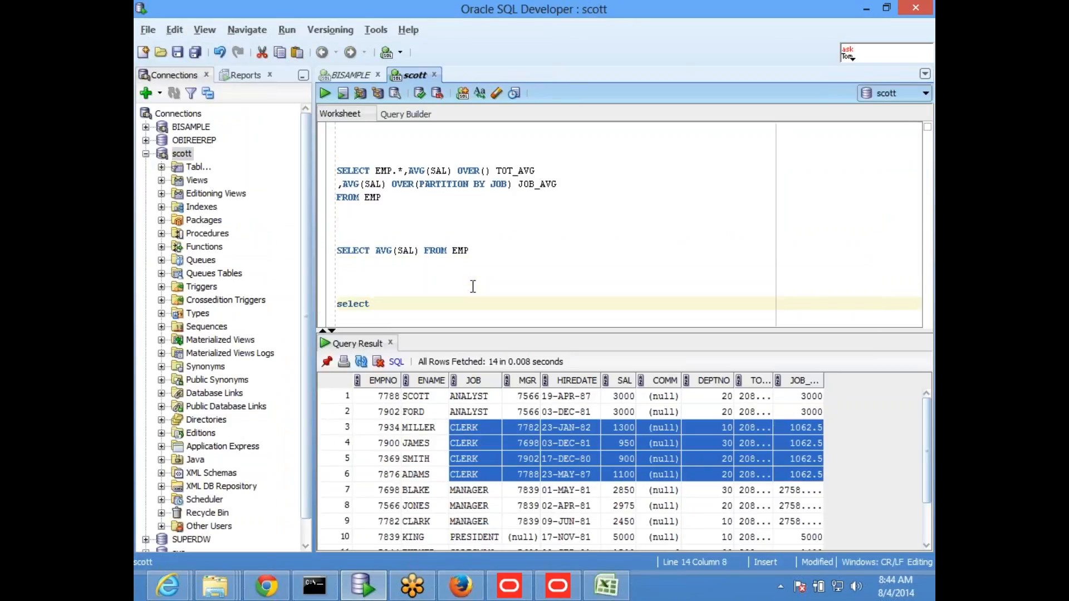
{"action": "type", "text": "*"}
{"action": "key", "text": "BackSpace"}
{"action": "type", "text": "emp.* fropm"}
{"action": "key", "text": "BackSpace"}
{"action": "key", "text": "BackSpace"}
{"action": "type", "text": "m emp"}
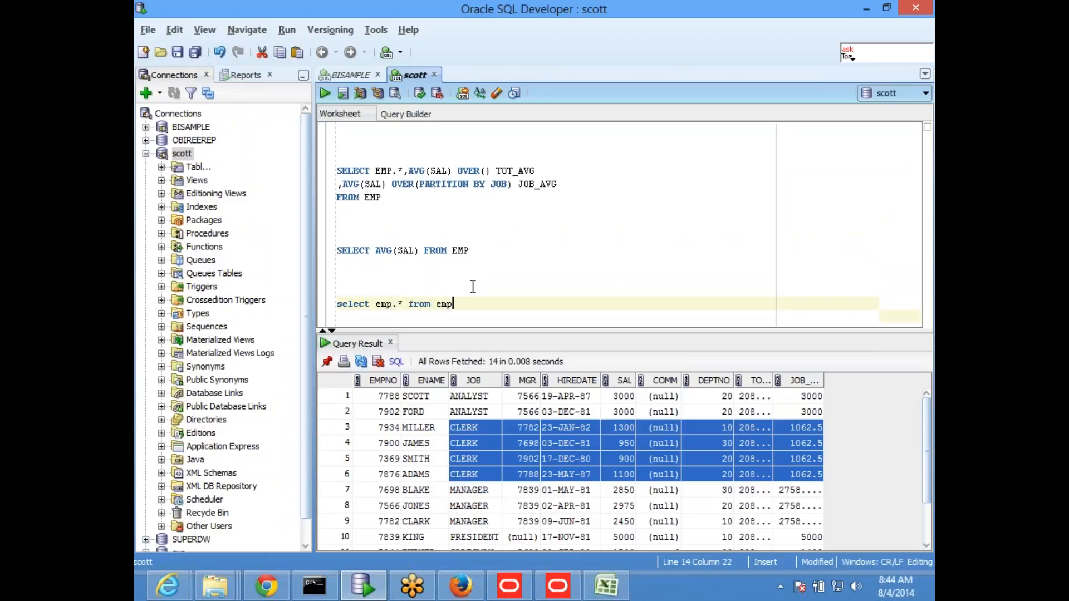
Step: Put the new query's from clause on its own line and run only that query
{"action": "key", "text": "Return"}
{"action": "key", "text": "Return"}
{"action": "key", "text": "Up"}
{"action": "key", "text": "Up"}
{"action": "key", "text": "Right"}
{"action": "key", "text": "Right"}
{"action": "key", "text": "Right"}
{"action": "key", "text": "Right"}
{"action": "key", "text": "Right"}
{"action": "key", "text": "Right"}
{"action": "key", "text": "Right"}
{"action": "key", "text": "Right"}
{"action": "key", "text": "Right"}
{"action": "key", "text": "Right"}
{"action": "key", "text": "Right"}
{"action": "key", "text": "Right"}
{"action": "key", "text": "Right"}
{"action": "key", "text": "Return"}
{"action": "key", "text": "Up"}
{"action": "key", "text": "Right"}
{"action": "key", "text": "Right"}
{"action": "key", "text": "Right"}
{"action": "key", "text": "Right"}
{"action": "key", "text": "Right"}
{"action": "key", "text": "Right"}
{"action": "key", "text": "Right"}
{"action": "key", "text": "Right"}
{"action": "key", "text": "Right"}
{"action": "key", "text": "Right"}
{"action": "key", "text": "Right"}
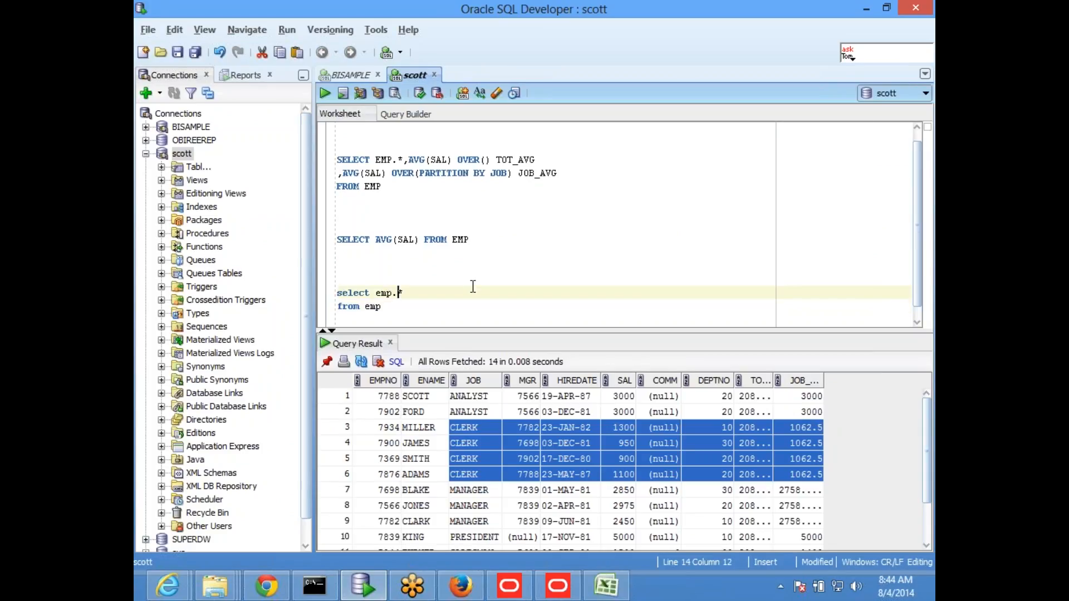
{"action": "left_click_drag", "start_coordinate": [401, 308], "coordinate": [334, 292]}
{"action": "left_click", "coordinate": [325, 94]}
Step: Add the column "lag(empno) over(order by empno) prev_empno" after emp.* in the select list
{"action": "left_click", "coordinate": [426, 281]}
{"action": "type", "text": ","}
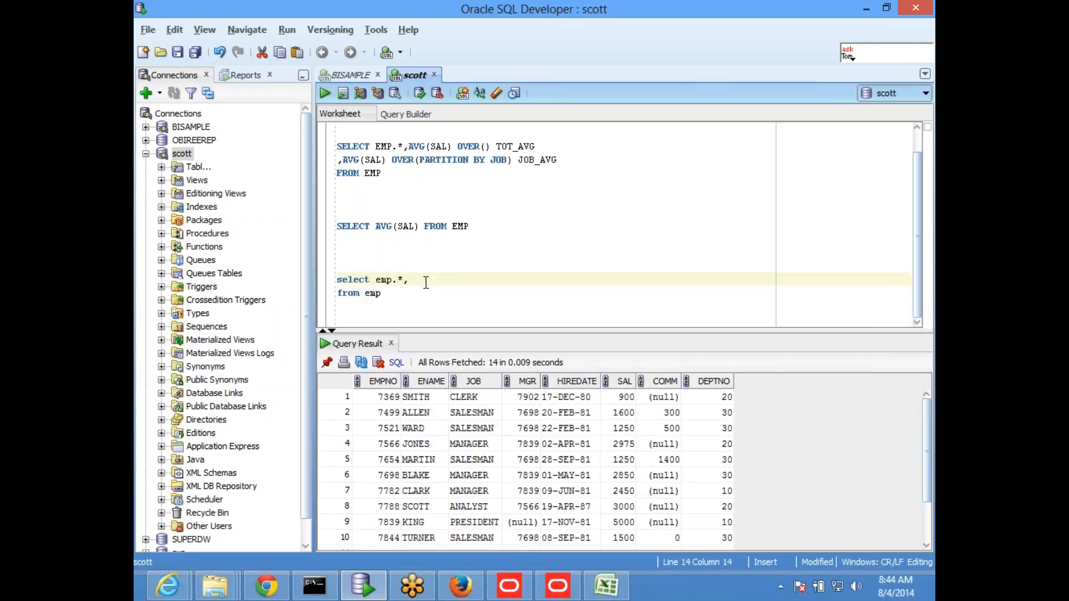
{"action": "type", "text": "lag(empno) over(order by empno"}
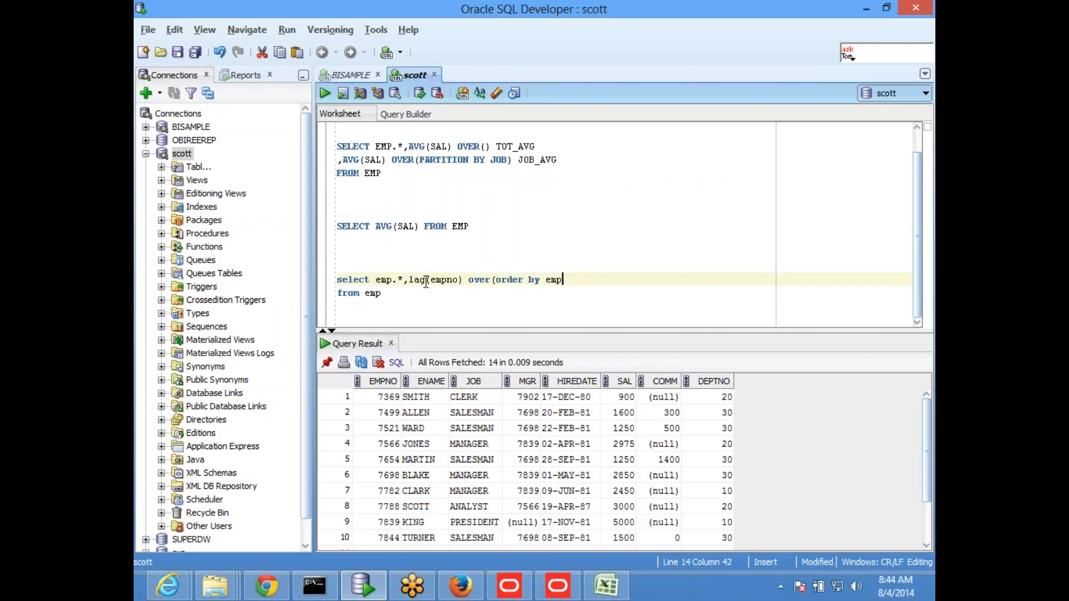
{"action": "type", "text": ") prev_empno"}
Step: Run the lag query on its own and enlarge the query result grid
{"action": "left_click_drag", "start_coordinate": [381, 294], "coordinate": [336, 279]}
{"action": "left_click", "coordinate": [324, 94]}
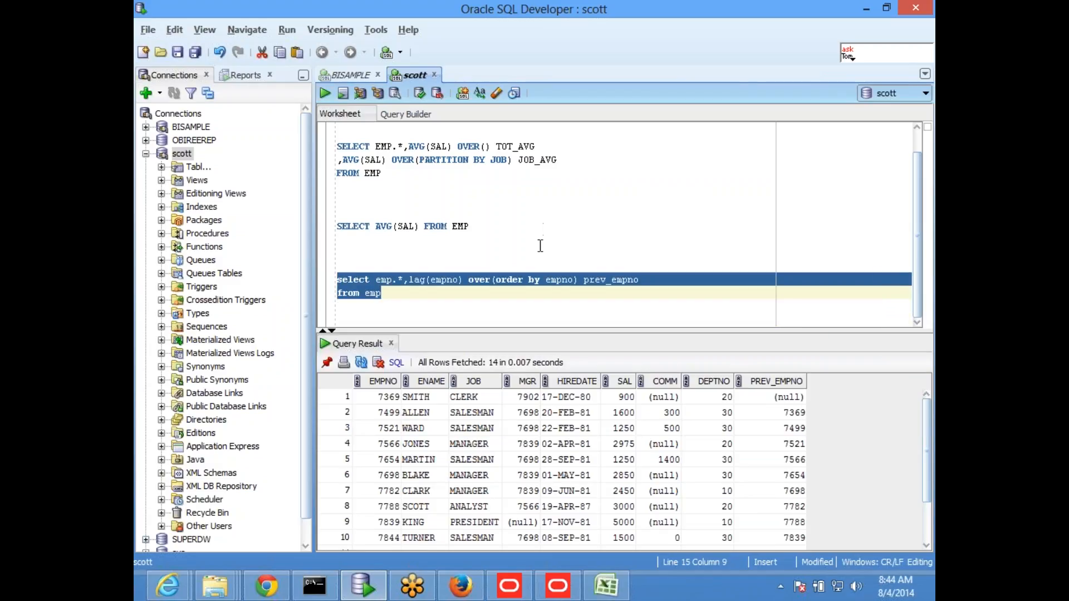
{"action": "left_click", "coordinate": [539, 250]}
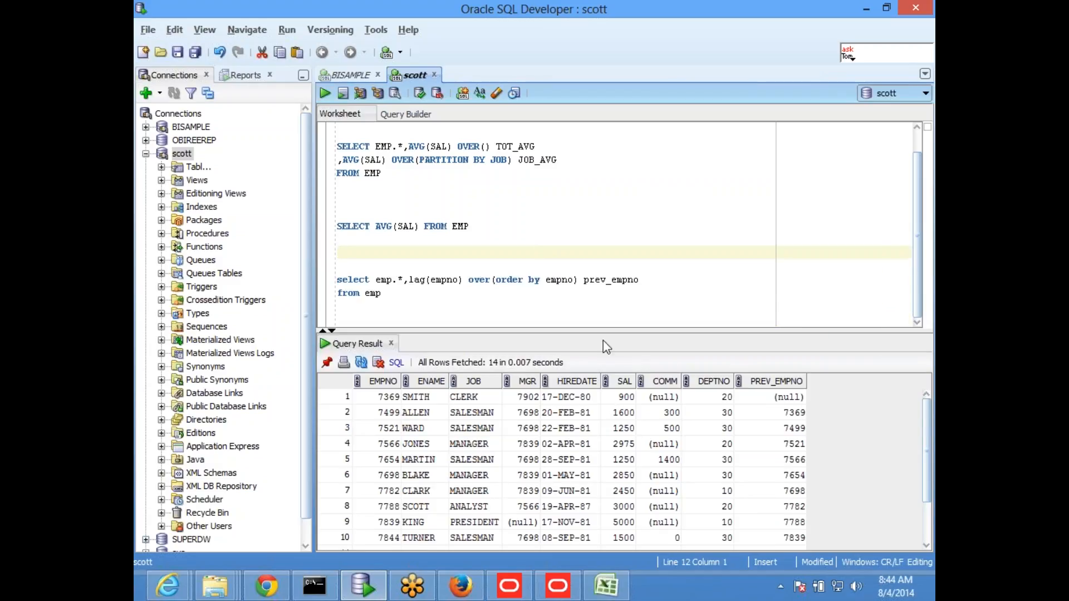
{"action": "left_click_drag", "start_coordinate": [608, 324], "coordinate": [607, 296]}
{"action": "left_click", "coordinate": [539, 225]}
{"action": "scroll", "coordinate": [593, 236], "scroll_direction": "down", "scroll_amount": 1}
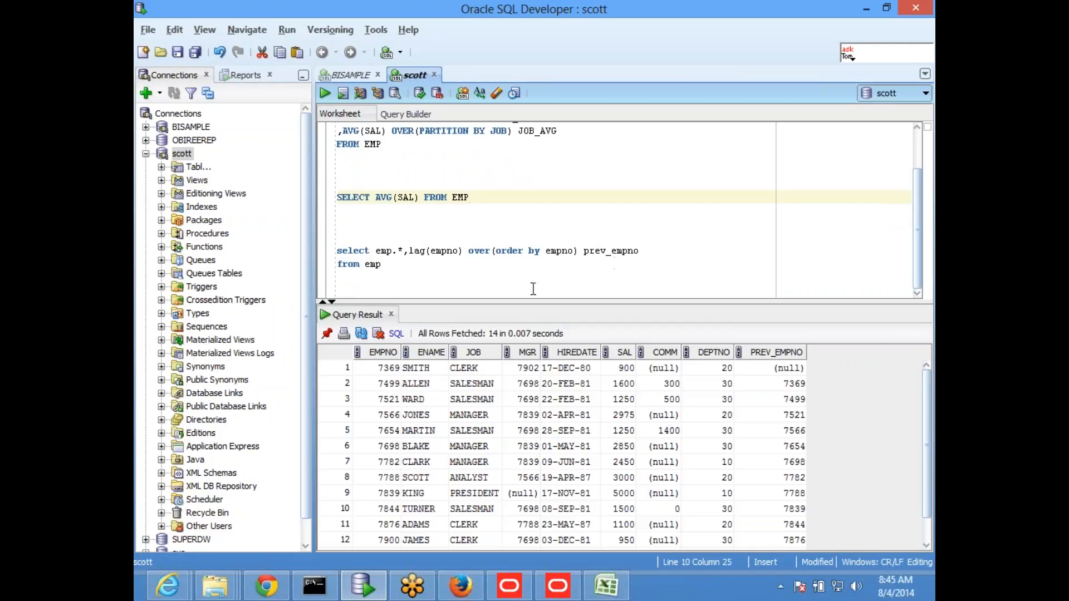
{"action": "left_click", "coordinate": [518, 237]}
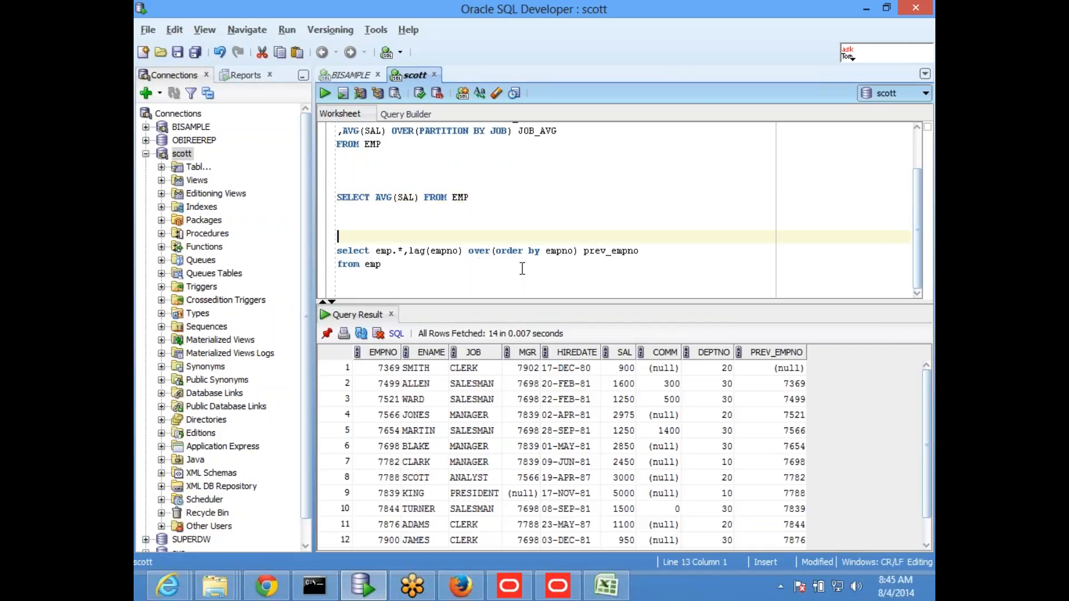
Step: Compare the EMPNO and PREV_EMPNO values across the first four result rows
{"action": "left_click", "coordinate": [381, 370]}
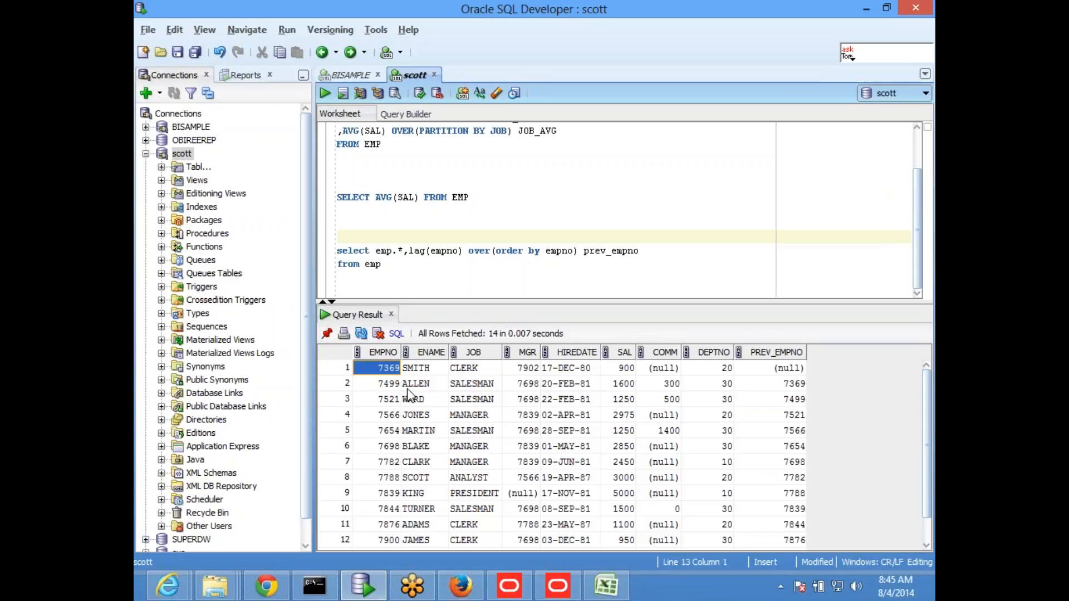
{"action": "left_click", "coordinate": [776, 371]}
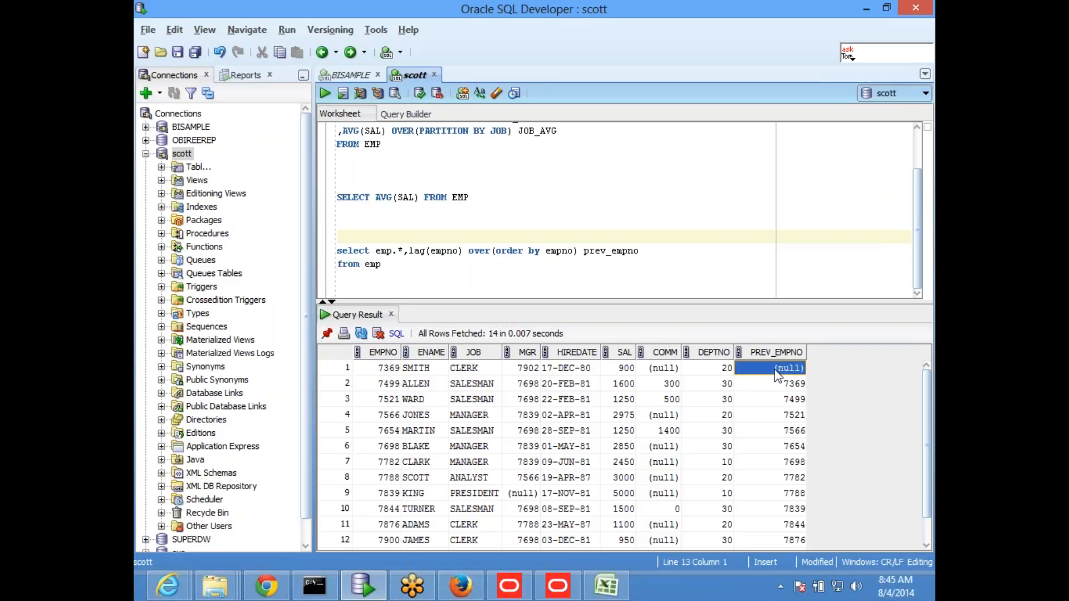
{"action": "left_click", "coordinate": [383, 372]}
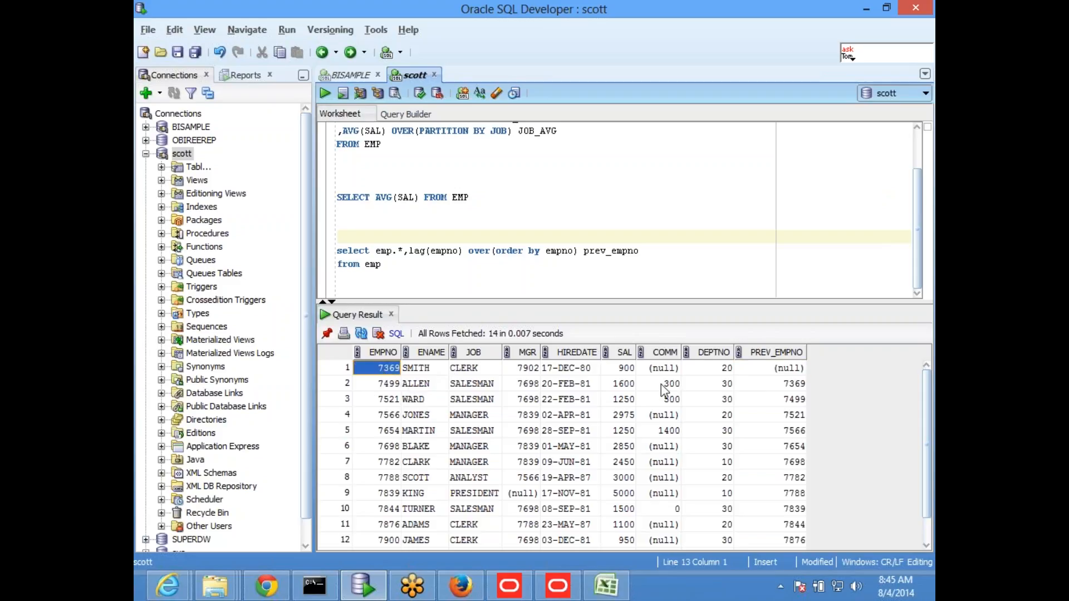
{"action": "left_click", "coordinate": [787, 373]}
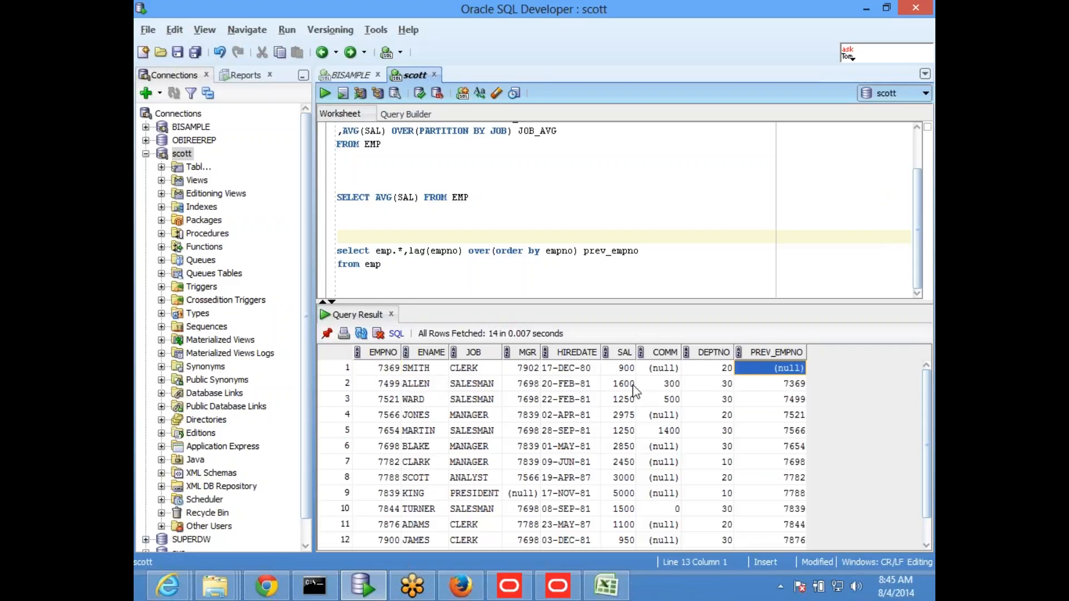
{"action": "left_click", "coordinate": [381, 384]}
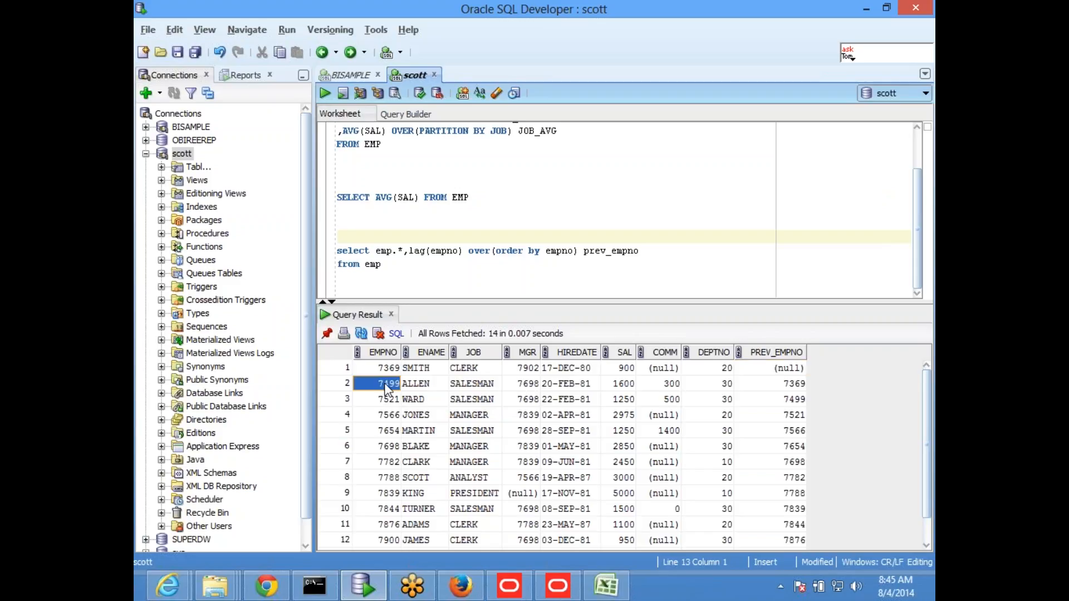
{"action": "left_click", "coordinate": [770, 386]}
{"action": "left_click", "coordinate": [779, 399]}
{"action": "left_click", "coordinate": [379, 417]}
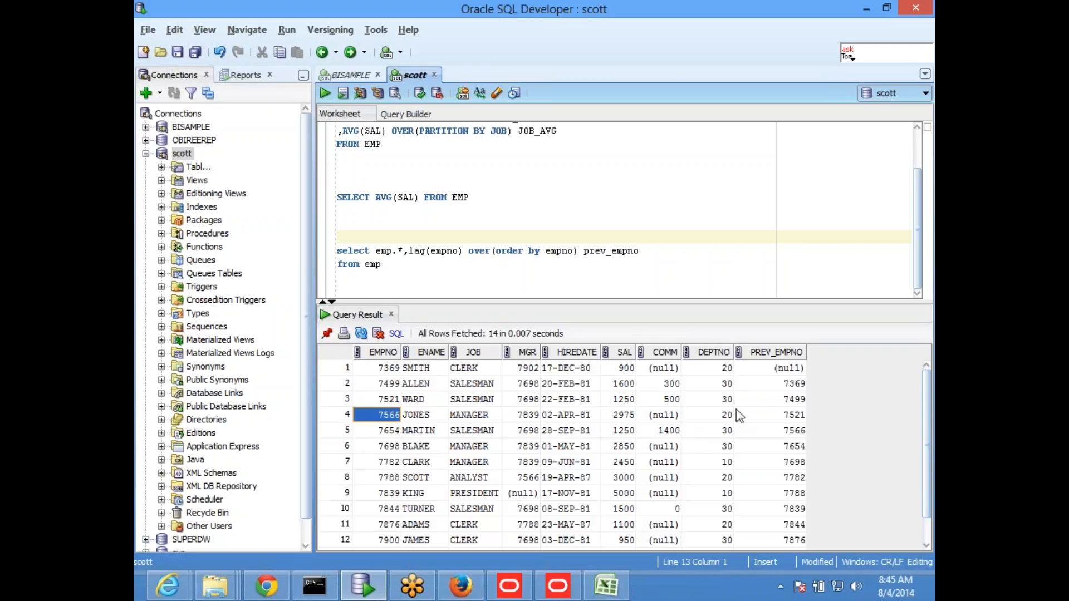
Step: Change the lag function's argument to sal and run the query again
{"action": "left_click", "coordinate": [395, 265]}
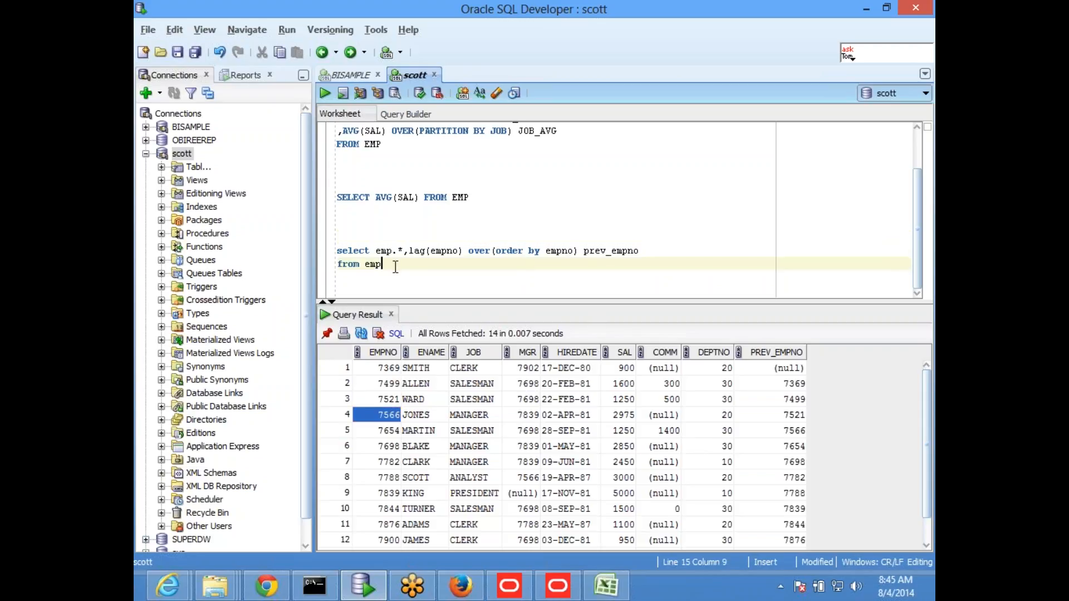
{"action": "left_click", "coordinate": [456, 251]}
{"action": "key", "text": "BackSpace"}
{"action": "key", "text": "BackSpace"}
{"action": "key", "text": "BackSpace"}
{"action": "key", "text": "BackSpace"}
{"action": "key", "text": "BackSpace"}
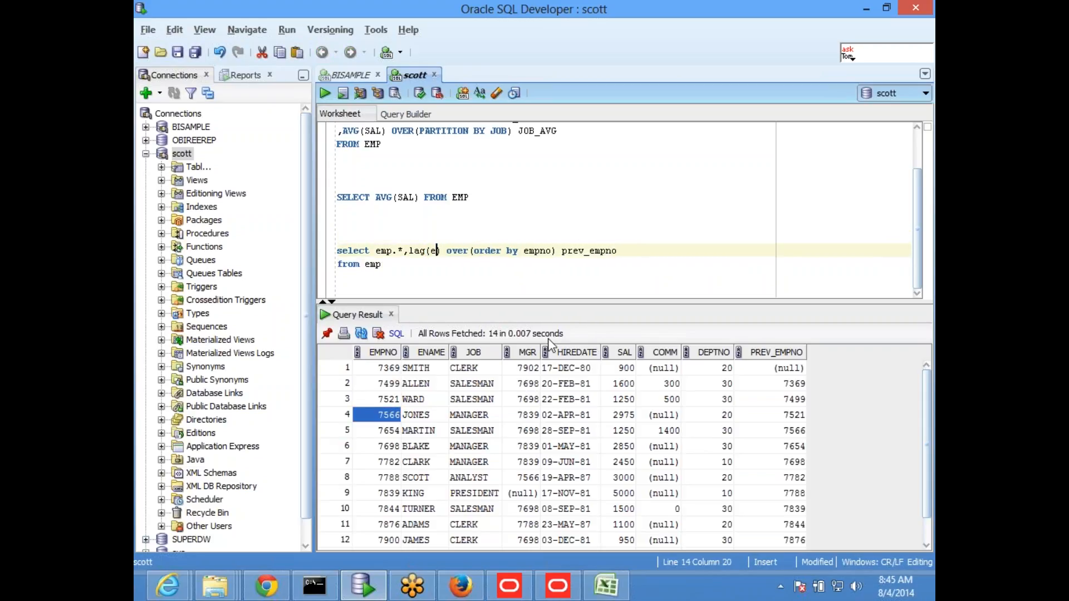
{"action": "type", "text": "sal"}
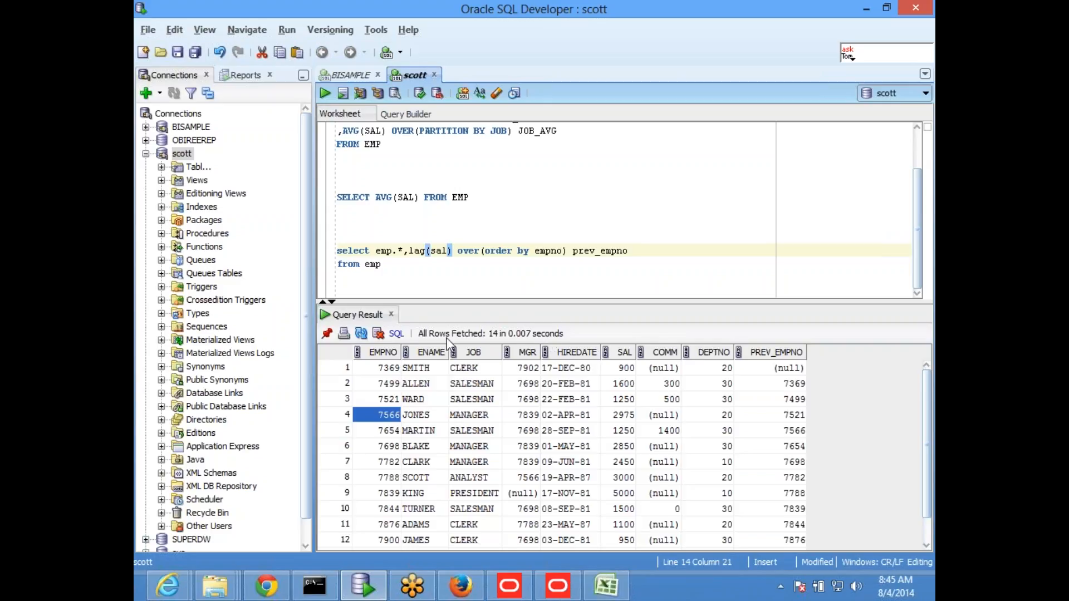
{"action": "left_click_drag", "start_coordinate": [382, 265], "coordinate": [338, 250]}
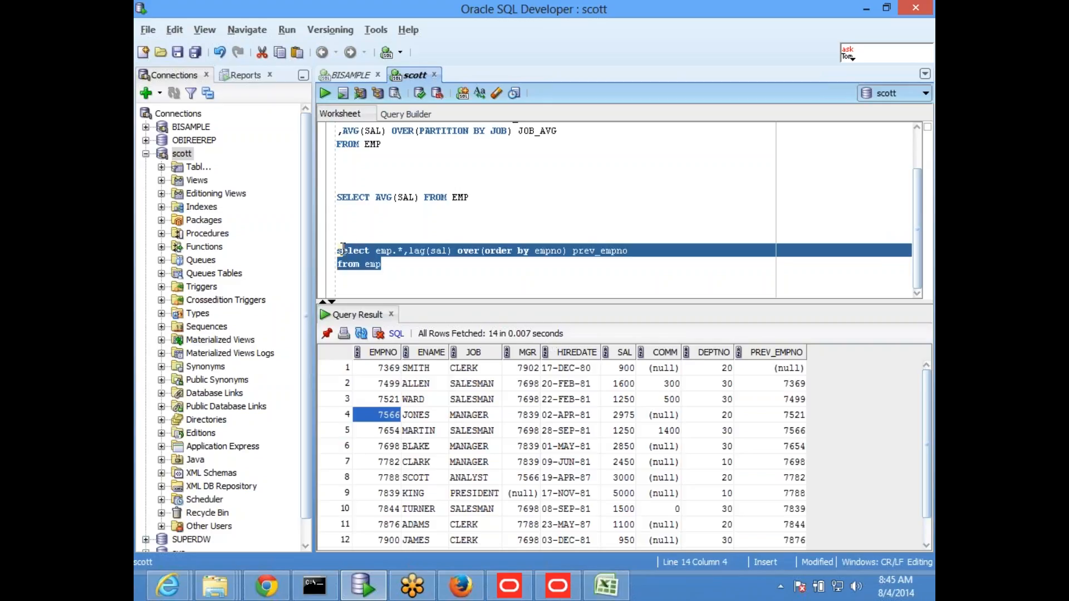
{"action": "left_click", "coordinate": [324, 92]}
Step: Compare the SAL values of the first two result rows with the lagged column
{"action": "left_click", "coordinate": [619, 367]}
{"action": "left_click", "coordinate": [621, 388]}
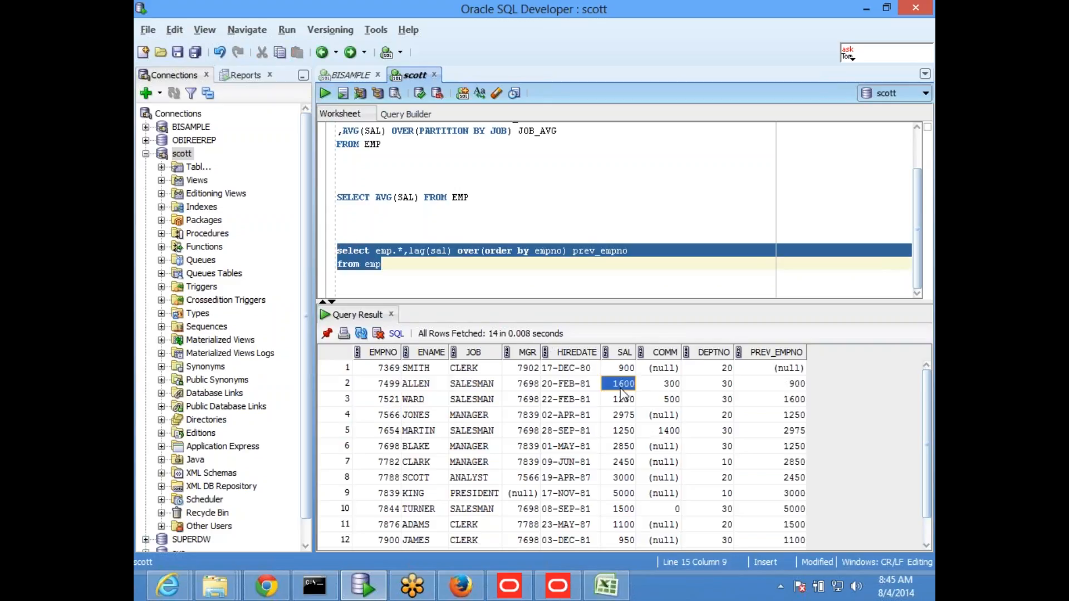
{"action": "left_click", "coordinate": [624, 368]}
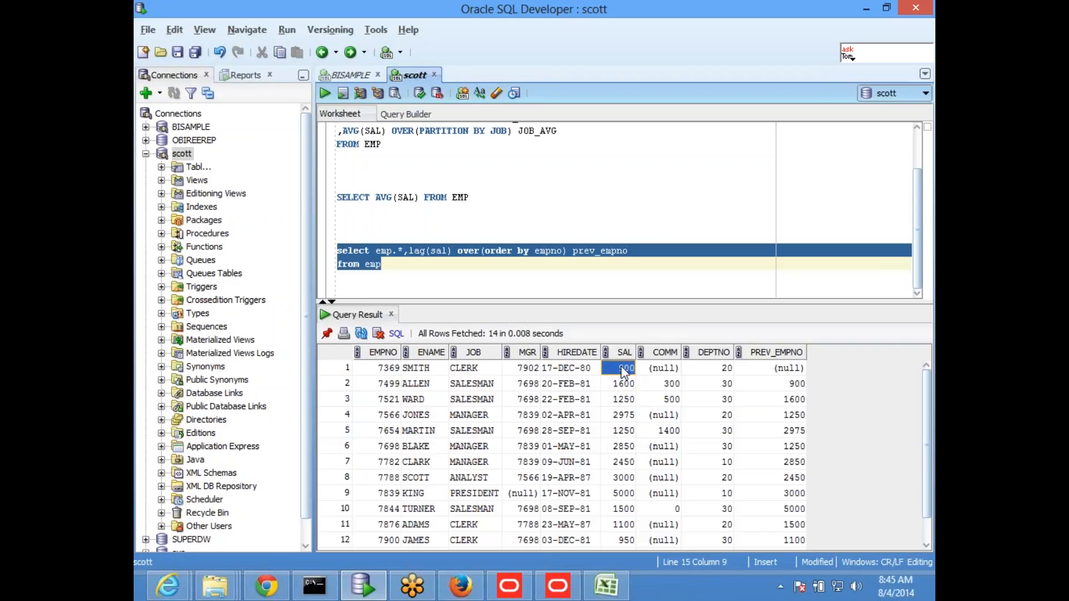
Step: Compare the third row's SAL value with the lagged salaries in the PREV_EMPNO column
{"action": "left_click", "coordinate": [777, 387]}
{"action": "left_click", "coordinate": [629, 399]}
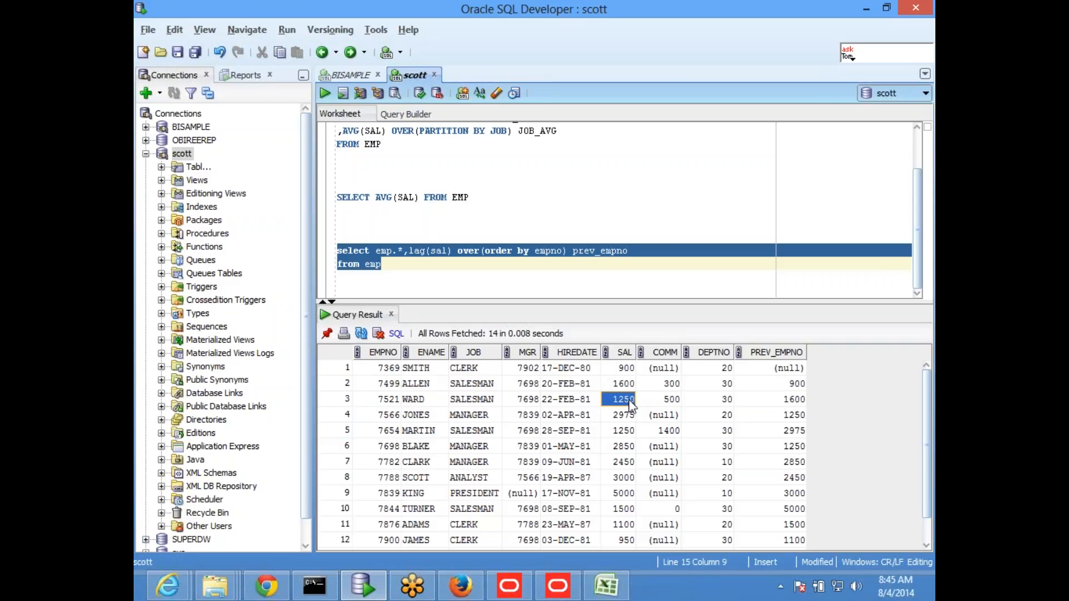
Step: Switch to the Oracle BI Administration Tool and expand the Dim Hier Ord Date hierarchy from GT to the Day level
{"action": "left_click", "coordinate": [559, 590]}
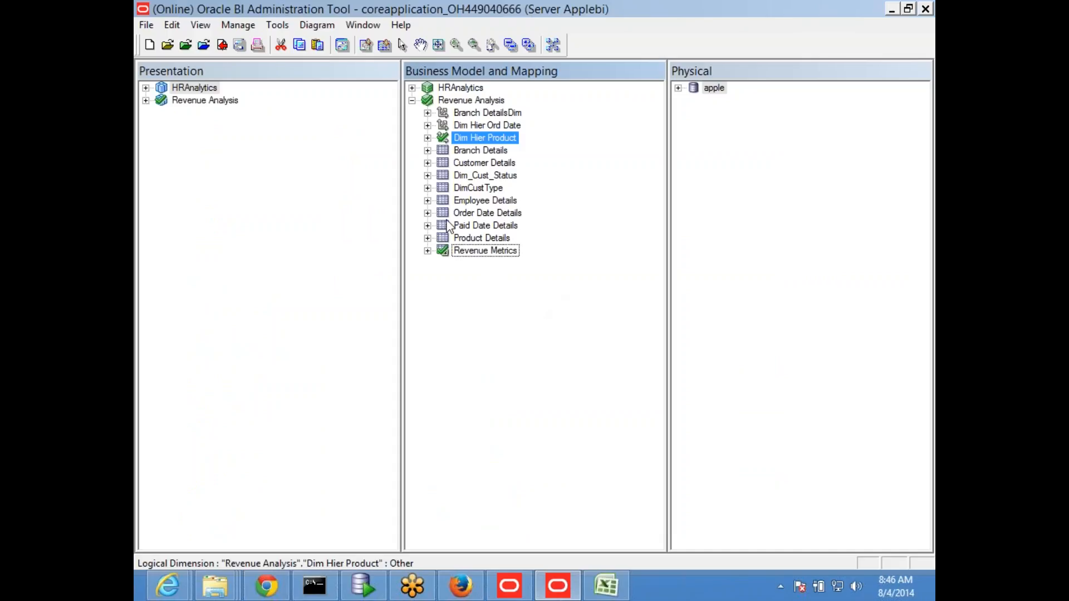
{"action": "left_click", "coordinate": [473, 338]}
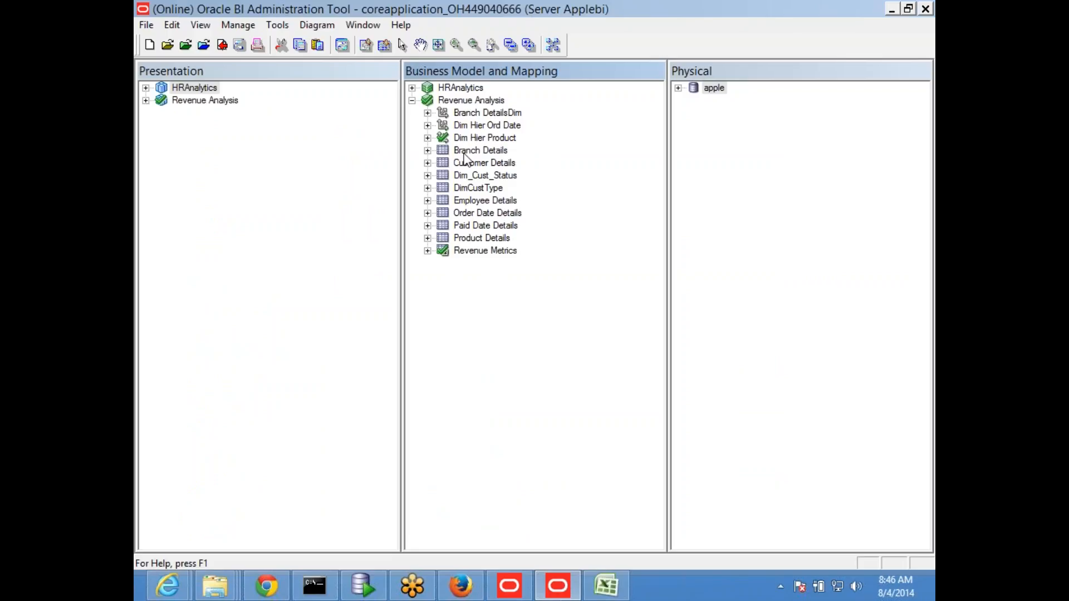
{"action": "double_click", "coordinate": [444, 126]}
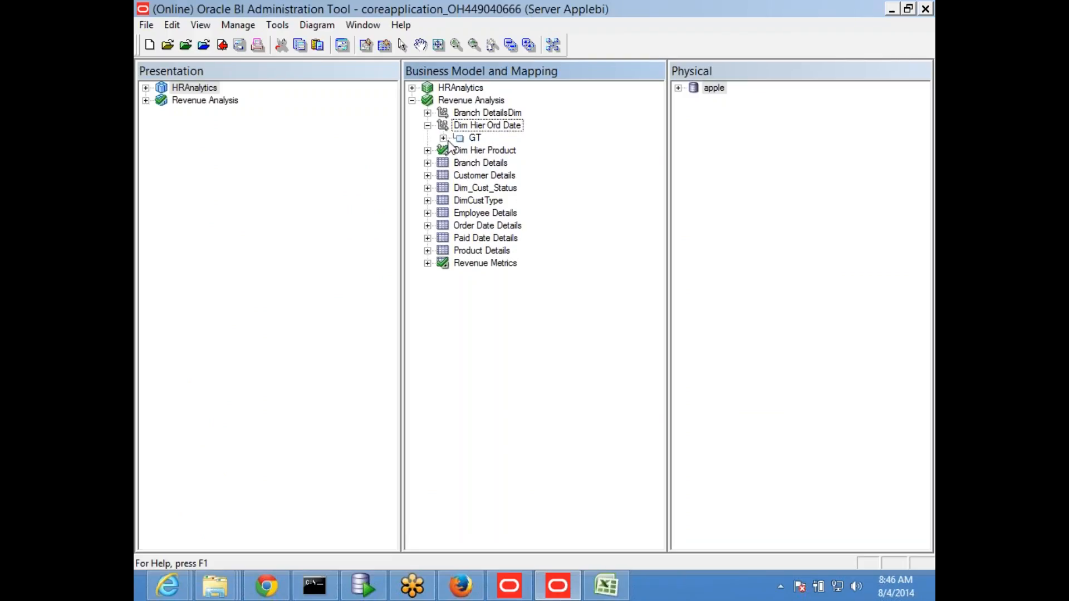
{"action": "left_click", "coordinate": [443, 138]}
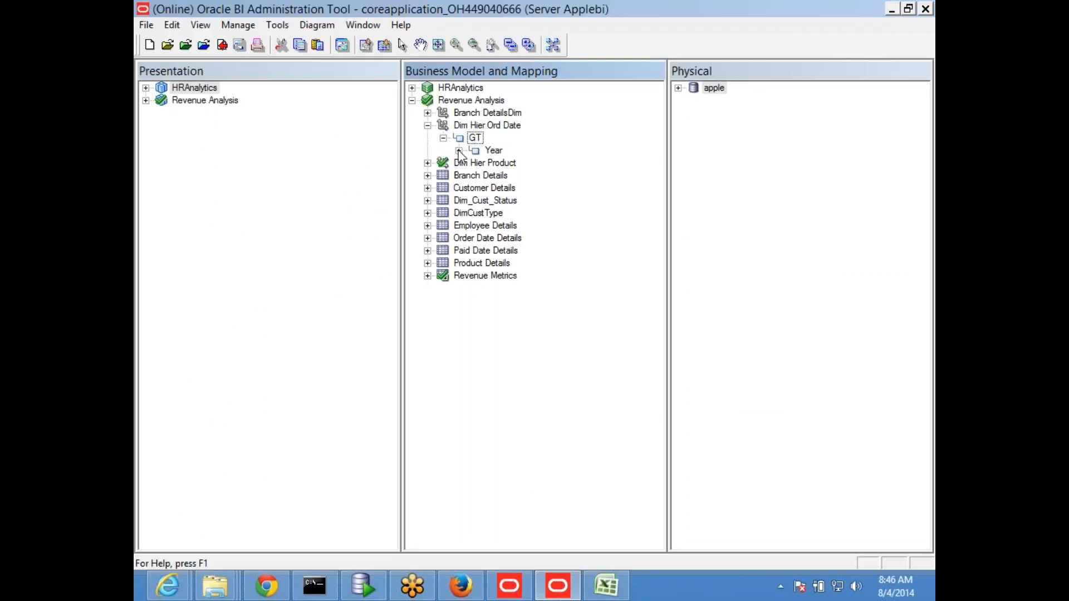
{"action": "left_click", "coordinate": [459, 150]}
{"action": "left_click", "coordinate": [475, 176]}
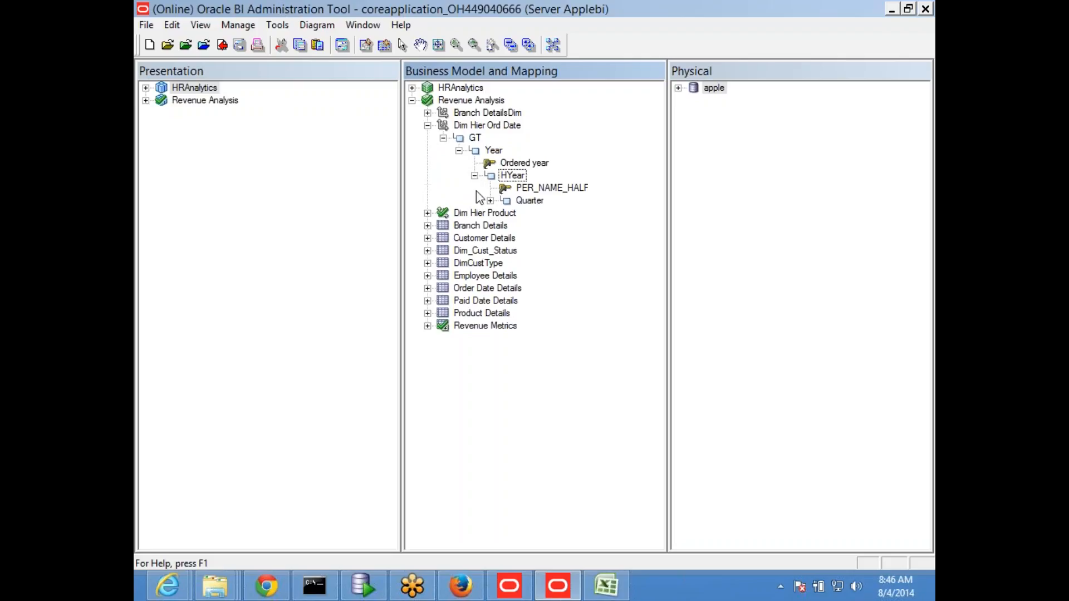
{"action": "left_click", "coordinate": [490, 201]}
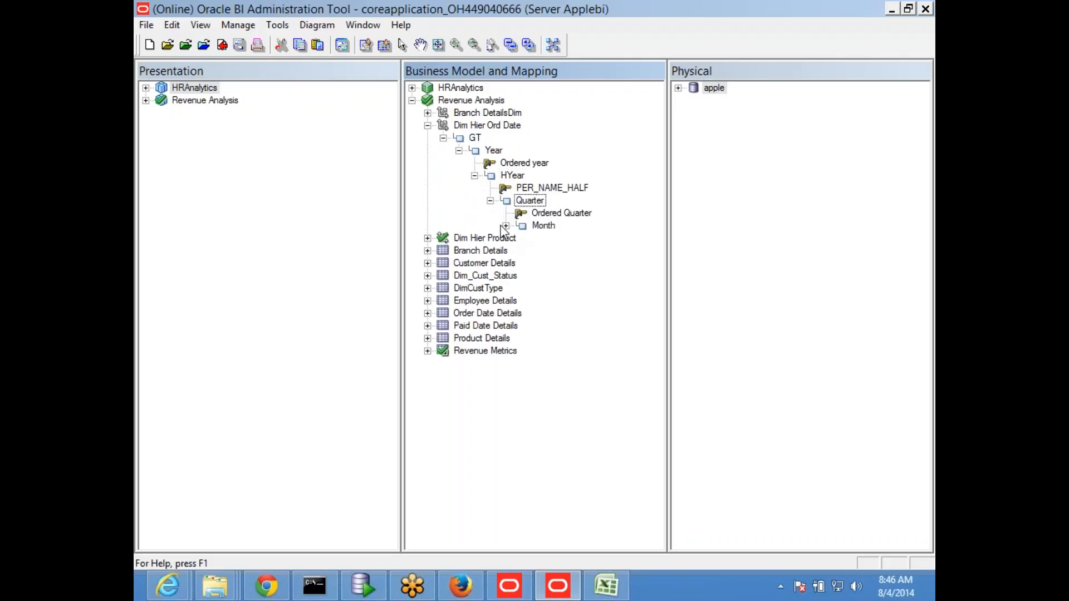
{"action": "left_click", "coordinate": [506, 226]}
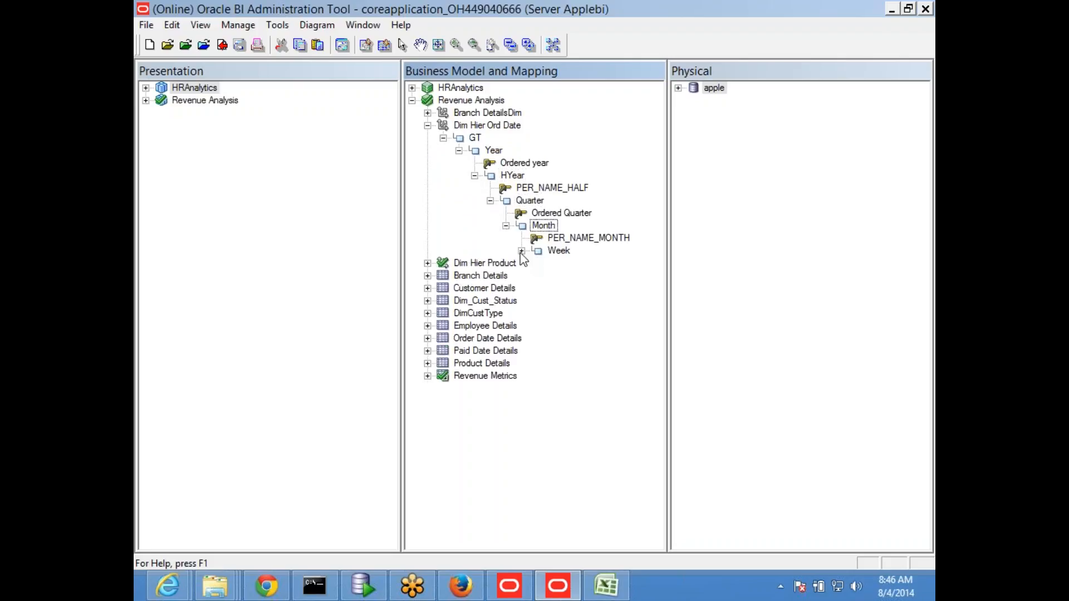
{"action": "left_click", "coordinate": [521, 251]}
{"action": "left_click", "coordinate": [537, 276]}
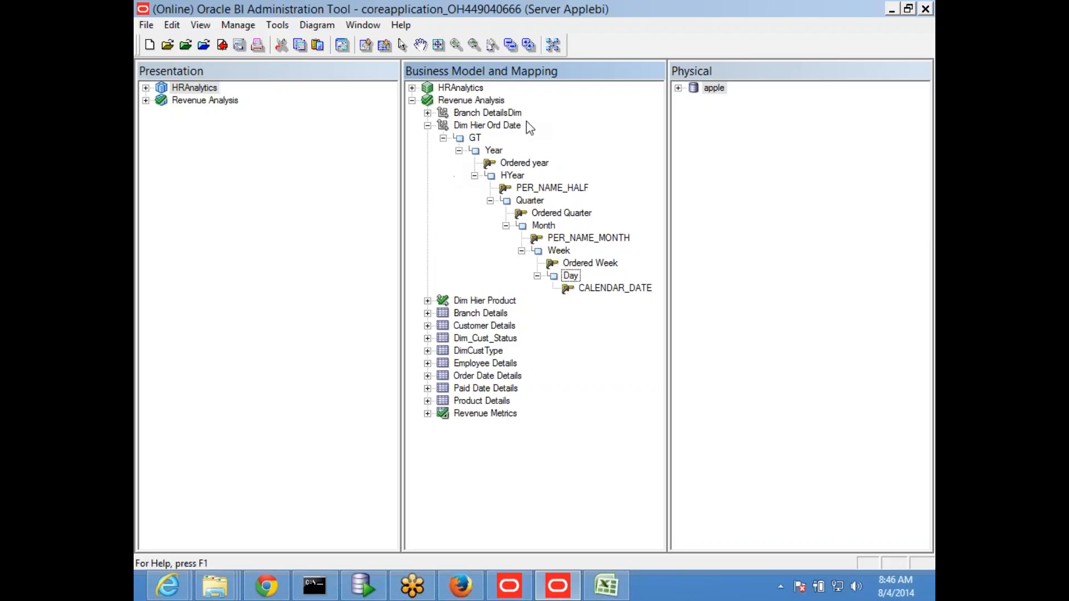
Step: Check out the Dim Hier Ord Date logical dimension and set its structure to Time
{"action": "left_click", "coordinate": [428, 125]}
{"action": "double_click", "coordinate": [478, 127]}
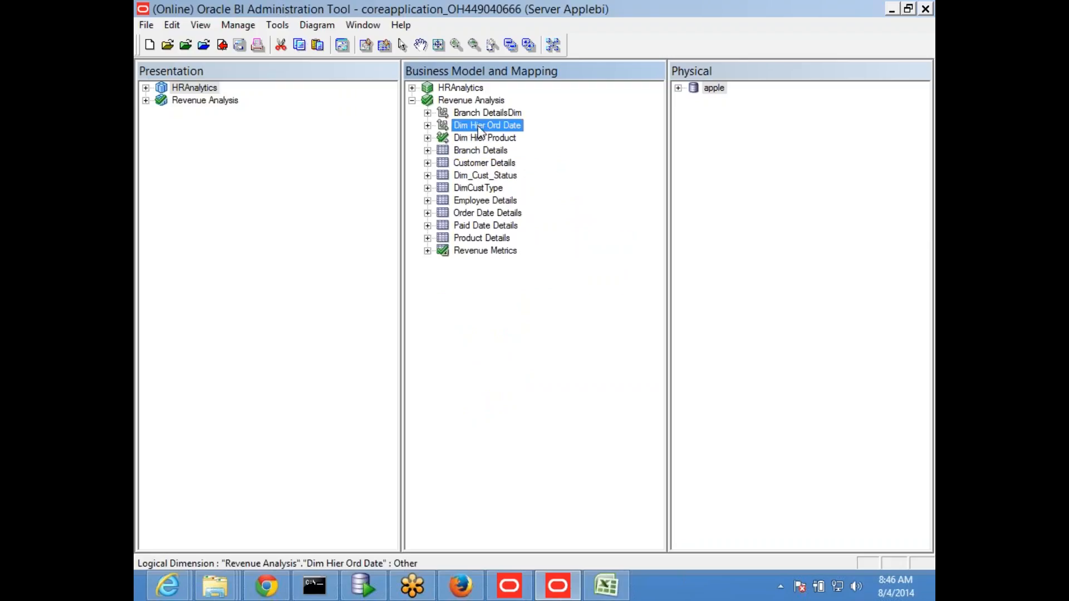
{"action": "left_click", "coordinate": [590, 327]}
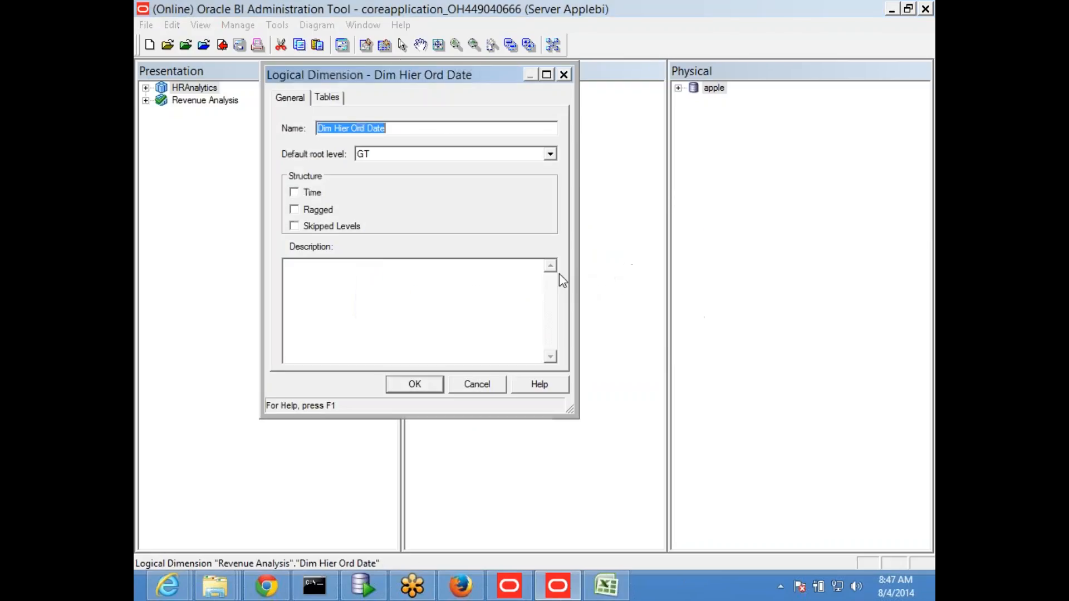
{"action": "left_click", "coordinate": [294, 193]}
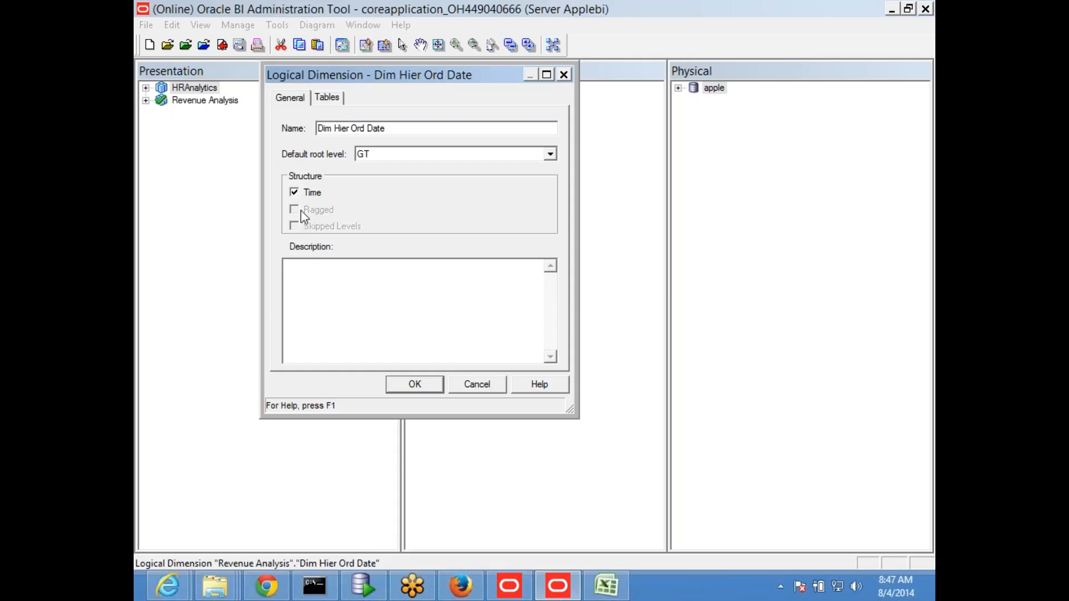
{"action": "left_click", "coordinate": [415, 385]}
{"action": "left_click", "coordinate": [522, 363]}
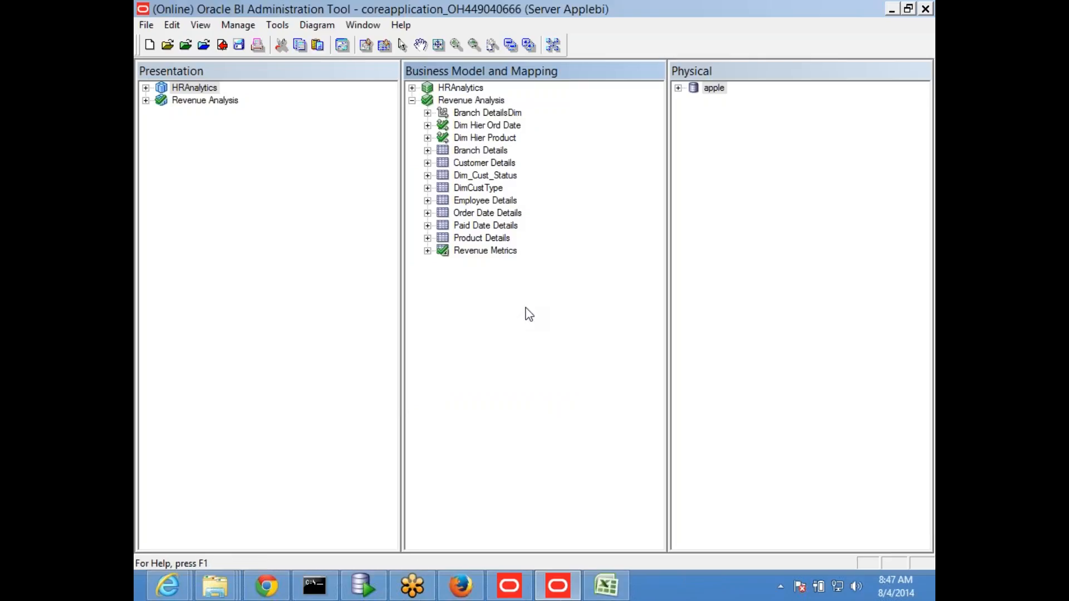
Step: Save the repository with a global consistency check, marking Revenue Analysis as unavailable for queries, and review the reported errors
{"action": "left_click", "coordinate": [240, 46]}
{"action": "left_click", "coordinate": [556, 328]}
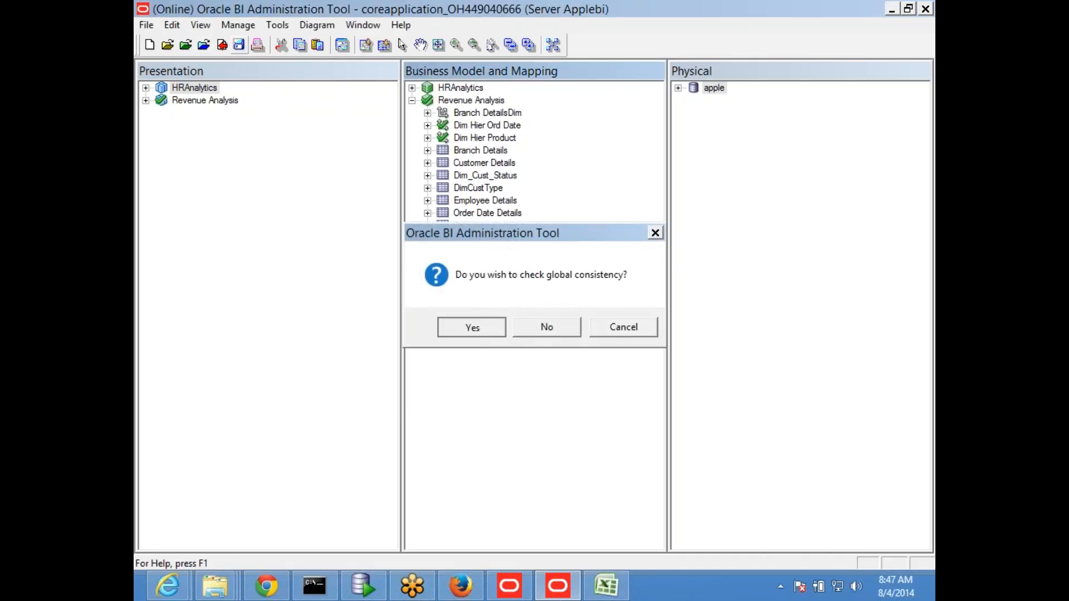
{"action": "key", "text": "Return"}
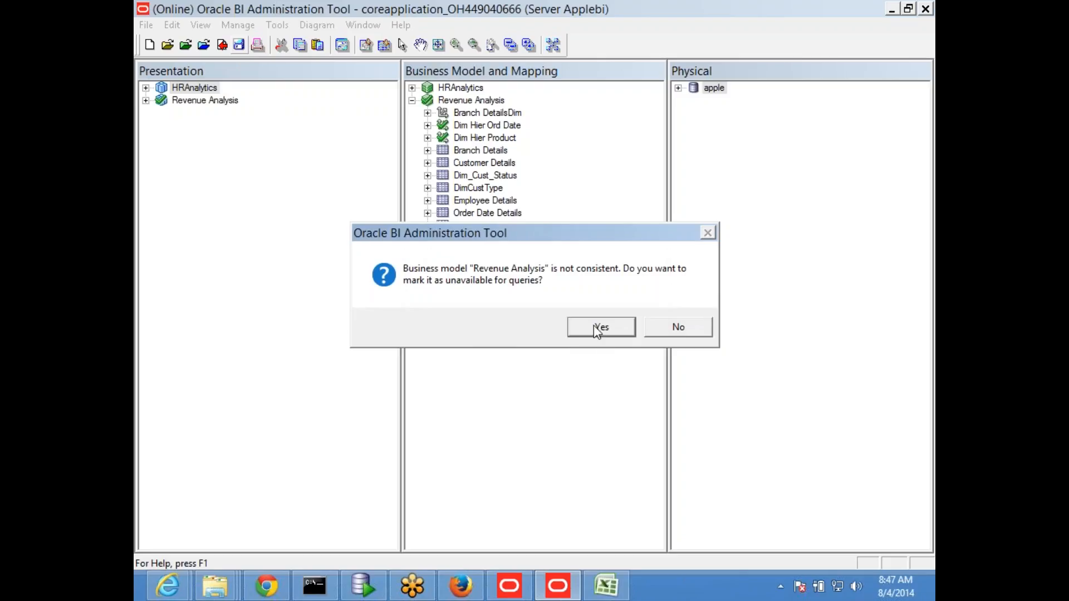
{"action": "key", "text": "Return"}
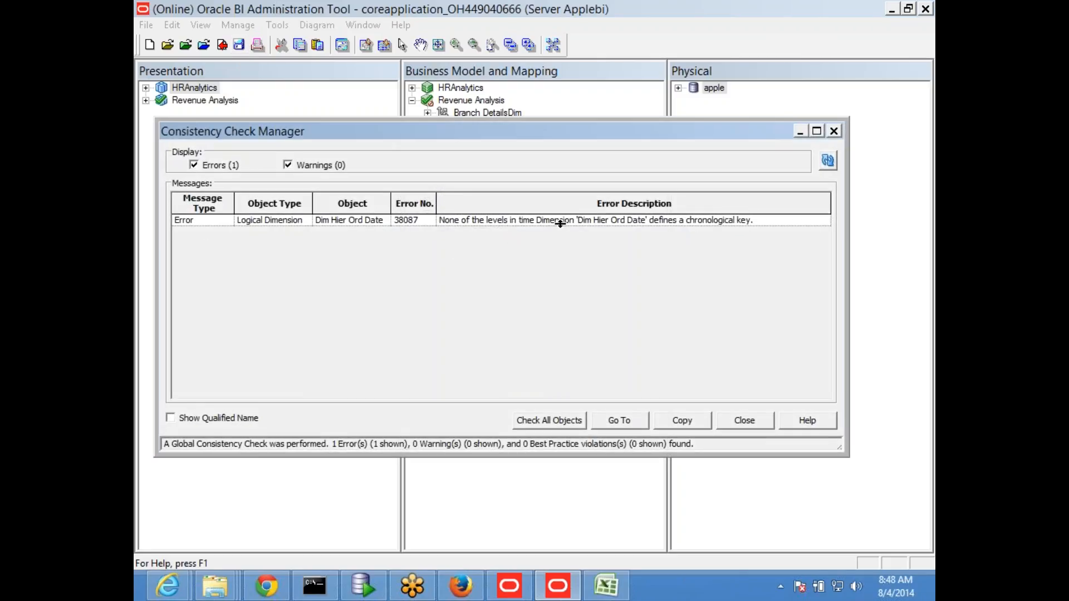
{"action": "left_click_drag", "start_coordinate": [469, 131], "coordinate": [514, 263]}
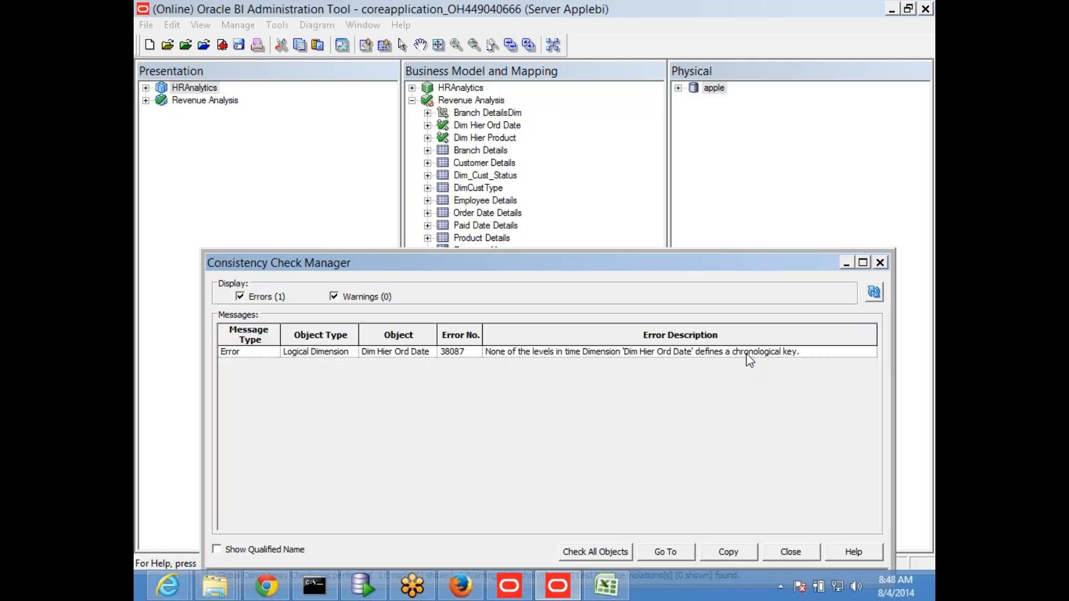
{"action": "left_click", "coordinate": [881, 264]}
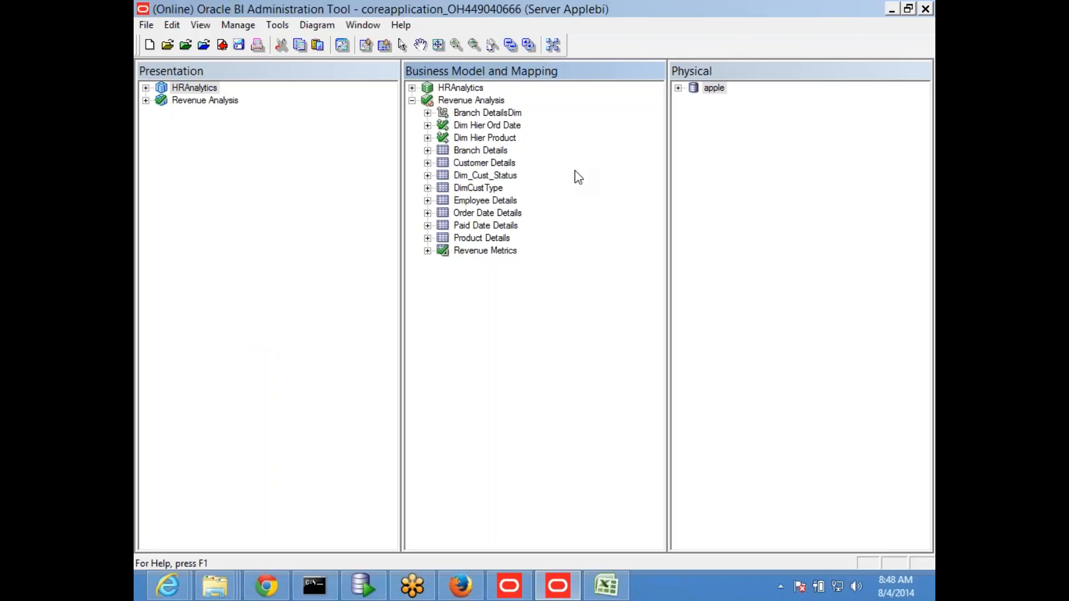
Step: Check out the Company level of Branch DetailsDim and examine the columns of its key definition table
{"action": "left_click", "coordinate": [428, 125]}
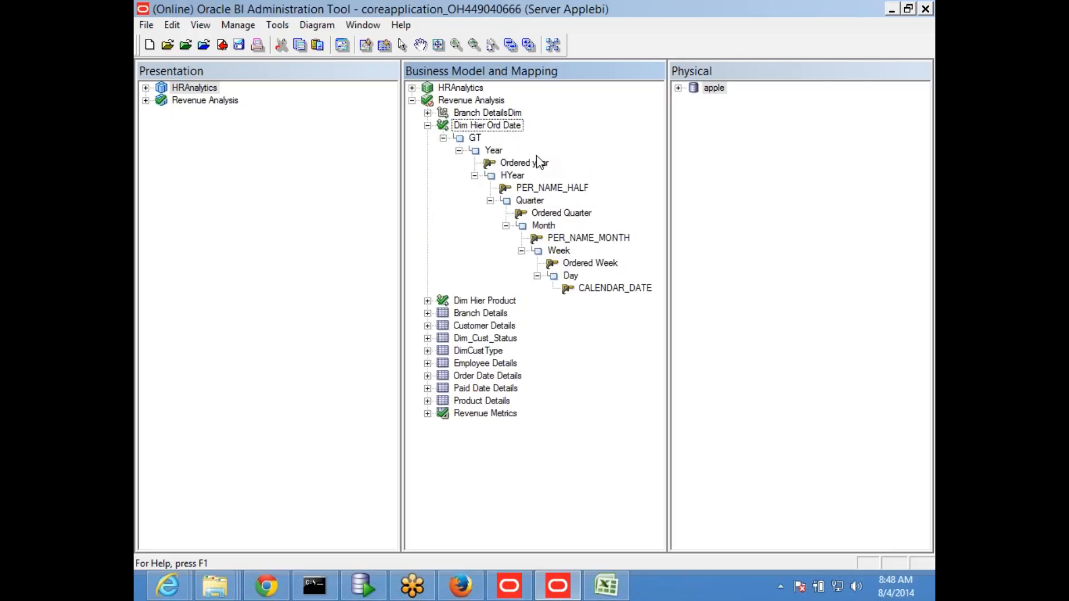
{"action": "left_click", "coordinate": [428, 113]}
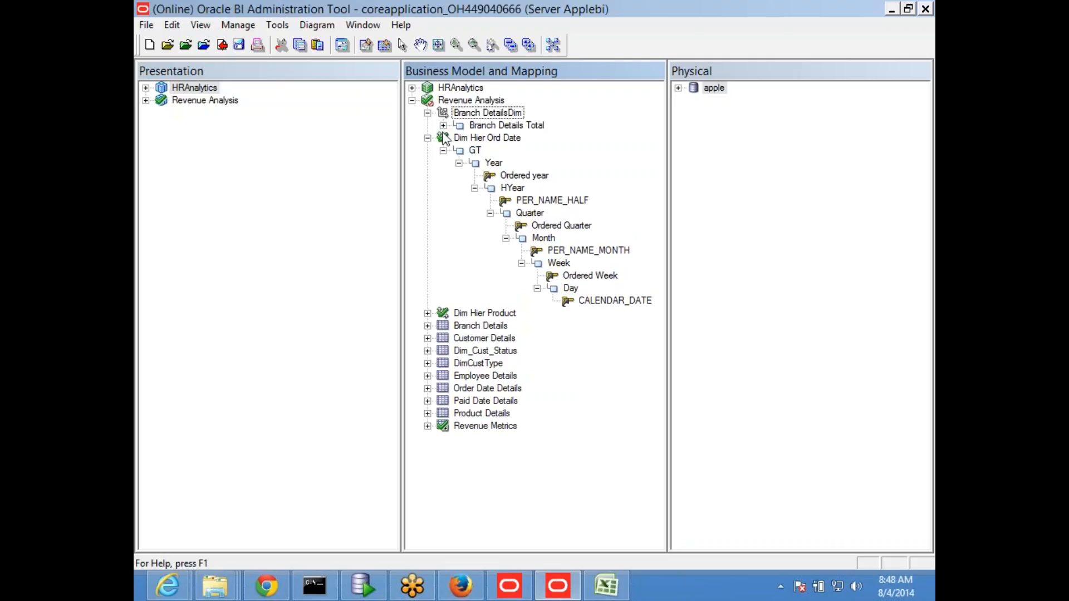
{"action": "left_click", "coordinate": [443, 126]}
{"action": "left_click", "coordinate": [460, 138]}
{"action": "double_click", "coordinate": [502, 139]}
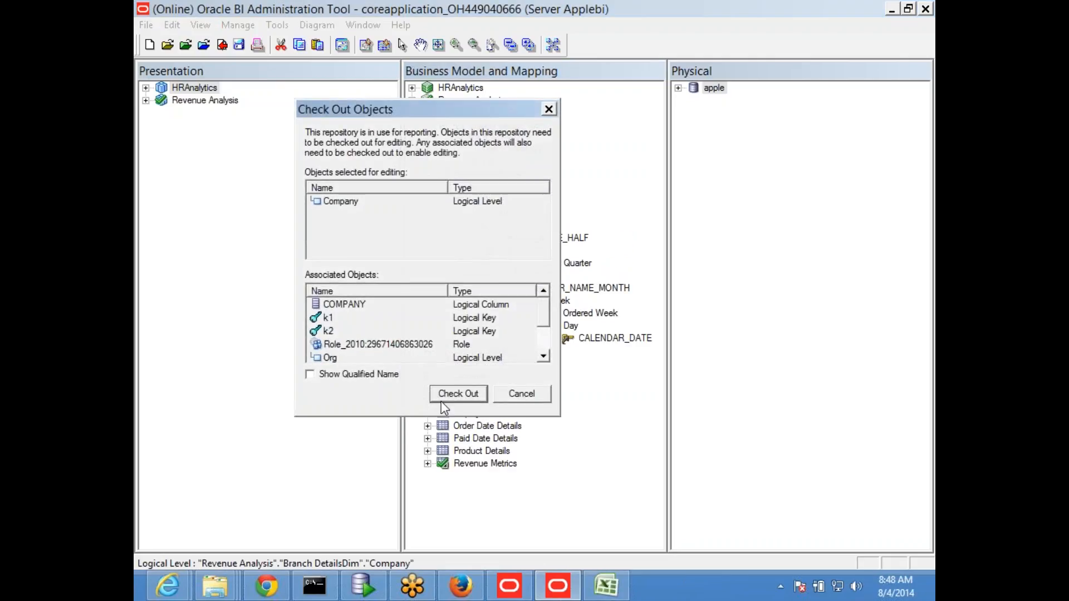
{"action": "left_click", "coordinate": [446, 396]}
{"action": "left_click", "coordinate": [306, 95]}
{"action": "left_click", "coordinate": [341, 96]}
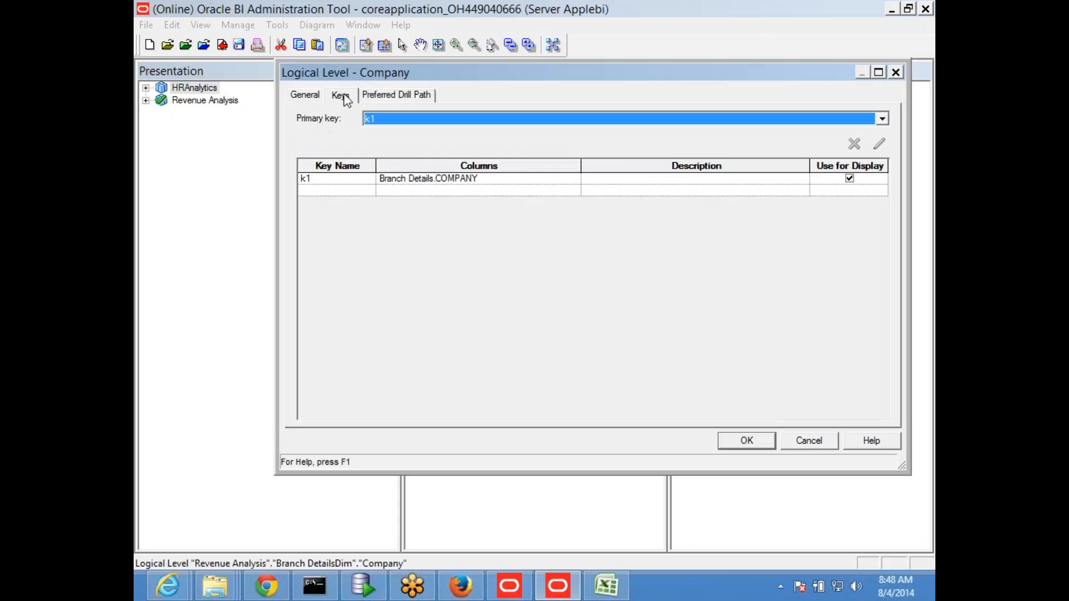
{"action": "left_click_drag", "start_coordinate": [580, 165], "coordinate": [520, 164]}
{"action": "left_click_drag", "start_coordinate": [375, 166], "coordinate": [360, 167]}
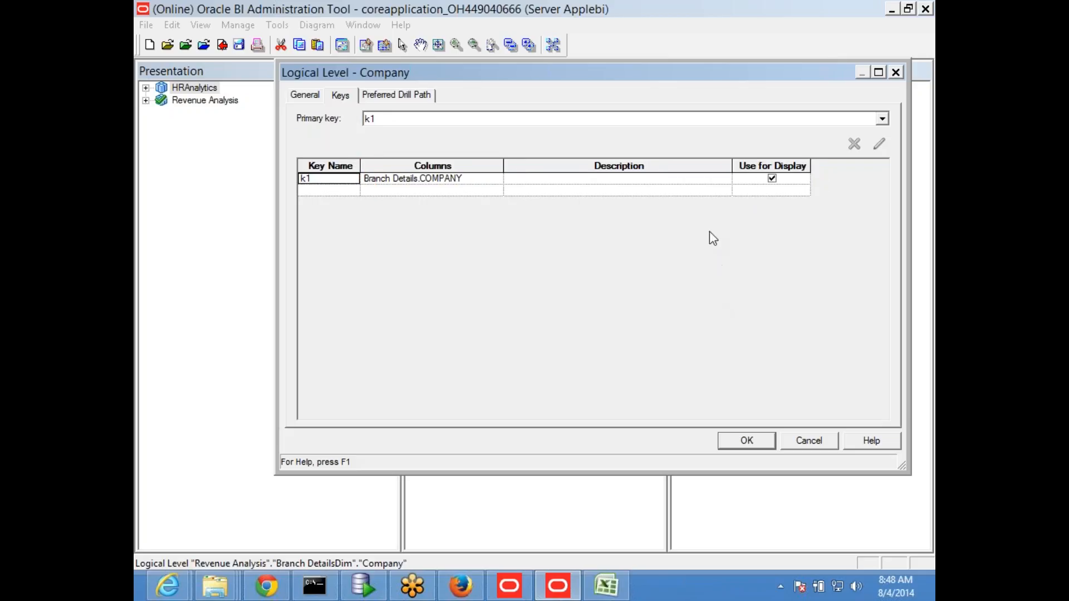
{"action": "left_click", "coordinate": [802, 443]}
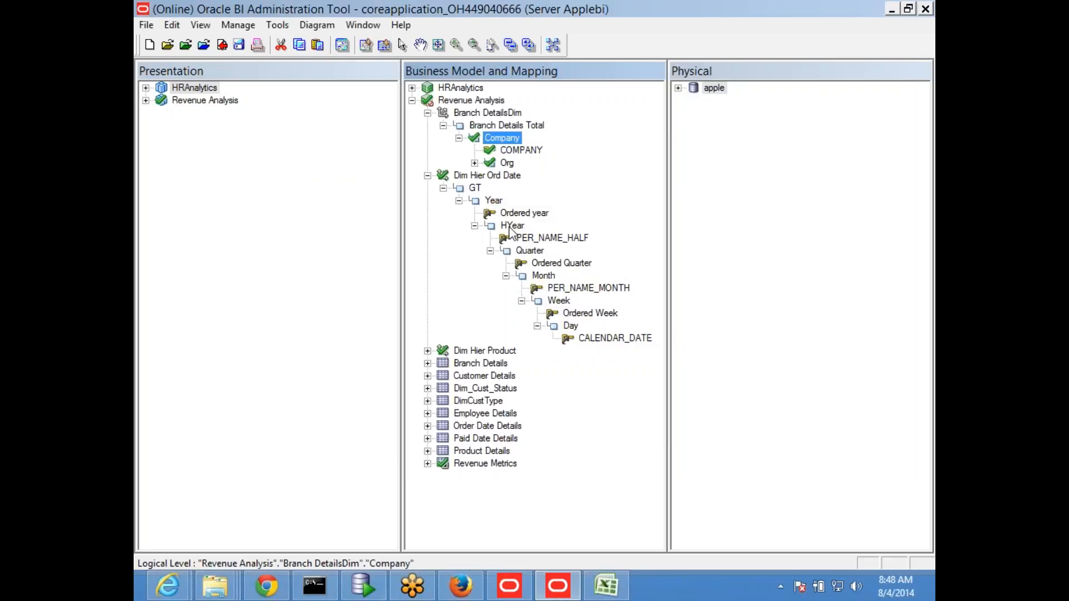
Step: Check out the HYear level of Dim Hier Ord Date and examine the Chronological Key option in its key definitions
{"action": "double_click", "coordinate": [510, 225]}
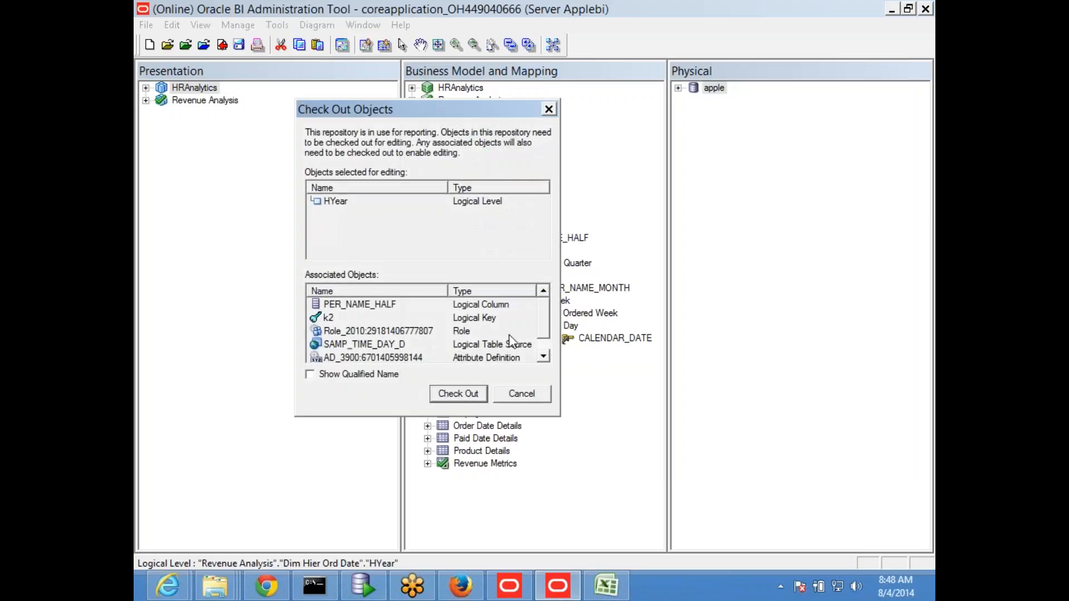
{"action": "left_click", "coordinate": [462, 393]}
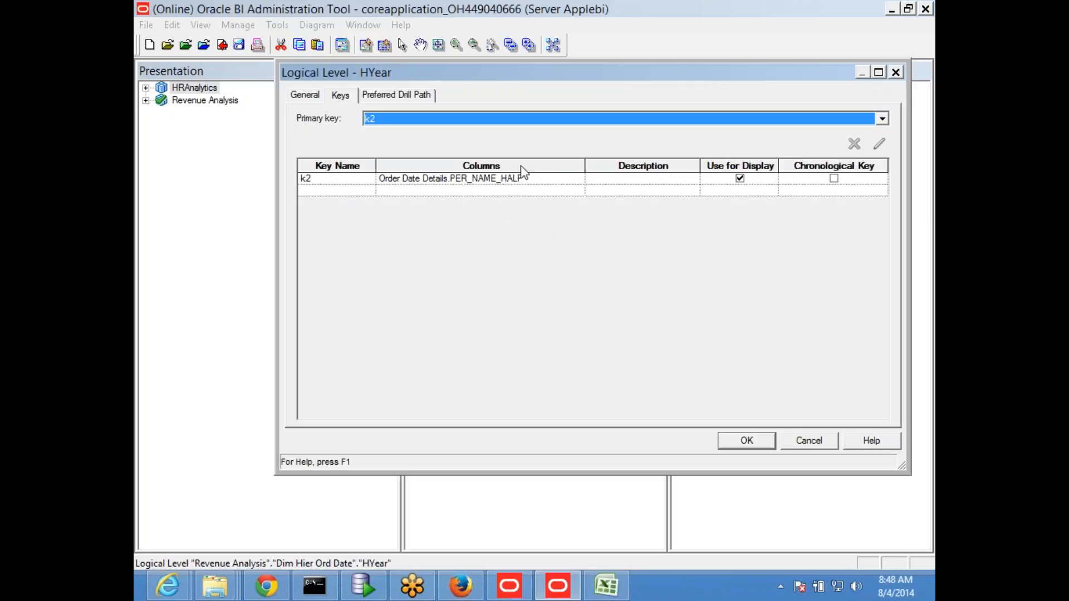
{"action": "left_click_drag", "start_coordinate": [586, 162], "coordinate": [498, 164]}
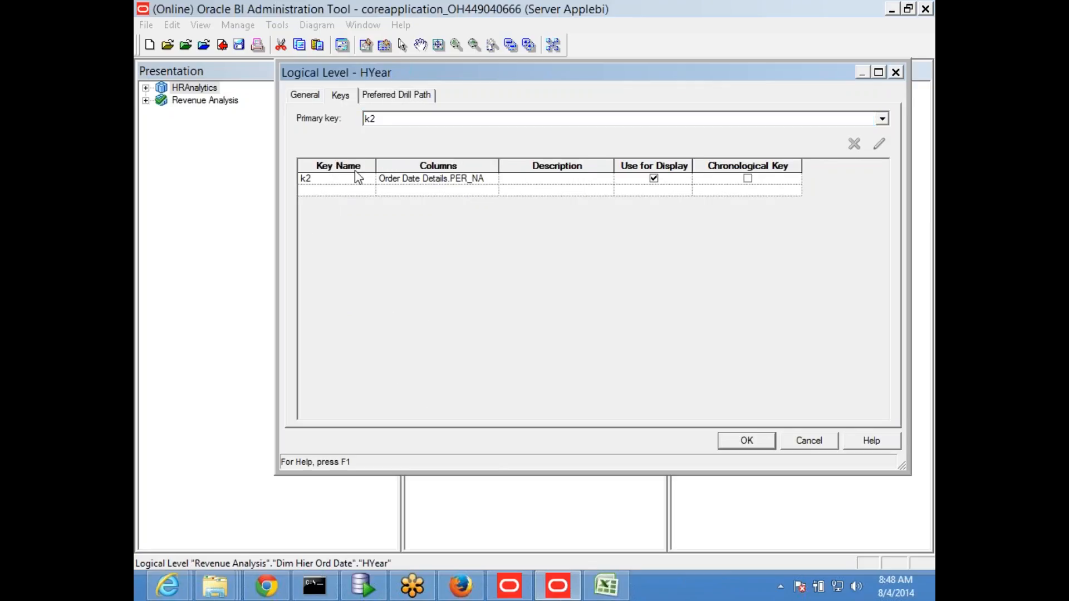
{"action": "left_click_drag", "start_coordinate": [376, 162], "coordinate": [360, 165]}
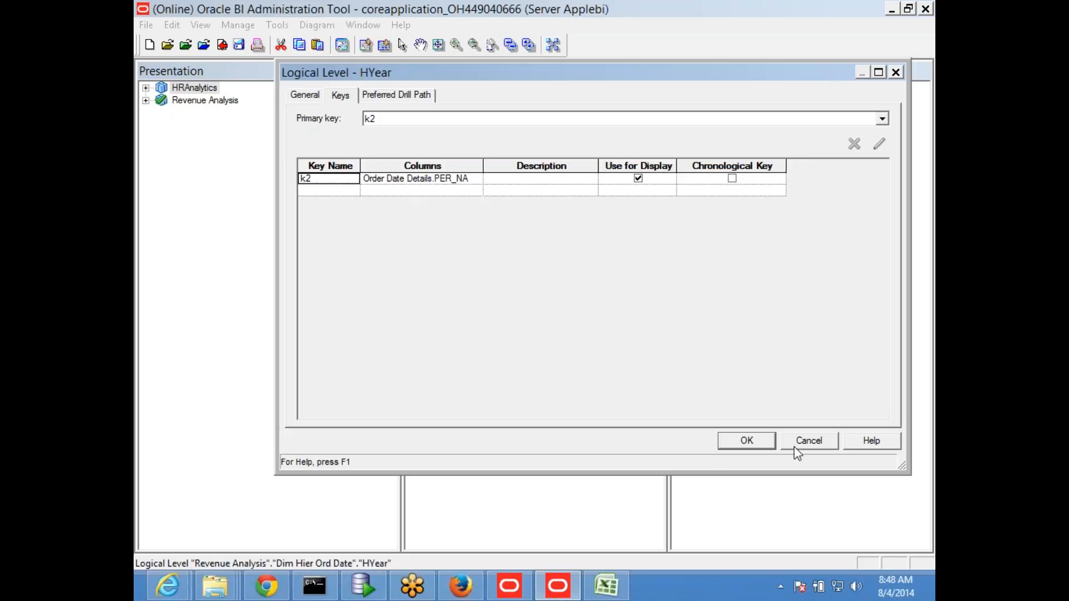
{"action": "left_click", "coordinate": [807, 441]}
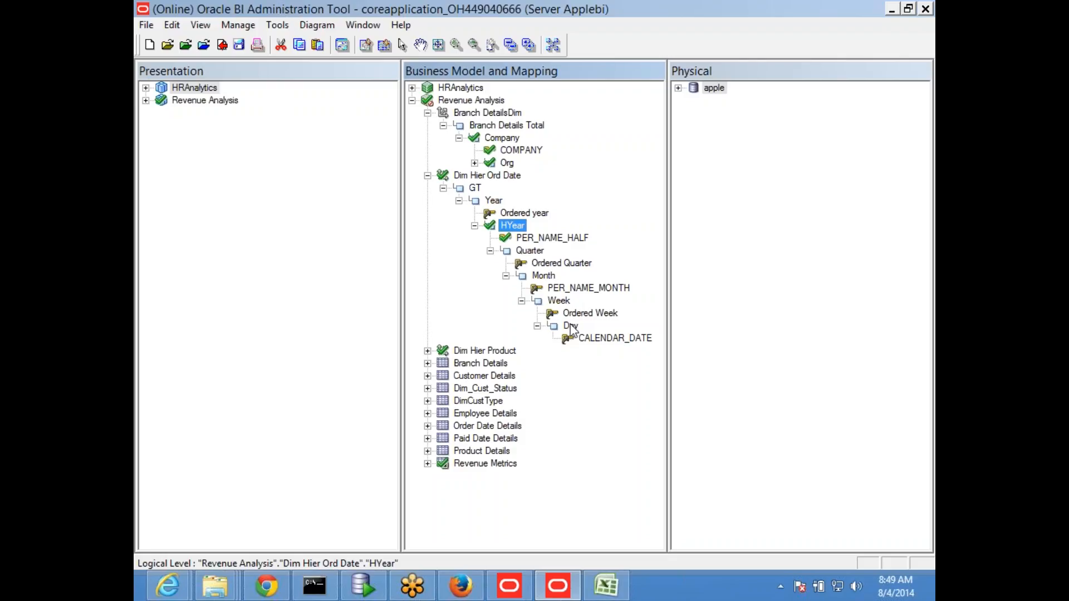
Step: Switch to the obiee_NEW Excel workbook and enter 2014 in cell E18 and q1 in cell D18 of Sheet21
{"action": "left_click", "coordinate": [605, 586]}
{"action": "scroll", "coordinate": [473, 441], "scroll_direction": "down", "scroll_amount": 4}
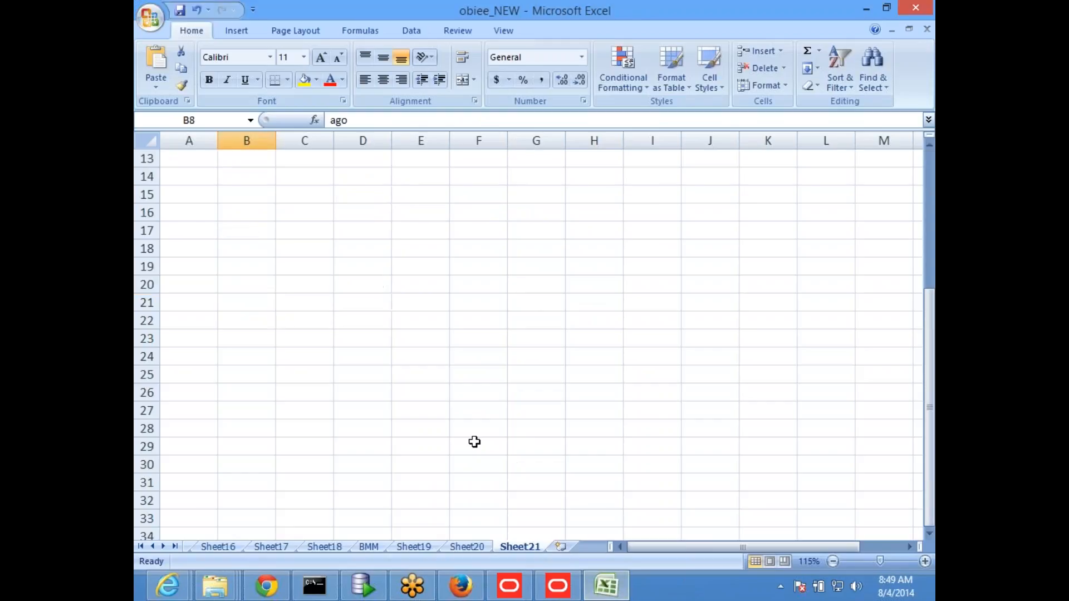
{"action": "left_click", "coordinate": [420, 251]}
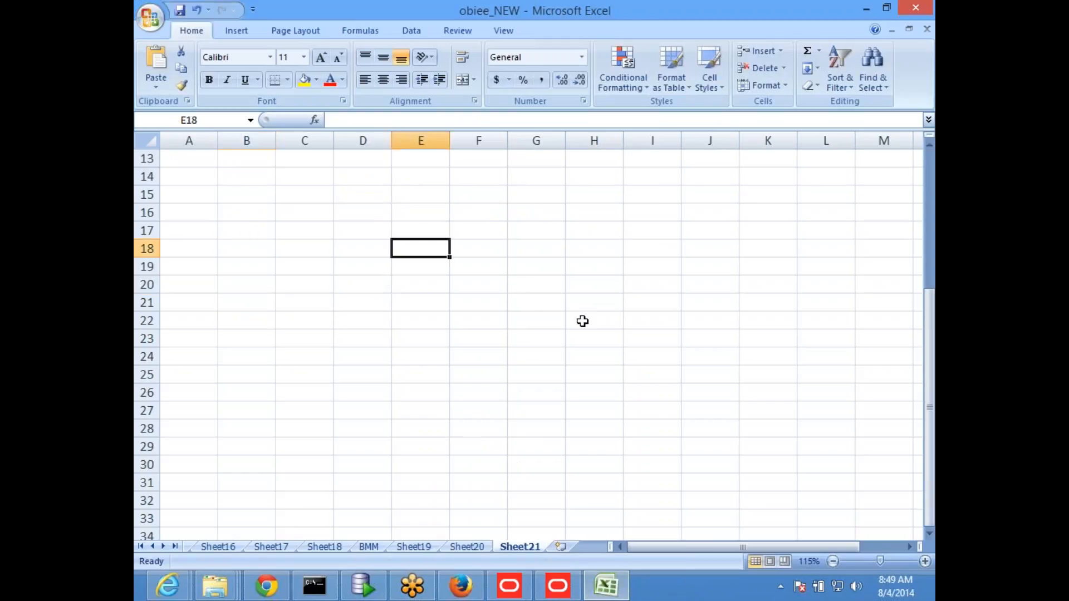
{"action": "type", "text": "201"}
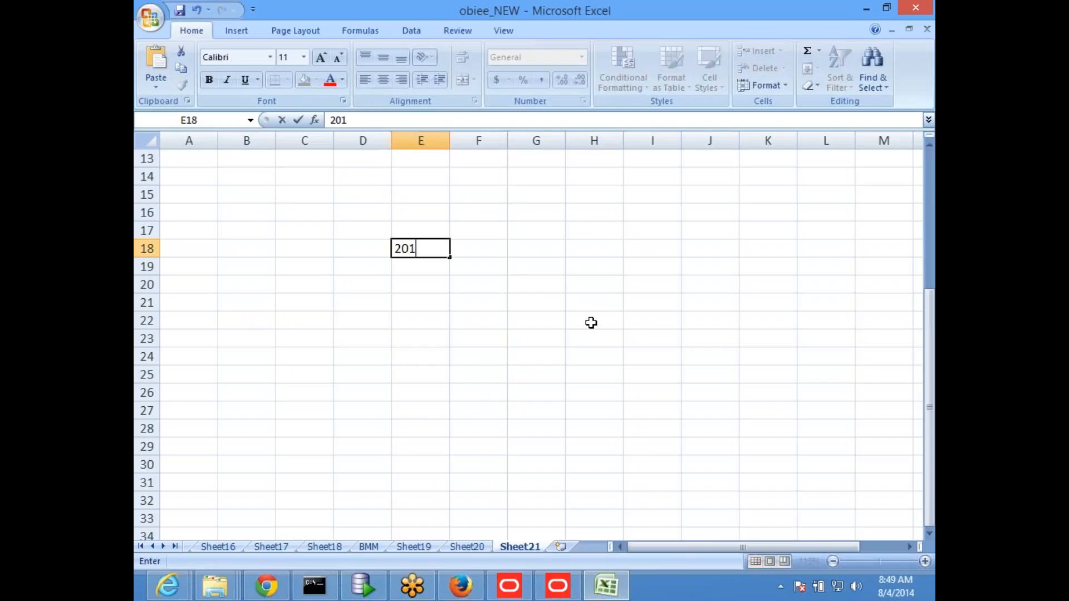
{"action": "type", "text": "4"}
{"action": "key", "text": "Tab"}
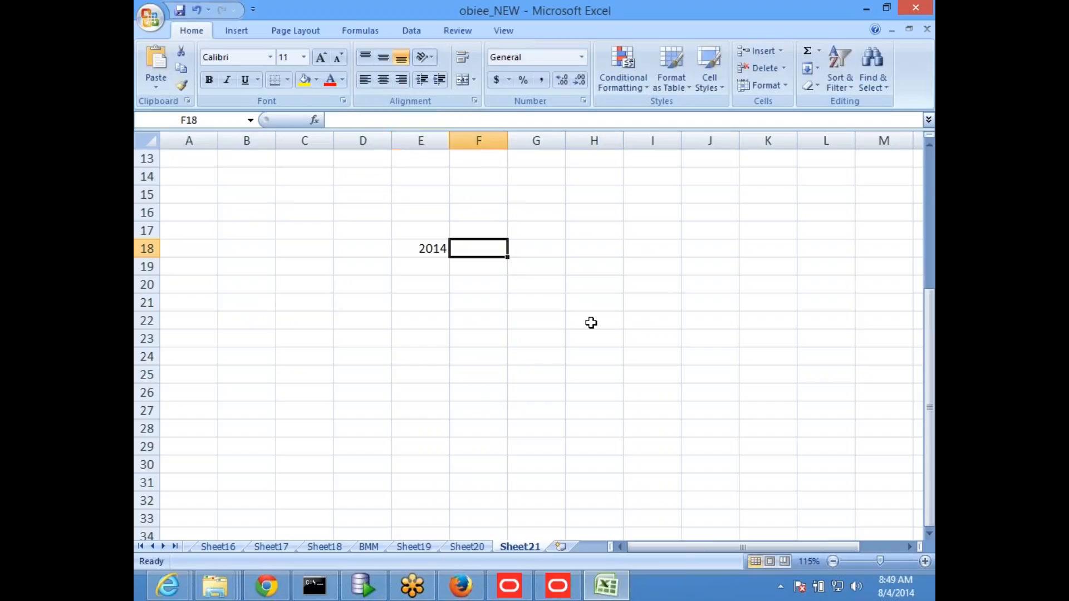
{"action": "key", "text": "Left"}
{"action": "key", "text": "Left"}
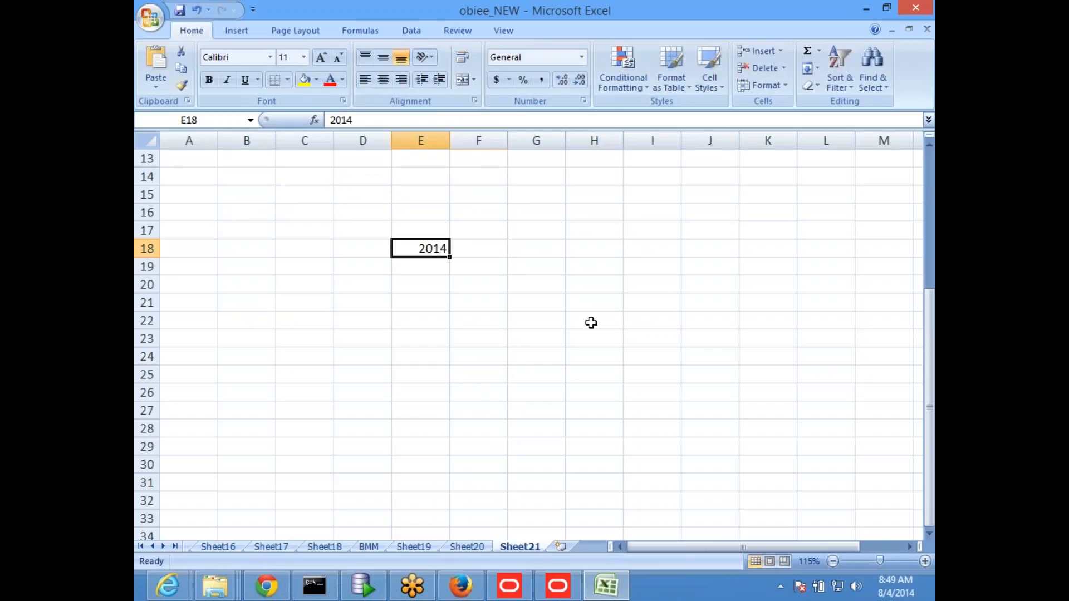
{"action": "type", "text": "q1"}
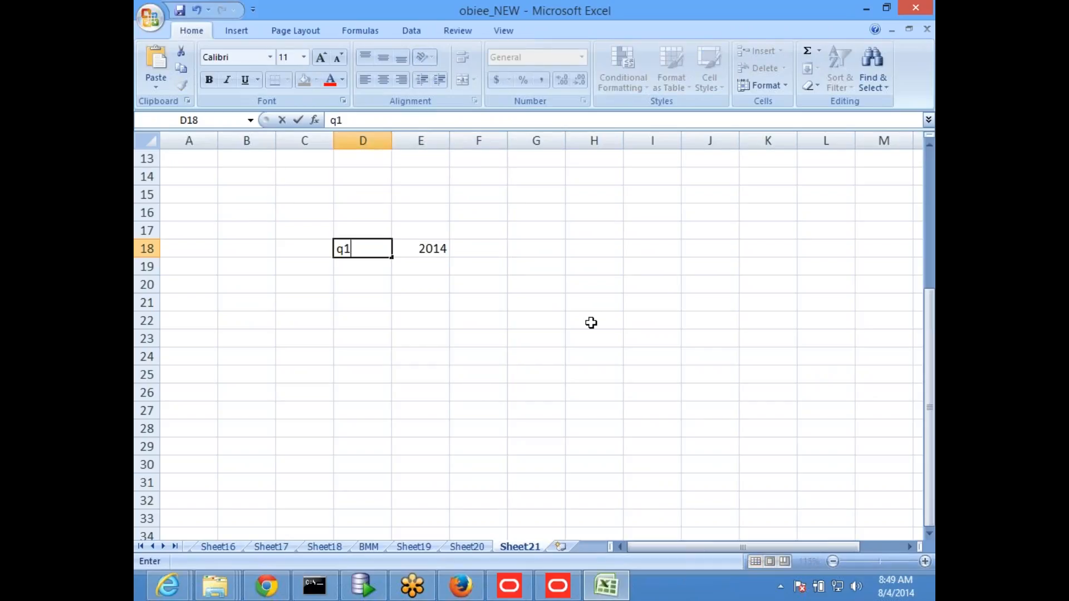
{"action": "key", "text": "Tab"}
{"action": "key", "text": "Tab"}
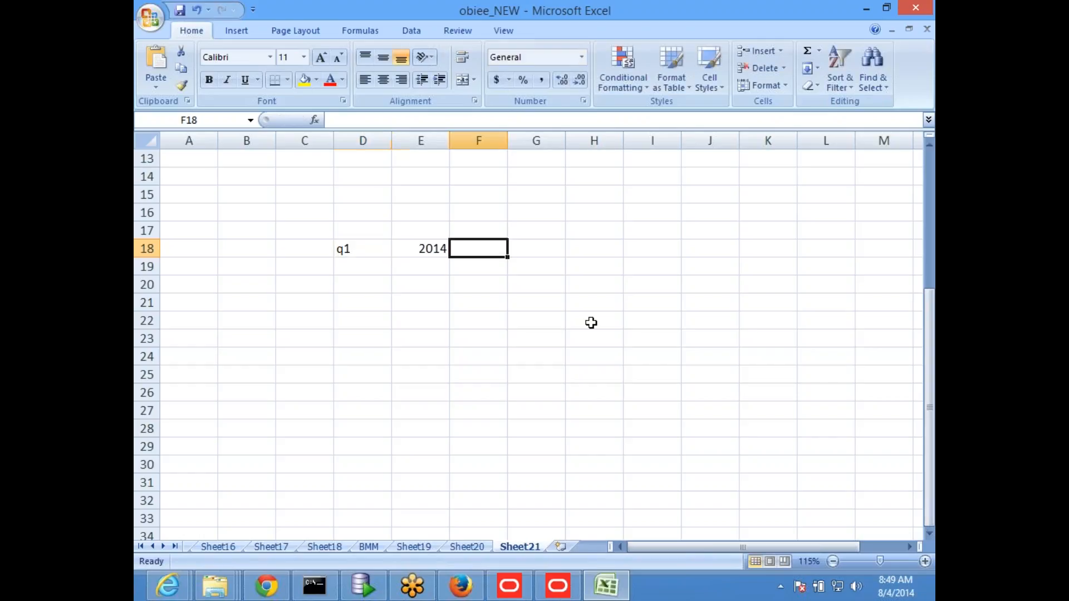
Step: Delete the year 2014 from cell E18, keeping only q1 in the row
{"action": "key", "text": "Left"}
{"action": "key", "text": "Left"}
{"action": "key", "text": "Right"}
{"action": "key", "text": "Right"}
{"action": "key", "text": "Left"}
{"action": "key", "text": "Right"}
{"action": "key", "text": "Left"}
{"action": "key", "text": "Left"}
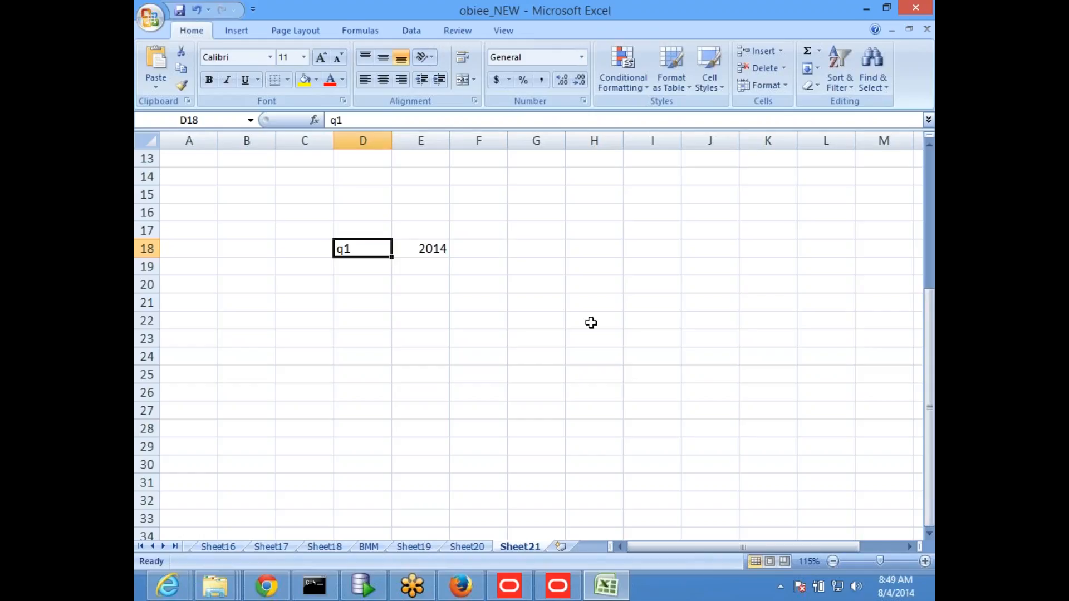
{"action": "key", "text": "Delete"}
{"action": "left_click", "coordinate": [508, 369]}
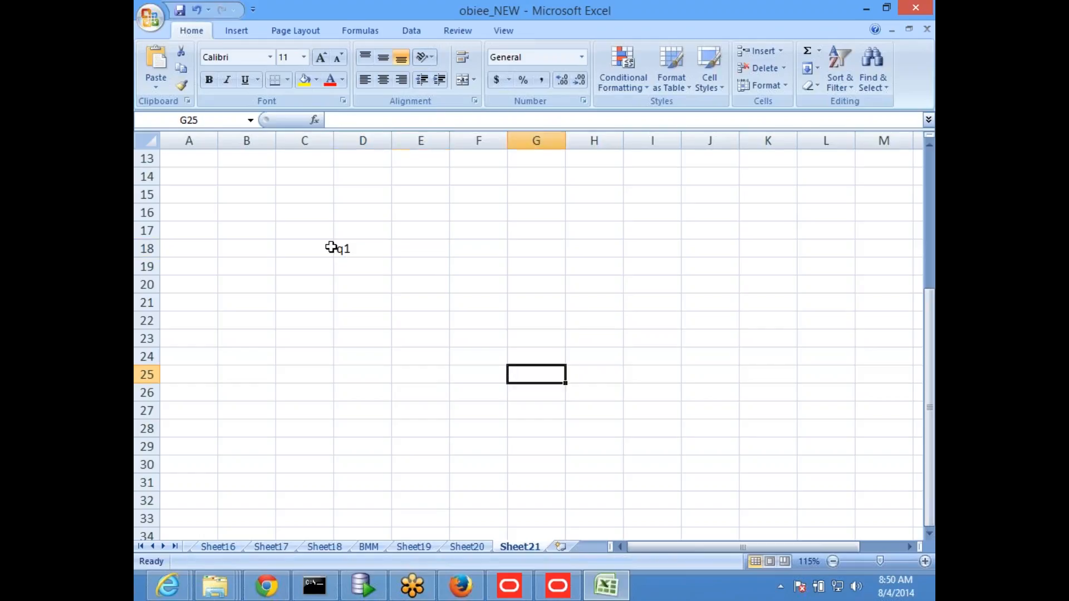
{"action": "left_click", "coordinate": [355, 232]}
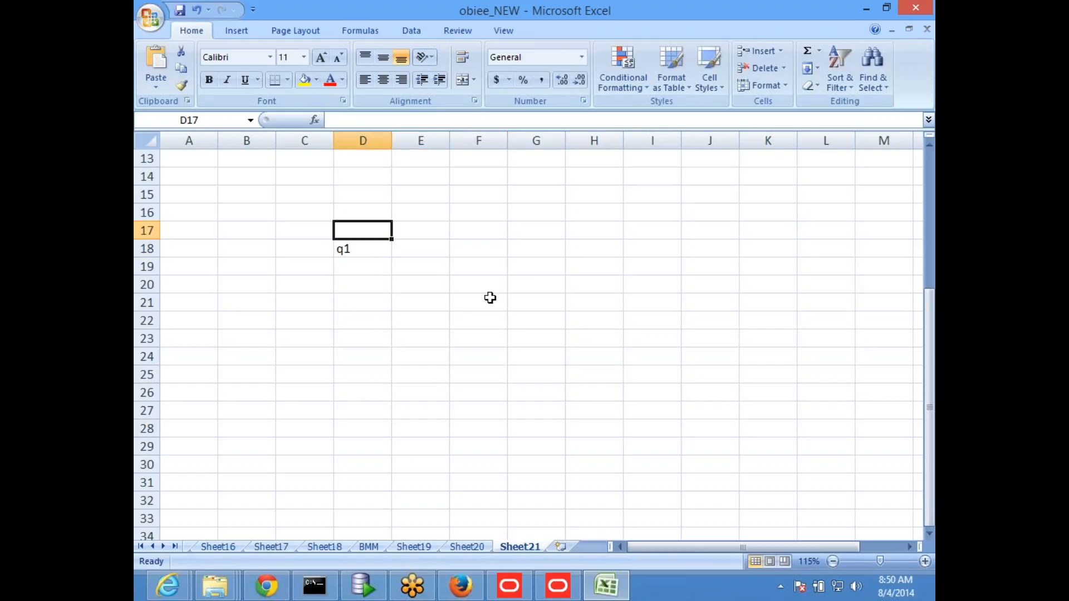
{"action": "left_click", "coordinate": [381, 296]}
{"action": "left_click", "coordinate": [370, 247]}
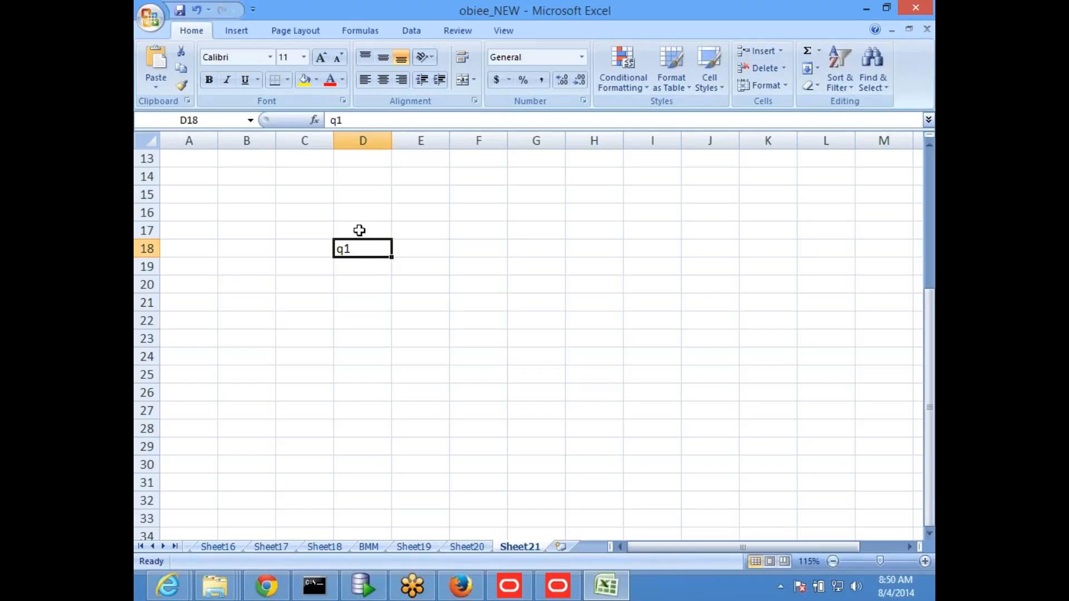
{"action": "left_click", "coordinate": [361, 212]}
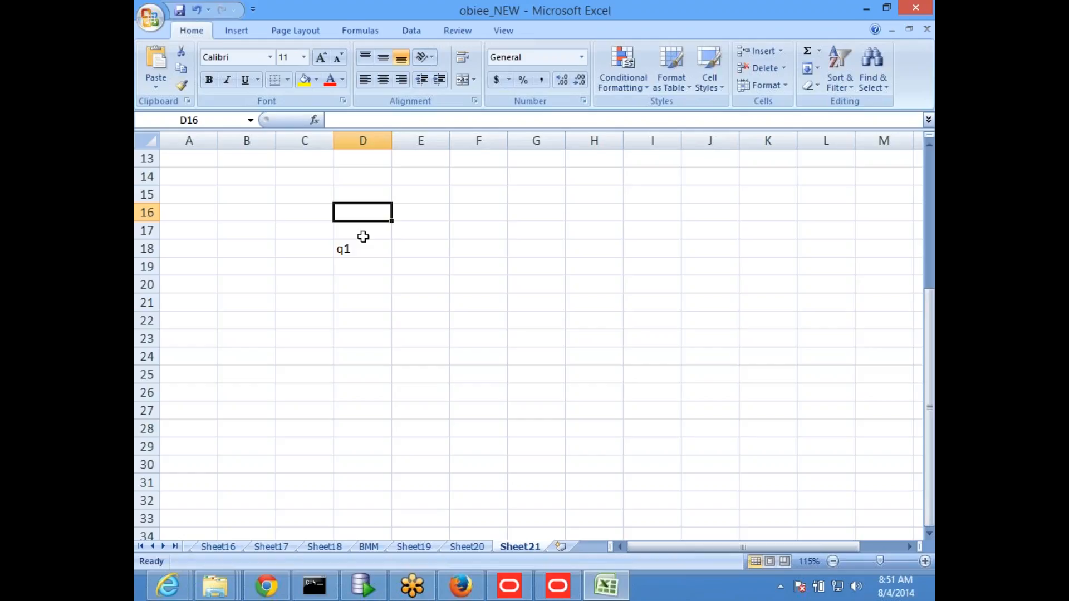
Step: Enter date in cell B20 and make it bold
{"action": "left_click", "coordinate": [234, 284]}
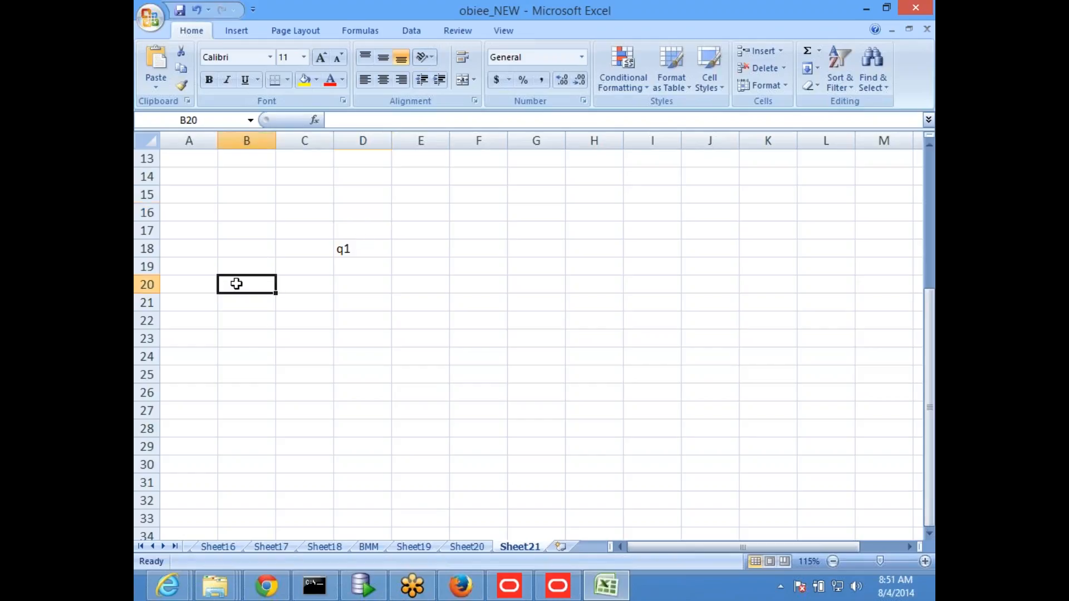
{"action": "type", "text": "date"}
{"action": "key", "text": "Return"}
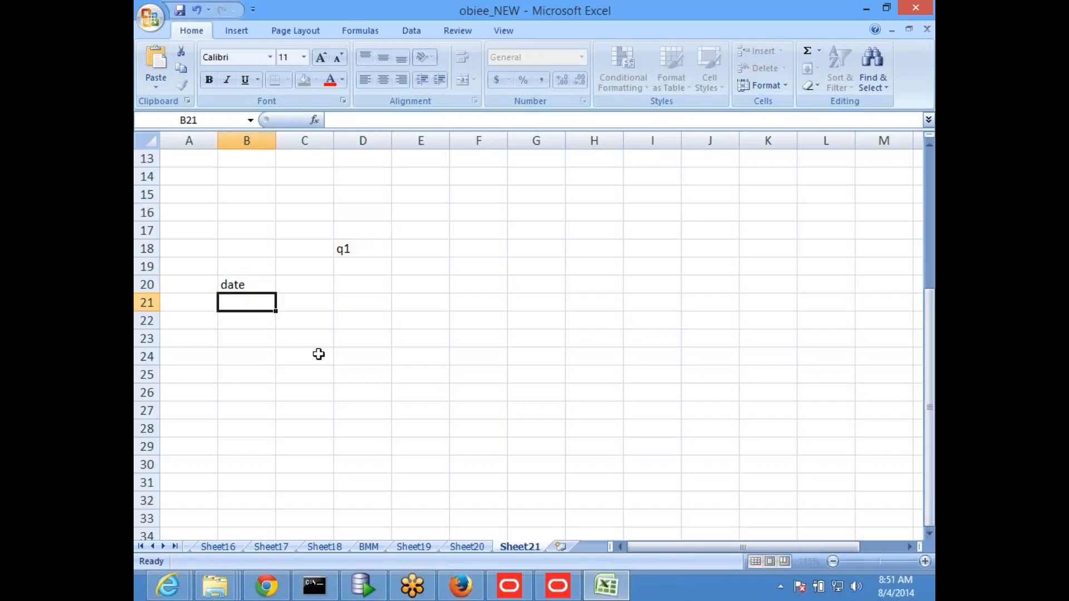
{"action": "key", "text": "Up"}
{"action": "key", "text": "ctrl+b"}
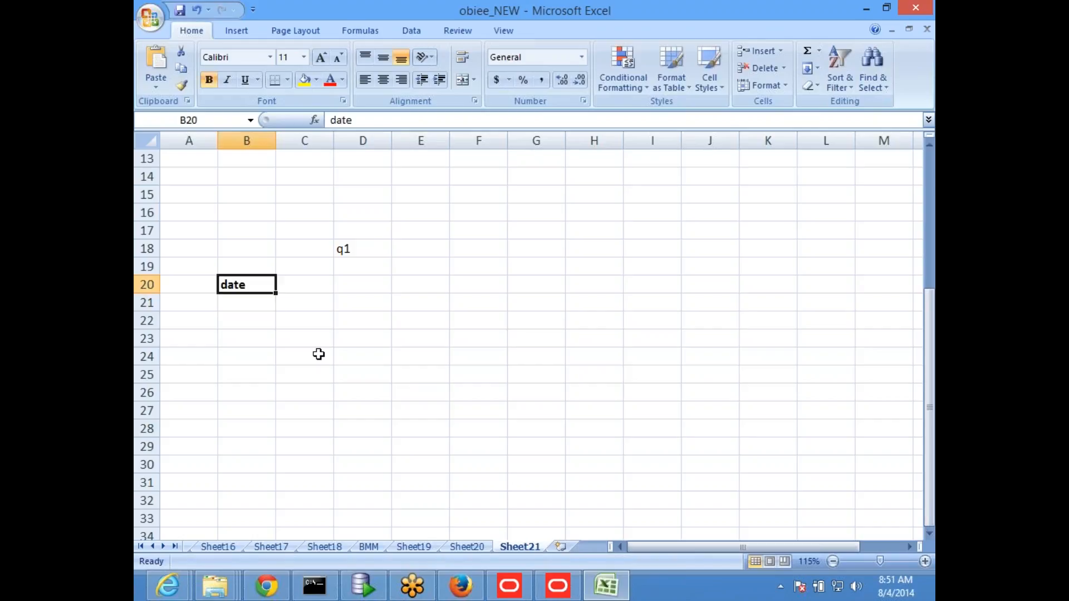
Step: Switch to the Oracle BI Administration Tool, check out the Day level of Dim Hier Ord Date, and set k6 as its chronological key
{"action": "key", "text": "alt+Tab"}
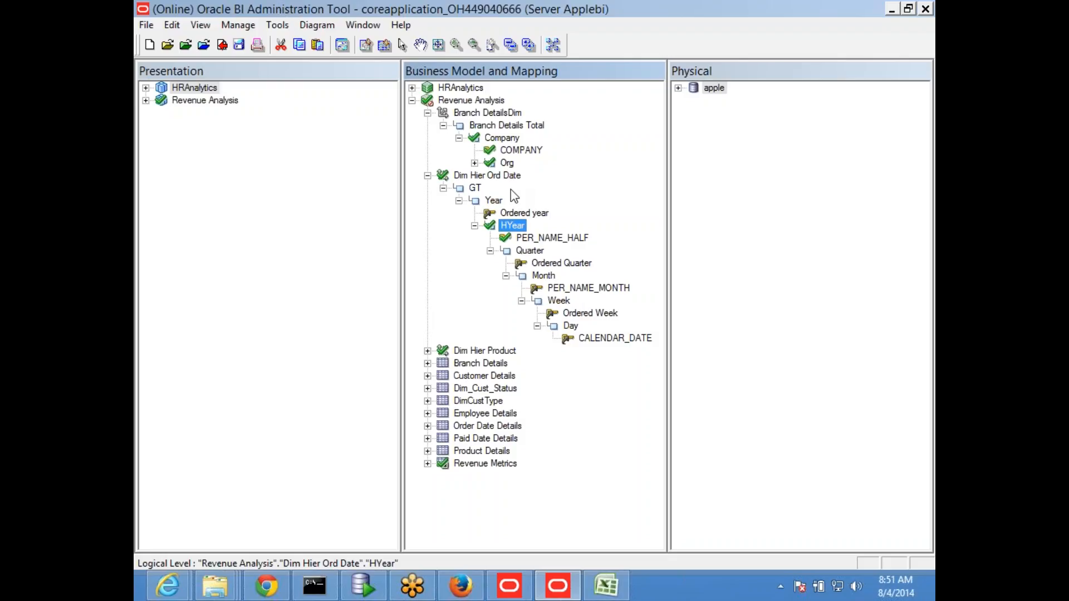
{"action": "double_click", "coordinate": [568, 326]}
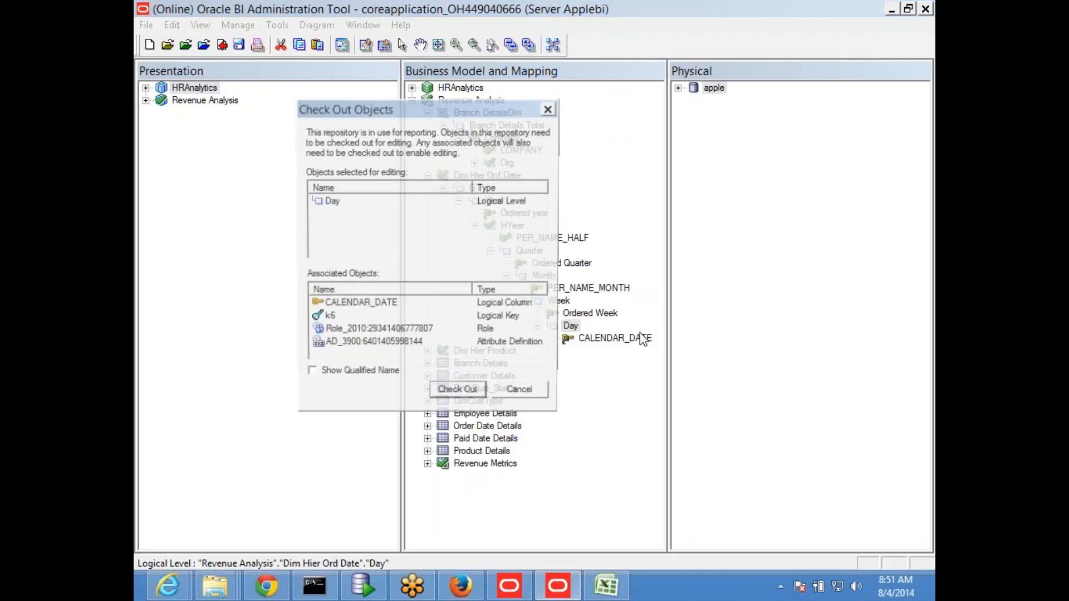
{"action": "left_click", "coordinate": [459, 394]}
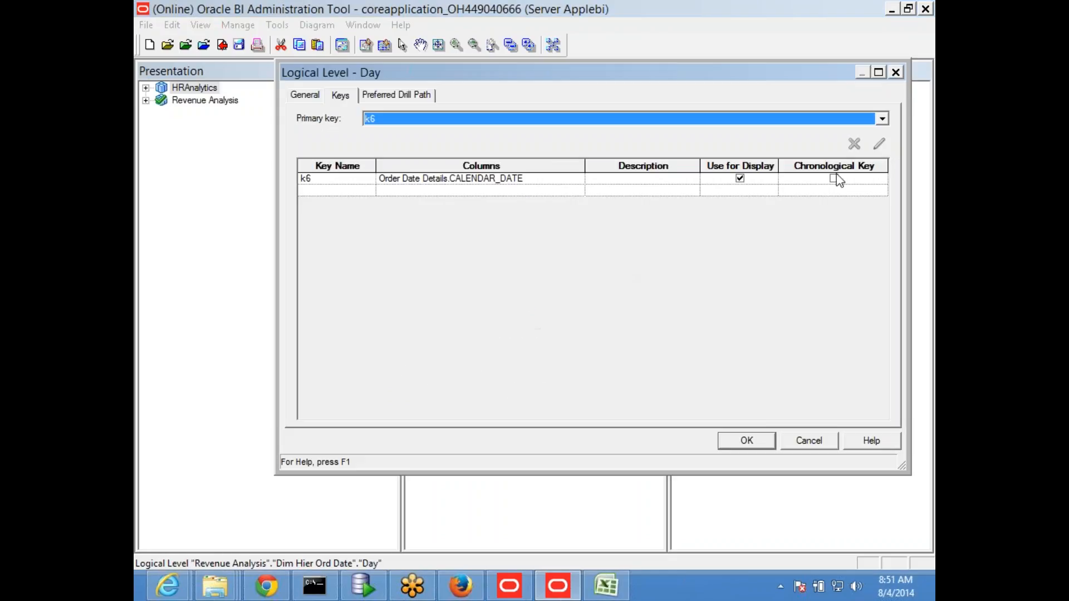
{"action": "left_click", "coordinate": [833, 179]}
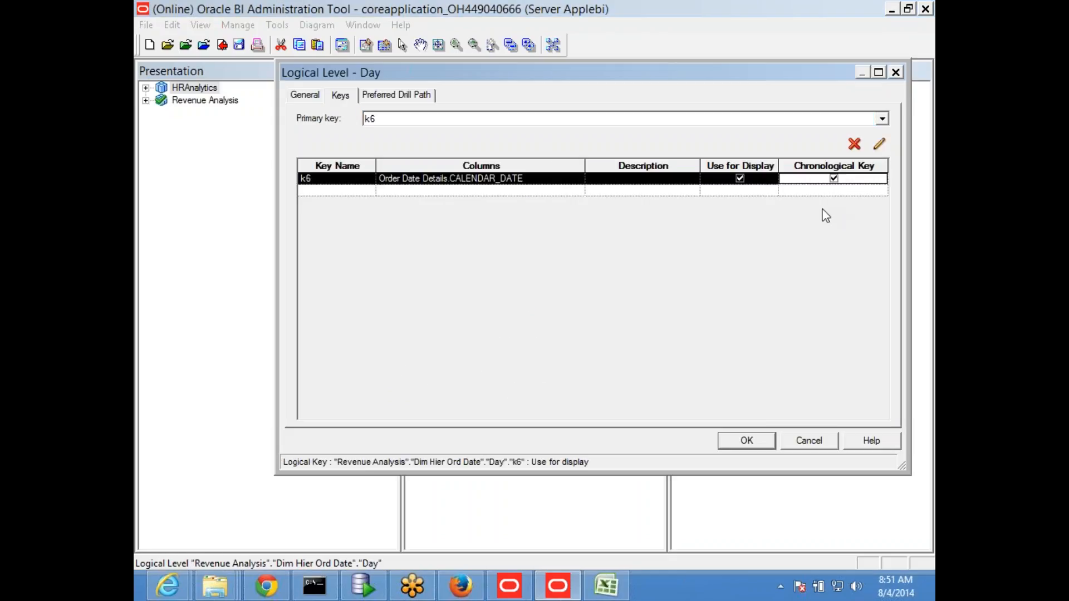
{"action": "left_click", "coordinate": [751, 441]}
Step: Save the repository with a global consistency check and mark the Revenue Analysis business model as available for queries
{"action": "left_click", "coordinate": [239, 44]}
{"action": "left_click", "coordinate": [558, 329]}
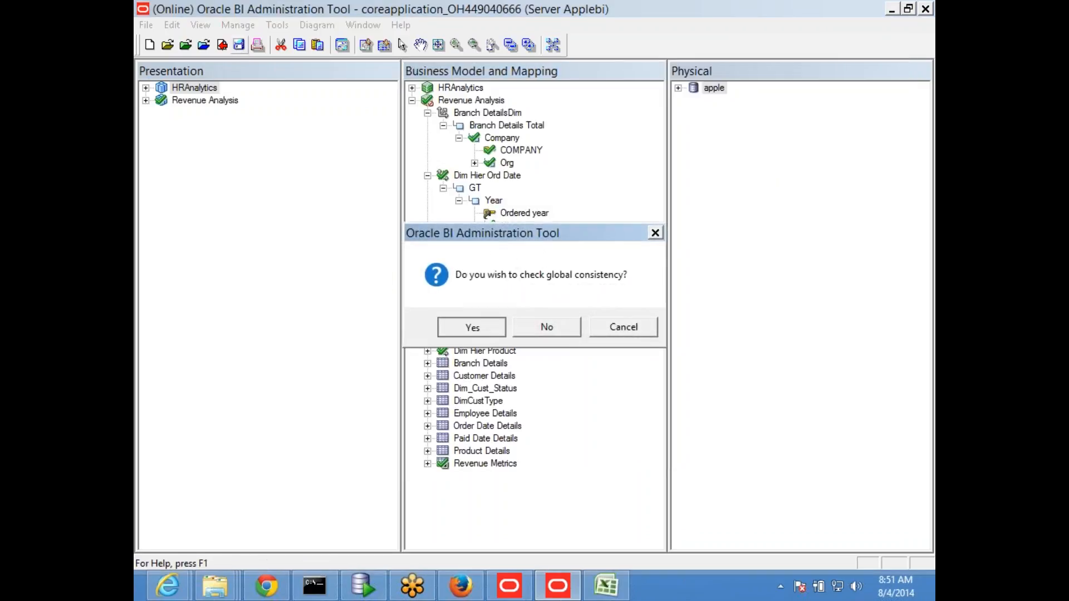
{"action": "key", "text": "Return"}
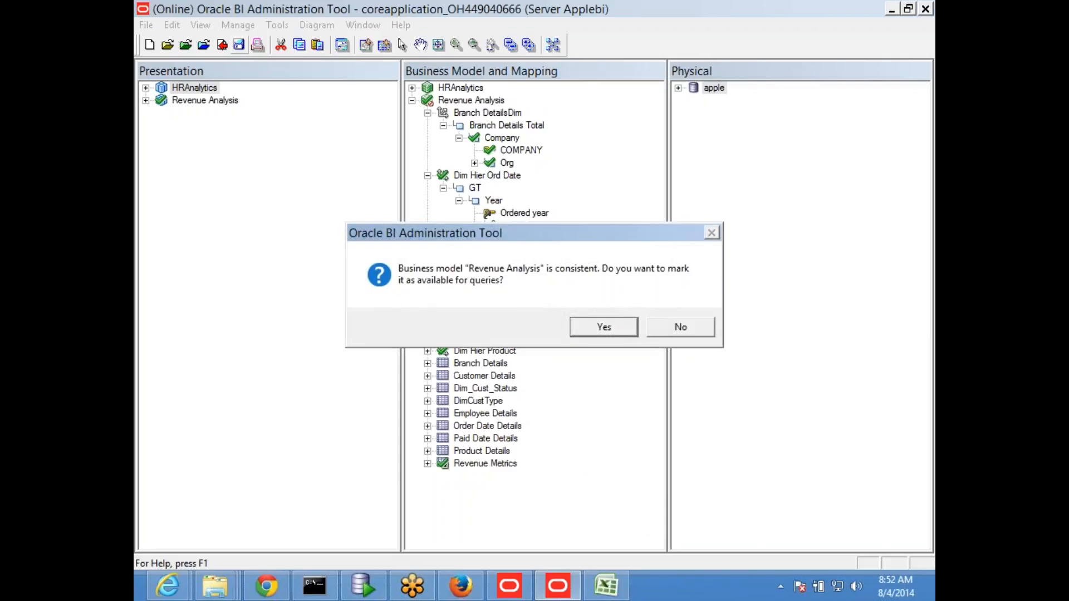
{"action": "left_click", "coordinate": [603, 328]}
{"action": "left_click", "coordinate": [678, 328]}
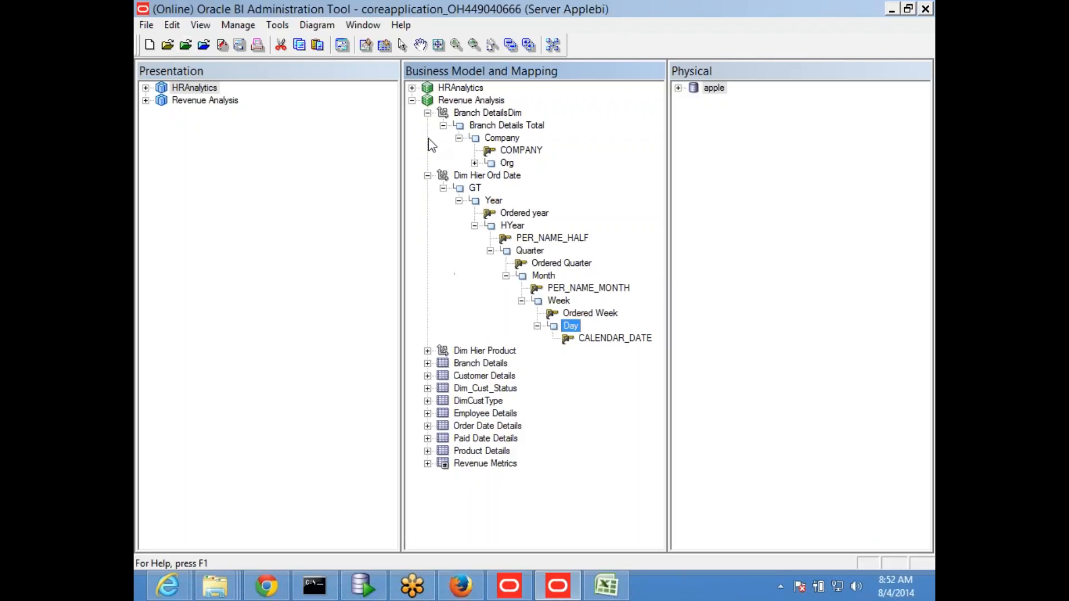
Step: Collapse the two open dimensions, expand the Revenue Metrics logical table, and select its Sum Quantity measure
{"action": "left_click", "coordinate": [427, 175]}
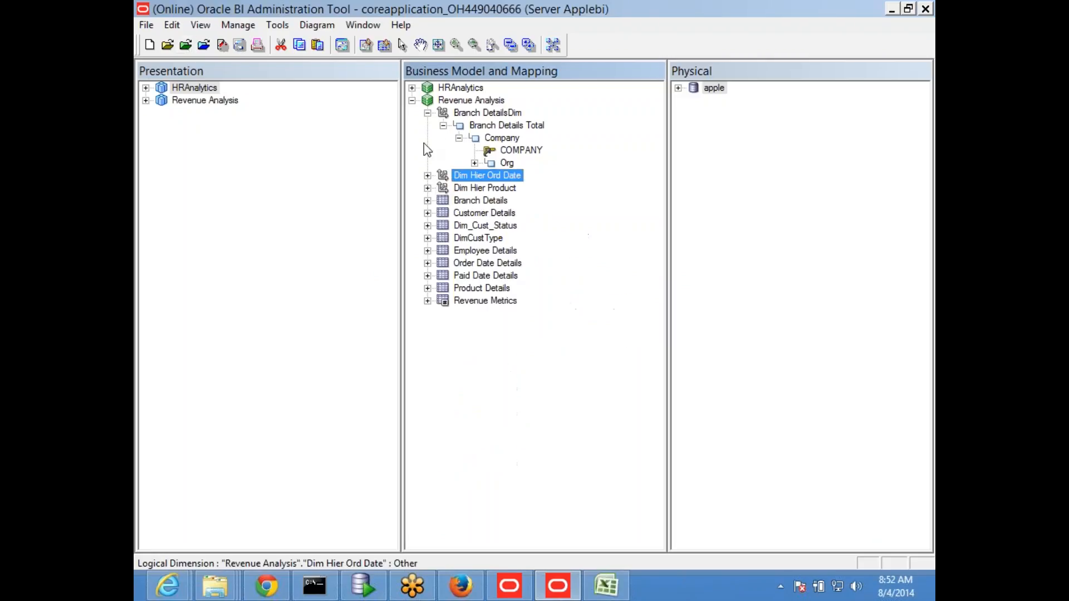
{"action": "left_click", "coordinate": [426, 113]}
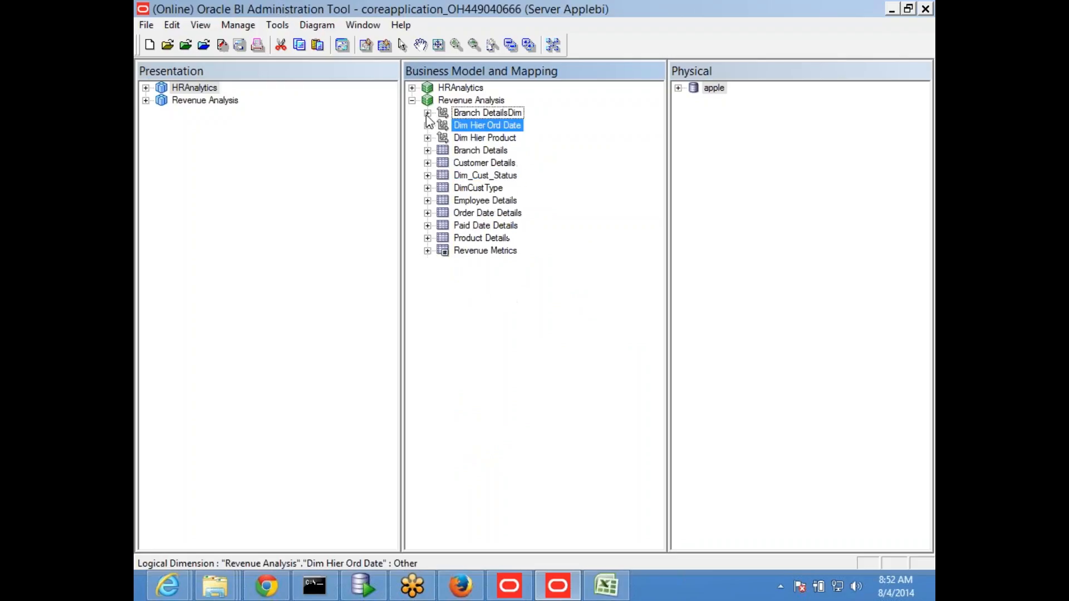
{"action": "left_click", "coordinate": [428, 251]}
{"action": "left_click", "coordinate": [498, 451]}
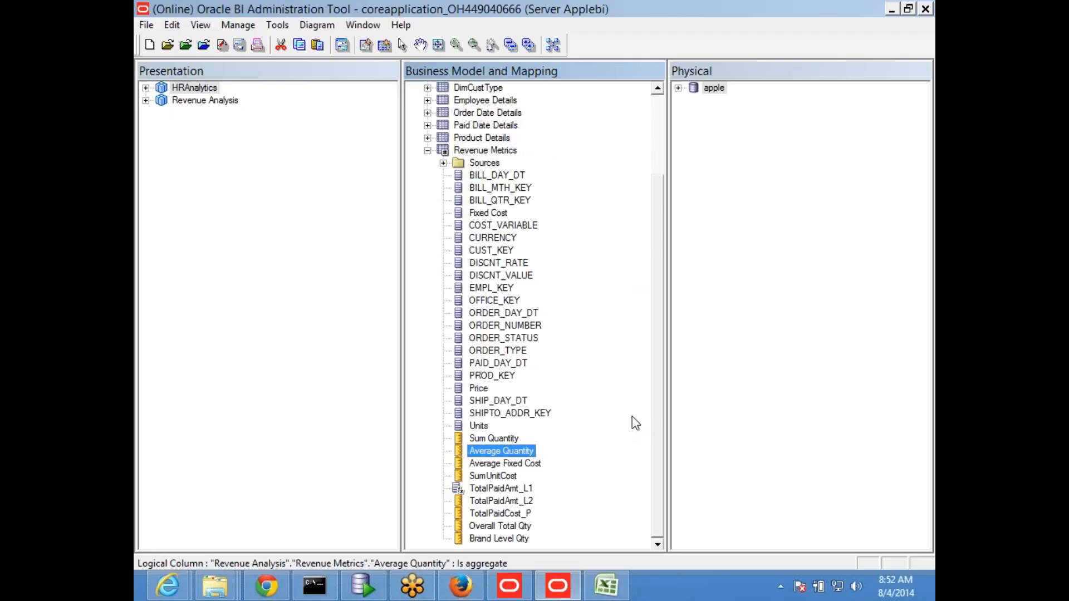
{"action": "left_click", "coordinate": [497, 439]}
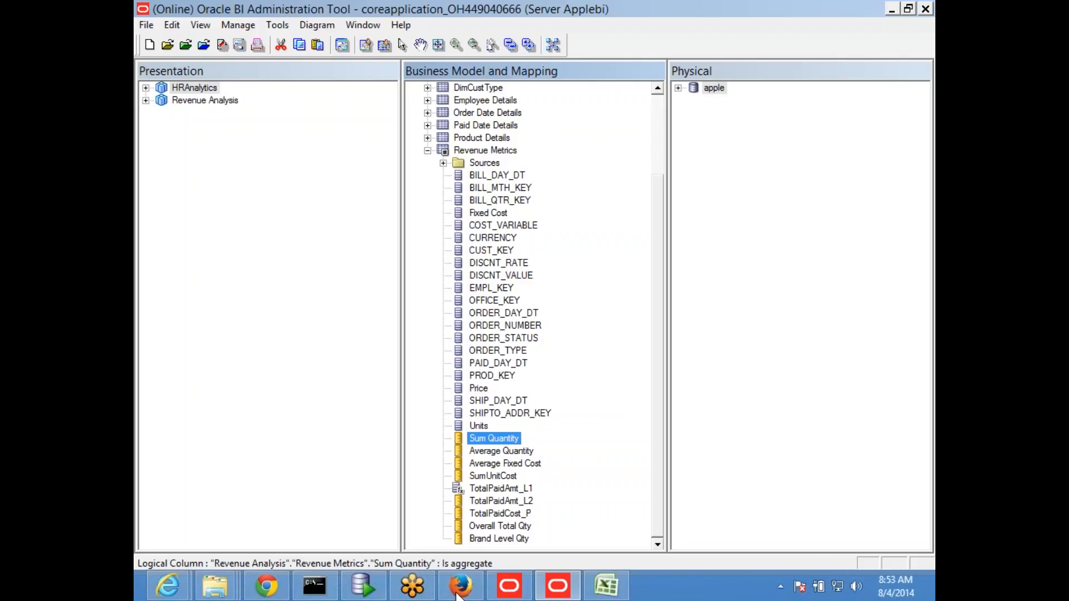
Step: Switch to Oracle BI Answers in Firefox and add Ordered year from Order Date Details to the analysis
{"action": "left_click", "coordinate": [456, 593]}
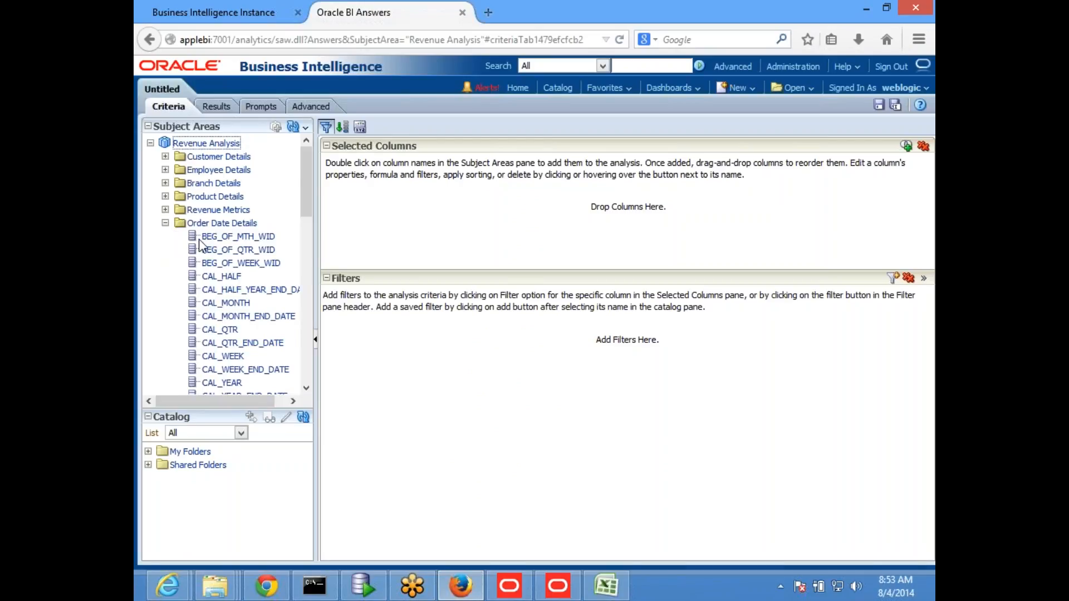
{"action": "scroll", "coordinate": [200, 243], "scroll_direction": "down", "scroll_amount": 15}
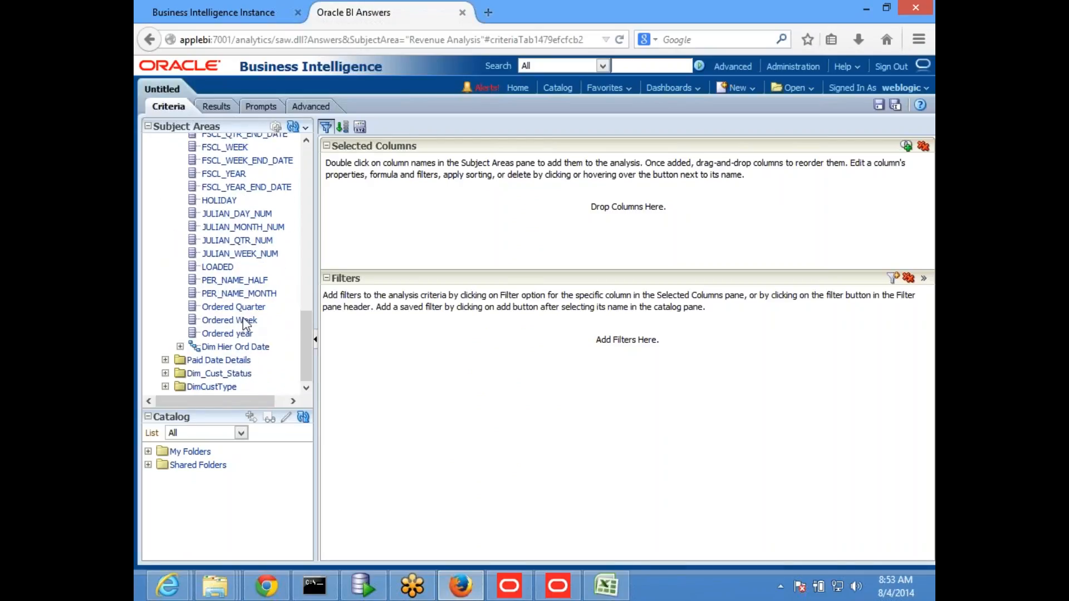
{"action": "left_click", "coordinate": [243, 334]}
{"action": "double_click", "coordinate": [244, 335]}
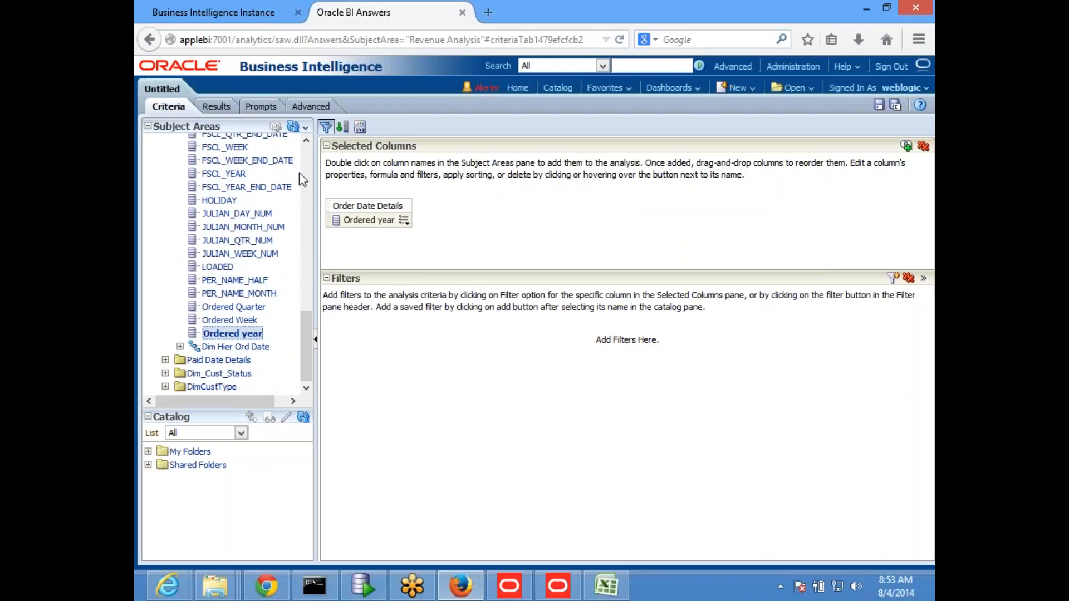
Step: Add Sum Quantity from Revenue Metrics to the analysis and display the results by ordered year
{"action": "scroll", "coordinate": [245, 187], "scroll_direction": "up", "scroll_amount": 10}
{"action": "left_click", "coordinate": [165, 147]}
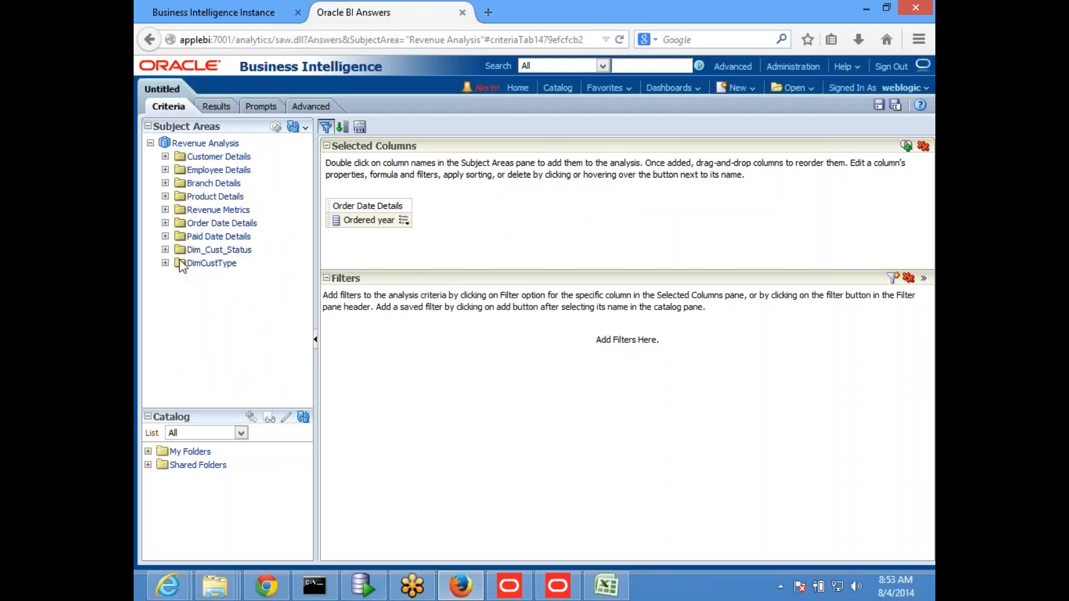
{"action": "left_click", "coordinate": [165, 209]}
{"action": "scroll", "coordinate": [247, 327], "scroll_direction": "down", "scroll_amount": 5}
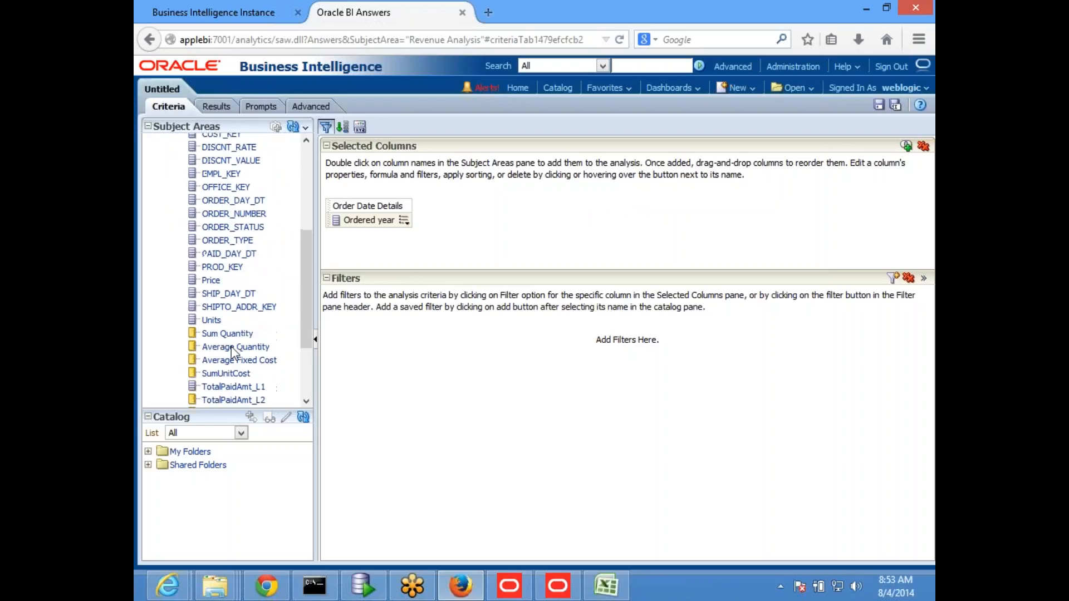
{"action": "double_click", "coordinate": [218, 326]}
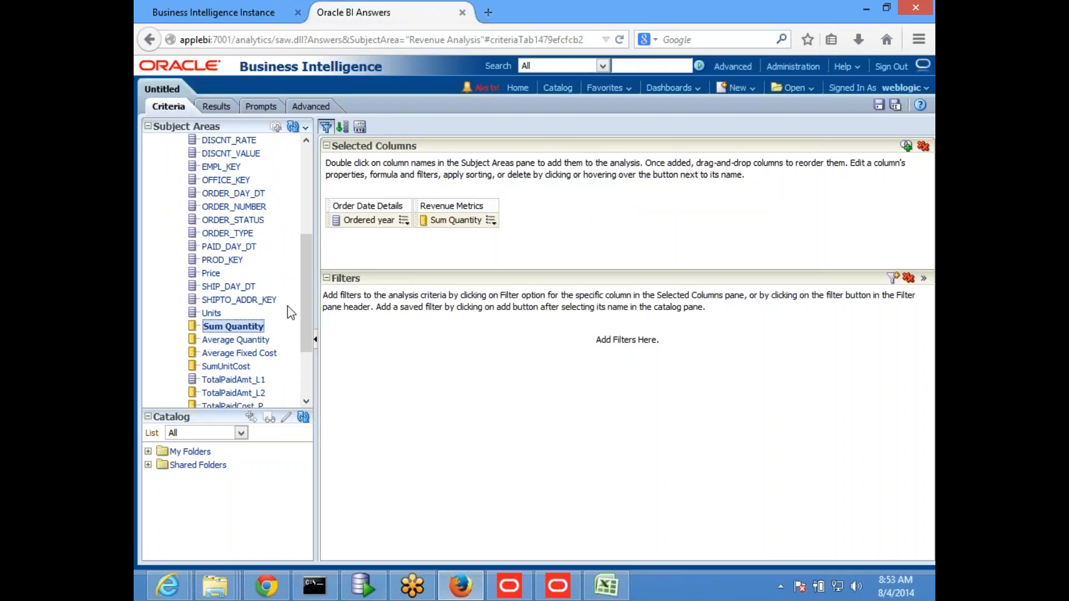
{"action": "left_click", "coordinate": [215, 106]}
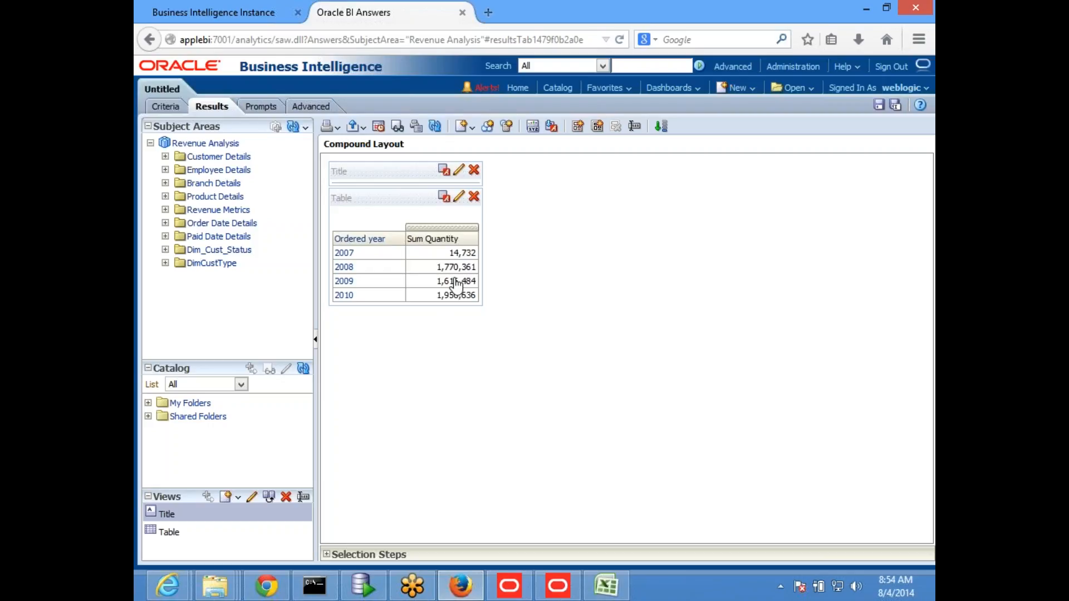
Step: Switch to the Oracle BI Administration Tool and duplicate the Sum Quantity measure in the Revenue Metrics logical table
{"action": "mouse_move", "coordinate": [935, 3]}
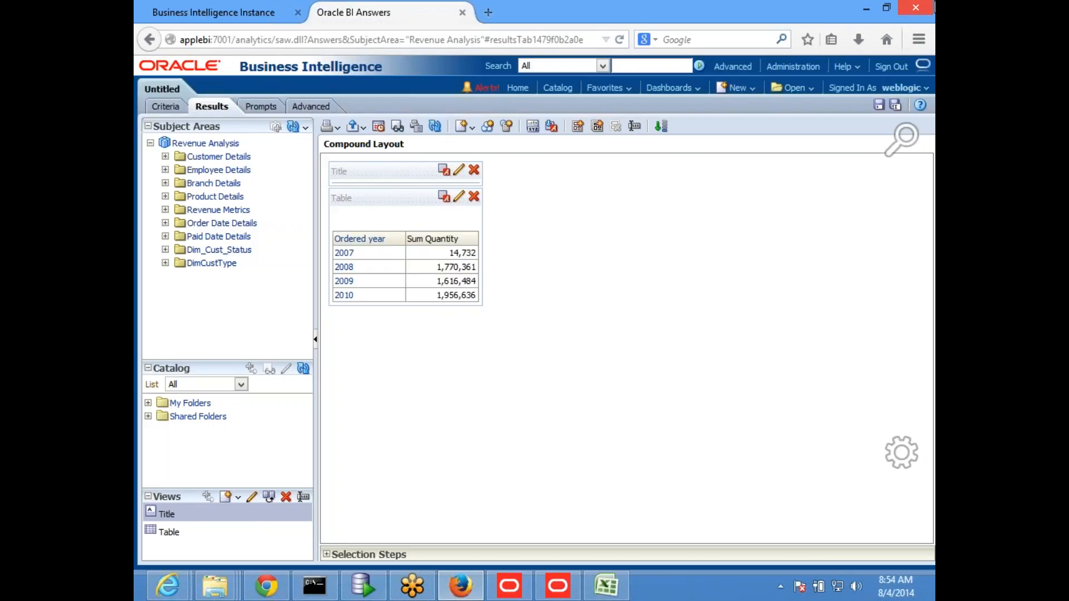
{"action": "left_click", "coordinate": [557, 587]}
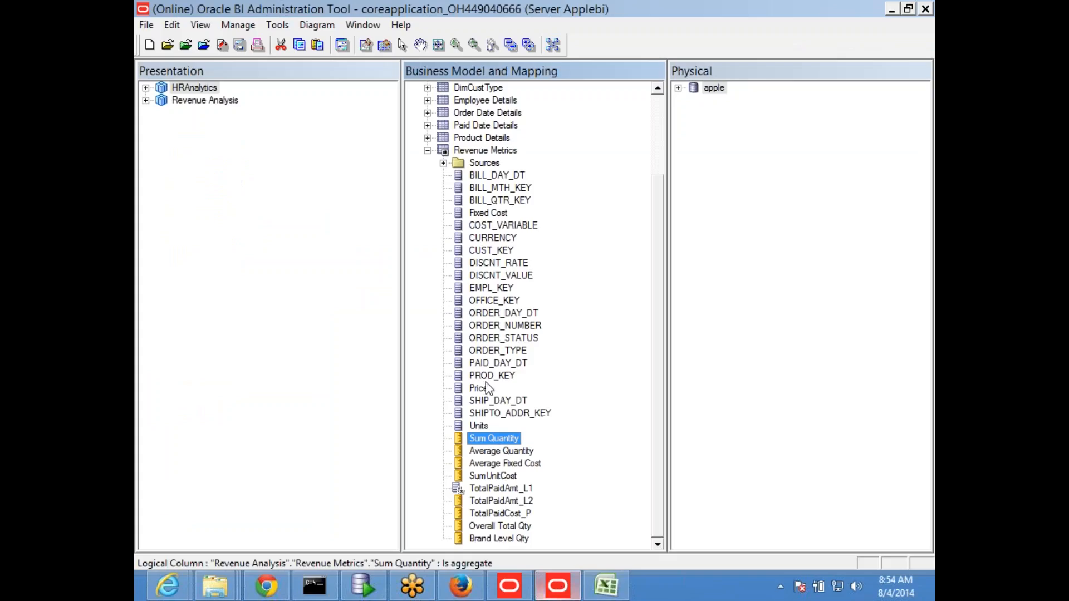
{"action": "right_click", "coordinate": [489, 440]}
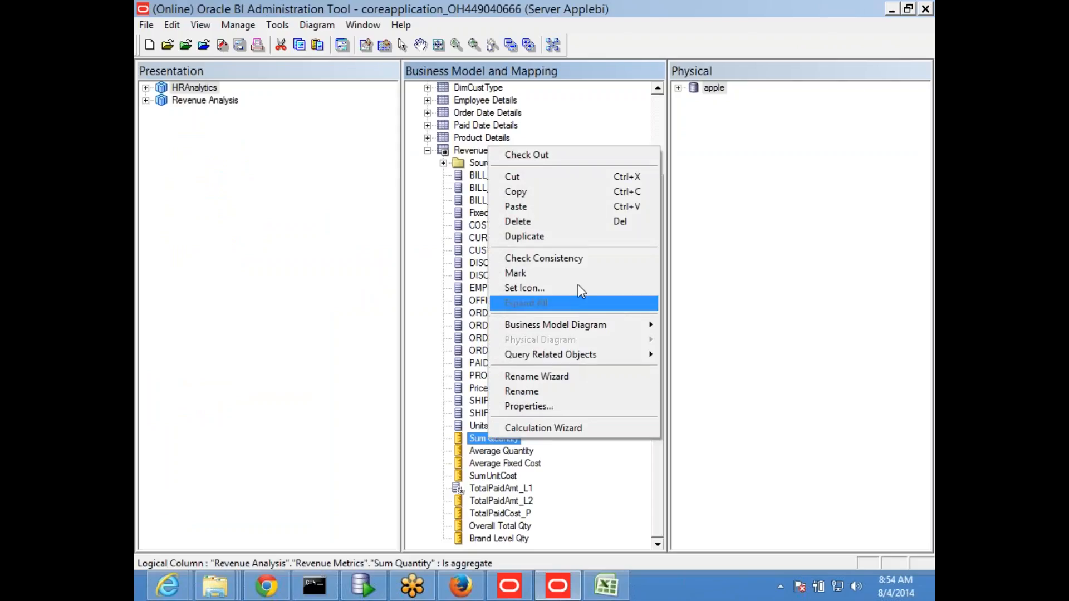
{"action": "left_click", "coordinate": [547, 236]}
{"action": "left_click", "coordinate": [463, 392]}
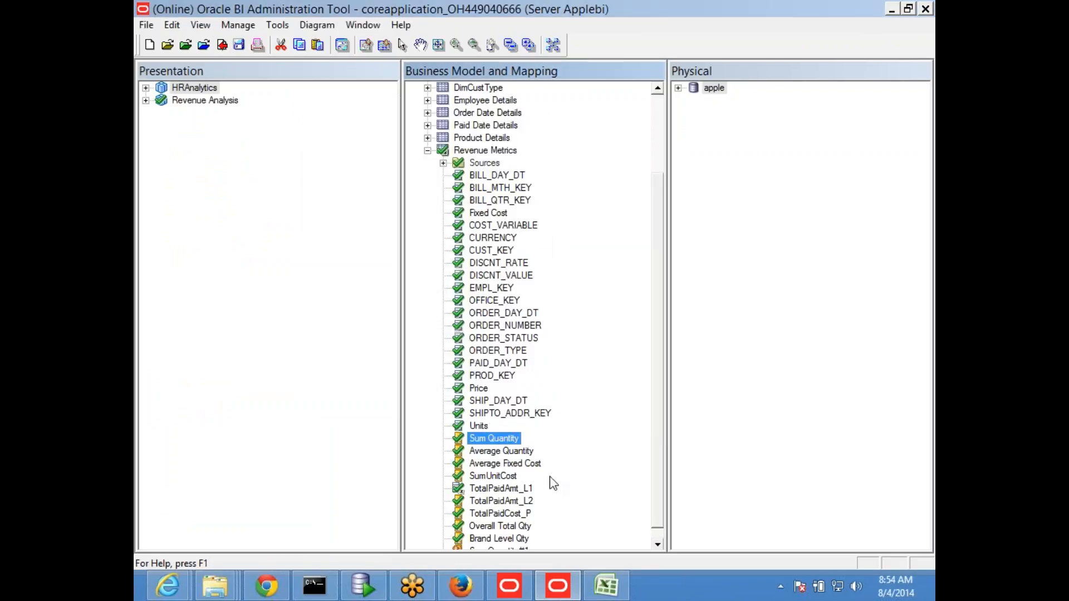
Step: Rename the duplicated Sum Quantity measure as Prev Year Quantity
{"action": "left_click", "coordinate": [503, 539]}
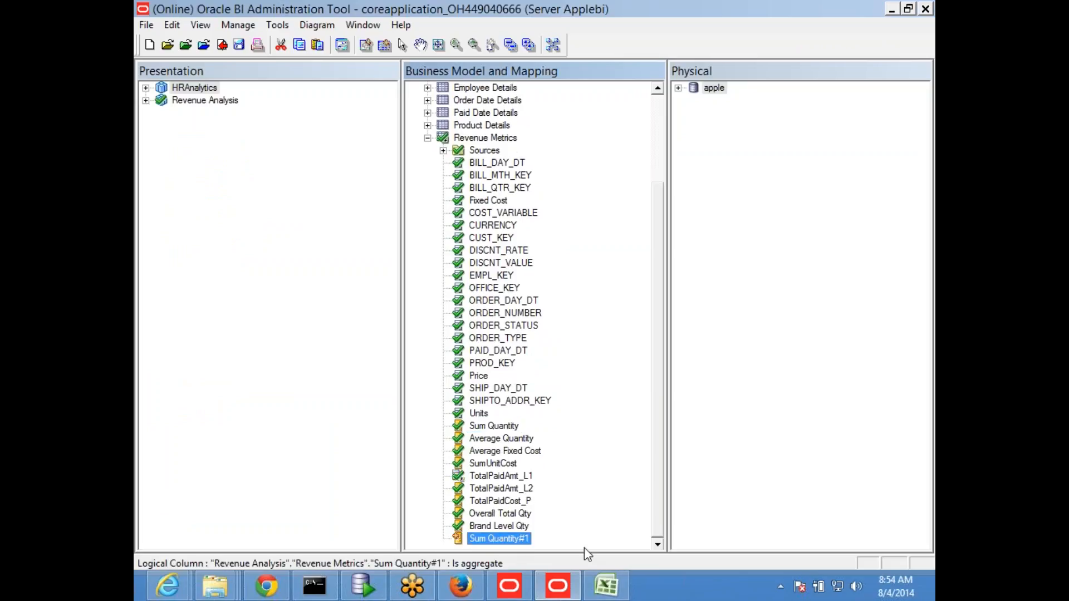
{"action": "key", "text": "F2"}
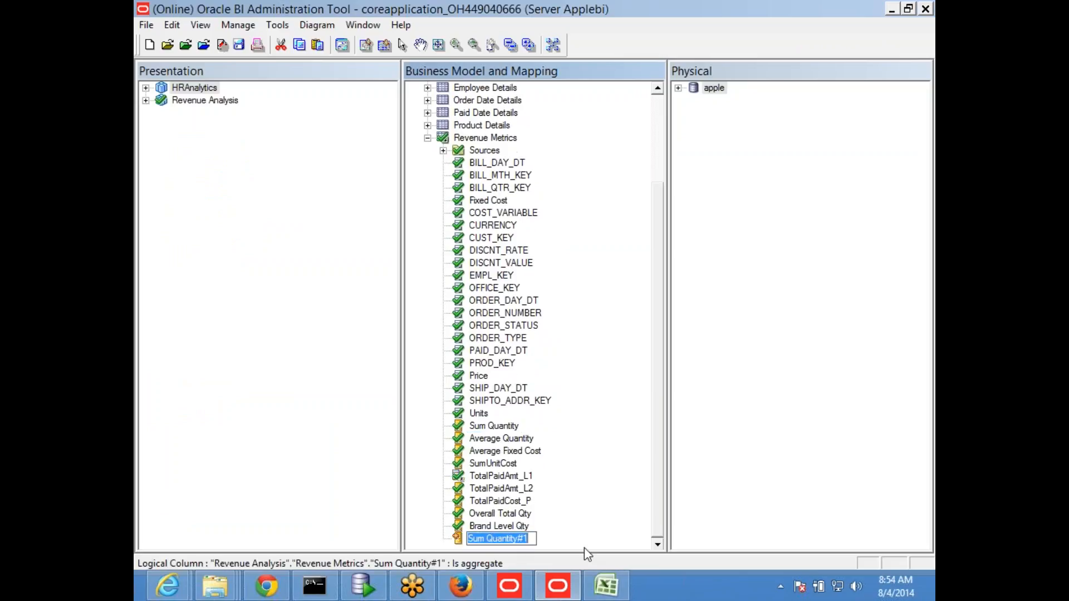
{"action": "key", "text": "End"}
{"action": "key", "text": "BackSpace"}
{"action": "key", "text": "BackSpace"}
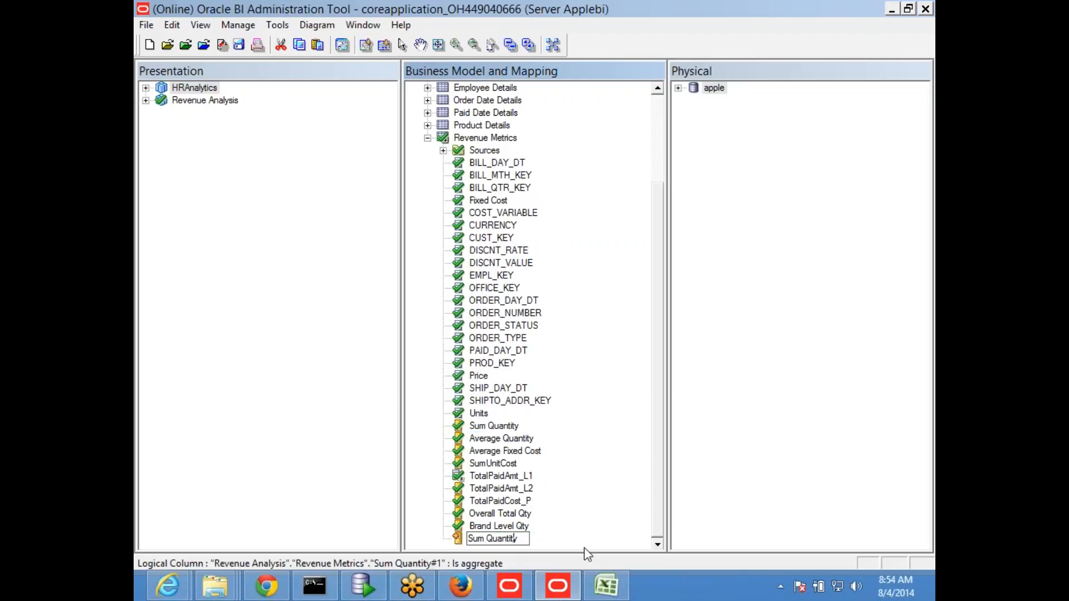
{"action": "type", "text": "Prev Year"}
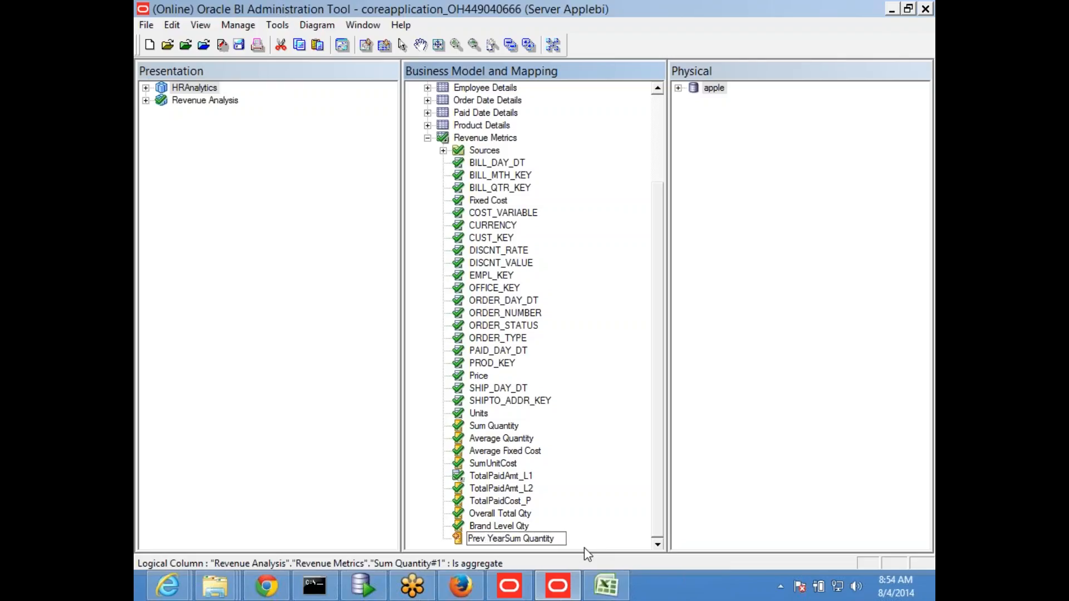
{"action": "key", "text": "Delete"}
{"action": "key", "text": "Delete"}
{"action": "key", "text": "Delete"}
{"action": "key", "text": "Delete"}
{"action": "key", "text": "Return"}
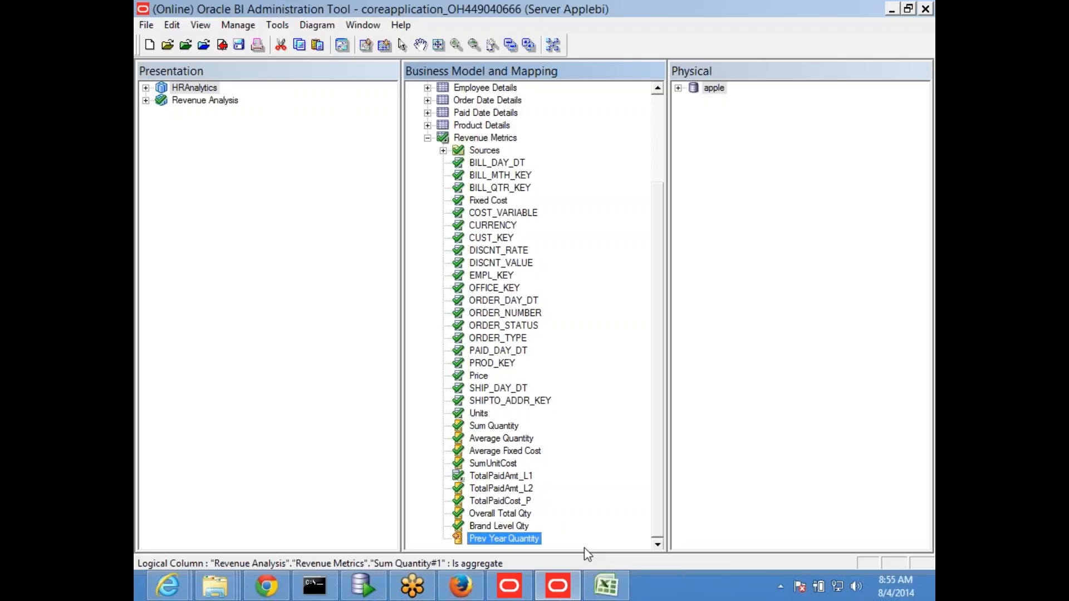
Step: Set Prev Year Quantity to be derived from existing columns using an expression, and open the Expression Builder for it
{"action": "double_click", "coordinate": [495, 538]}
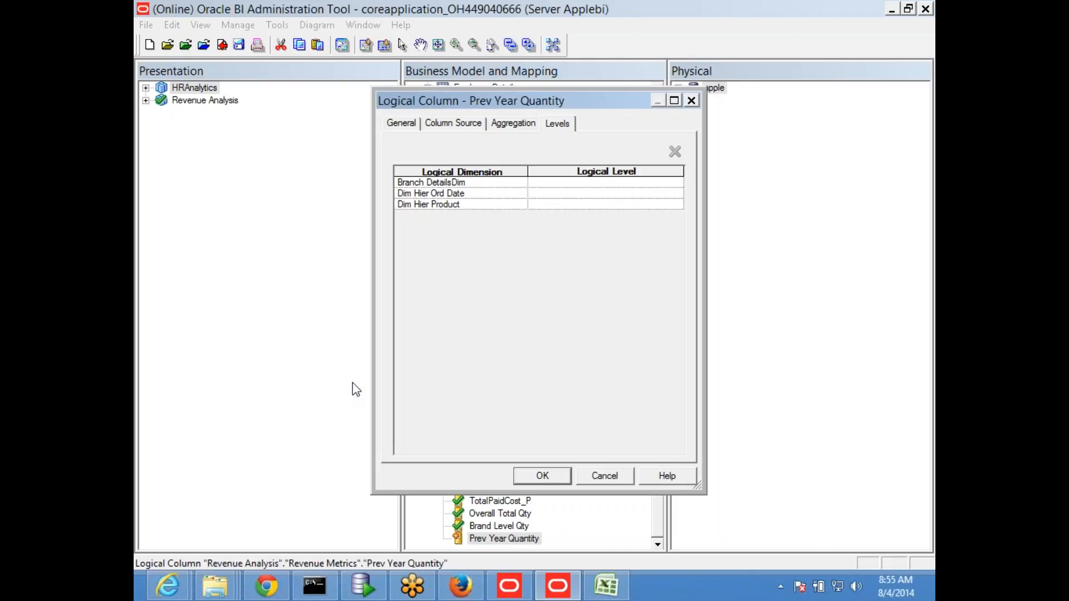
{"action": "left_click", "coordinate": [396, 124]}
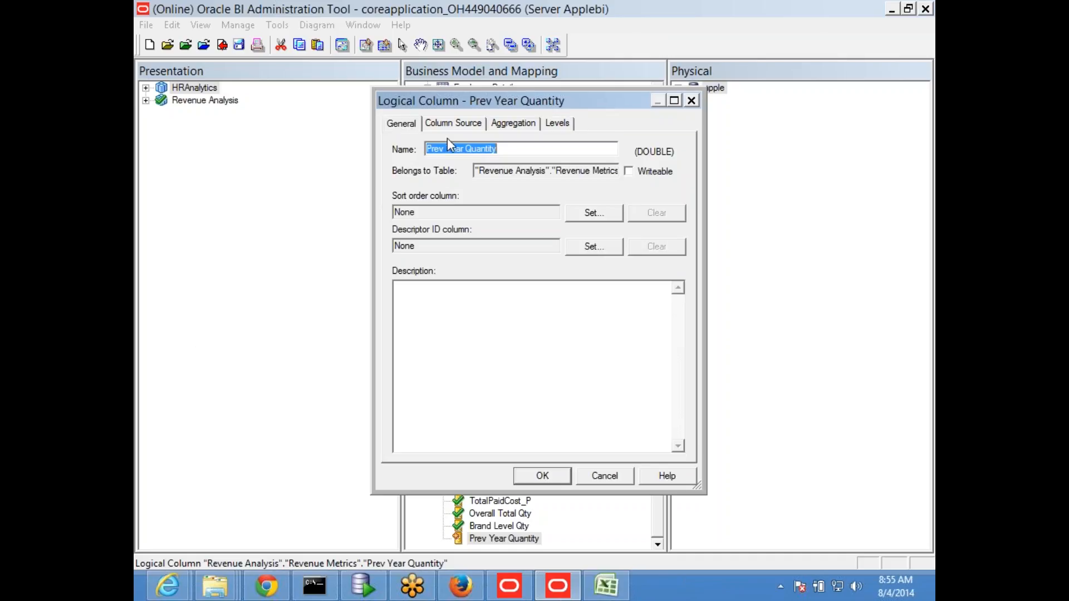
{"action": "left_click", "coordinate": [453, 123]}
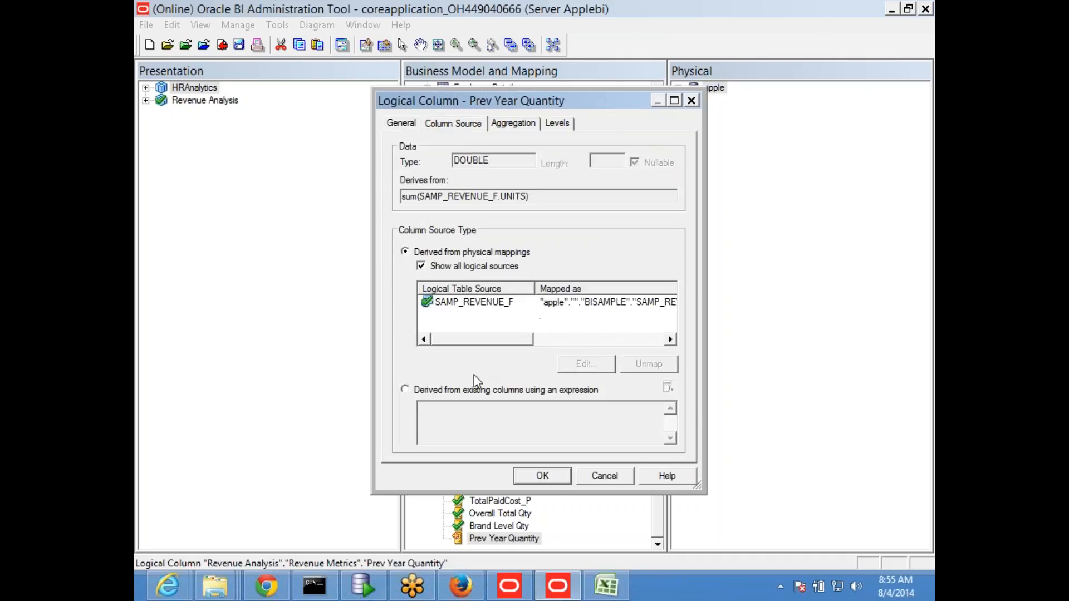
{"action": "left_click", "coordinate": [430, 392]}
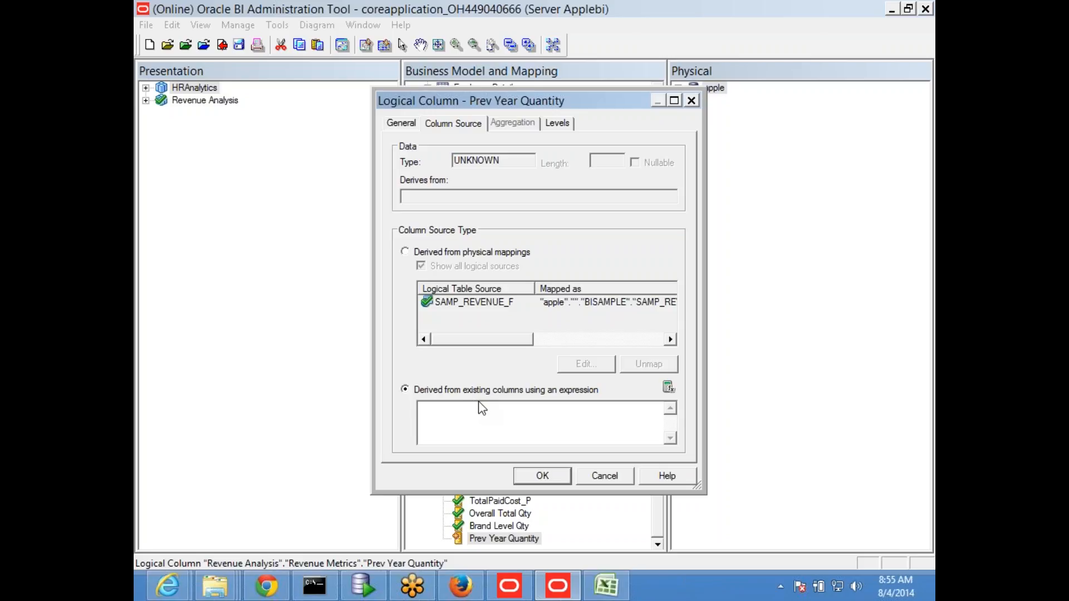
{"action": "left_click", "coordinate": [668, 387]}
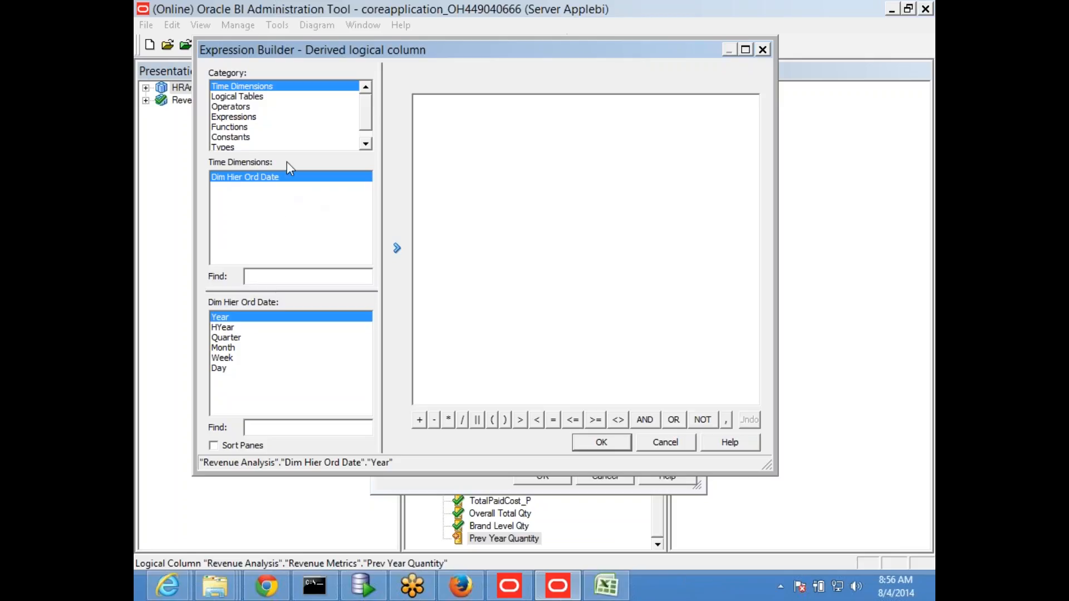
Step: Examine the Expression Builder categories, including the time dimension levels, the time series functions and the Revenue Metrics columns
{"action": "left_click", "coordinate": [255, 100]}
{"action": "left_click", "coordinate": [229, 109]}
{"action": "left_click", "coordinate": [231, 118]}
{"action": "left_click", "coordinate": [241, 146]}
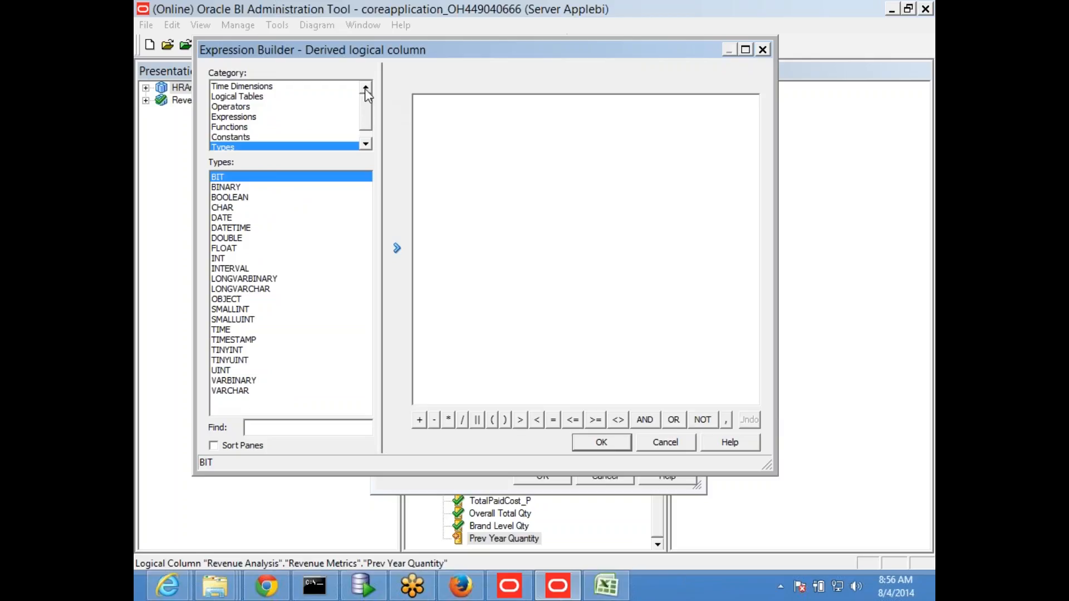
{"action": "left_click", "coordinate": [279, 87]}
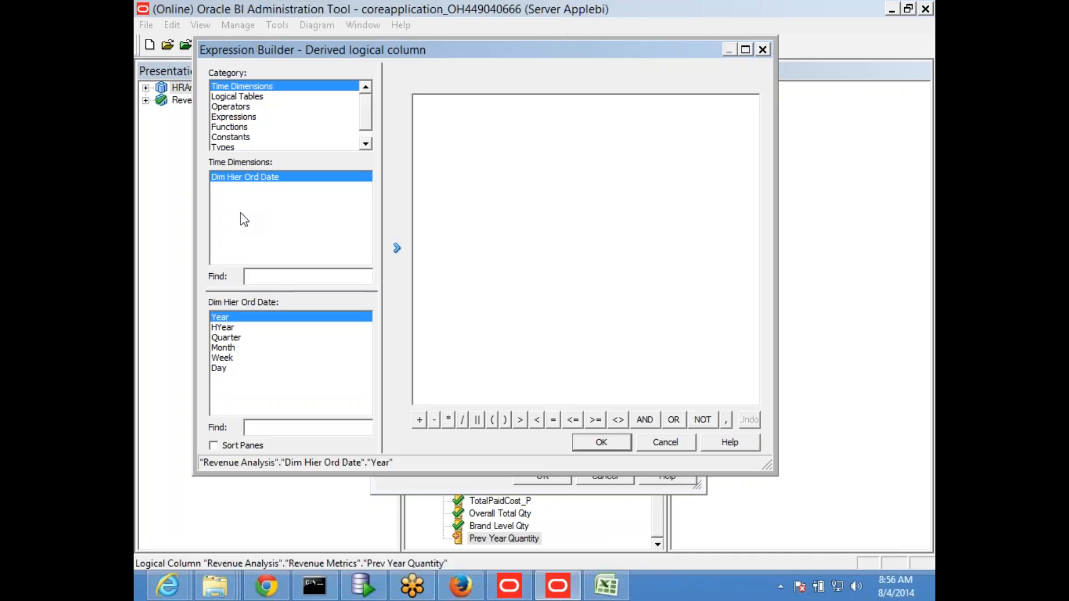
{"action": "left_click", "coordinate": [242, 128]}
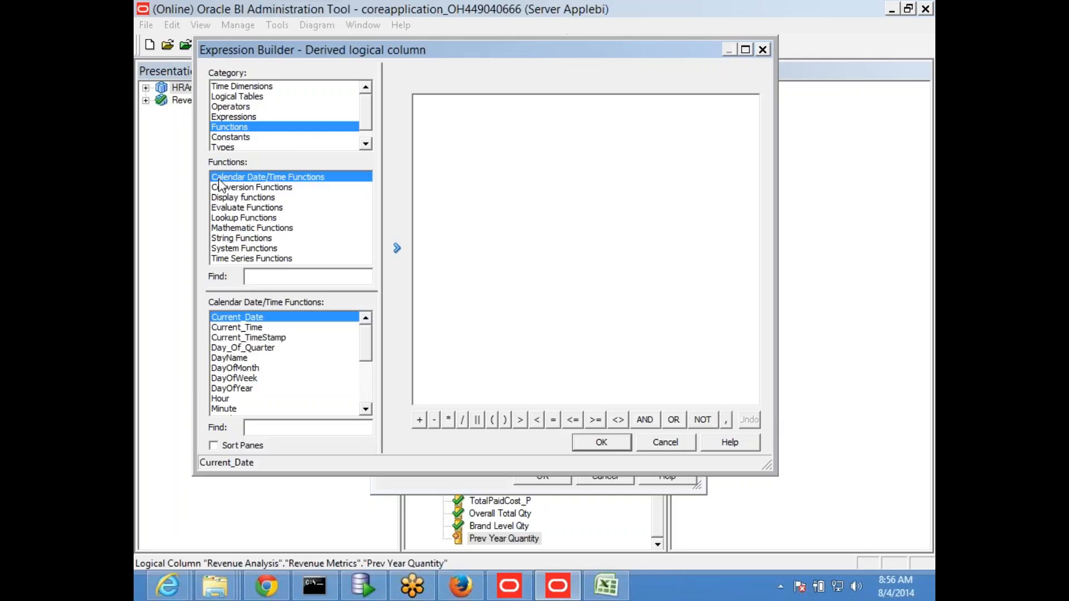
{"action": "left_click", "coordinate": [241, 260]}
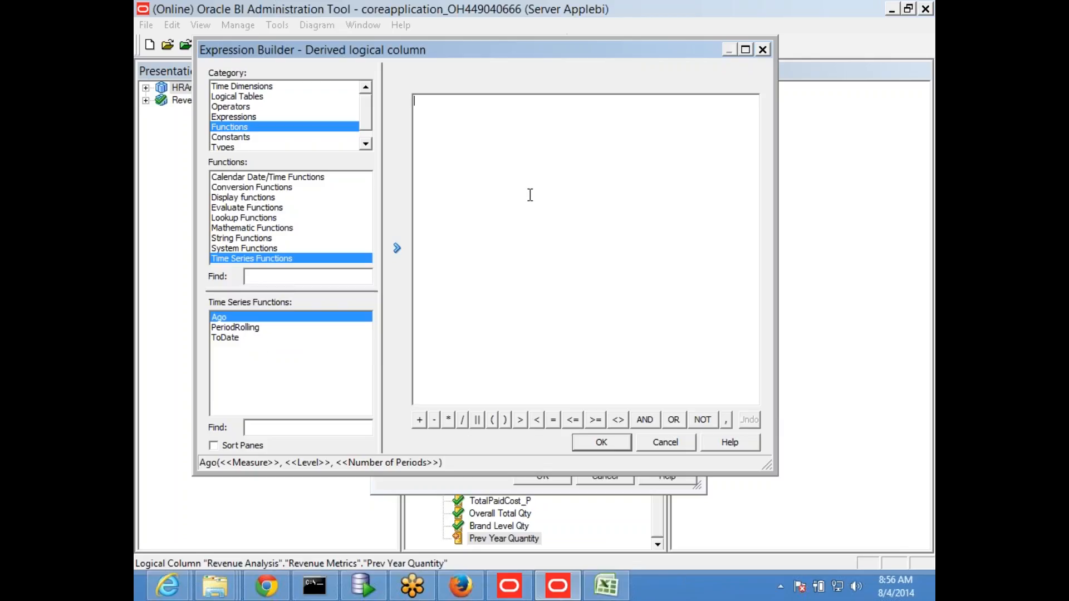
{"action": "left_click", "coordinate": [251, 98]}
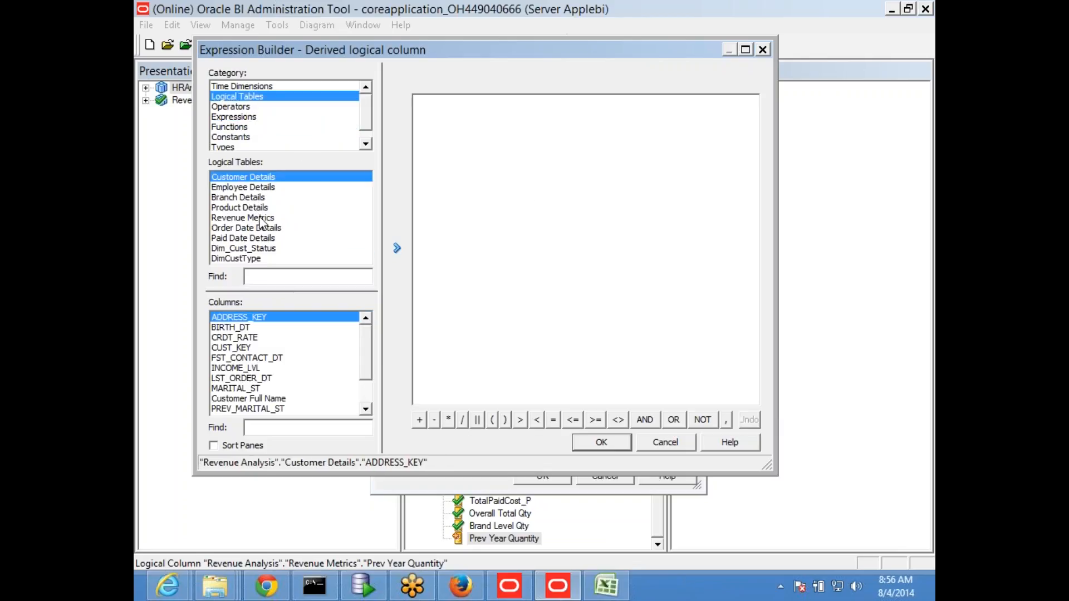
{"action": "left_click", "coordinate": [239, 218]}
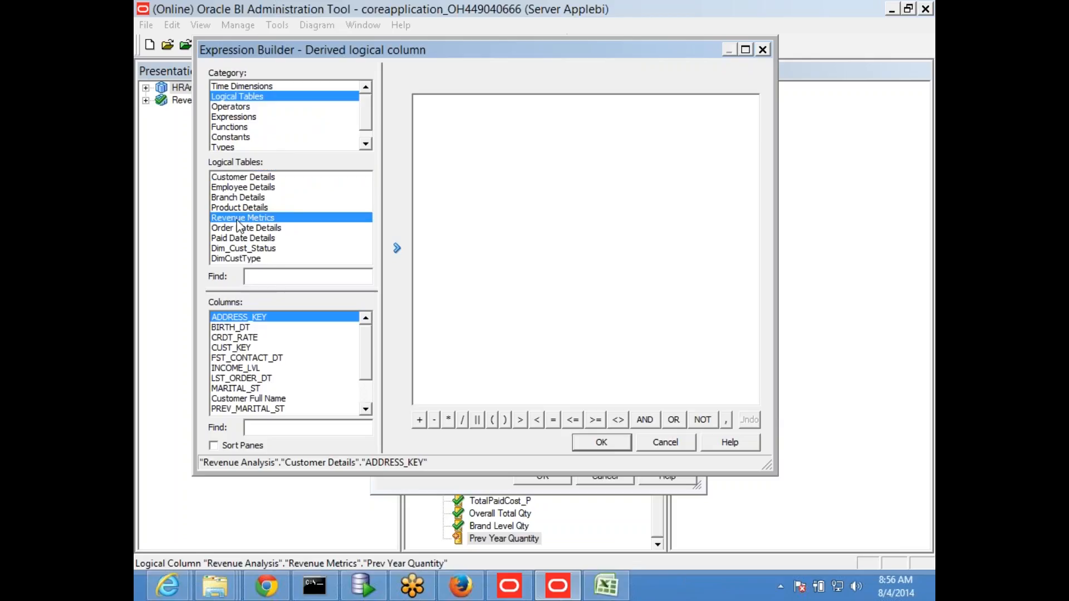
{"action": "left_click_drag", "start_coordinate": [367, 345], "coordinate": [366, 410]}
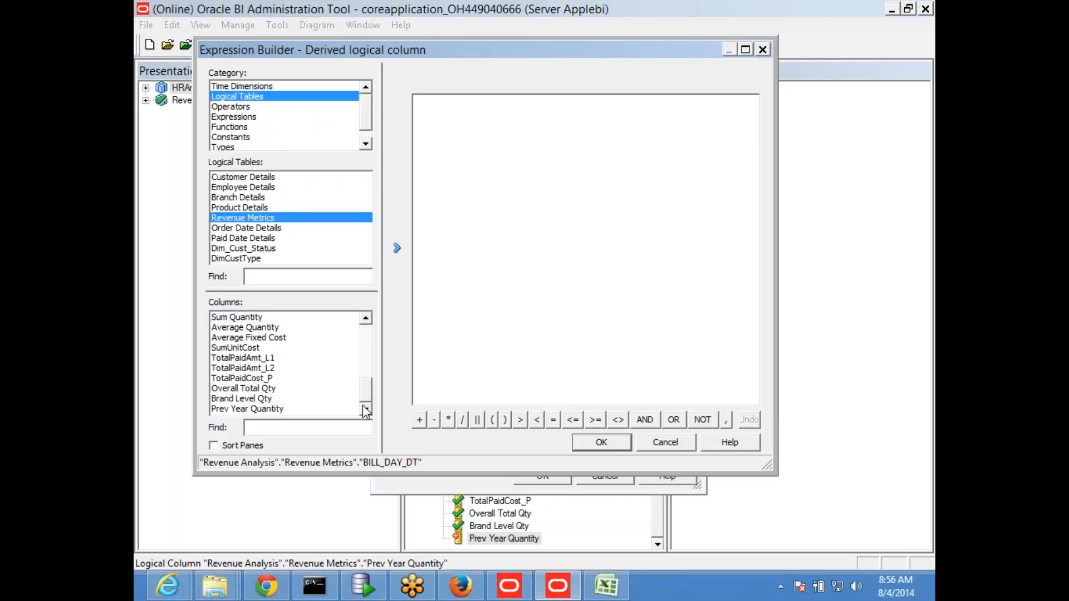
{"action": "left_click", "coordinate": [250, 349]}
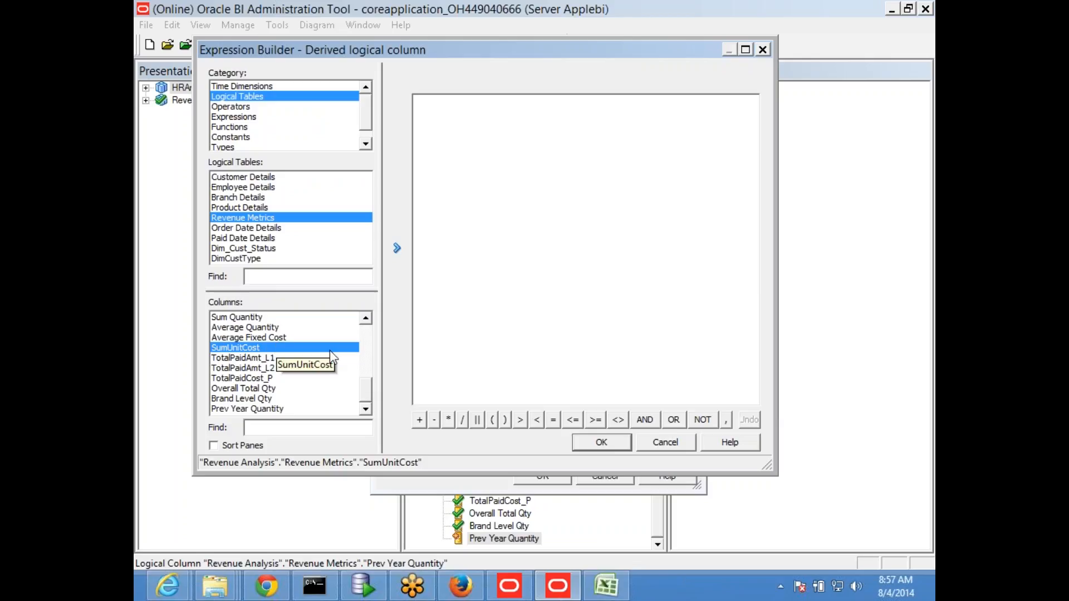
{"action": "left_click", "coordinate": [266, 319]}
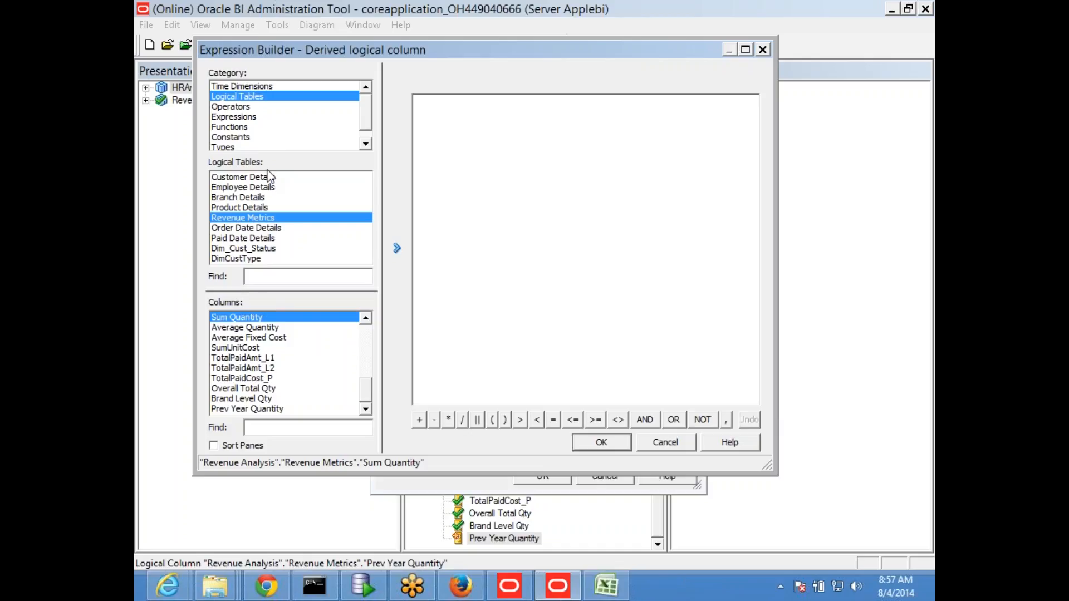
Step: Insert the Ago time series function into the expression and review its measure, level and number of periods arguments
{"action": "left_click", "coordinate": [234, 128]}
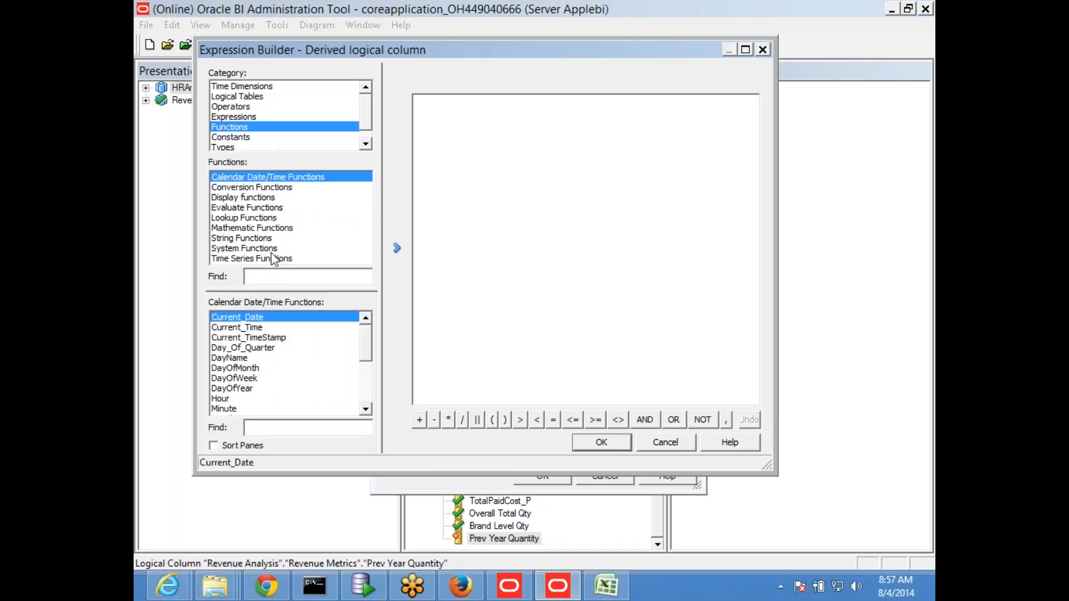
{"action": "left_click", "coordinate": [270, 259]}
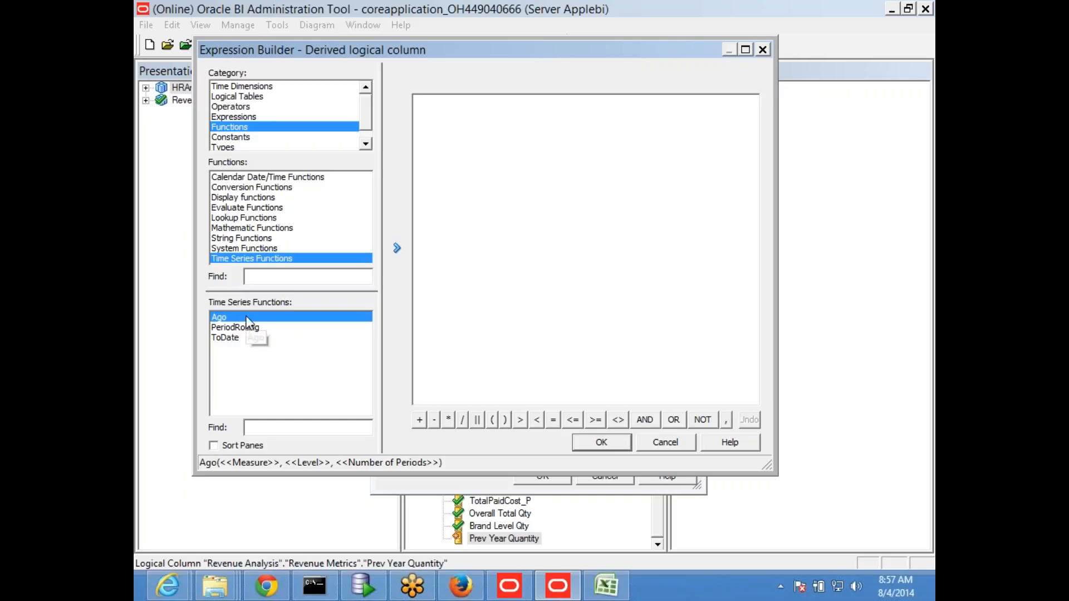
{"action": "double_click", "coordinate": [246, 318]}
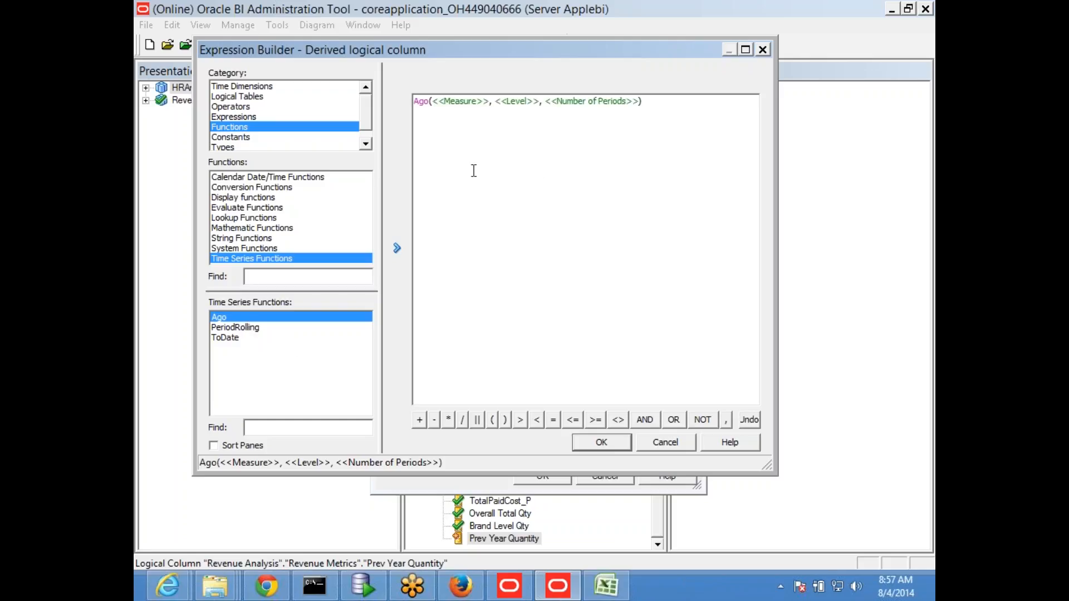
{"action": "double_click", "coordinate": [463, 102]}
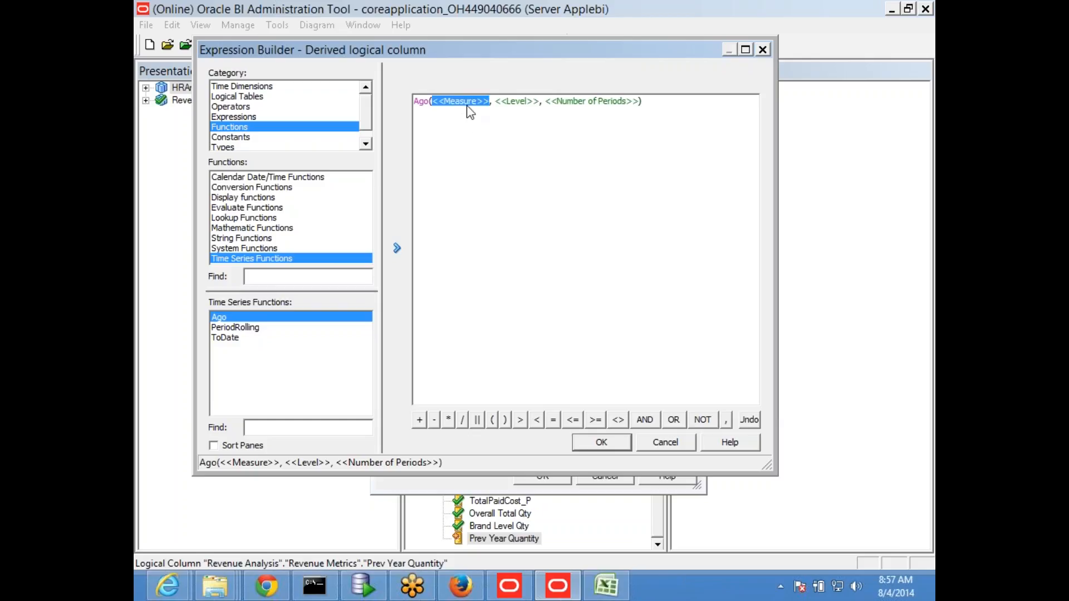
{"action": "double_click", "coordinate": [517, 103]}
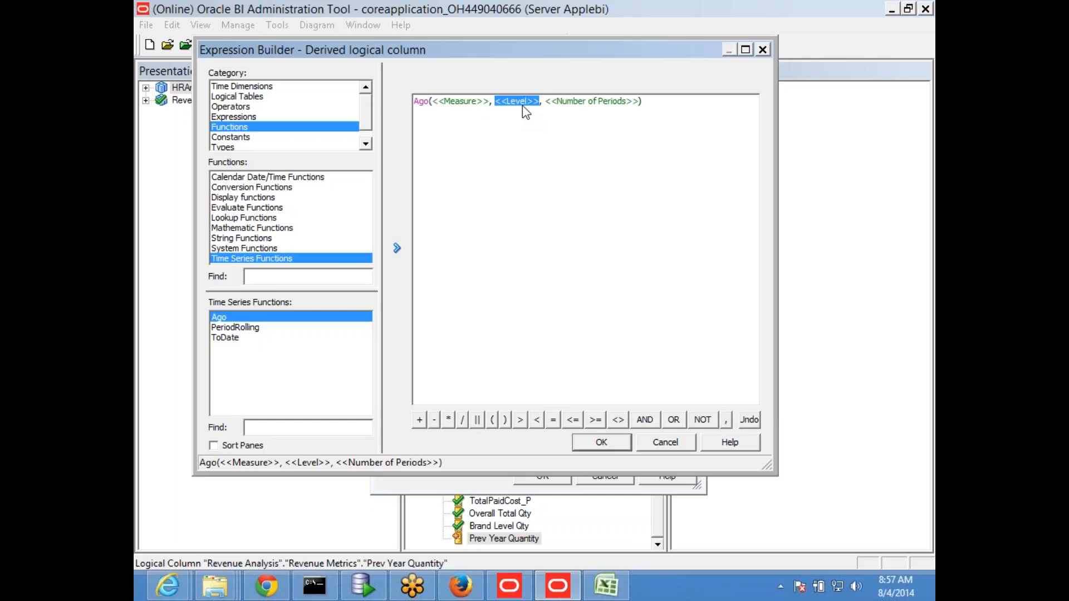
{"action": "double_click", "coordinate": [579, 102]}
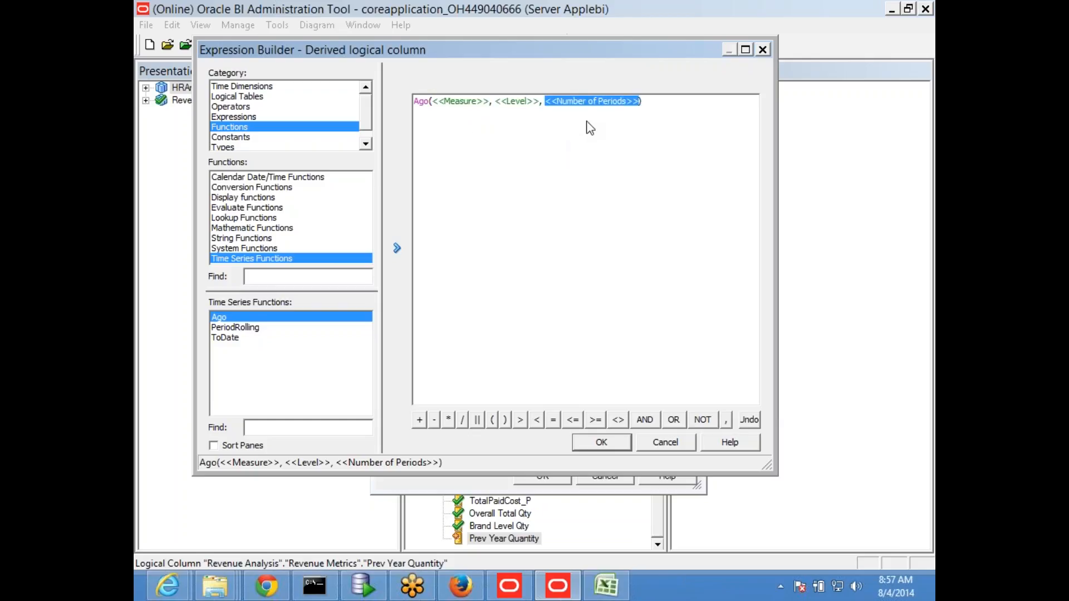
Step: Replace the Measure placeholder of the Ago function with the Sum Quantity column from Revenue Metrics
{"action": "double_click", "coordinate": [463, 102]}
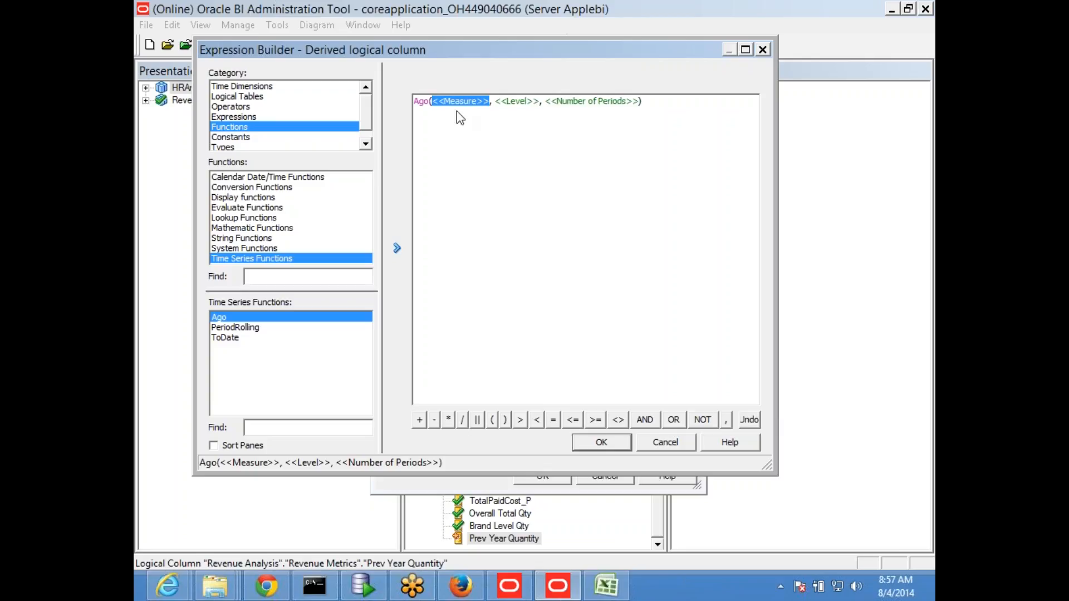
{"action": "left_click", "coordinate": [242, 97]}
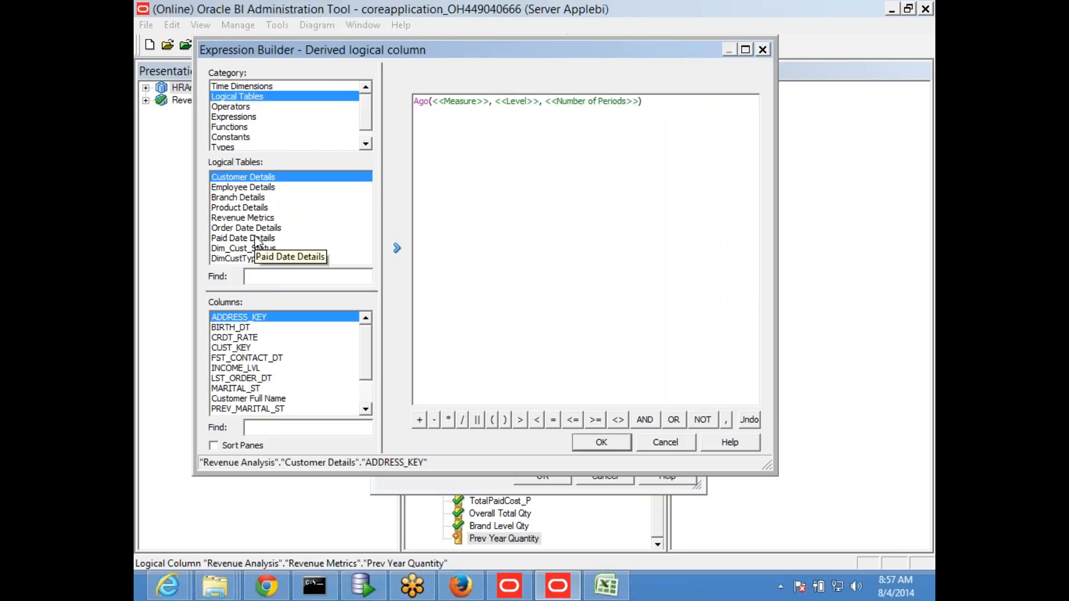
{"action": "left_click", "coordinate": [250, 218]}
{"action": "left_click_drag", "start_coordinate": [368, 344], "coordinate": [371, 382]}
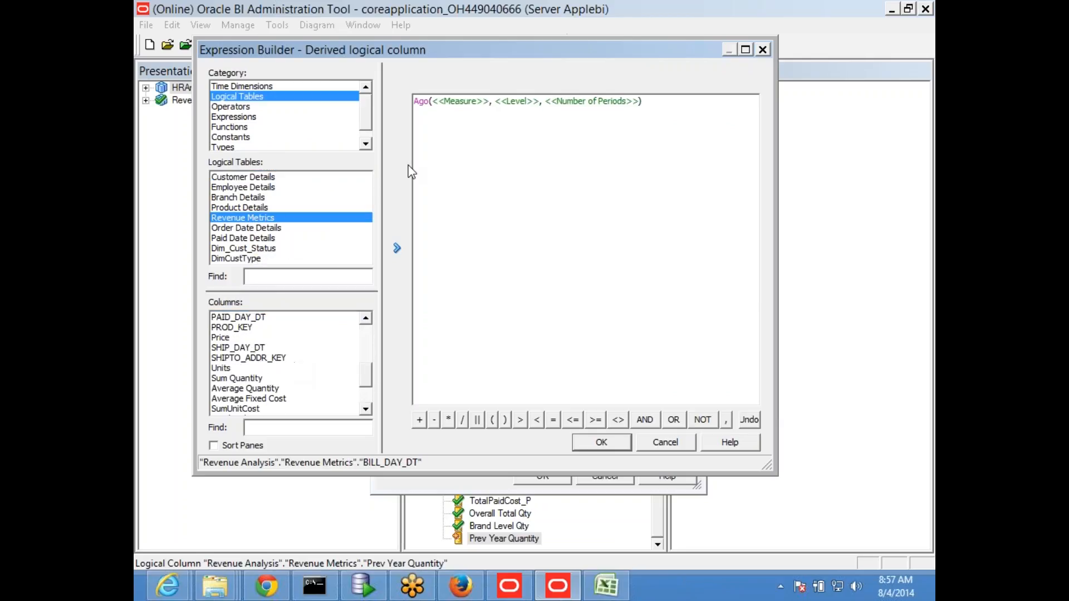
{"action": "left_click", "coordinate": [463, 101]}
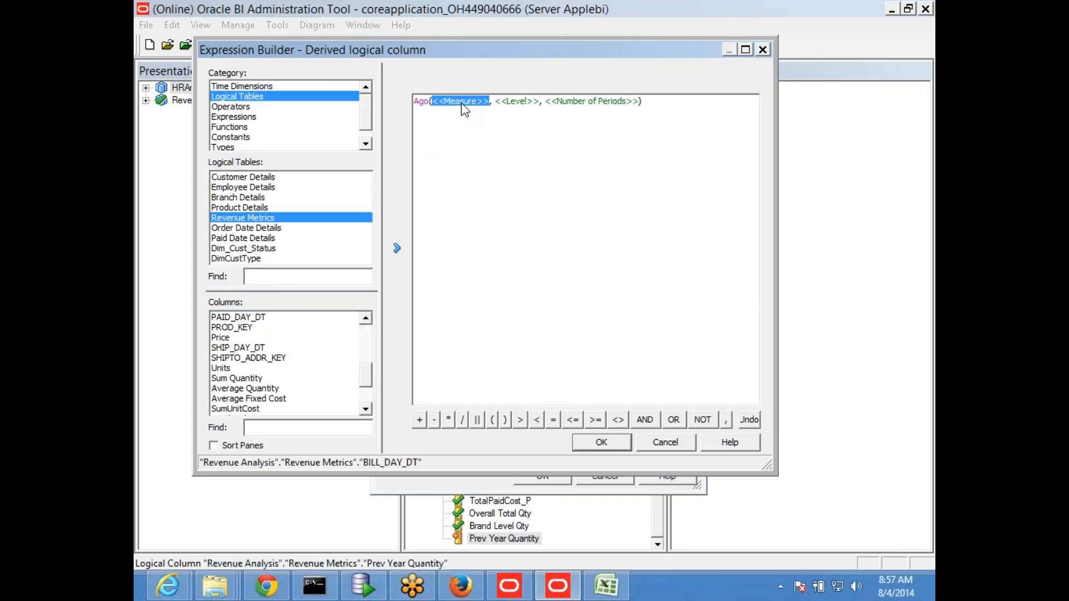
{"action": "double_click", "coordinate": [240, 379]}
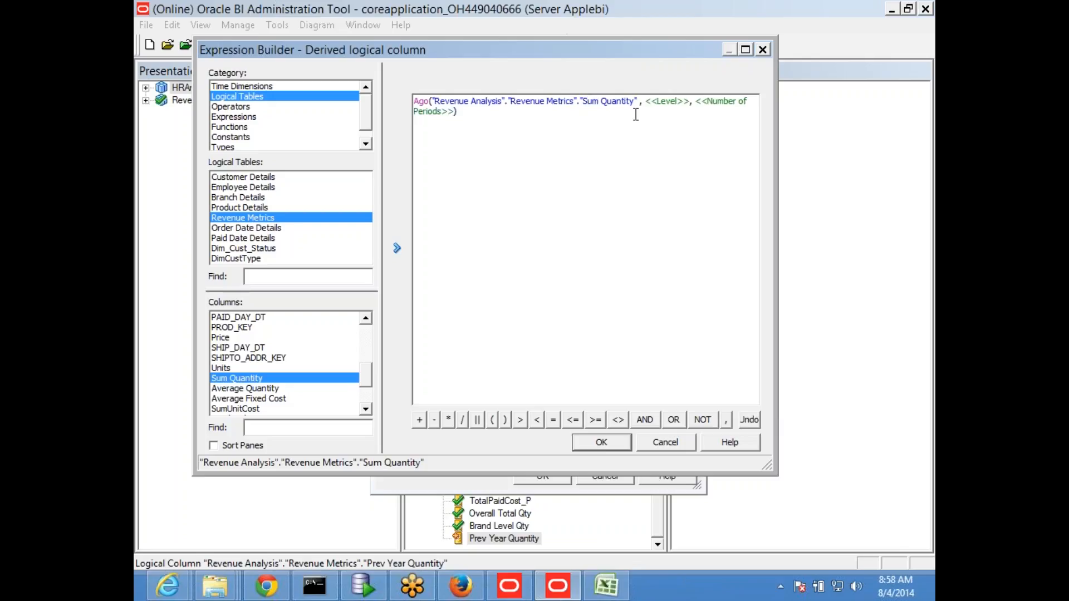
Step: Replace the Level placeholder of the Ago function with the Year level of the Dim Hier Ord Date time dimension
{"action": "double_click", "coordinate": [666, 106]}
{"action": "left_click", "coordinate": [252, 87]}
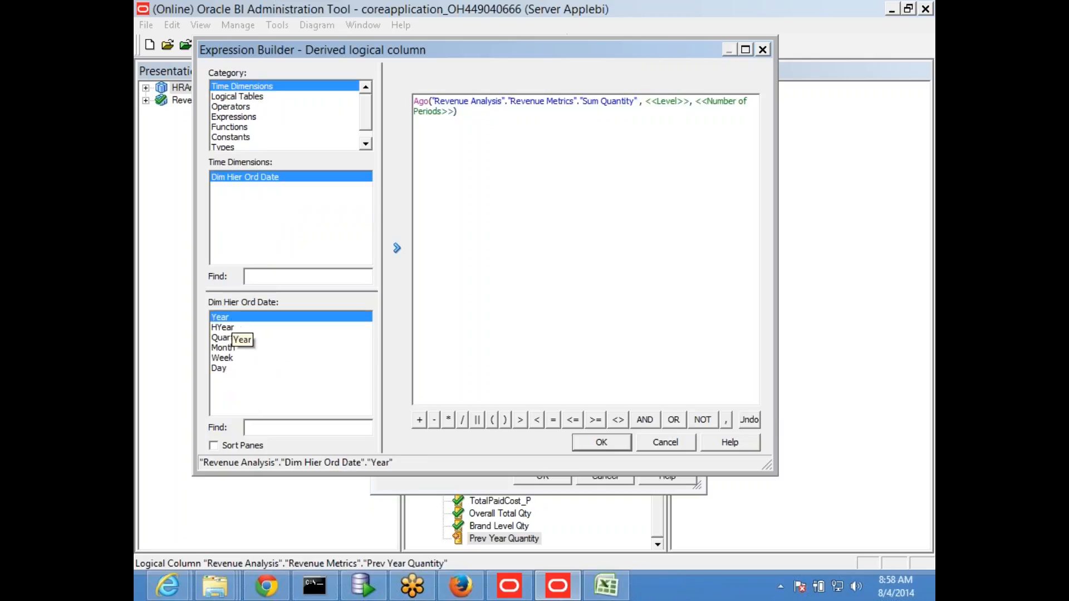
{"action": "double_click", "coordinate": [671, 102]}
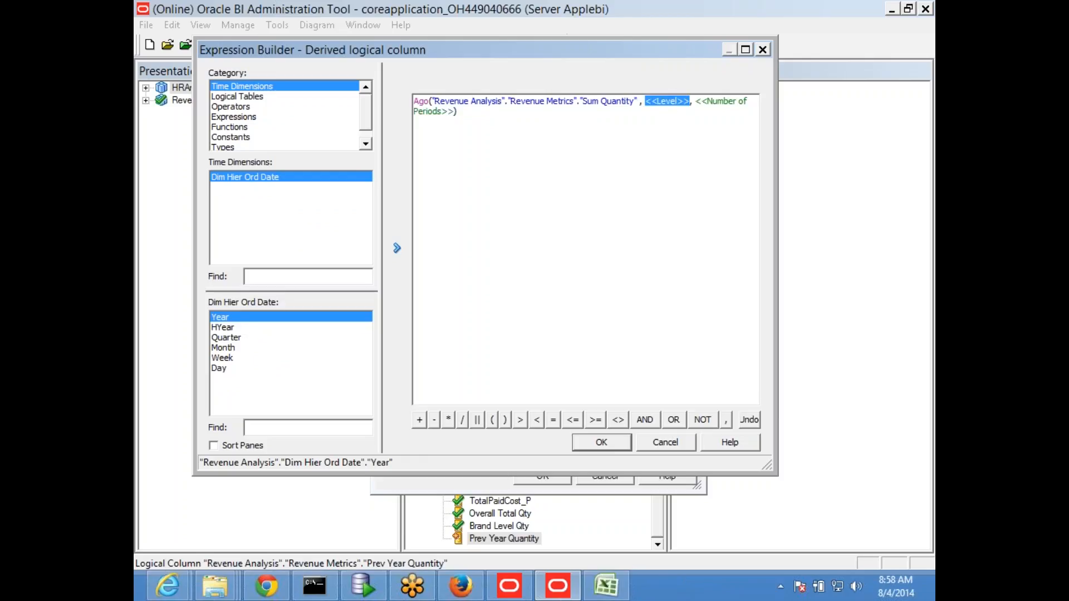
{"action": "double_click", "coordinate": [262, 317]}
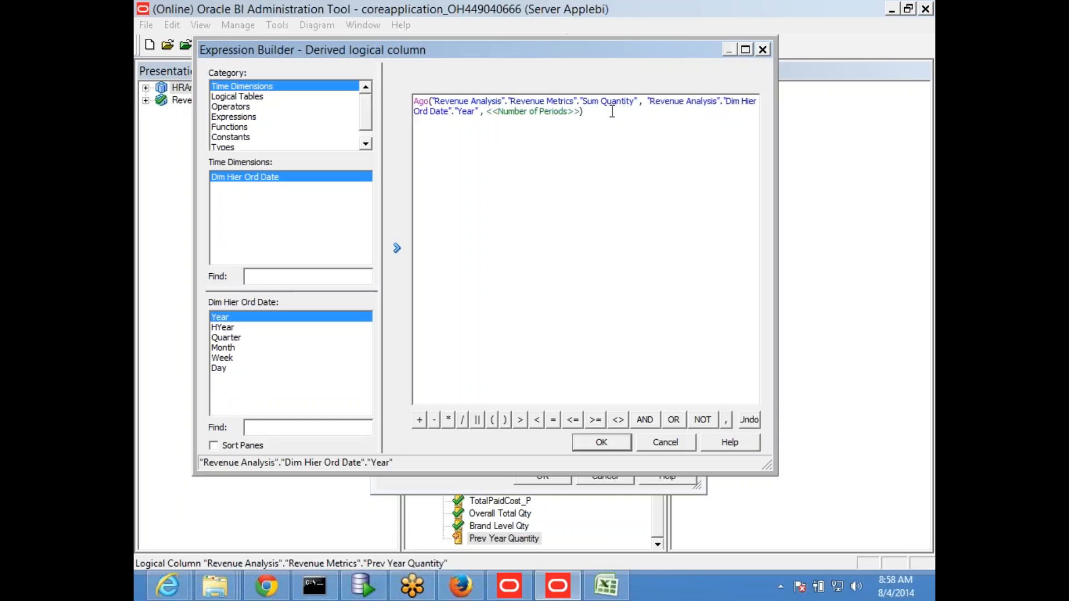
Step: Set the Ago function's number of periods to 1 and accept the expression and the Prev Year Quantity column
{"action": "double_click", "coordinate": [516, 111]}
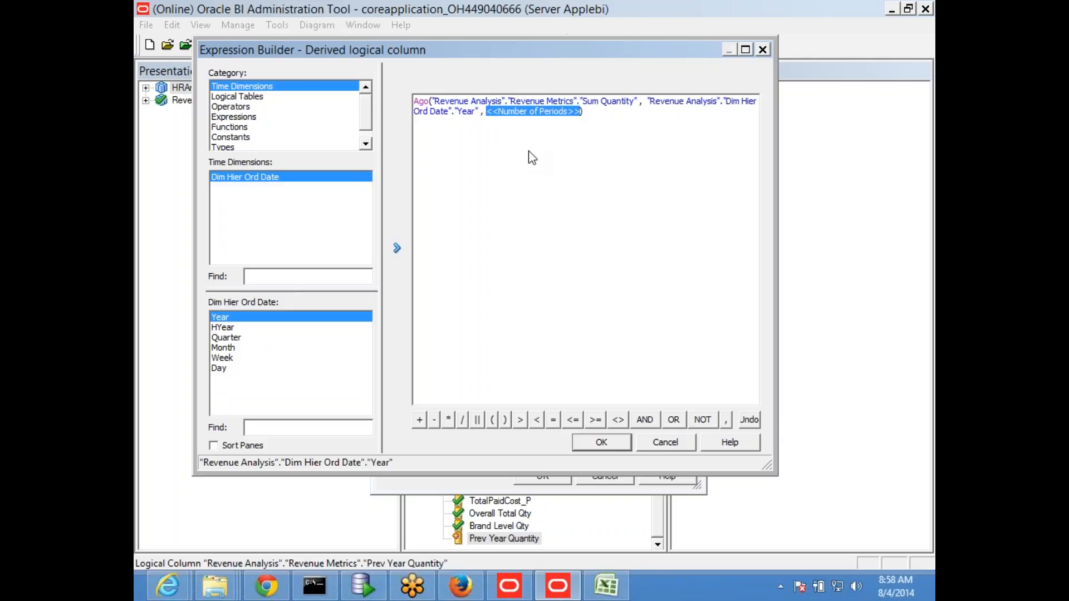
{"action": "type", "text": "1"}
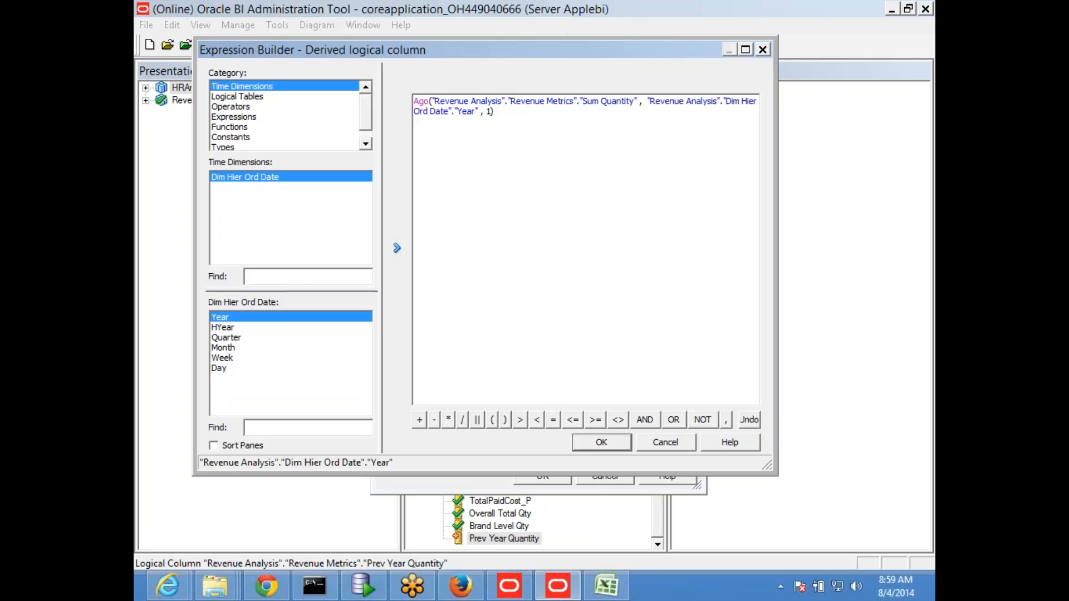
{"action": "left_click", "coordinate": [711, 101]}
{"action": "left_click", "coordinate": [600, 452]}
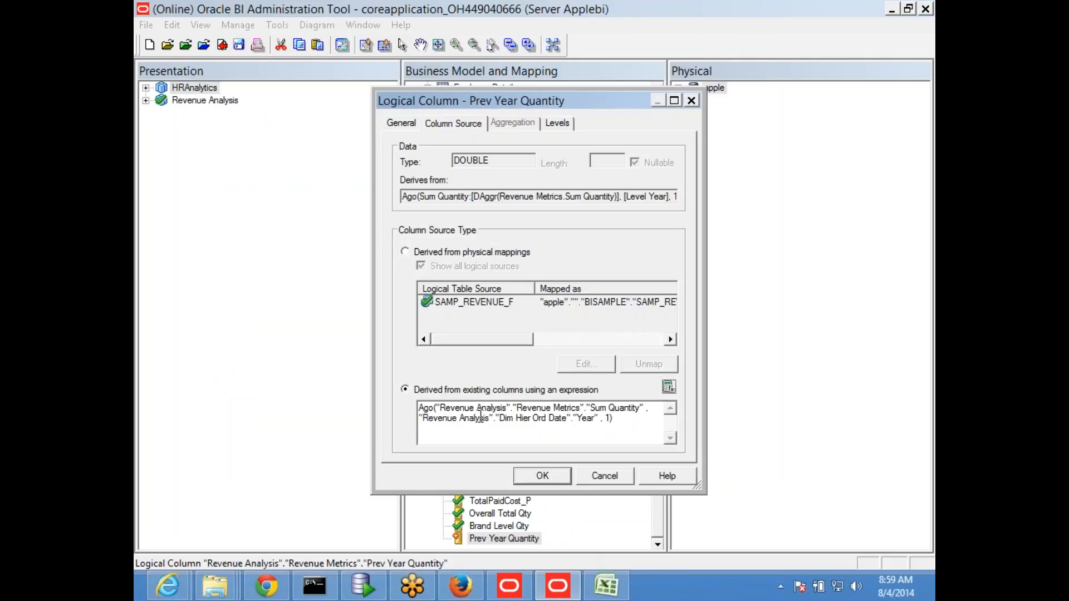
{"action": "left_click", "coordinate": [540, 475]}
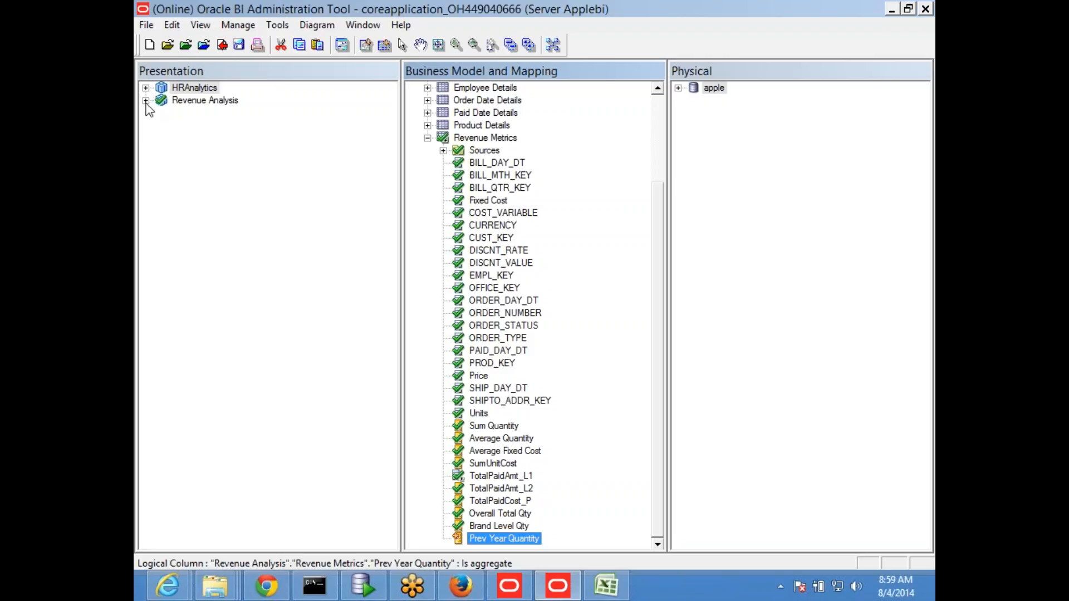
Step: Add the Prev Year Quantity logical column to the Revenue Metrics table of the Revenue Analysis subject area in the Presentation layer
{"action": "left_click", "coordinate": [145, 101]}
{"action": "left_click", "coordinate": [499, 526]}
{"action": "left_click", "coordinate": [491, 541]}
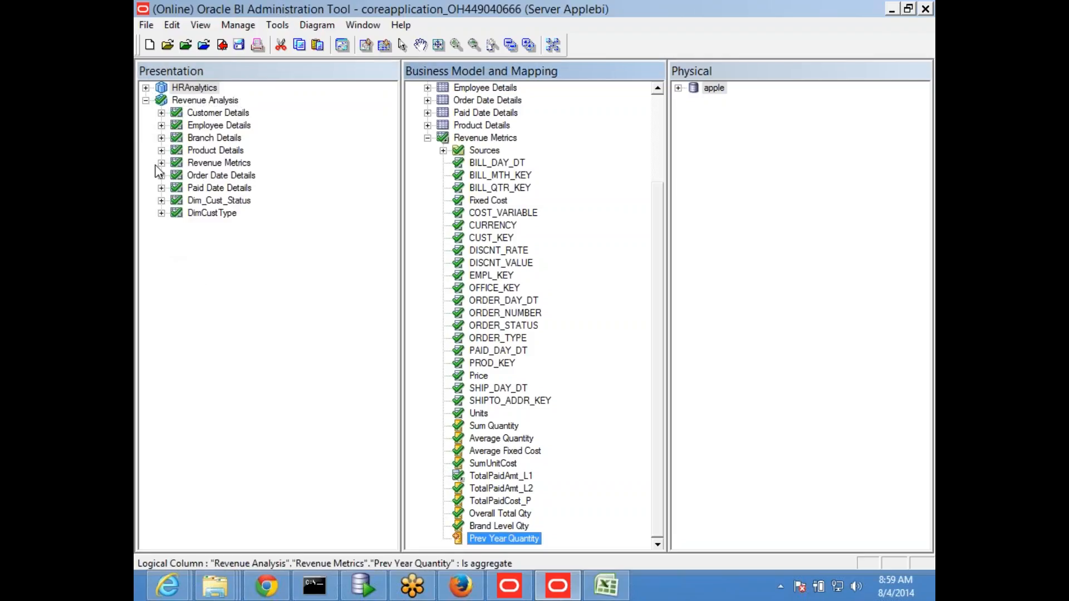
{"action": "left_click", "coordinate": [161, 162]}
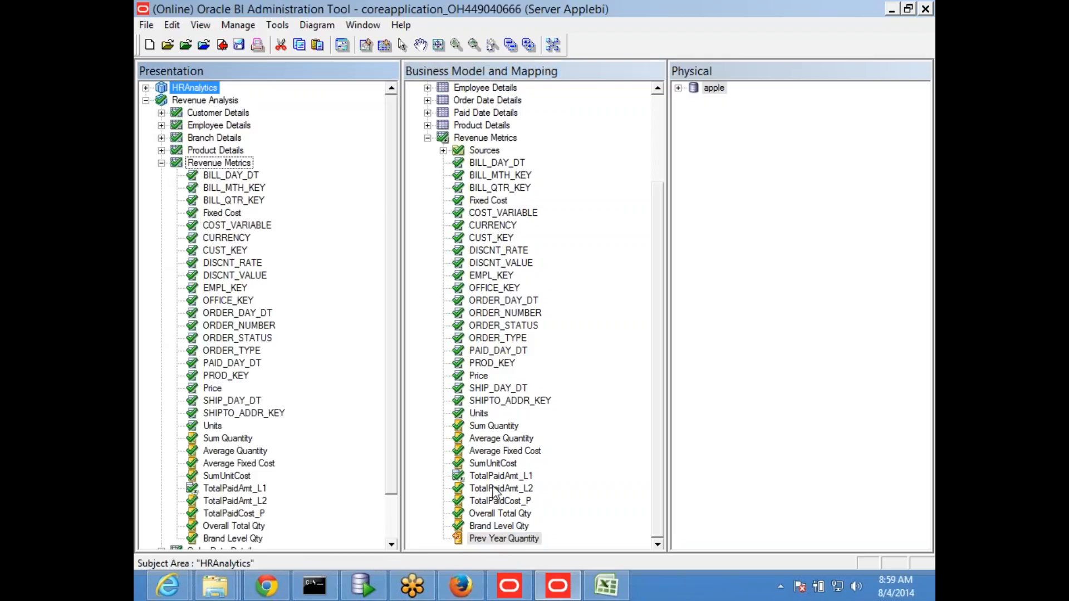
{"action": "left_click", "coordinate": [509, 528]}
{"action": "left_click", "coordinate": [482, 542]}
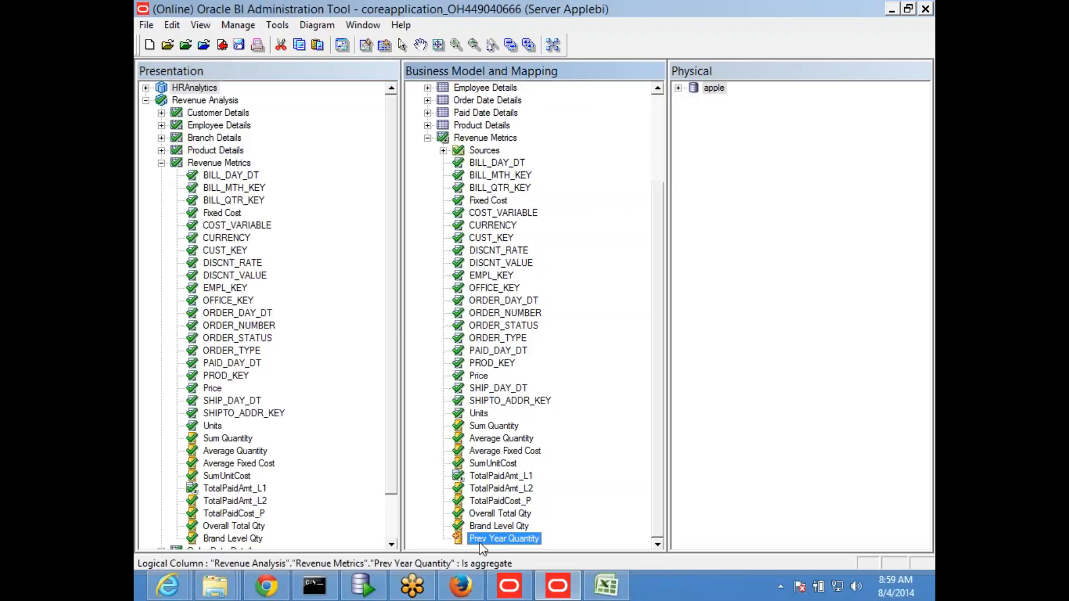
{"action": "left_click_drag", "start_coordinate": [482, 541], "coordinate": [236, 167]}
{"action": "left_click_drag", "start_coordinate": [392, 349], "coordinate": [390, 428]}
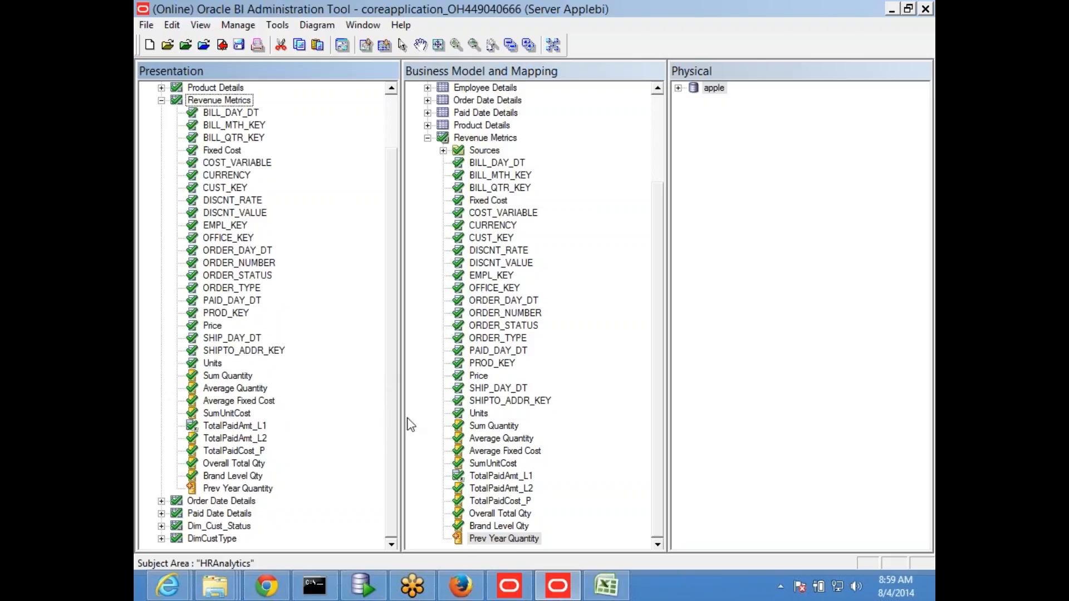
Step: Review the Prev Year Quantity expression and save the repository with a global consistency check
{"action": "double_click", "coordinate": [500, 538]}
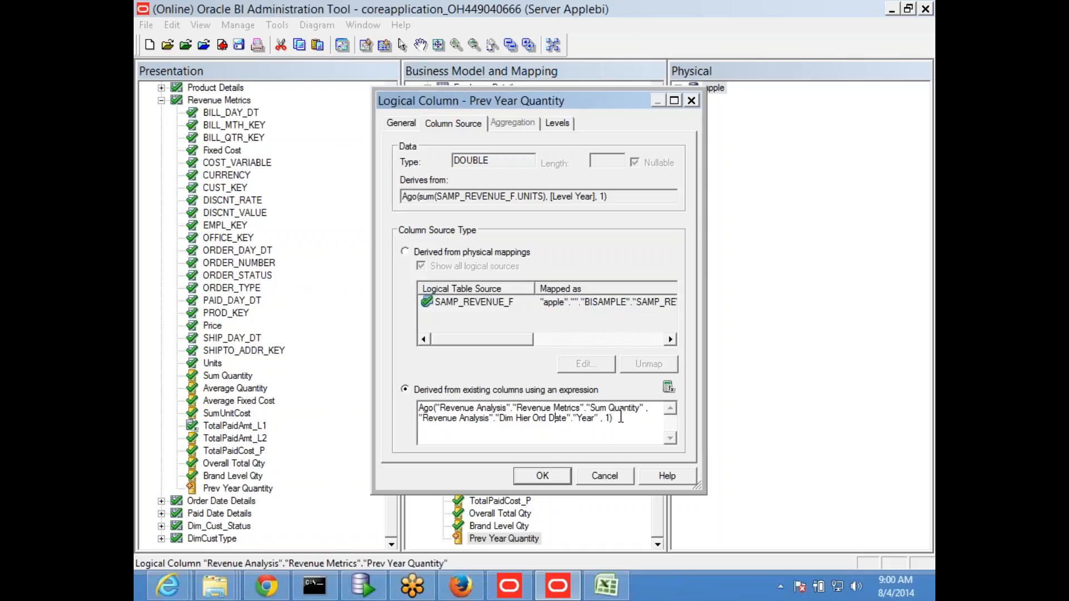
{"action": "left_click", "coordinate": [535, 477]}
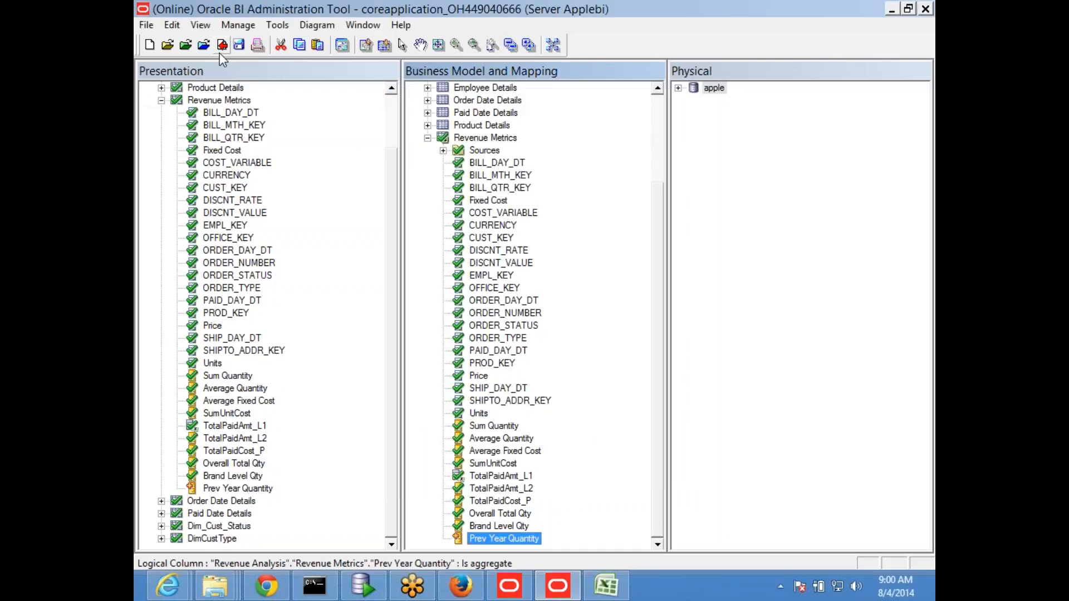
{"action": "left_click", "coordinate": [240, 49]}
{"action": "left_click", "coordinate": [562, 327]}
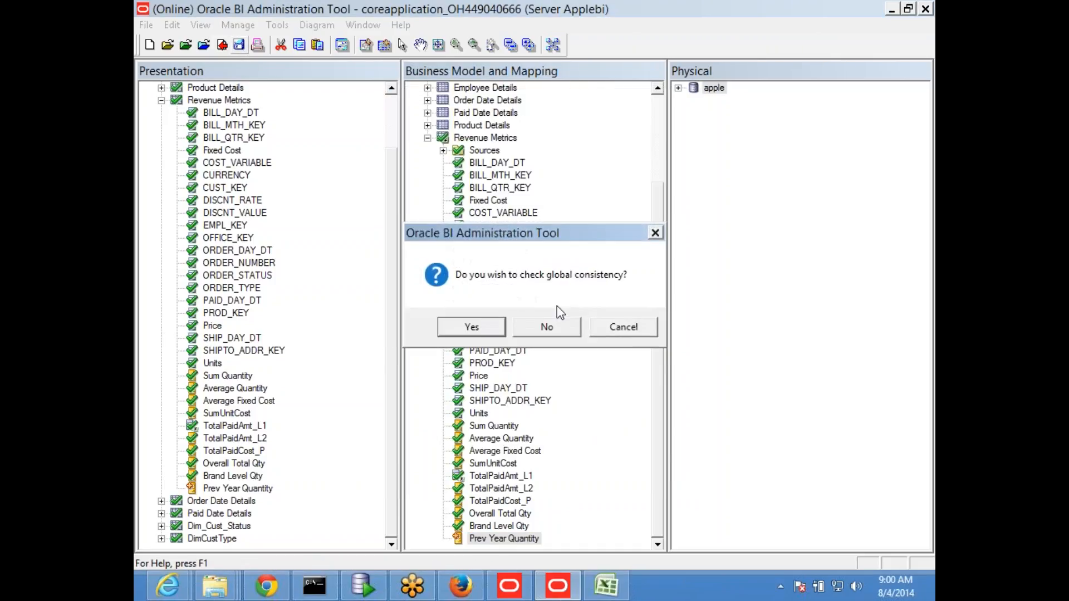
{"action": "left_click", "coordinate": [489, 332]}
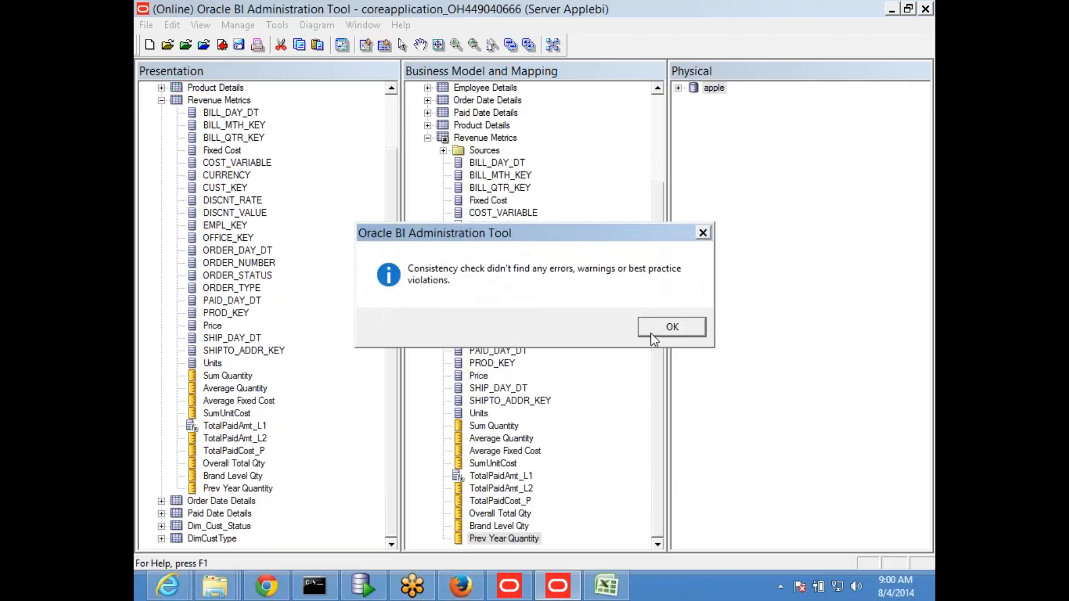
{"action": "left_click", "coordinate": [672, 327]}
Step: Switch to Oracle Business Intelligence in Firefox and reload files and metadata from the Administration page
{"action": "left_click", "coordinate": [889, 9]}
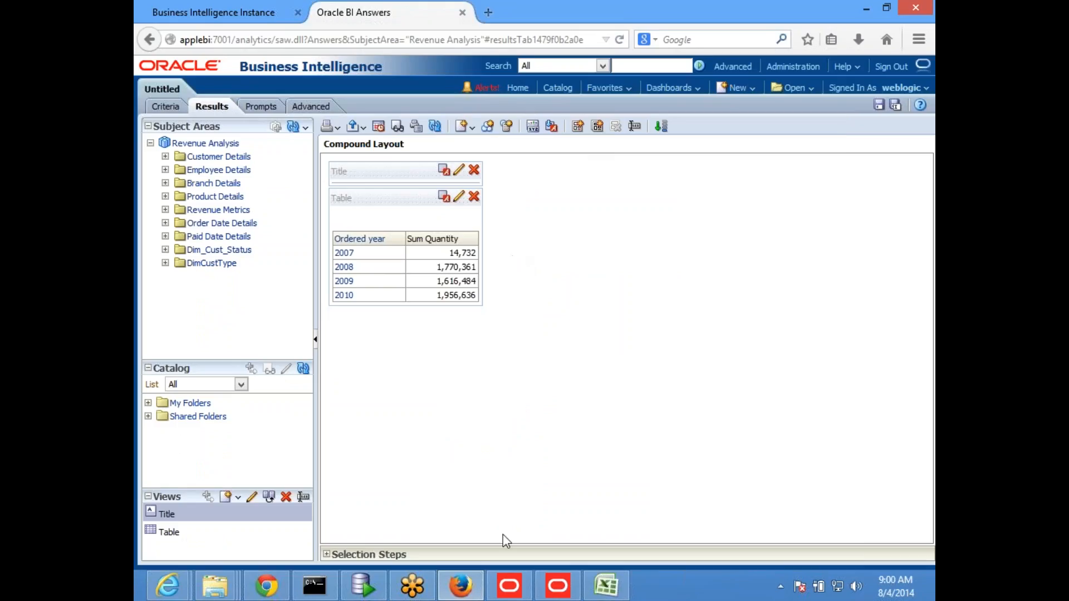
{"action": "left_click", "coordinate": [557, 585]}
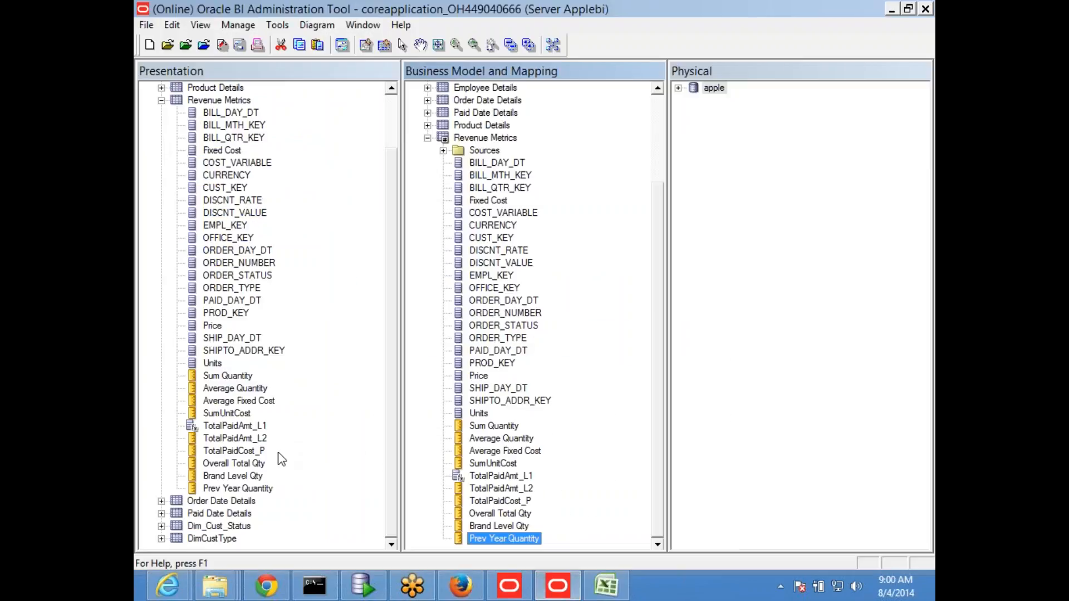
{"action": "left_click", "coordinate": [891, 10]}
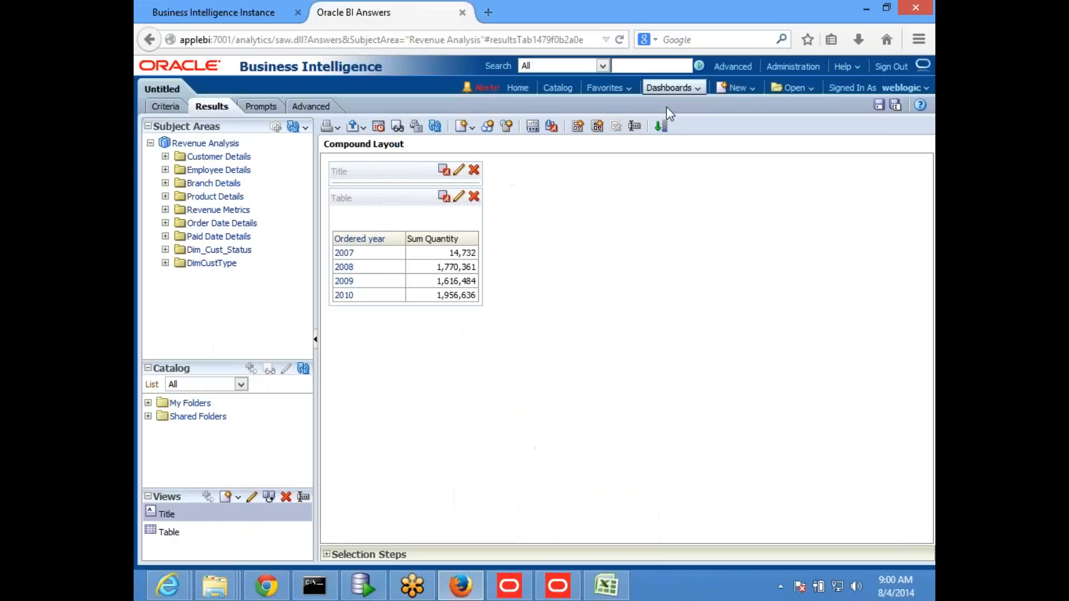
{"action": "left_click", "coordinate": [242, 16]}
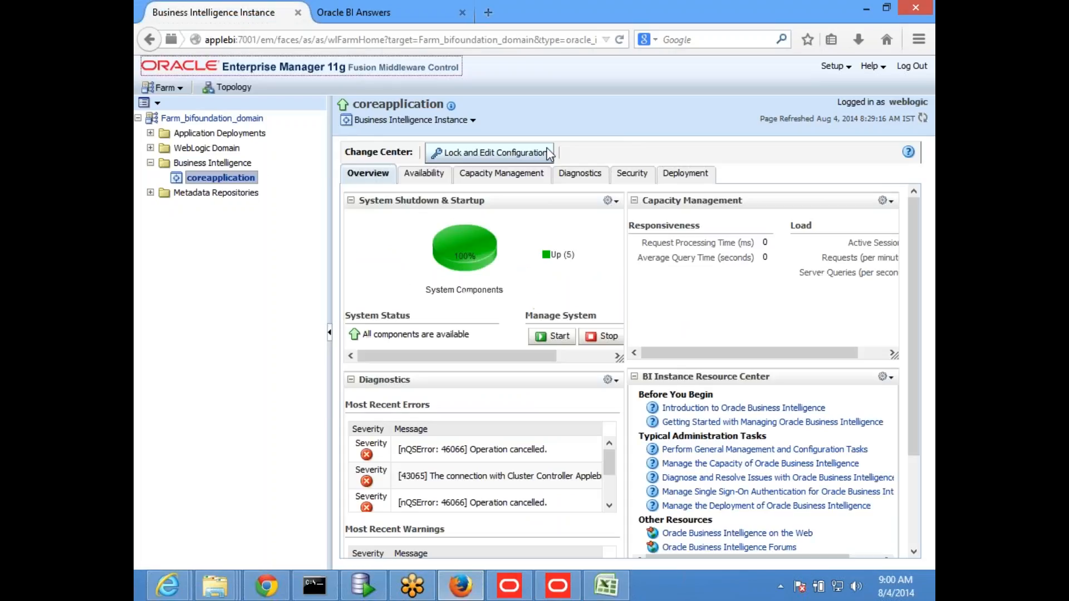
{"action": "left_click", "coordinate": [392, 10]}
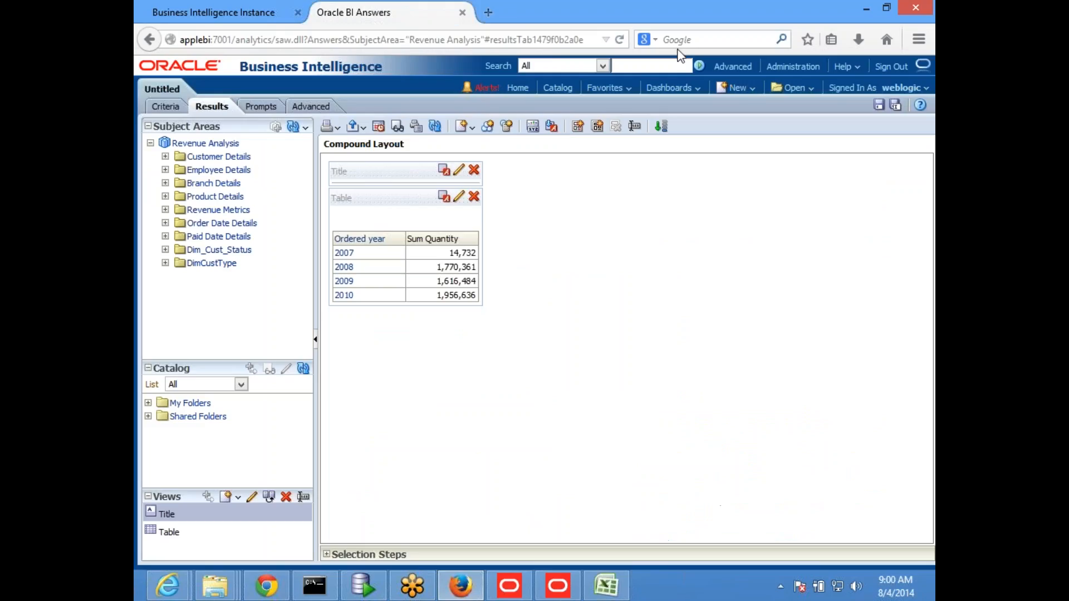
{"action": "left_click", "coordinate": [777, 67]}
{"action": "left_click", "coordinate": [619, 279]}
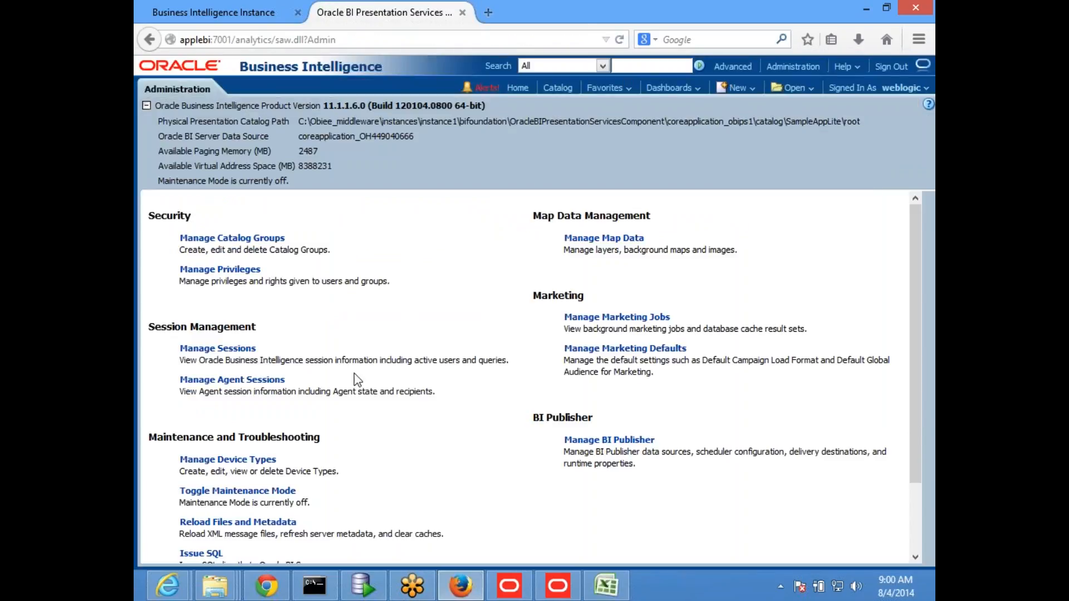
{"action": "left_click", "coordinate": [237, 523]}
Step: Open applebi:7001/analytics in a new browser tab and create a new analysis on the Revenue Analysis subject area
{"action": "left_click", "coordinate": [489, 12]}
{"action": "type", "text": "applebi/"}
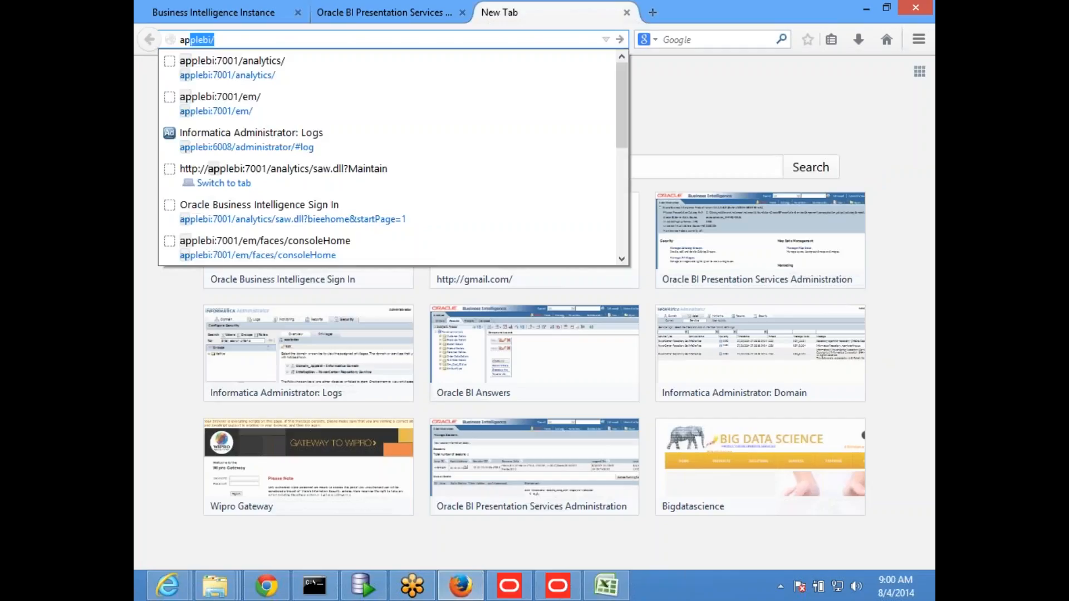
{"action": "key", "text": "Down"}
{"action": "key", "text": "Return"}
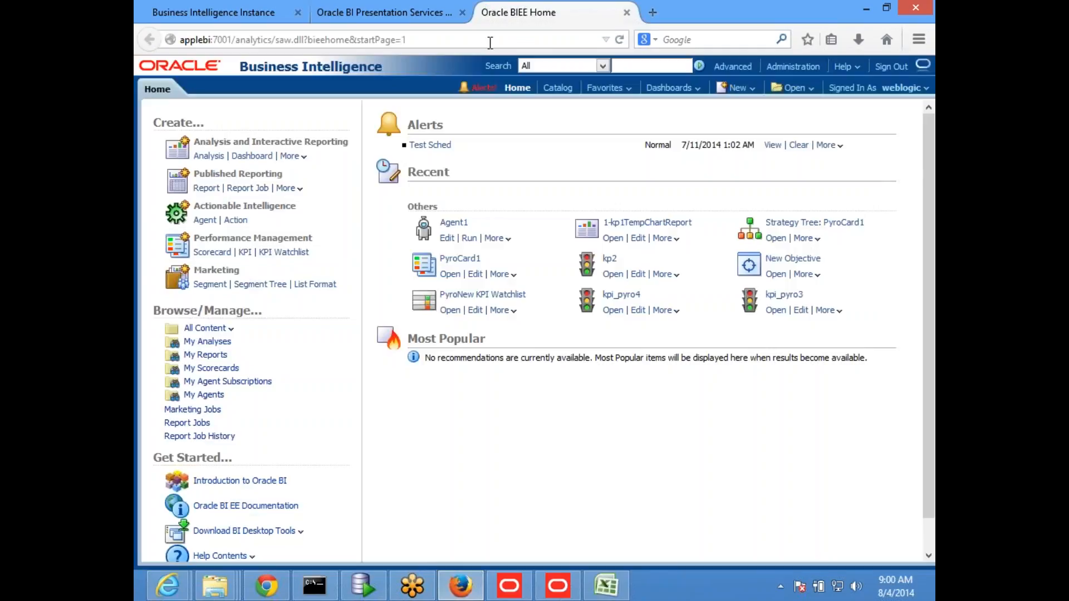
{"action": "left_click", "coordinate": [740, 85]}
{"action": "left_click", "coordinate": [749, 122]}
{"action": "left_click", "coordinate": [735, 158]}
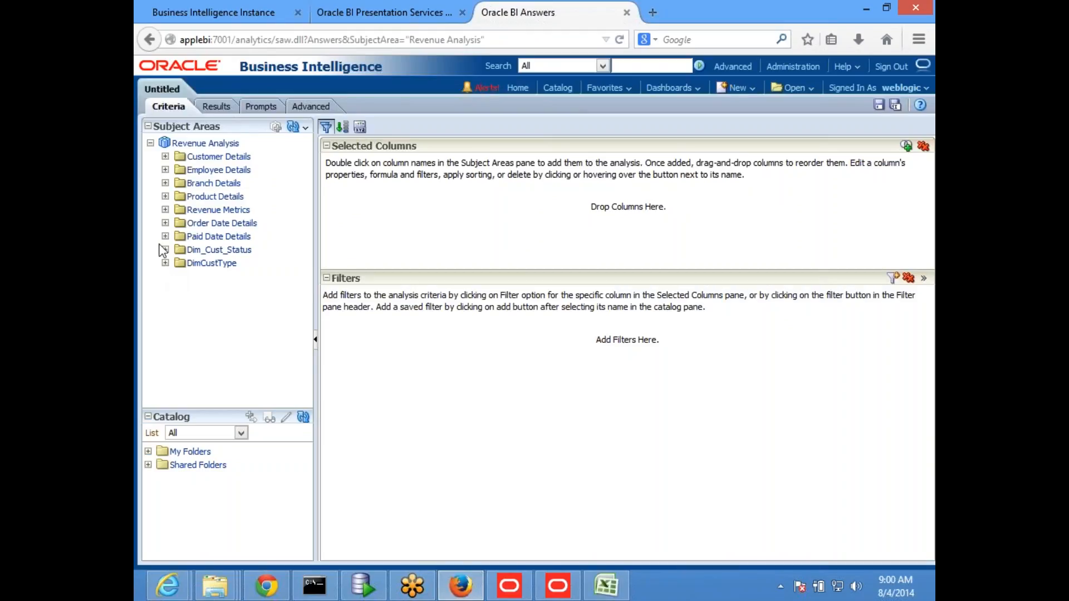
Step: Add the Ordered year column from Order Date Details to the analysis and collapse the folder
{"action": "left_click", "coordinate": [166, 223]}
{"action": "scroll", "coordinate": [254, 304], "scroll_direction": "down", "scroll_amount": 10}
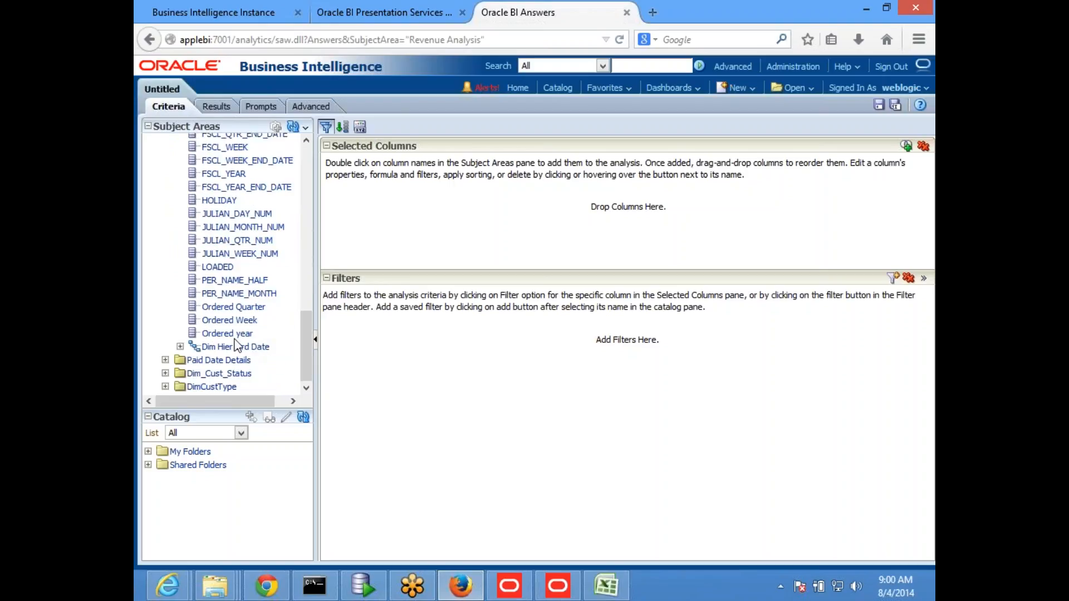
{"action": "double_click", "coordinate": [234, 334]}
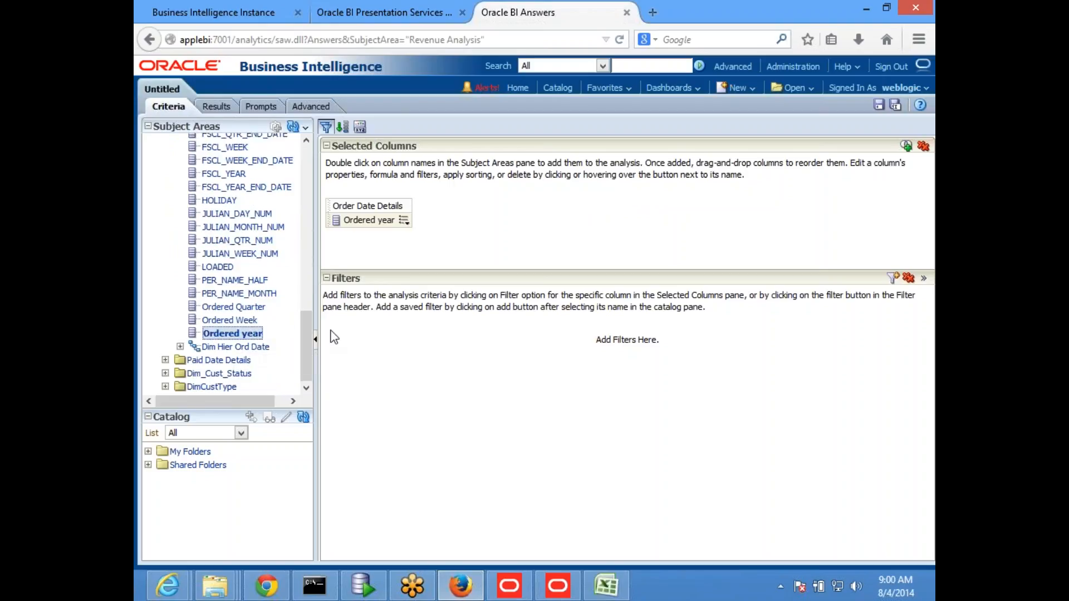
{"action": "scroll", "coordinate": [259, 305], "scroll_direction": "up", "scroll_amount": 10}
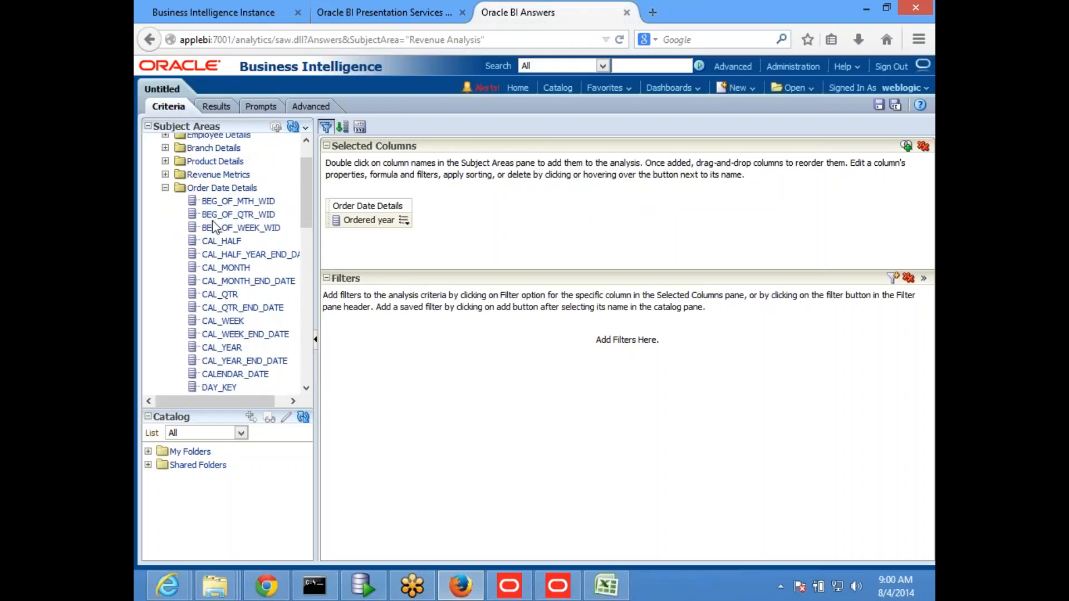
{"action": "left_click", "coordinate": [166, 187]}
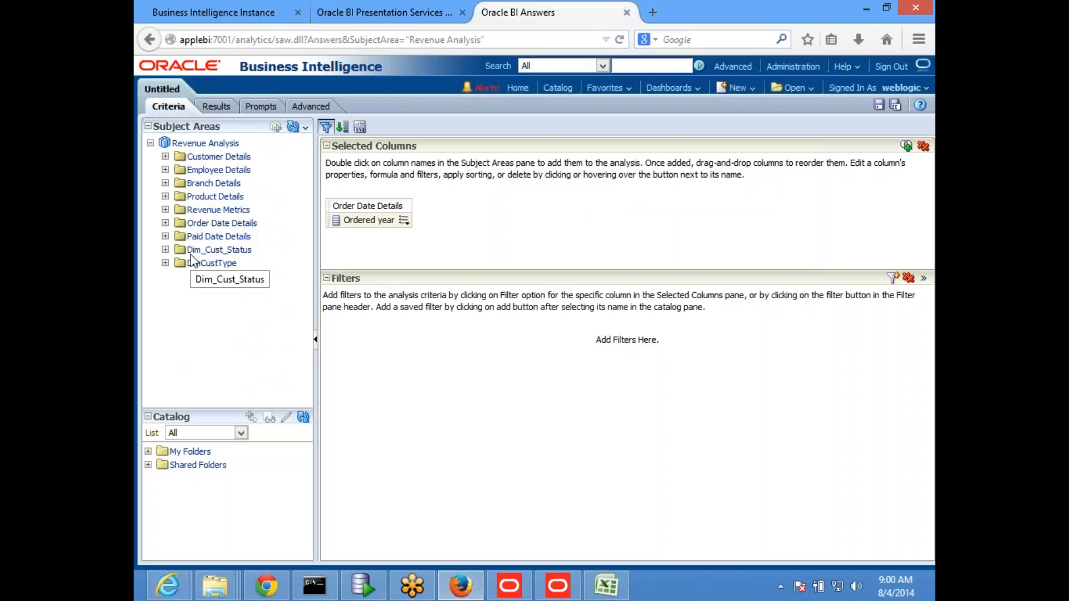
Step: Add Sum Quantity and Prev Year Quantity from Revenue Metrics to the analysis and display its results
{"action": "left_click", "coordinate": [165, 210]}
{"action": "scroll", "coordinate": [240, 249], "scroll_direction": "down", "scroll_amount": 5}
{"action": "double_click", "coordinate": [245, 259]}
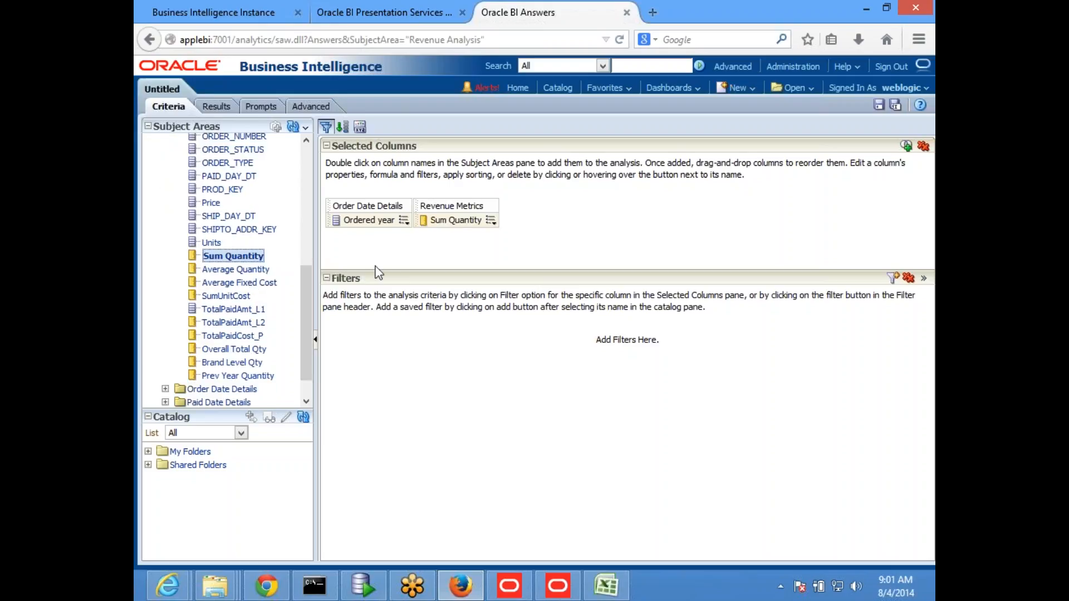
{"action": "left_click", "coordinate": [220, 378]}
{"action": "double_click", "coordinate": [221, 378]}
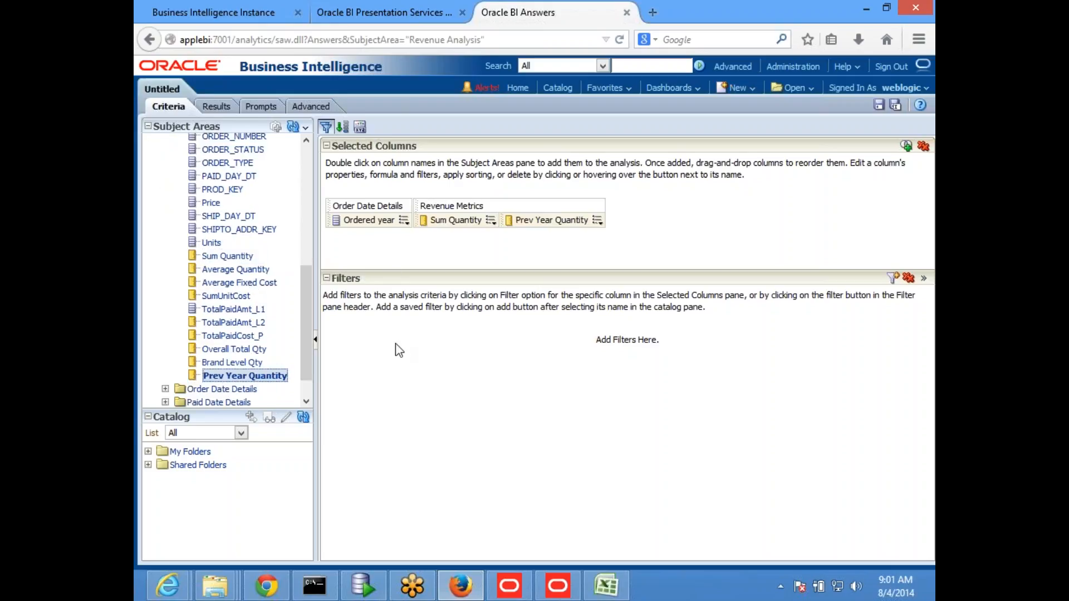
{"action": "left_click", "coordinate": [215, 106]}
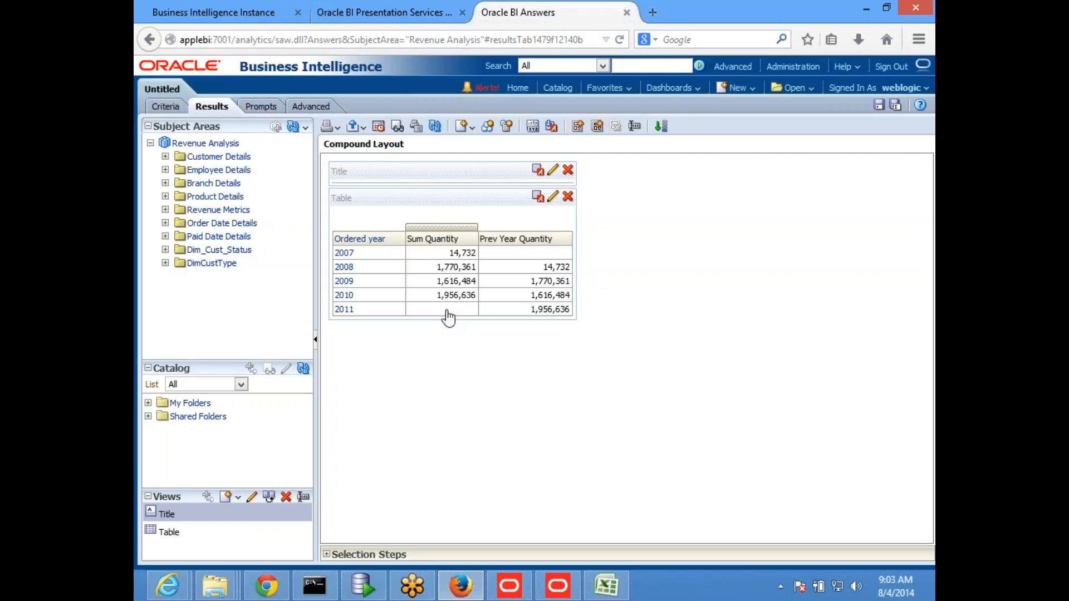
Step: Switch to the Oracle BI Administration Tool and review the Ago expression of the Prev Year Quantity column without changing it
{"action": "left_click", "coordinate": [557, 586]}
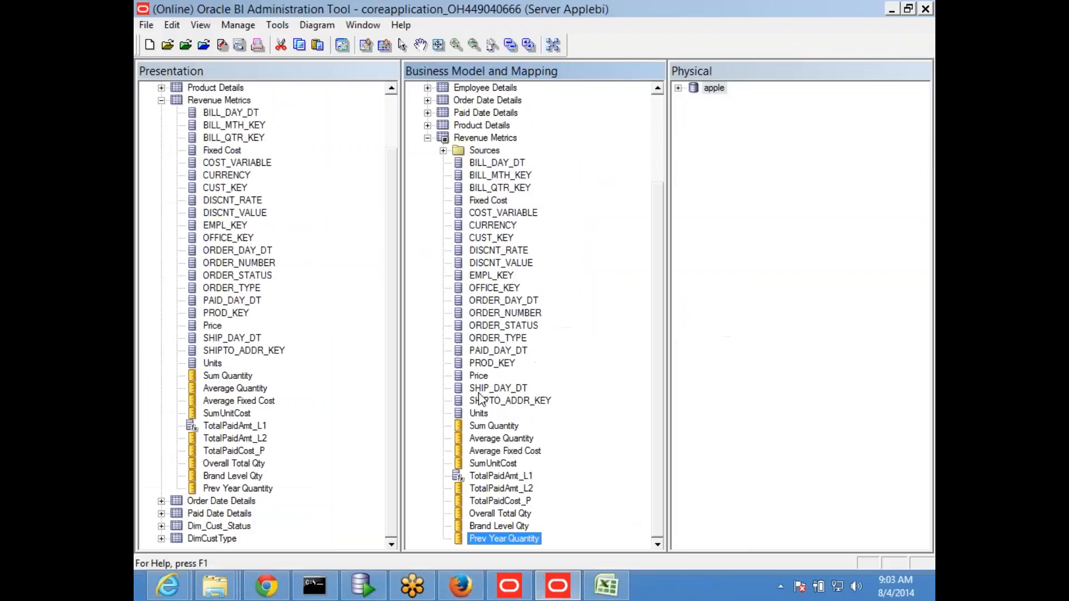
{"action": "double_click", "coordinate": [513, 539]}
{"action": "left_click", "coordinate": [458, 393]}
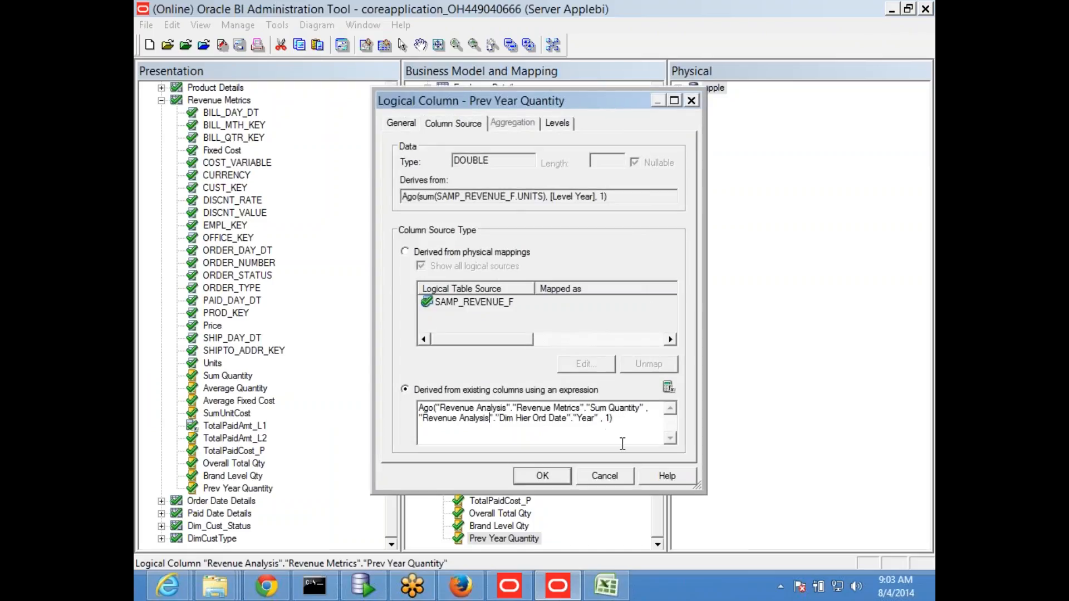
{"action": "left_click", "coordinate": [604, 476]}
Step: Close the Prev Year Quantity column and collapse Revenue Metrics in the Presentation layer
{"action": "scroll", "coordinate": [663, 111], "scroll_direction": "up", "scroll_amount": 3}
{"action": "left_click", "coordinate": [161, 100]}
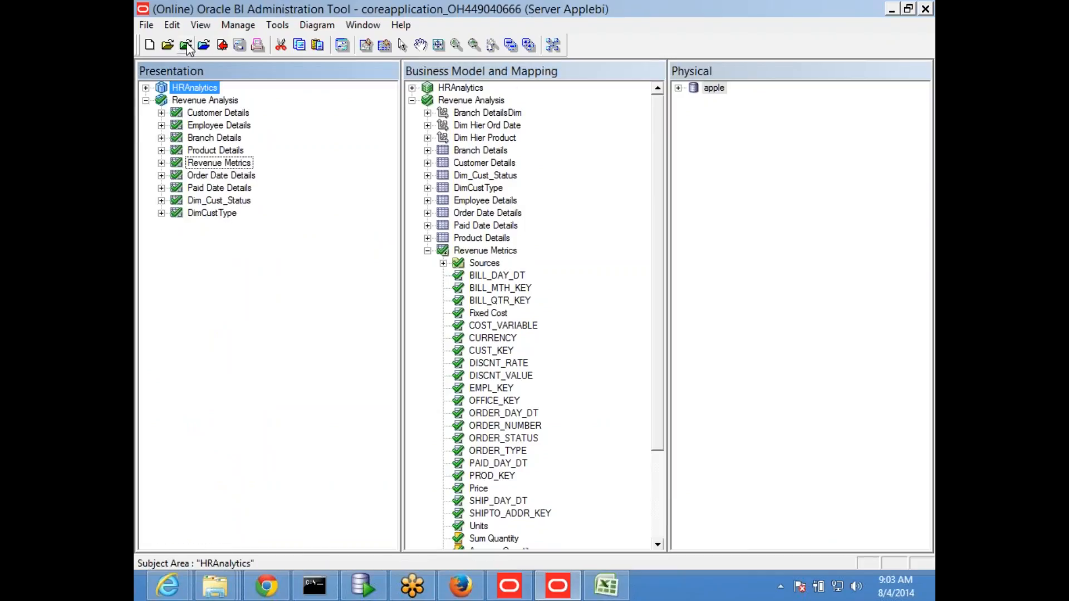
{"action": "left_click_drag", "start_coordinate": [659, 429], "coordinate": [653, 487]}
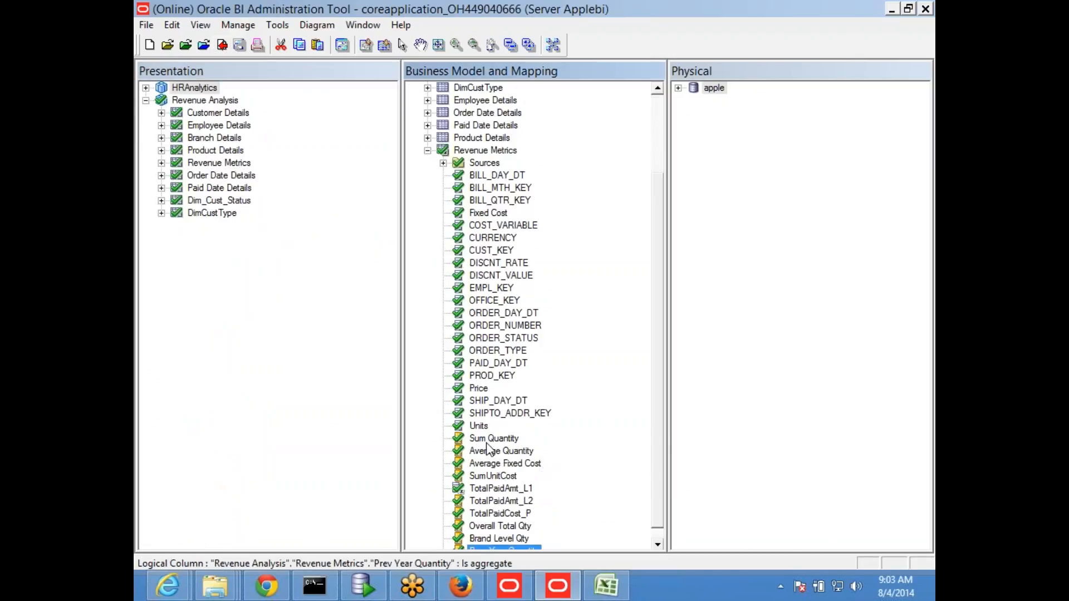
Step: Switch to the obiee_NEW Excel workbook and review the Todate entry in the Time Series notes
{"action": "left_click", "coordinate": [595, 593]}
{"action": "left_click", "coordinate": [250, 372]}
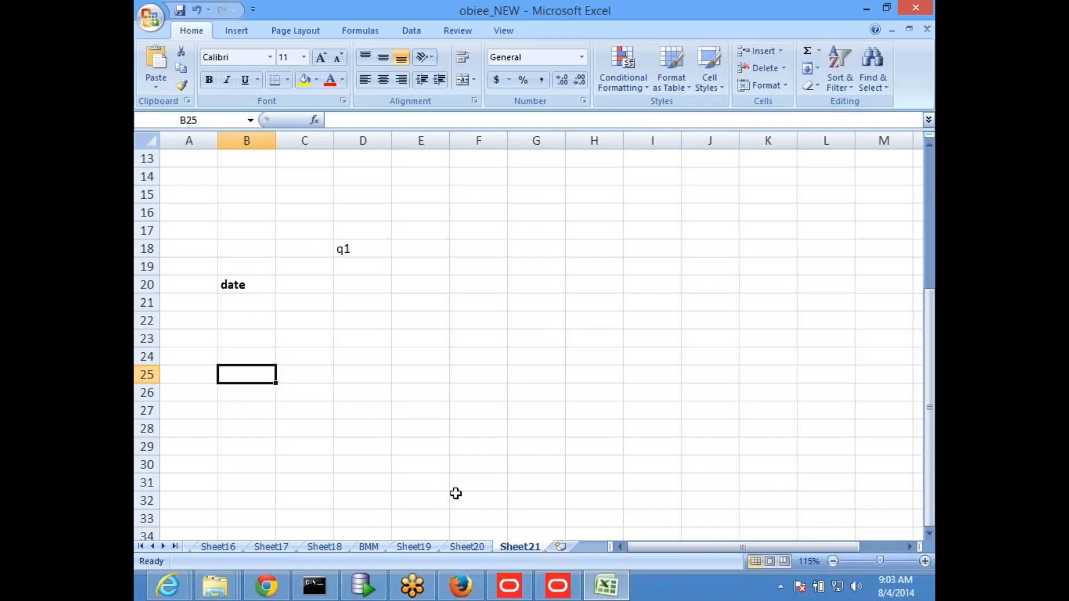
{"action": "scroll", "coordinate": [534, 435], "scroll_direction": "up", "scroll_amount": 4}
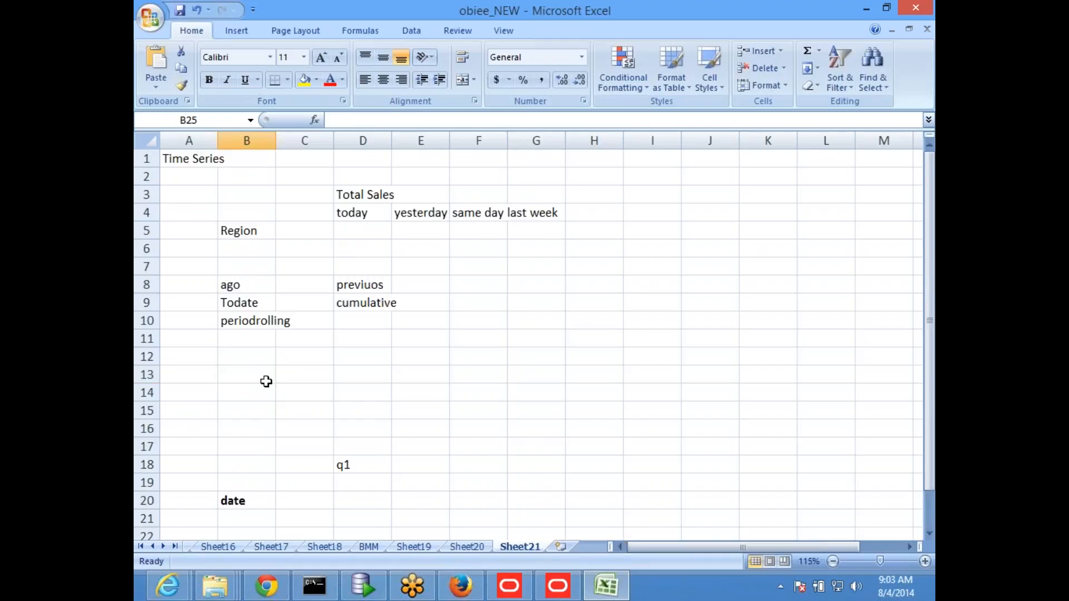
{"action": "left_click", "coordinate": [243, 306]}
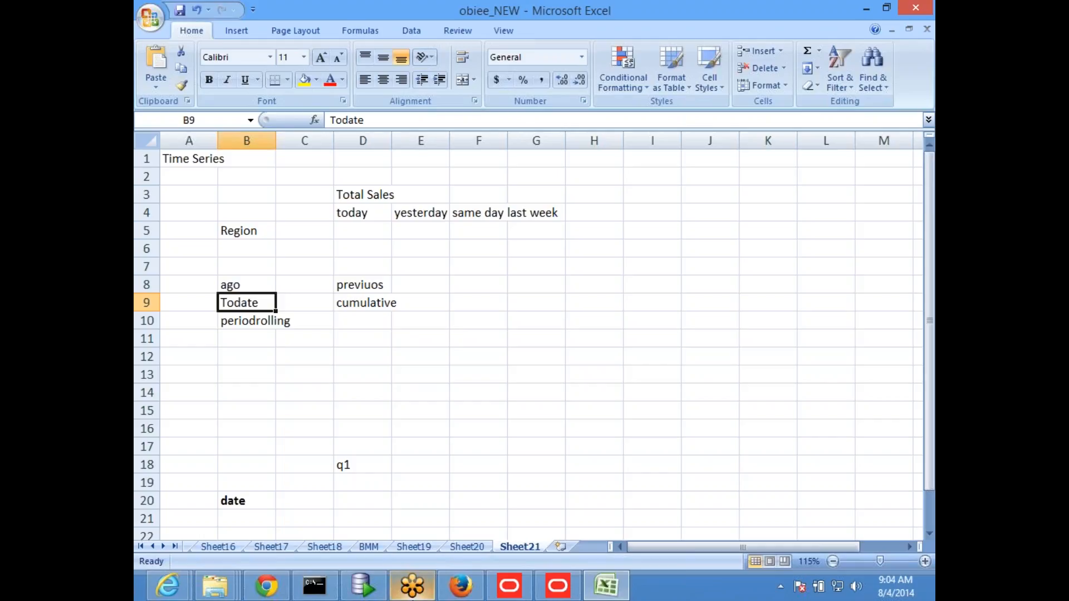
Step: Switch to Oracle SQL Developer and write SELECT EMP.*,SUM(SAL) OVER(ORDER BY EMPNO) CUMSUM below the lag query in the scott worksheet
{"action": "left_click", "coordinate": [363, 585]}
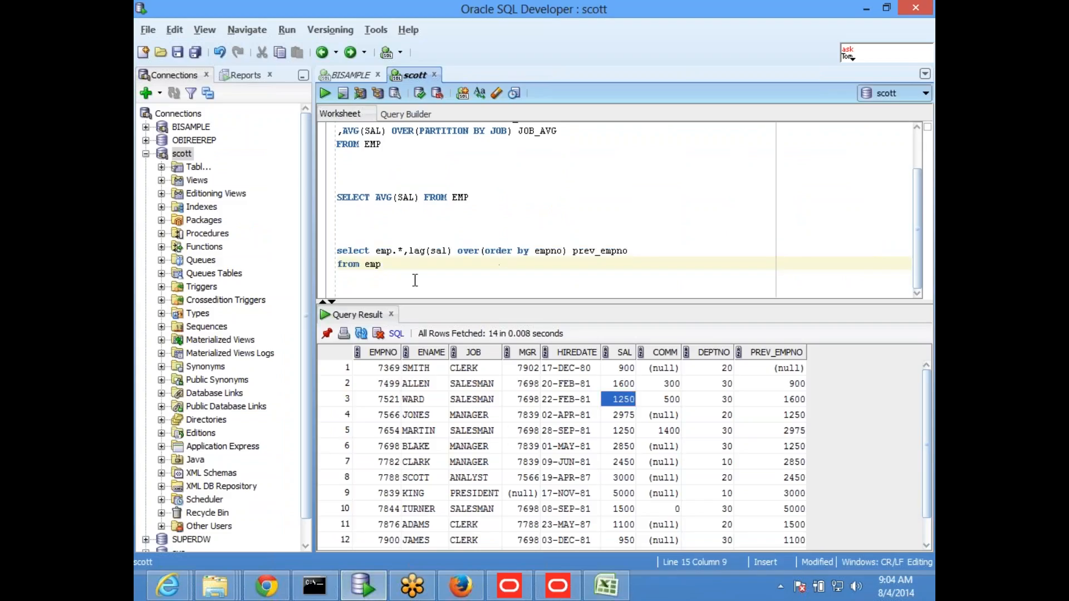
{"action": "key", "text": "Return"}
{"action": "key", "text": "Return"}
{"action": "key", "text": "Return"}
{"action": "type", "text": "select "}
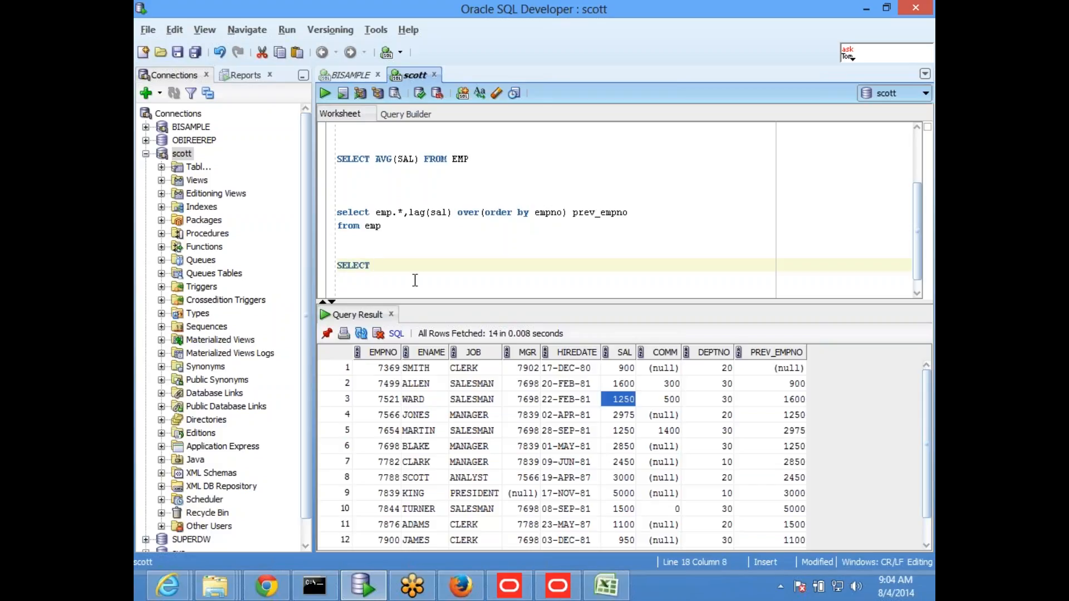
{"action": "type", "text": "EMP.*,SUM(SAL) OVER(ORDER BY E"}
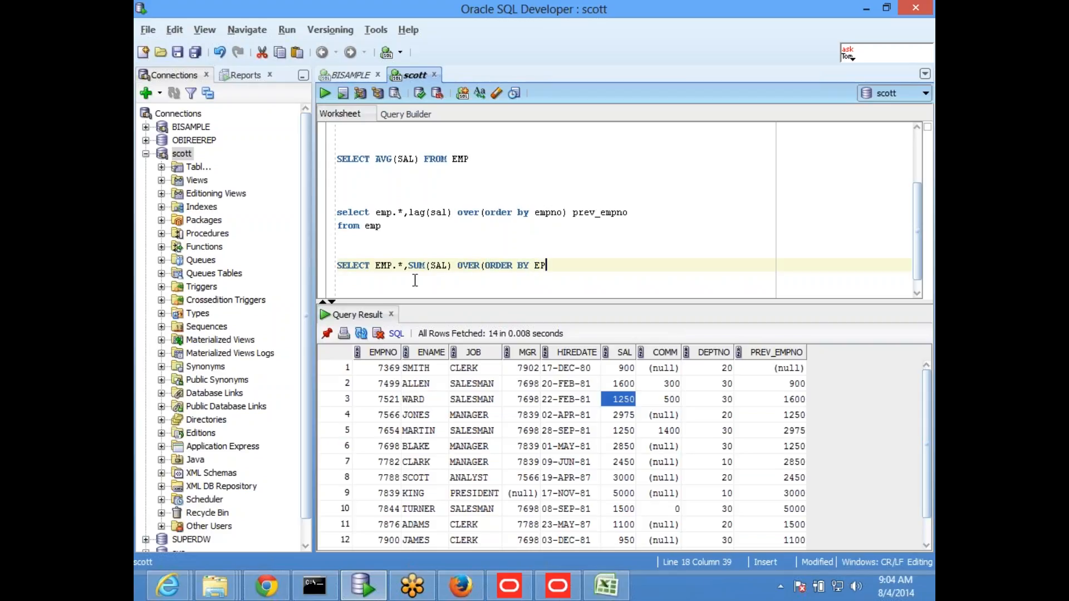
{"action": "type", "text": "MPNO)"}
{"action": "type", "text": " CUMS"}
{"action": "type", "text": "UM"}
Step: Complete the cumulative sum query with FROM EMP and run only that statement
{"action": "key", "text": "Return"}
{"action": "type", "text": "FROM "}
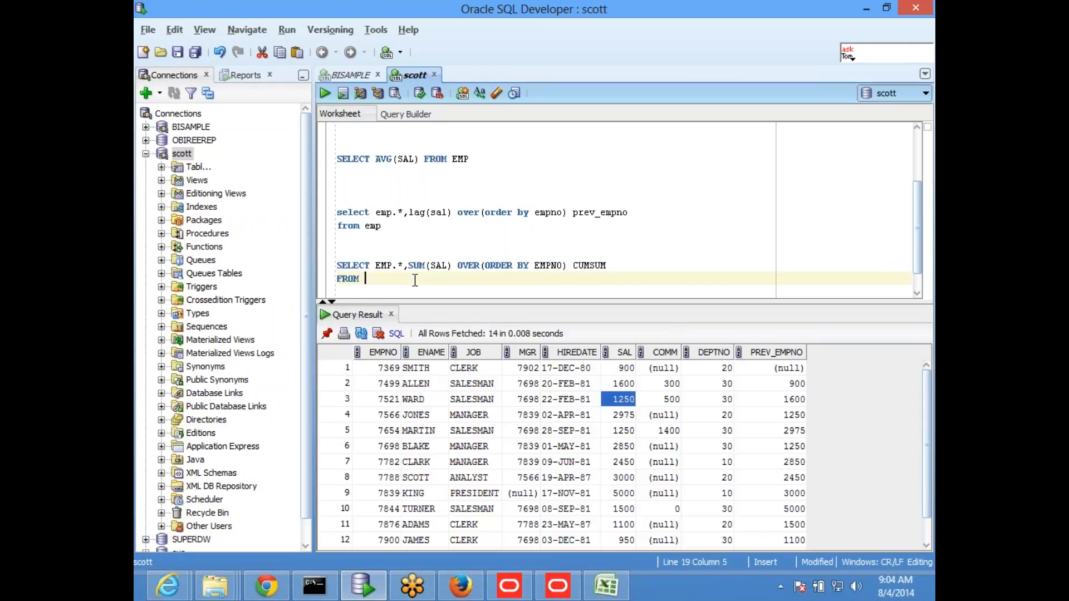
{"action": "type", "text": "EMP"}
{"action": "key", "text": "Return"}
{"action": "key", "text": "Up"}
{"action": "key", "text": "Up"}
{"action": "key", "text": "shift+Down"}
{"action": "key", "text": "shift+Down"}
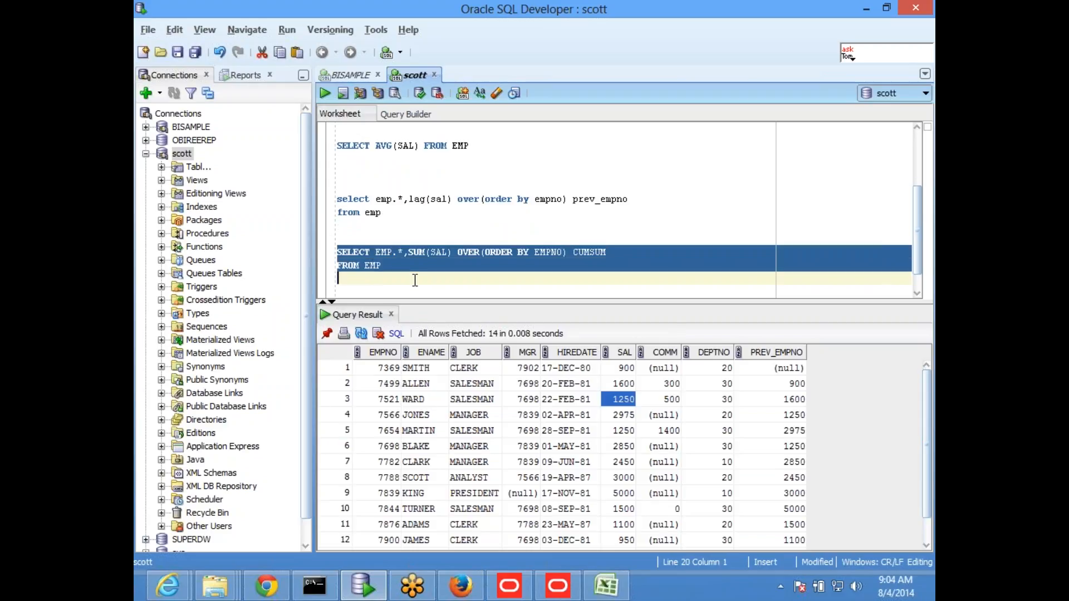
{"action": "key", "text": "ctrl+Return"}
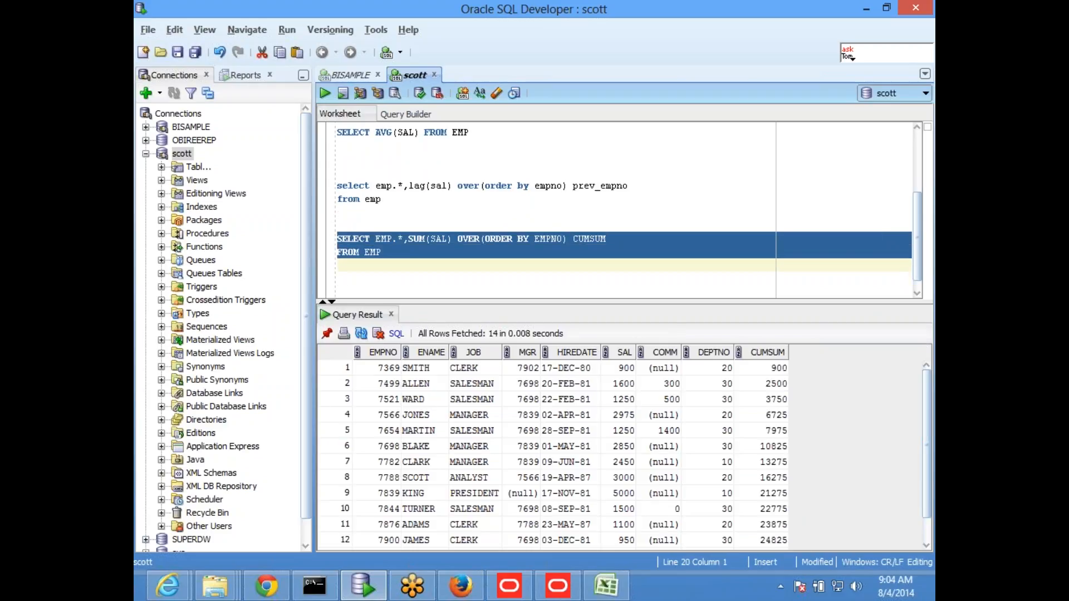
Step: Compare the SAL values of the first rows with their running totals in the CUMSUM column
{"action": "left_click", "coordinate": [620, 370]}
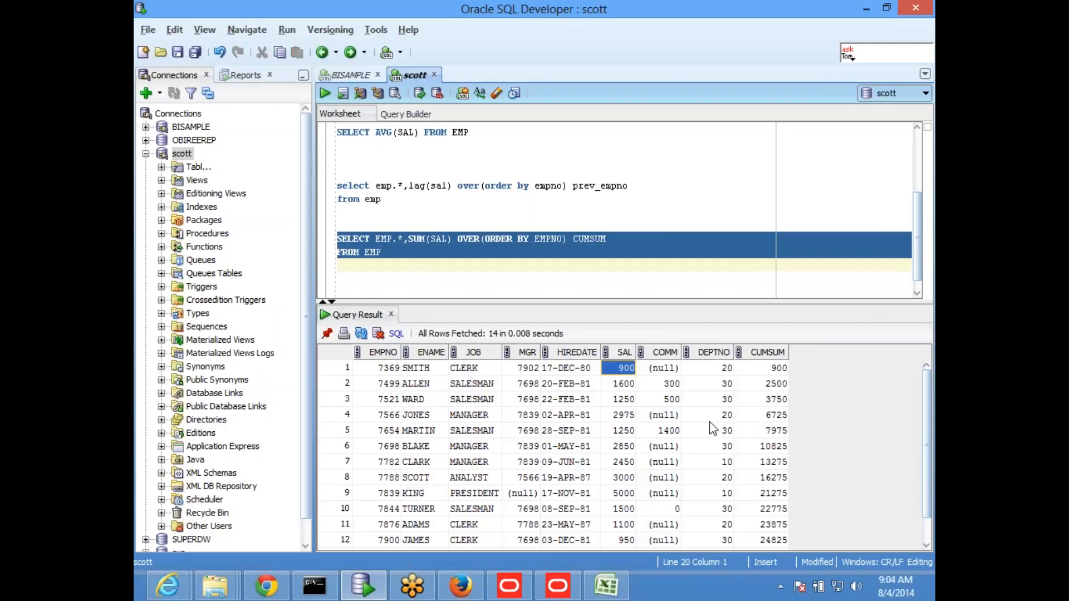
{"action": "key", "text": "Down"}
{"action": "key", "text": "Right"}
{"action": "key", "text": "Right"}
{"action": "key", "text": "Right"}
{"action": "key", "text": "Left"}
{"action": "key", "text": "Left"}
{"action": "key", "text": "Up"}
{"action": "key", "text": "Left"}
{"action": "key", "text": "shift+Down"}
{"action": "key", "text": "shift+Down"}
{"action": "key", "text": "Right"}
{"action": "key", "text": "Right"}
{"action": "key", "text": "Right"}
{"action": "key", "text": "Left"}
{"action": "key", "text": "Left"}
{"action": "key", "text": "Left"}
{"action": "key", "text": "Down"}
{"action": "key", "text": "shift+Up"}
{"action": "key", "text": "shift+Up"}
{"action": "key", "text": "shift+Up"}
{"action": "key", "text": "Right"}
{"action": "key", "text": "Right"}
{"action": "key", "text": "Right"}
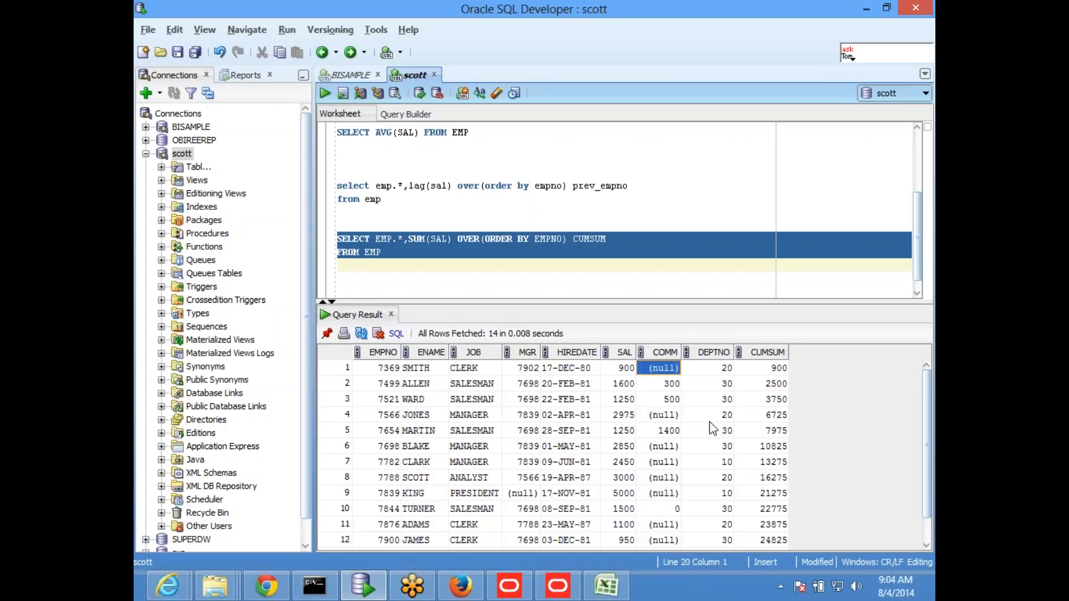
{"action": "key", "text": "Down"}
{"action": "key", "text": "Down"}
{"action": "key", "text": "Down"}
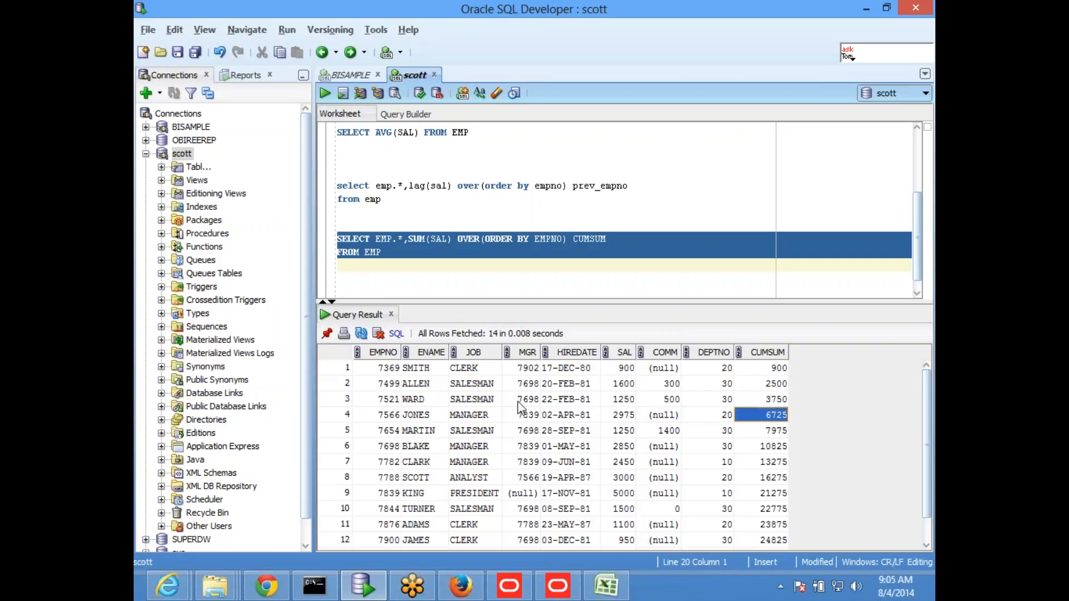
Step: Enlarge the worksheet area and examine the ORDER BY EMPNO clause and the whole SUM(SAL) OVER expression
{"action": "left_click_drag", "start_coordinate": [562, 301], "coordinate": [560, 349]}
{"action": "left_click", "coordinate": [531, 298]}
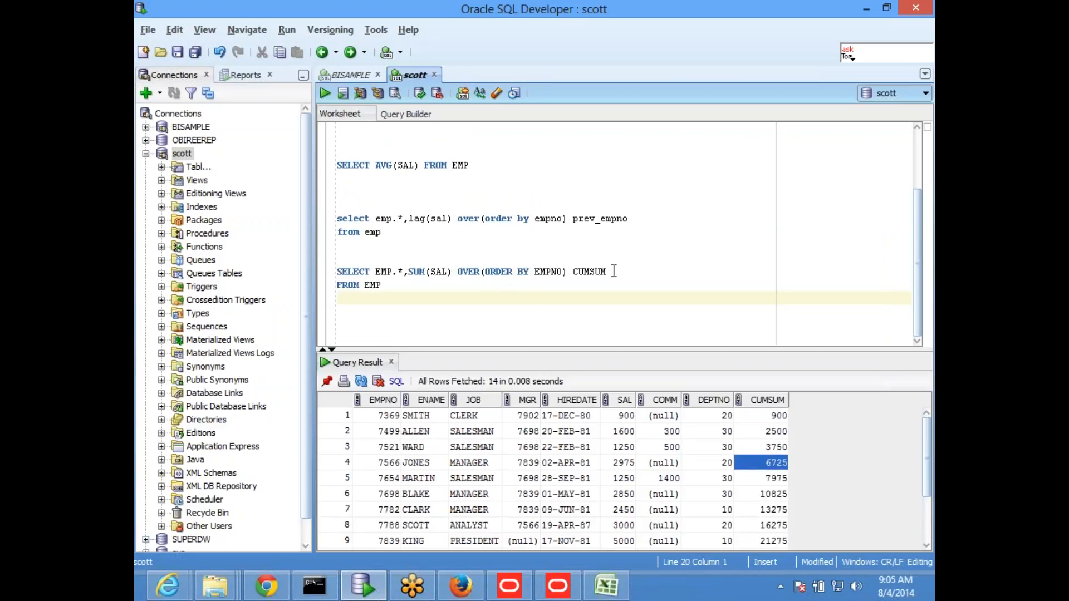
{"action": "left_click_drag", "start_coordinate": [484, 273], "coordinate": [564, 273]}
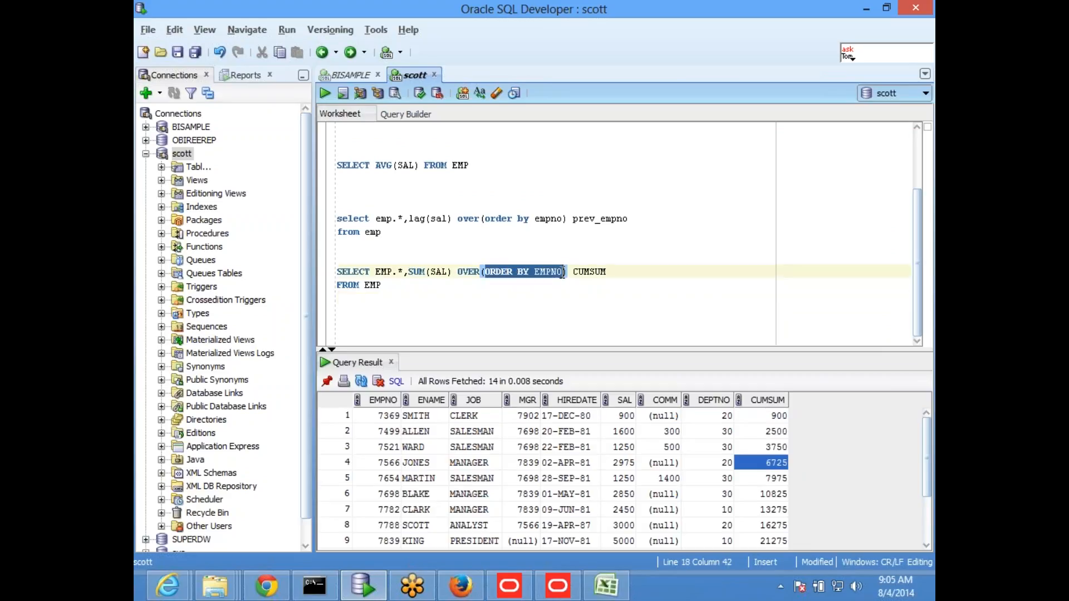
{"action": "left_click", "coordinate": [513, 289]}
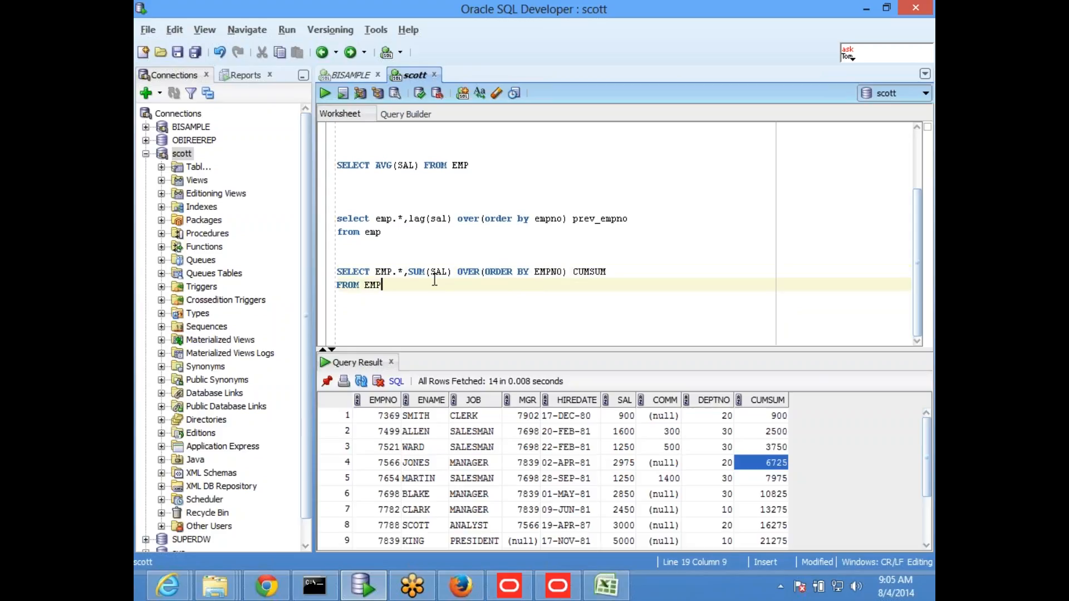
{"action": "left_click_drag", "start_coordinate": [410, 271], "coordinate": [567, 272]}
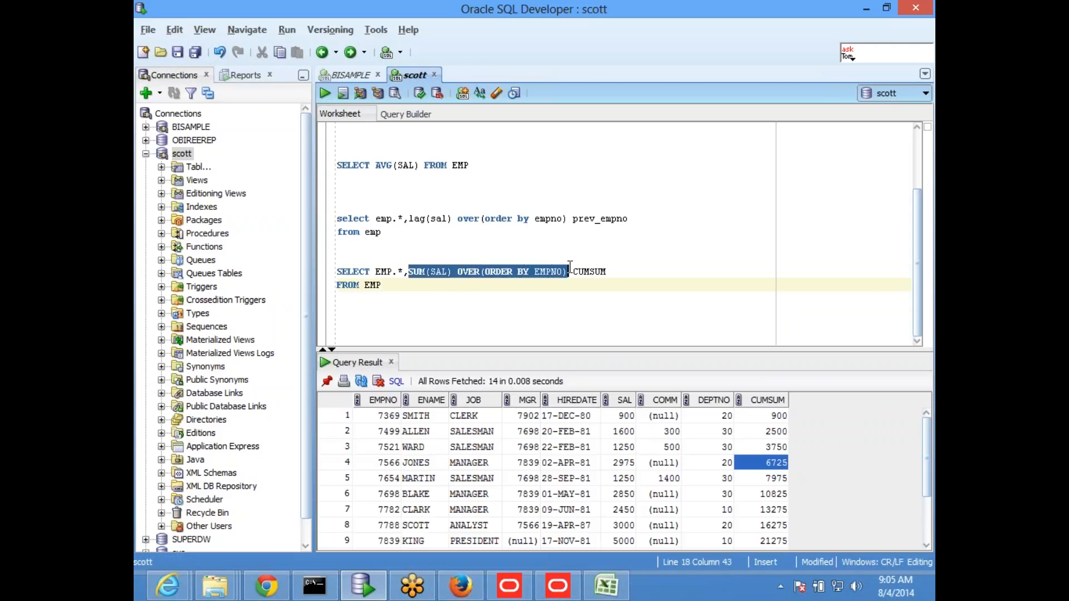
{"action": "left_click", "coordinate": [658, 274]}
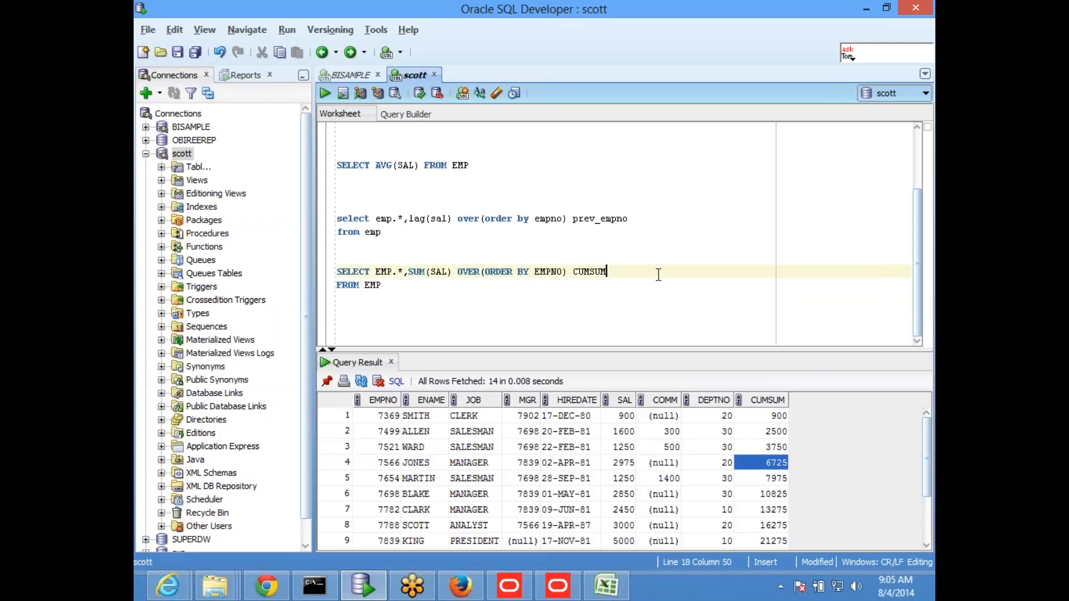
{"action": "key", "text": "Return"}
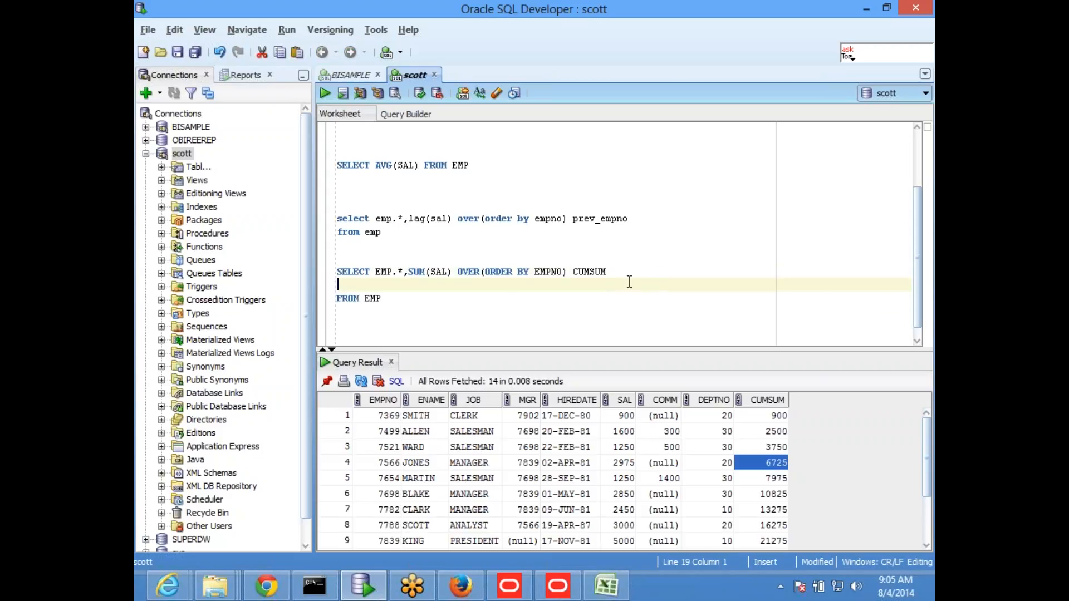
{"action": "left_click", "coordinate": [386, 294]}
{"action": "key", "text": "Up"}
{"action": "key", "text": "BackSpace"}
{"action": "key", "text": "alt+Tab"}
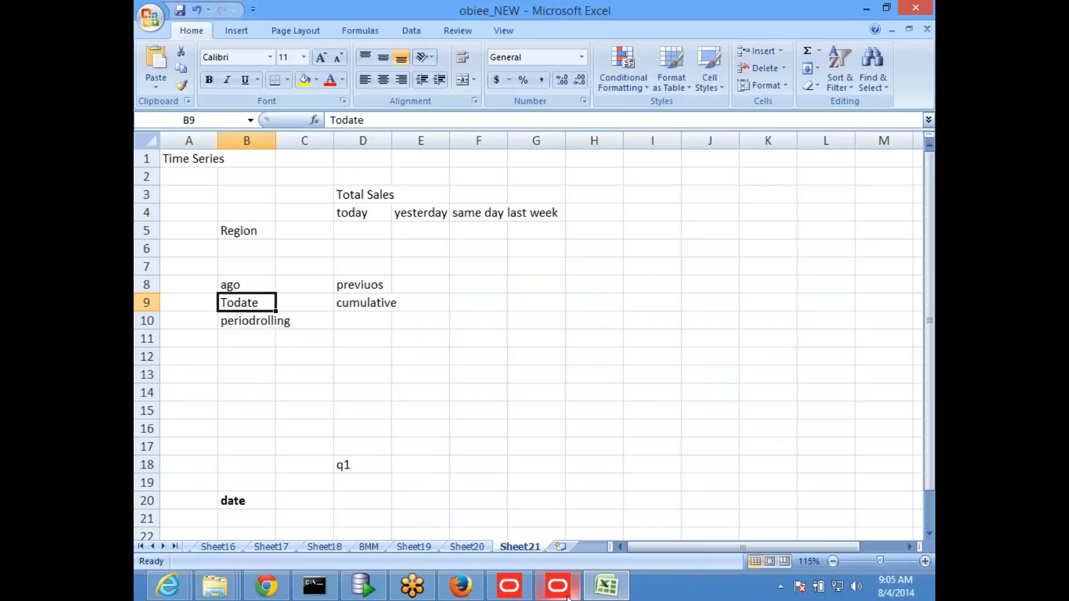
{"action": "key", "text": "alt+Tab"}
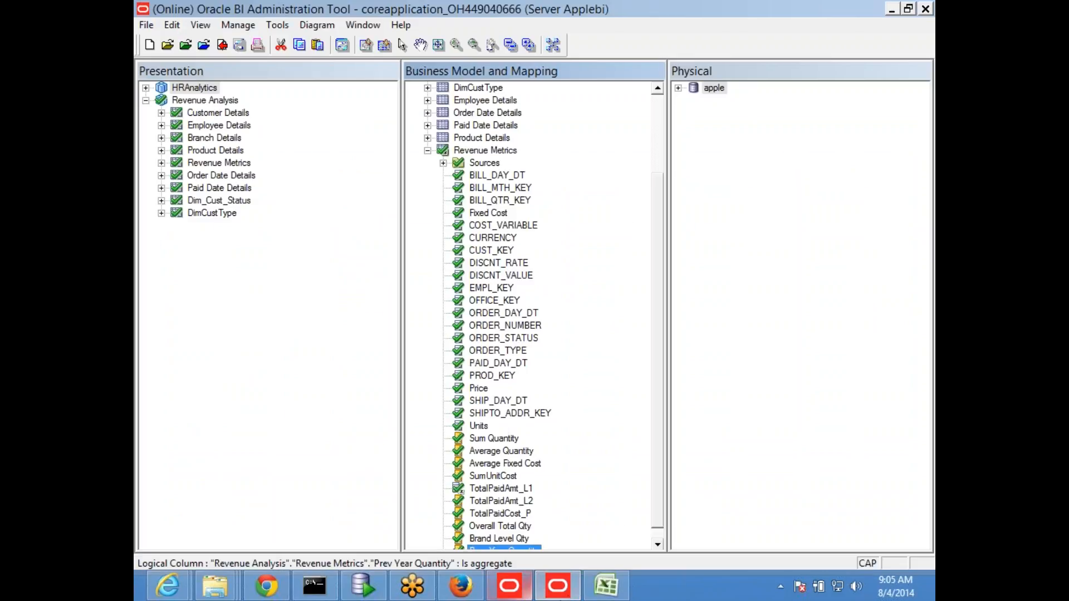
{"action": "left_click", "coordinate": [508, 595]}
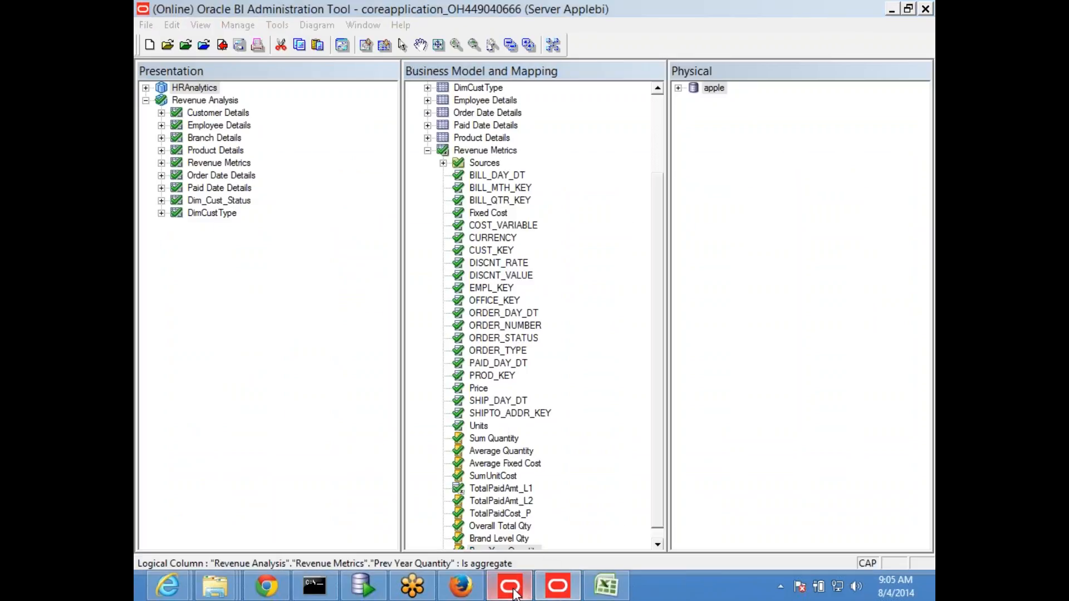
{"action": "left_click", "coordinate": [566, 598]}
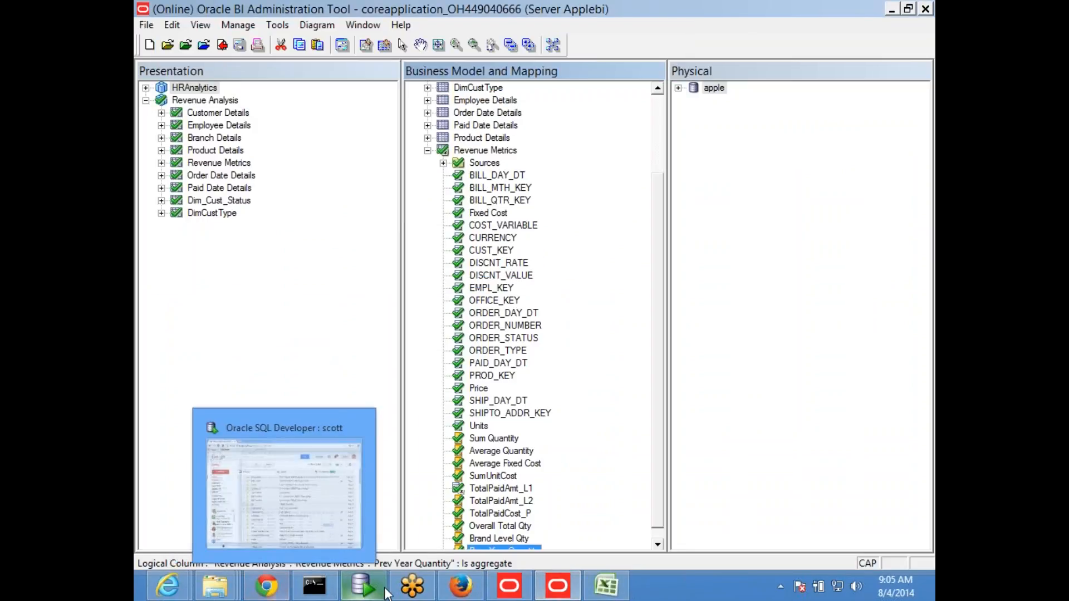
Step: Switch to the Oracle BI Answers analysis in Firefox and remove all selected columns from its criteria
{"action": "left_click", "coordinate": [460, 587]}
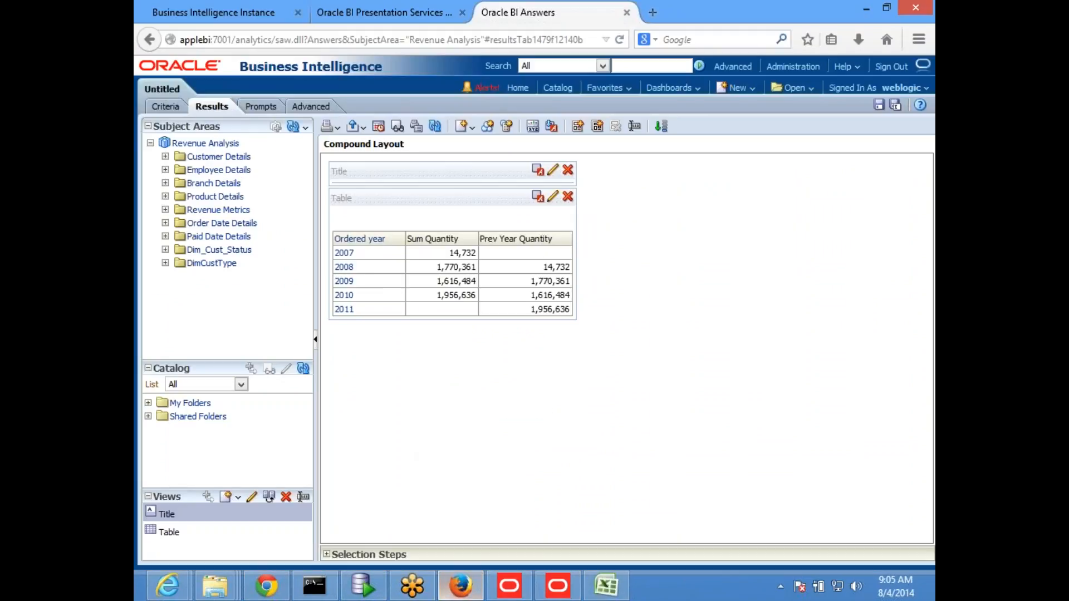
{"action": "left_click", "coordinate": [166, 106]}
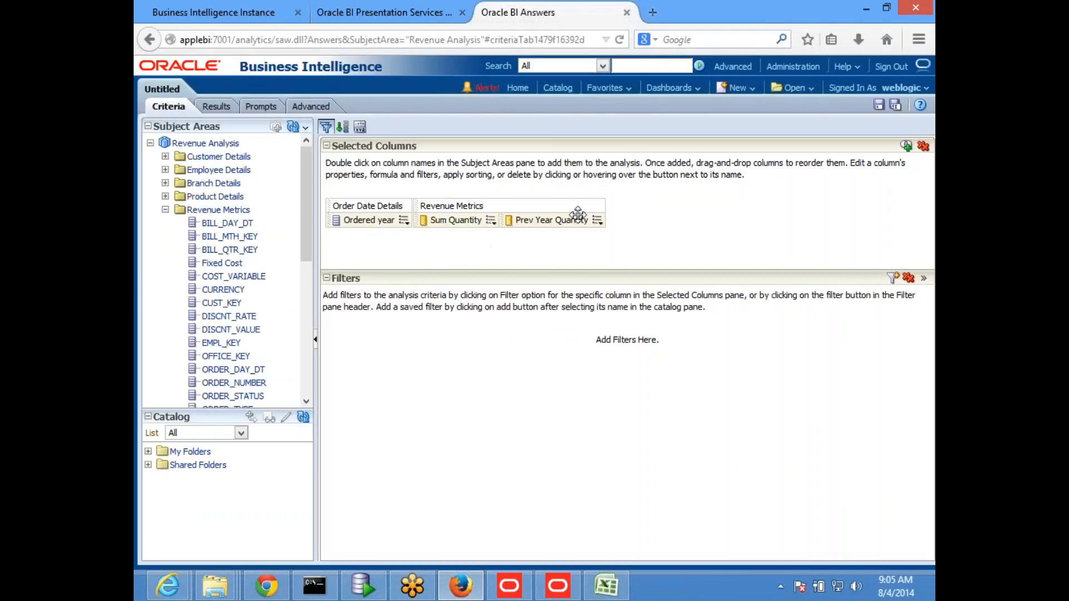
{"action": "left_click", "coordinate": [923, 146]}
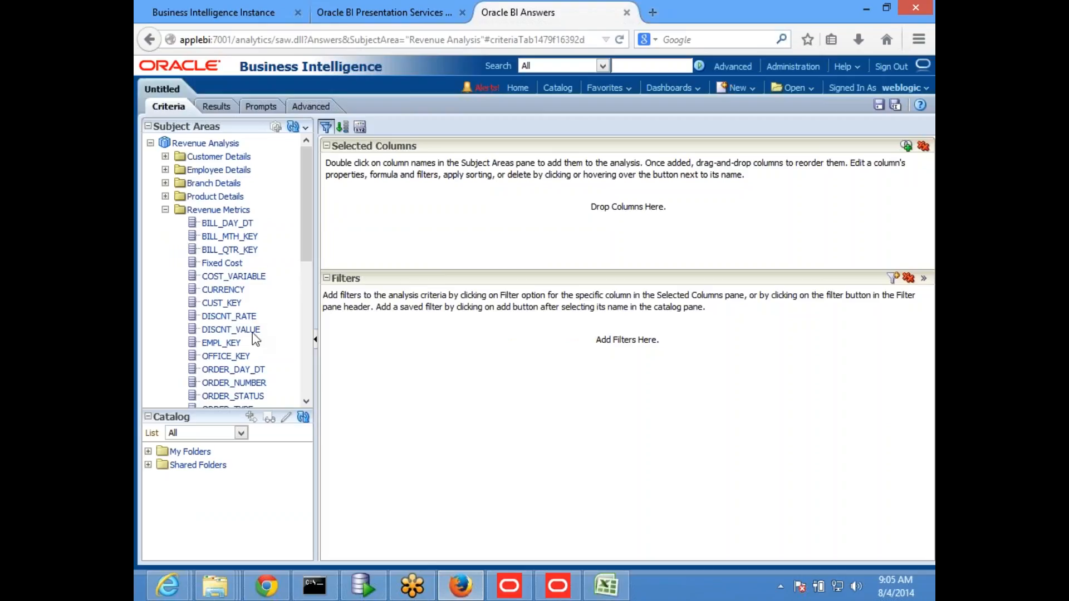
Step: Add Ordered year and Ordered Quarter from Order Date Details to the analysis
{"action": "scroll", "coordinate": [252, 332], "scroll_direction": "down", "scroll_amount": 8}
{"action": "scroll", "coordinate": [253, 333], "scroll_direction": "up", "scroll_amount": 8}
{"action": "scroll", "coordinate": [181, 334], "scroll_direction": "down", "scroll_amount": 8}
{"action": "left_click", "coordinate": [166, 360]}
{"action": "scroll", "coordinate": [244, 328], "scroll_direction": "down", "scroll_amount": 6}
{"action": "scroll", "coordinate": [244, 328], "scroll_direction": "down", "scroll_amount": 10}
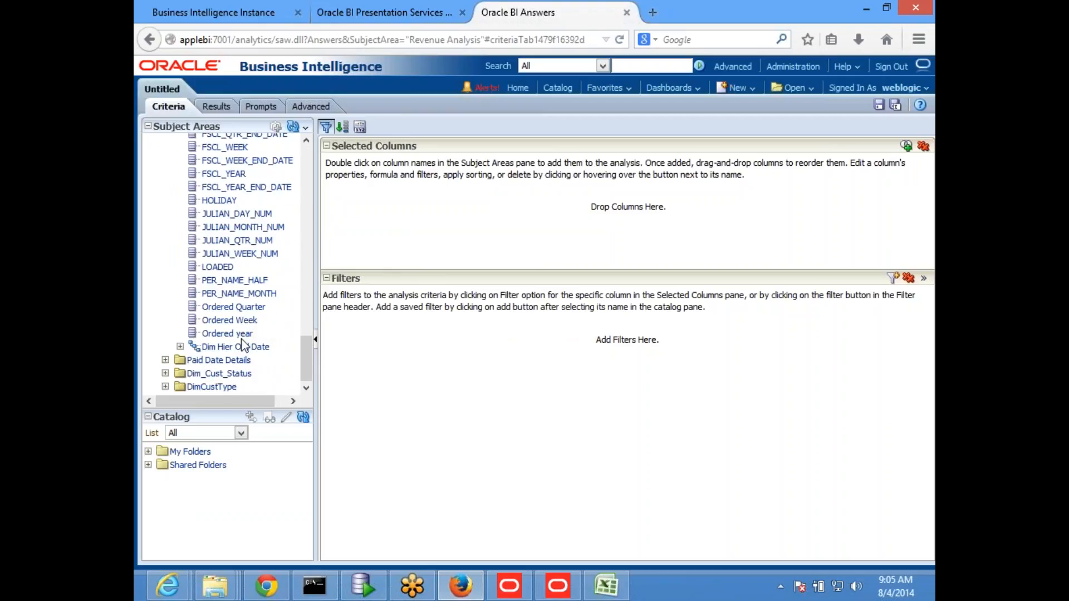
{"action": "double_click", "coordinate": [240, 334]}
{"action": "double_click", "coordinate": [249, 307]}
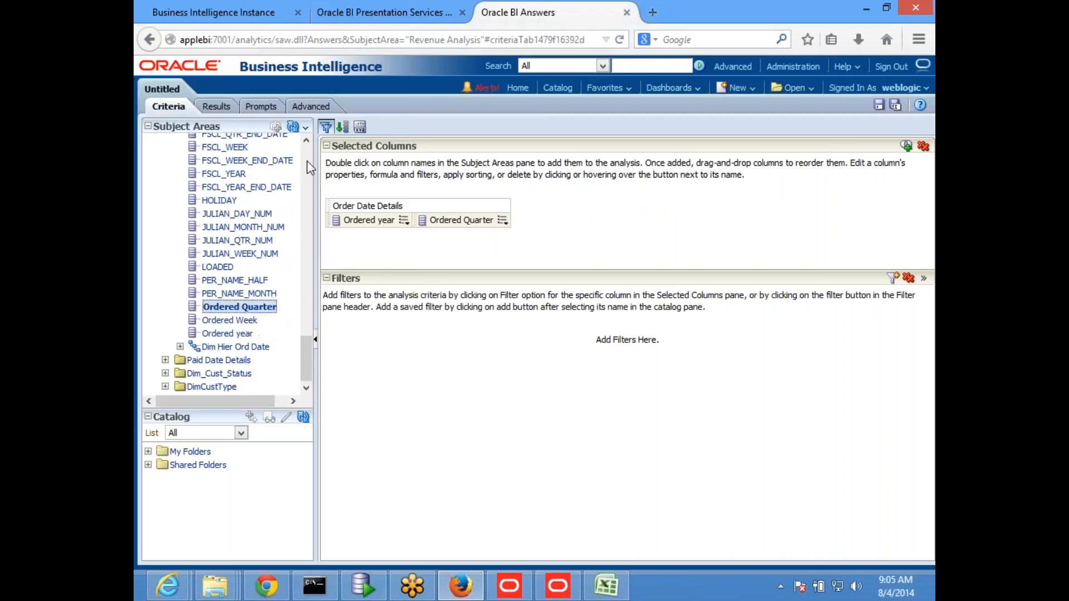
Step: Add Sum Quantity from Revenue Metrics to the analysis and examine its results by year and quarter
{"action": "left_click_drag", "start_coordinate": [305, 148], "coordinate": [308, 234]}
{"action": "double_click", "coordinate": [261, 220]}
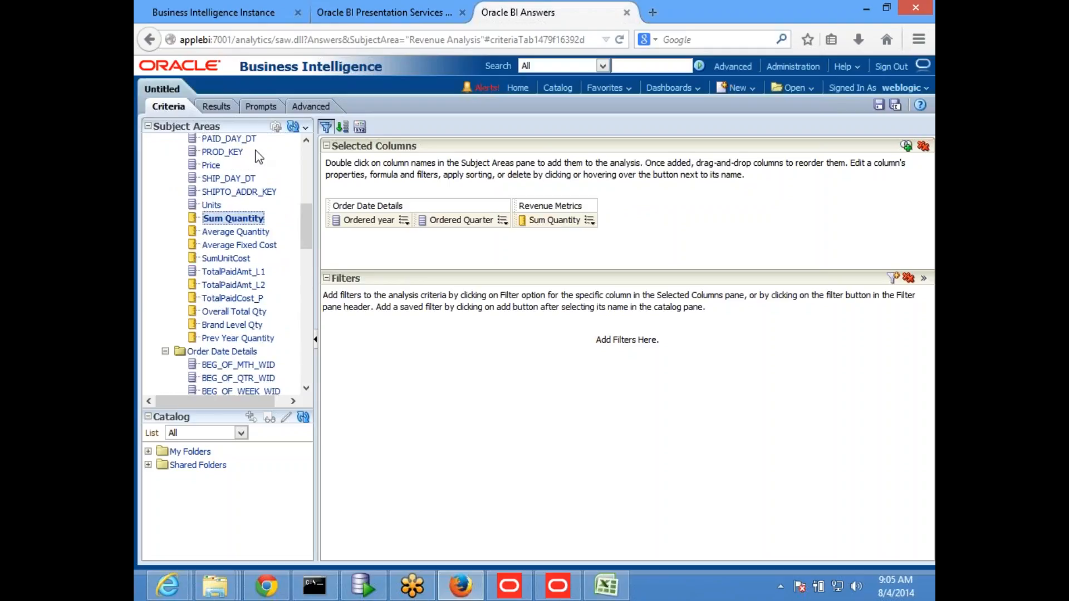
{"action": "left_click", "coordinate": [217, 107]}
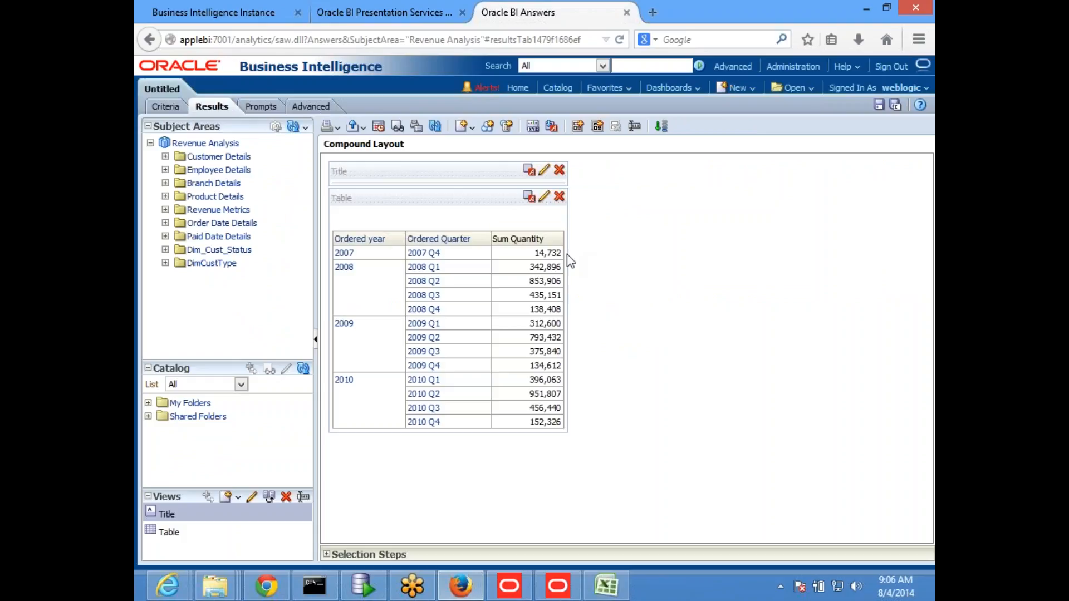
{"action": "mouse_move", "coordinate": [437, 257]}
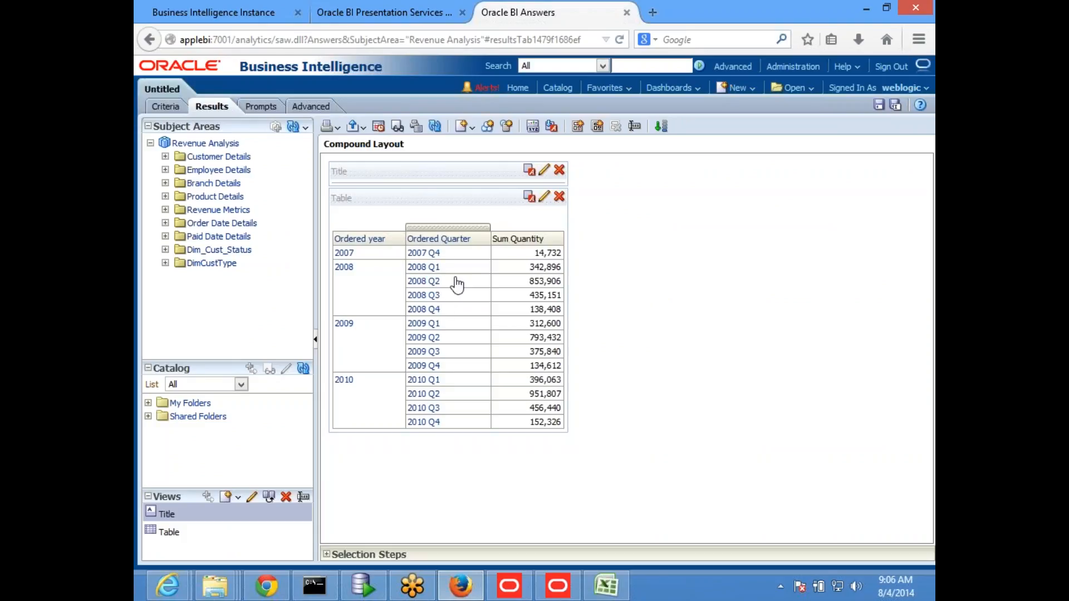
{"action": "mouse_move", "coordinate": [562, 273]}
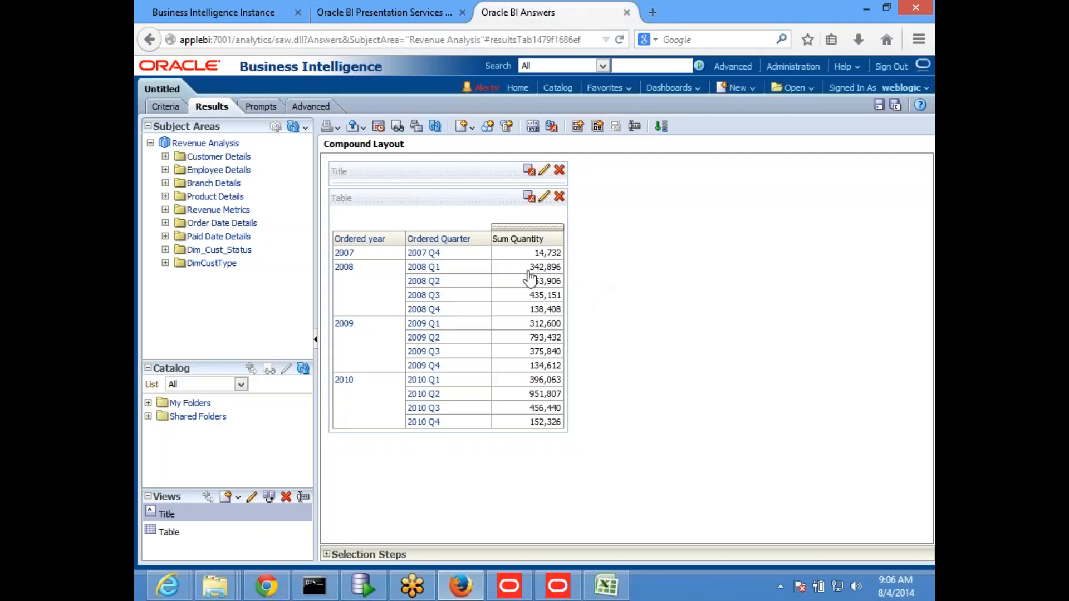
{"action": "mouse_move", "coordinate": [529, 281]}
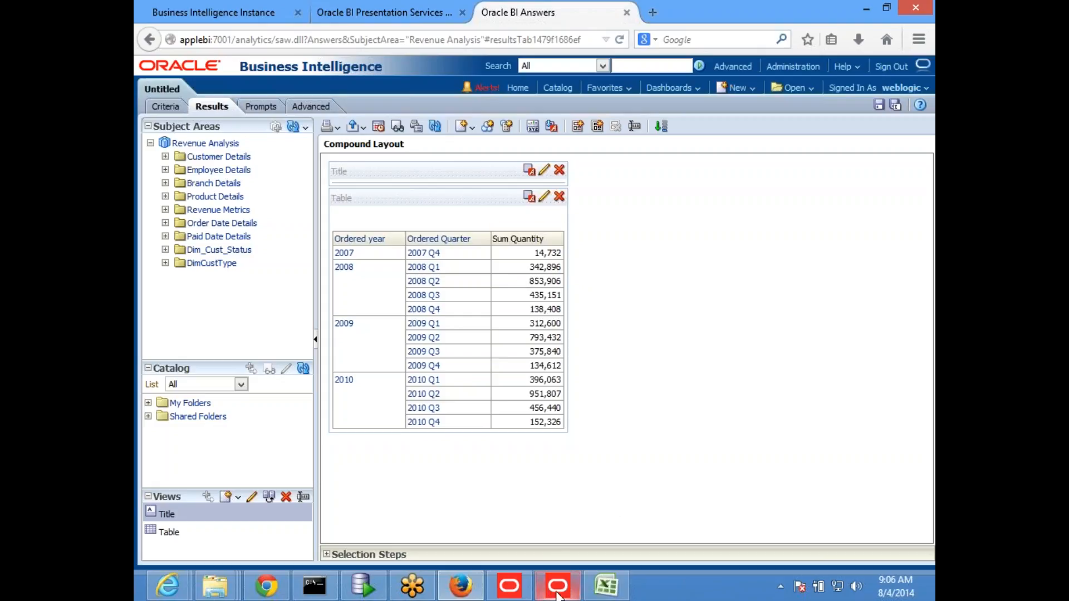
Step: Switch to Oracle SQL Developer and enlarge the query result area to review the cumulative sum query with its output
{"action": "left_click", "coordinate": [368, 595]}
{"action": "left_click", "coordinate": [565, 337]}
{"action": "left_click_drag", "start_coordinate": [566, 343], "coordinate": [566, 278]}
{"action": "left_click", "coordinate": [578, 174]}
{"action": "scroll", "coordinate": [574, 214], "scroll_direction": "down", "scroll_amount": 2}
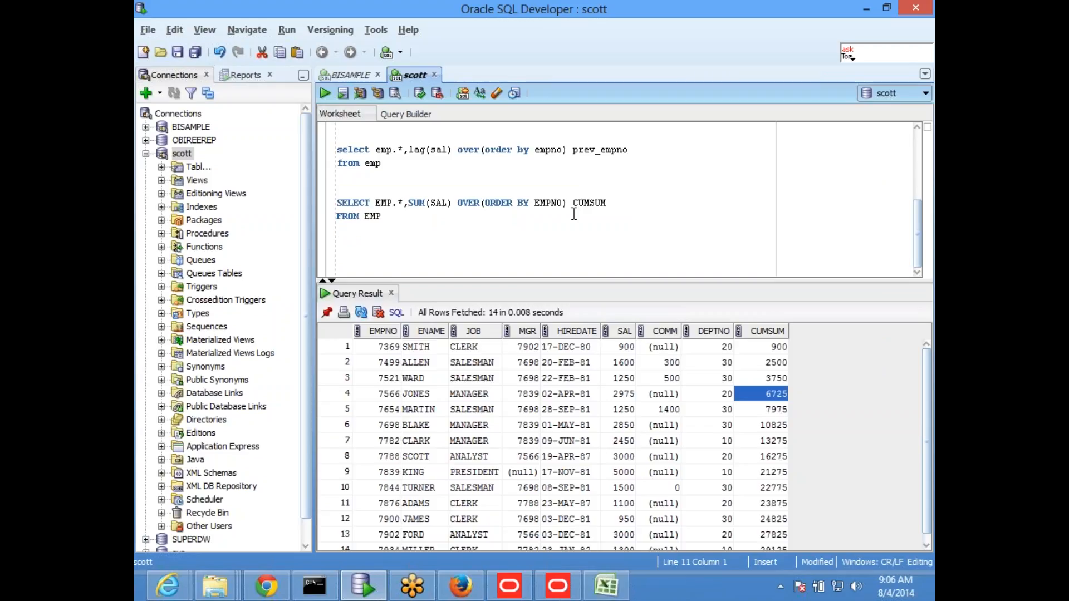
Step: Examine the cumulative salary values in the CUMSUM column from the first row to the last
{"action": "left_click", "coordinate": [769, 351]}
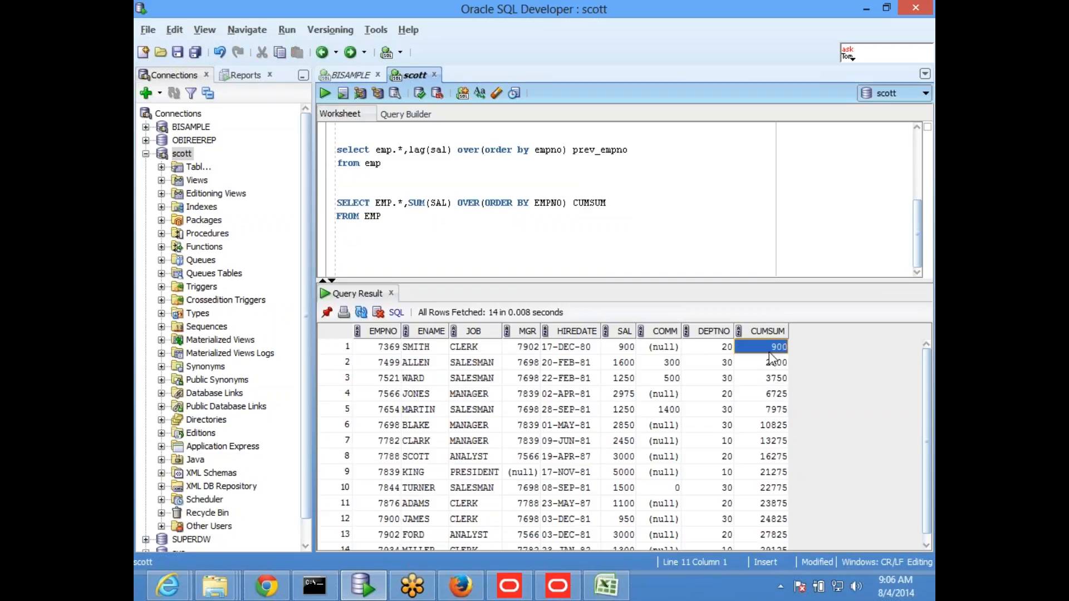
{"action": "key", "text": "Down"}
{"action": "key", "text": "Down"}
{"action": "key", "text": "Down"}
{"action": "key", "text": "Down"}
{"action": "key", "text": "Down"}
{"action": "key", "text": "Down"}
{"action": "key", "text": "Down"}
{"action": "key", "text": "Down"}
{"action": "key", "text": "Down"}
{"action": "key", "text": "Down"}
{"action": "key", "text": "Down"}
{"action": "key", "text": "Down"}
{"action": "key", "text": "Down"}
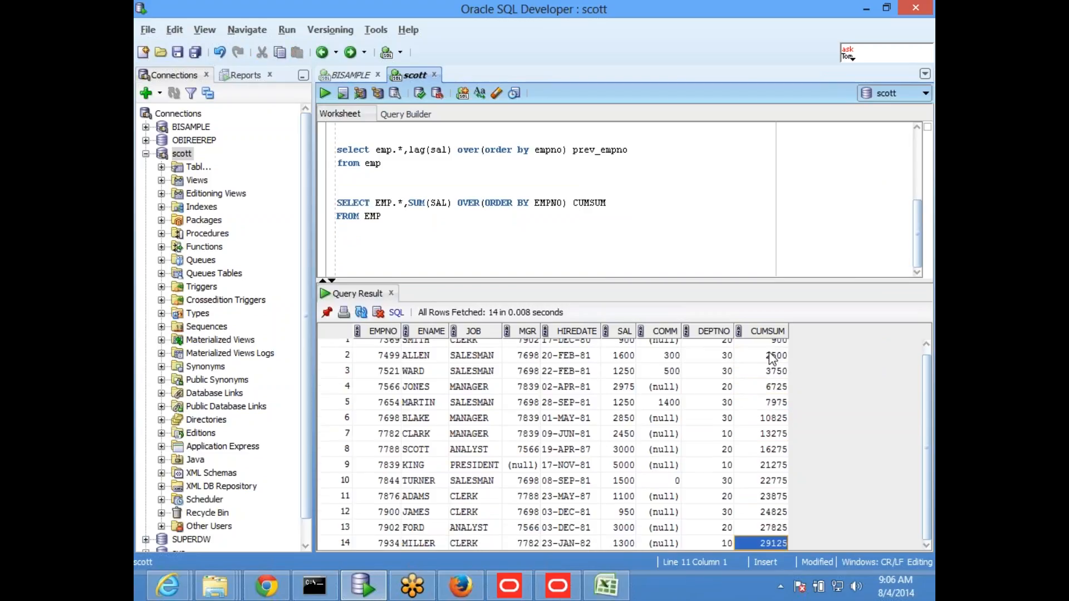
Step: Add PARTITION BY DEPTNO before ORDER BY EMPNO in the cumulative sum query and run that query
{"action": "left_click", "coordinate": [492, 210]}
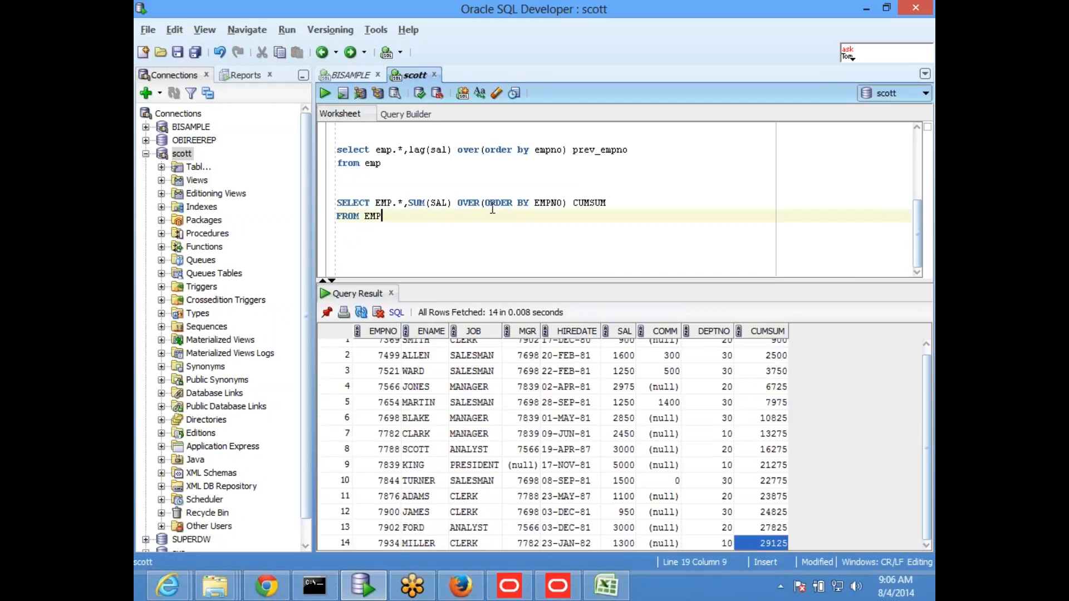
{"action": "left_click", "coordinate": [487, 203]}
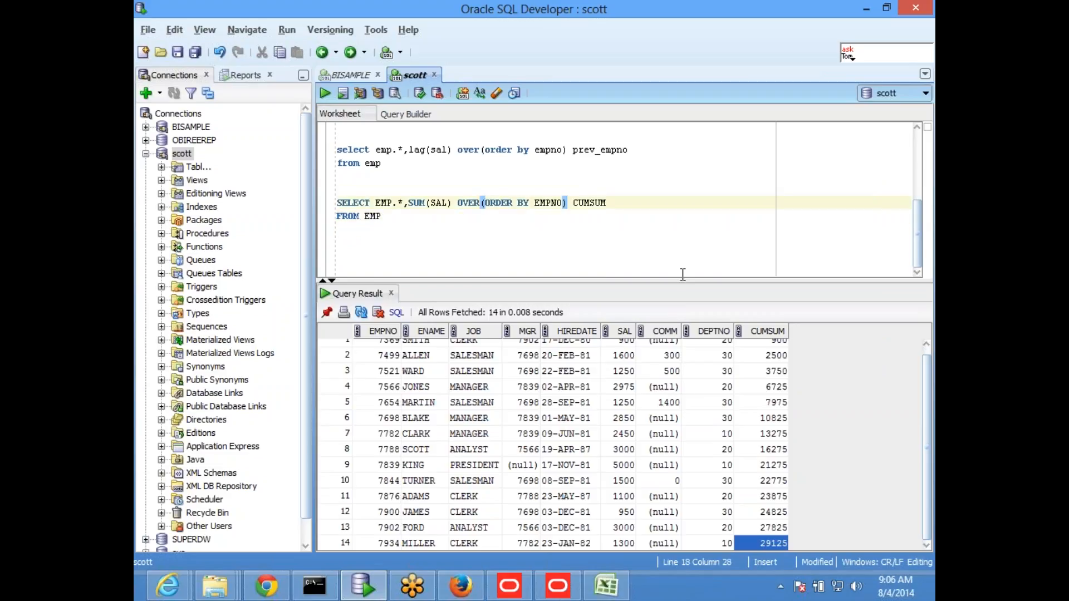
{"action": "type", "text": "PARTITION"}
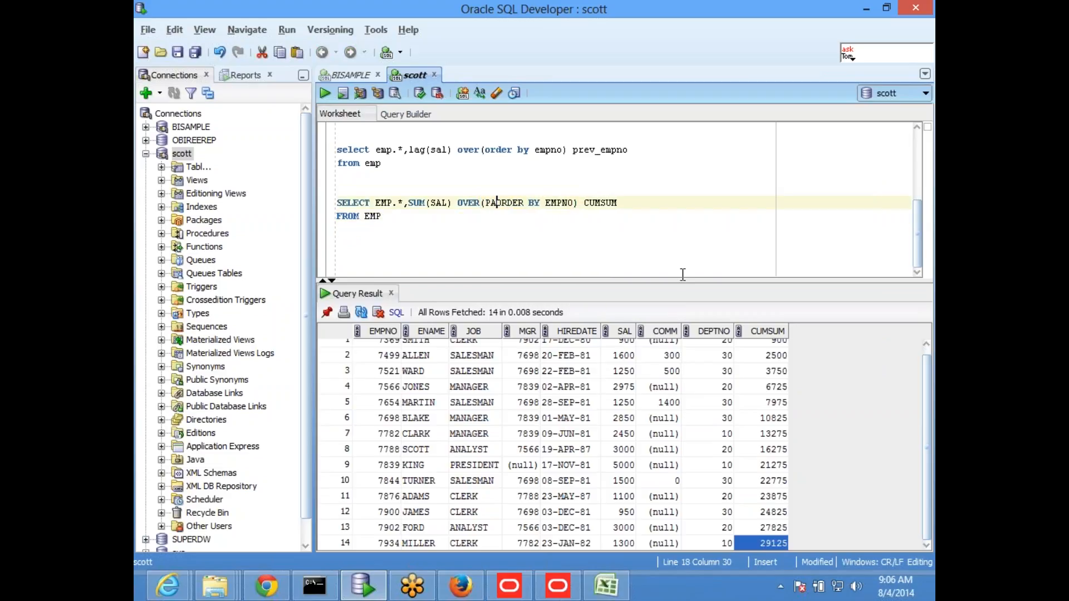
{"action": "type", "text": " BY DEPTNO OR"}
{"action": "left_click_drag", "start_coordinate": [386, 236], "coordinate": [336, 203]}
{"action": "left_click", "coordinate": [326, 93]}
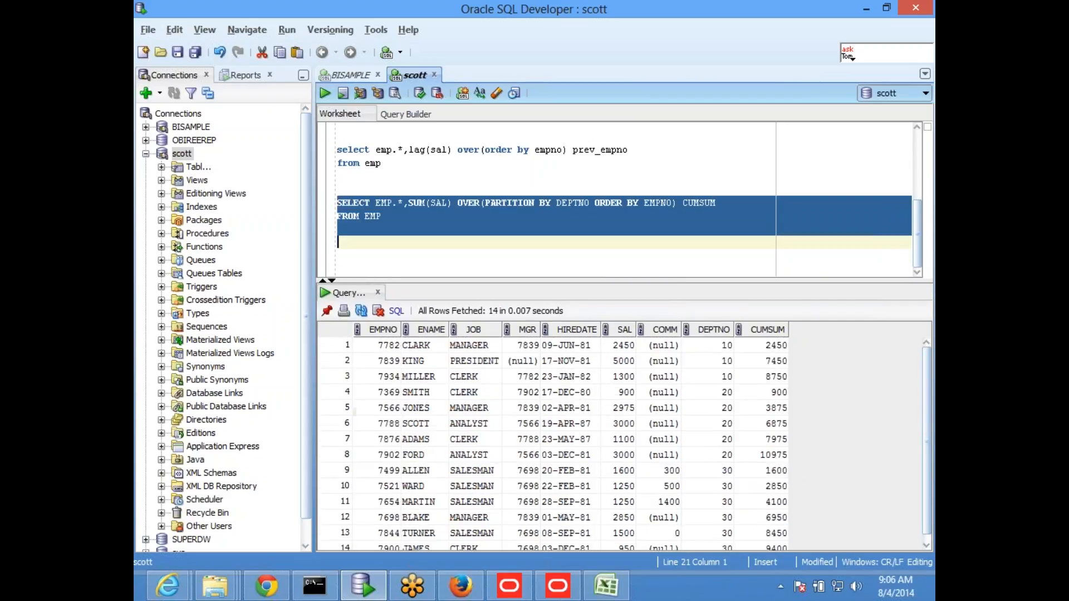
Step: Examine the department 10 rows from SAL through CUMSUM in the query result
{"action": "left_click", "coordinate": [388, 361]}
{"action": "key", "text": "Up"}
{"action": "key", "text": "Right"}
{"action": "key", "text": "End"}
{"action": "key", "text": "Left"}
{"action": "key", "text": "Left"}
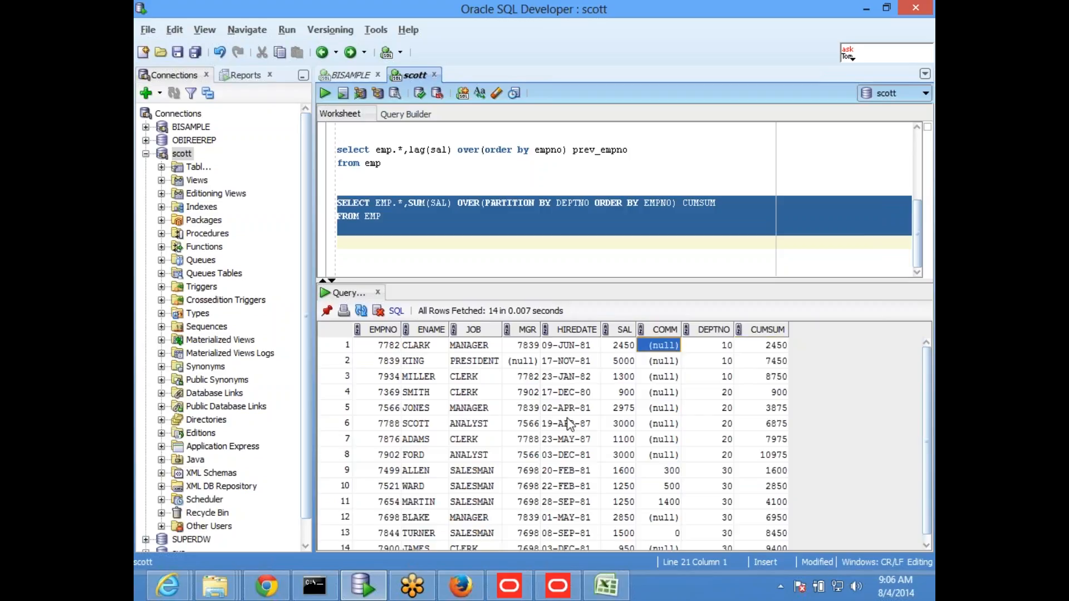
{"action": "key", "text": "Right"}
{"action": "key", "text": "Right"}
{"action": "key", "text": "Left"}
{"action": "key", "text": "Left"}
{"action": "key", "text": "Left"}
{"action": "key", "text": "shift+Down"}
{"action": "key", "text": "shift+Down"}
{"action": "key", "text": "shift+Right"}
{"action": "key", "text": "shift+Right"}
{"action": "key", "text": "shift+Right"}
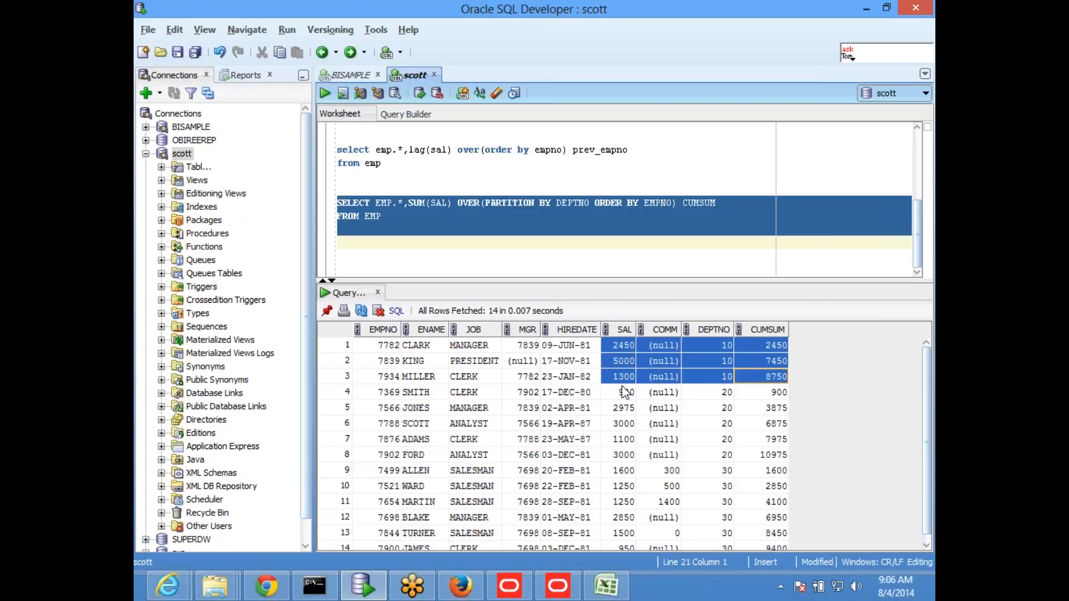
Step: Examine the department 20 rows from SAL through CUMSUM to see how the cumulative sum restarts
{"action": "left_click", "coordinate": [617, 391]}
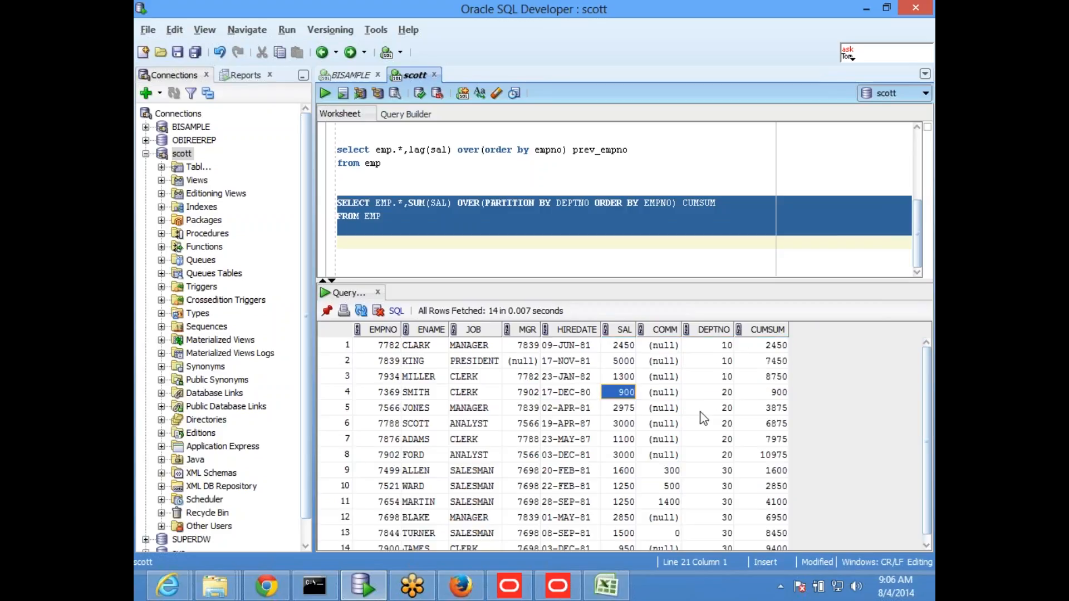
{"action": "key", "text": "shift+Right"}
{"action": "key", "text": "shift+Right"}
{"action": "key", "text": "shift+Right"}
{"action": "key", "text": "shift+Down"}
{"action": "key", "text": "shift+Down"}
{"action": "key", "text": "shift+Down"}
{"action": "key", "text": "shift+Down"}
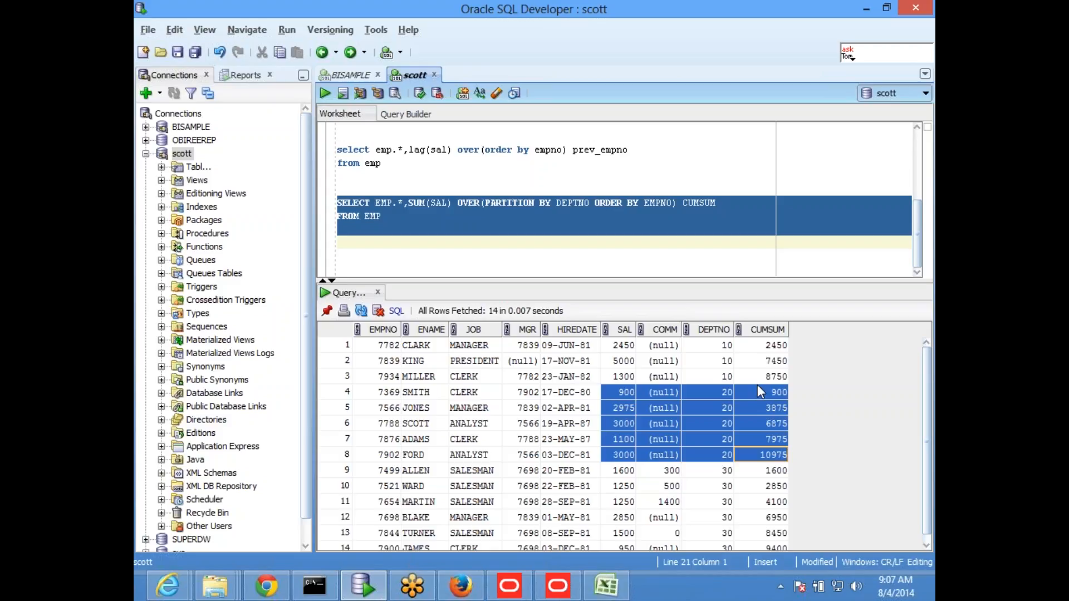
Step: Switch to the Oracle BI Administration Tool and duplicate the Sum Quantity logical column in Revenue Metrics
{"action": "left_click", "coordinate": [558, 586]}
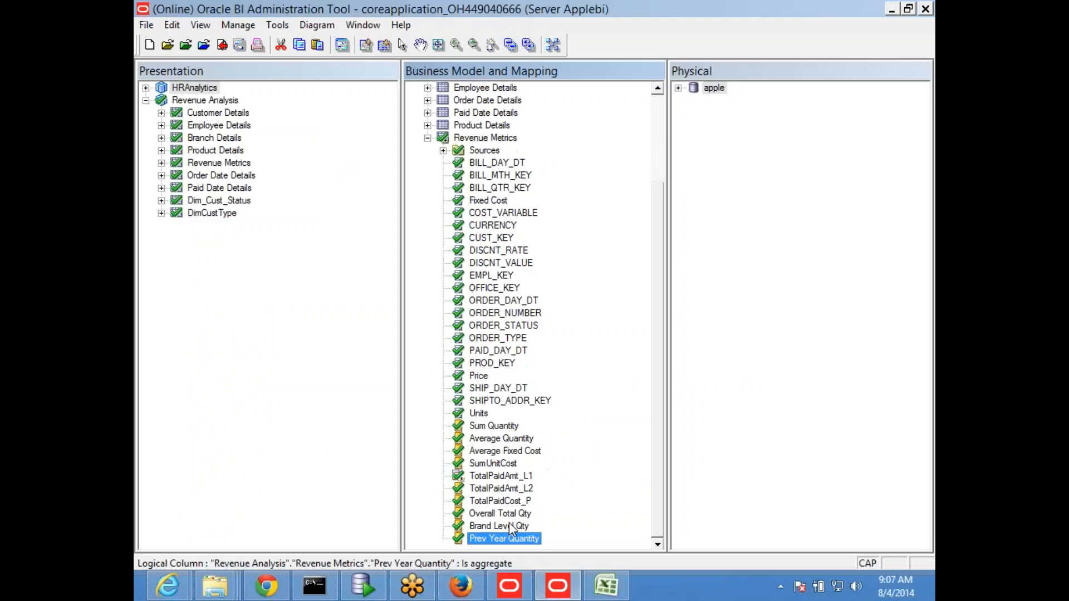
{"action": "left_click", "coordinate": [489, 427]}
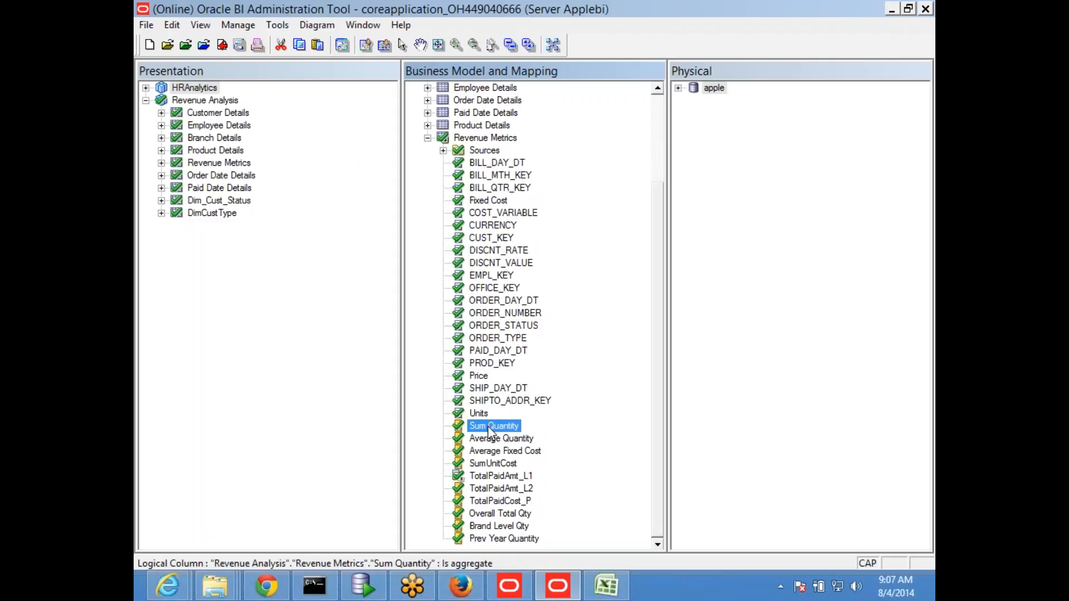
{"action": "right_click", "coordinate": [489, 432]}
{"action": "left_click", "coordinate": [549, 226]}
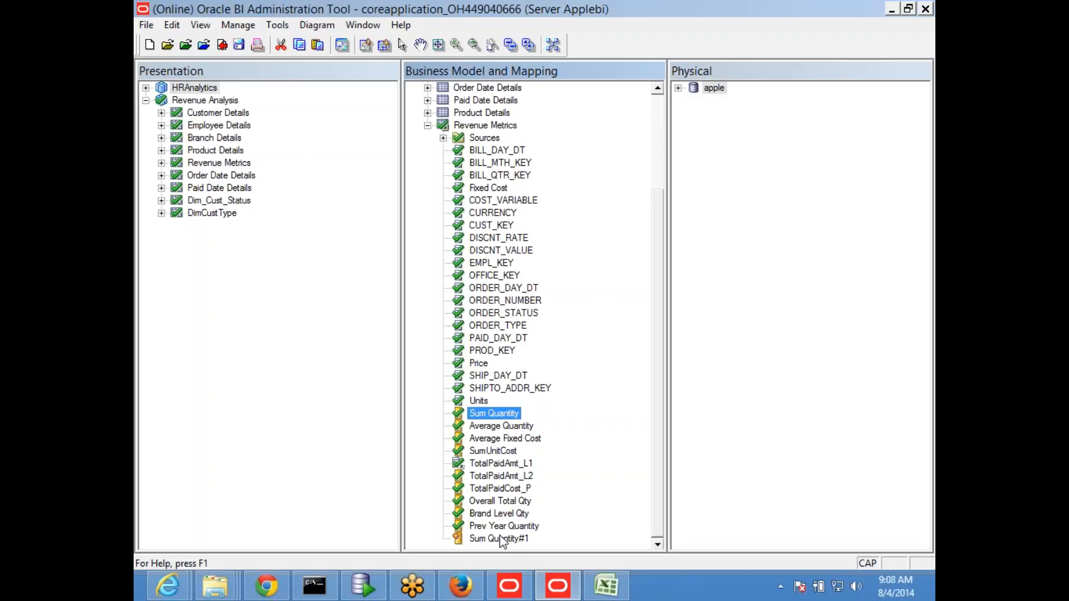
Step: Rename the duplicated Sum Quantity column as Till Year Revenue
{"action": "left_click", "coordinate": [516, 541]}
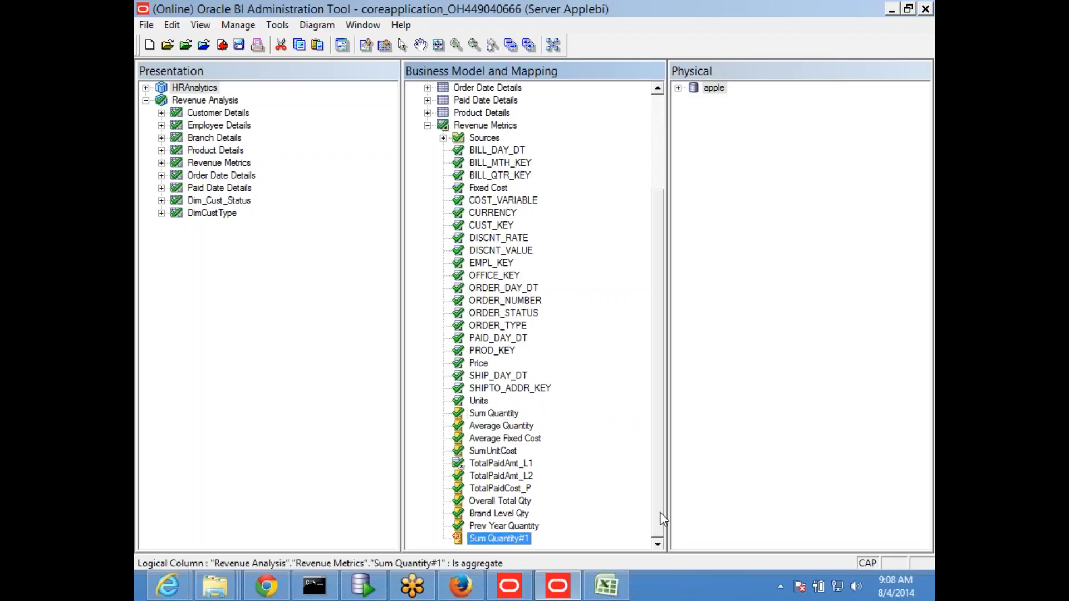
{"action": "key", "text": "F2"}
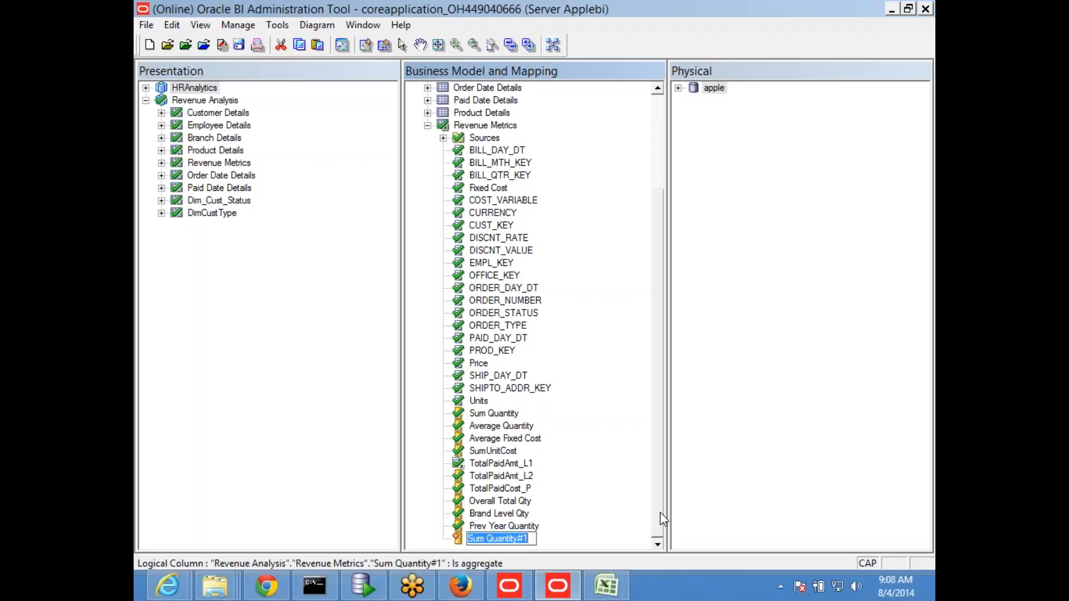
{"action": "type", "text": "tILL"}
{"action": "key", "text": "BackSpace"}
{"action": "key", "text": "BackSpace"}
{"action": "key", "text": "BackSpace"}
{"action": "key", "text": "Caps_Lock"}
{"action": "key", "text": "BackSpace"}
{"action": "type", "text": "Ti"}
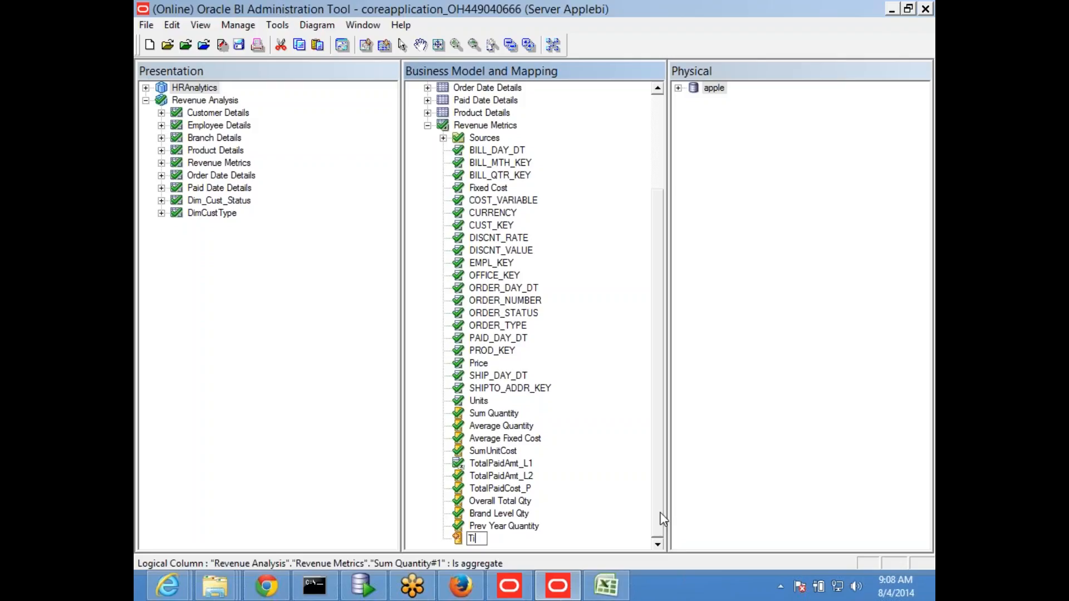
{"action": "type", "text": "ll Year Revenue"}
{"action": "key", "text": "Return"}
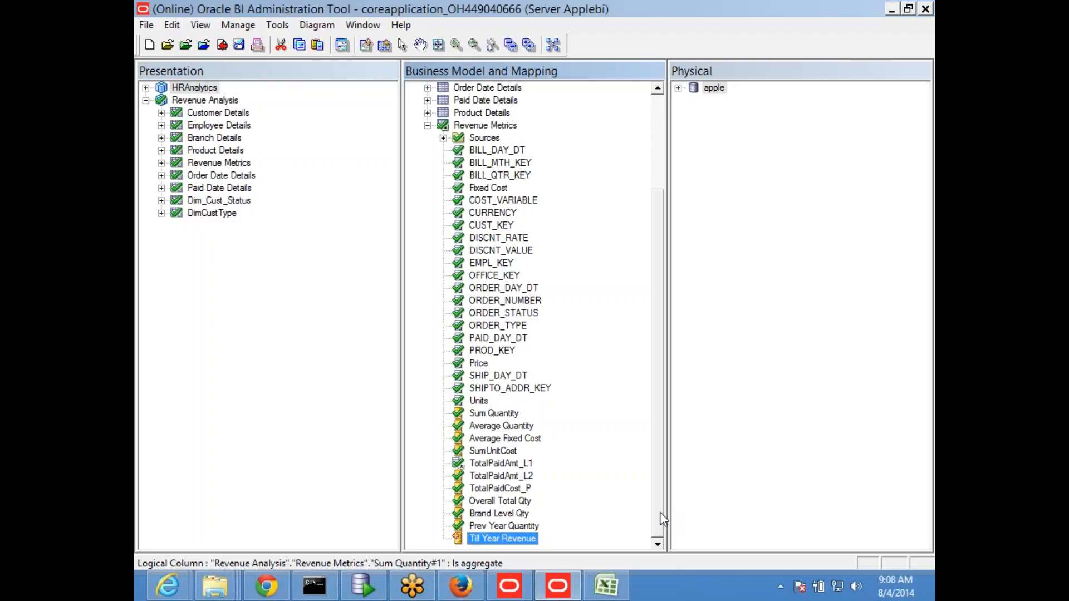
Step: Derive Till Year Revenue from existing columns using an expression and insert the ToDate time series function
{"action": "double_click", "coordinate": [503, 539]}
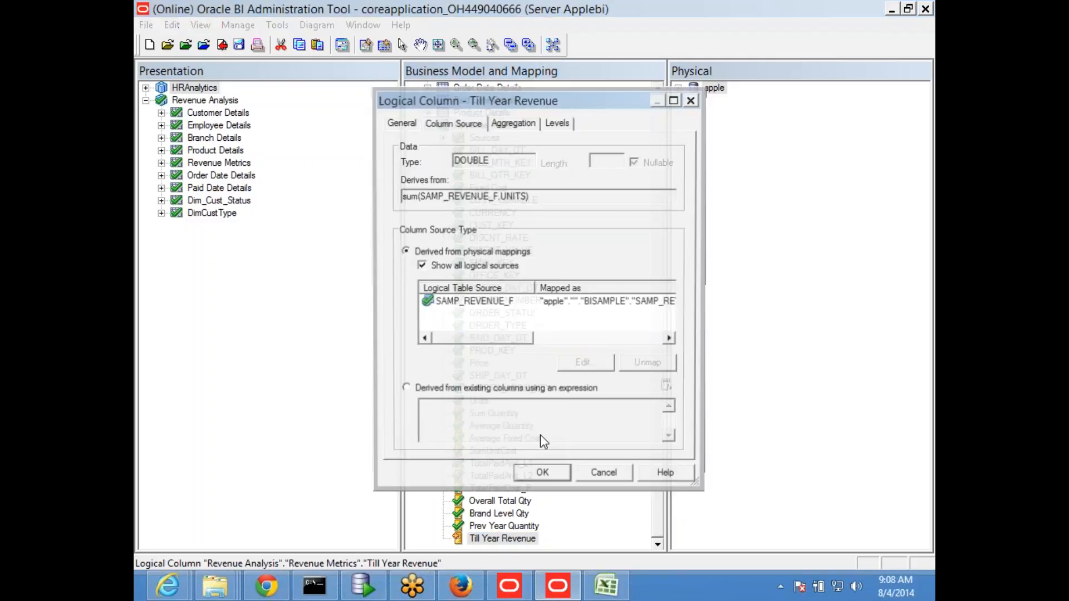
{"action": "left_click", "coordinate": [435, 390]}
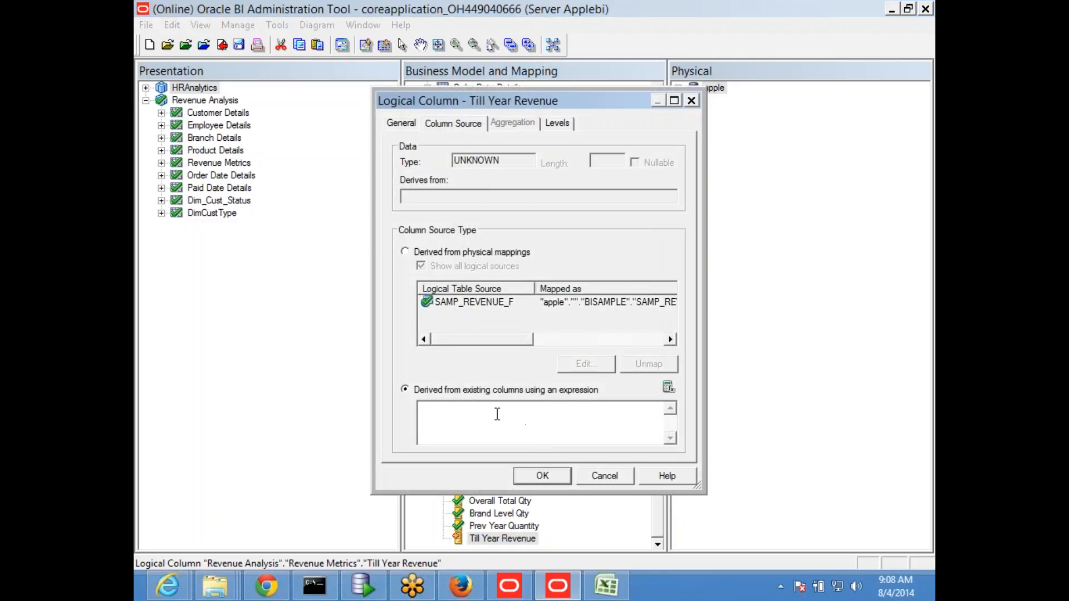
{"action": "left_click", "coordinate": [668, 387]}
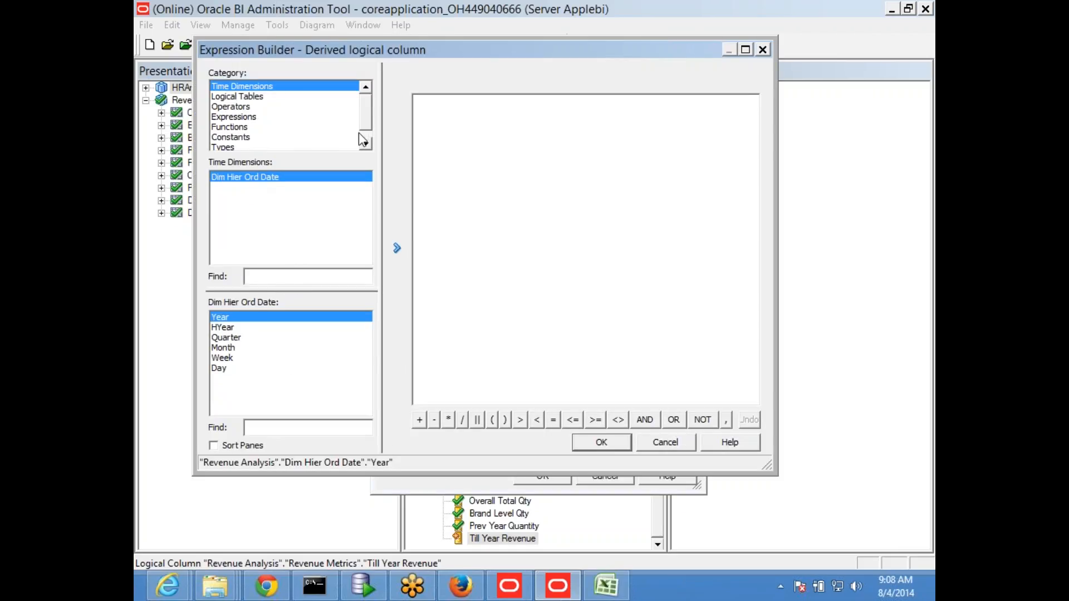
{"action": "scroll", "coordinate": [234, 120], "scroll_direction": "down", "scroll_amount": 1}
{"action": "left_click", "coordinate": [237, 119]}
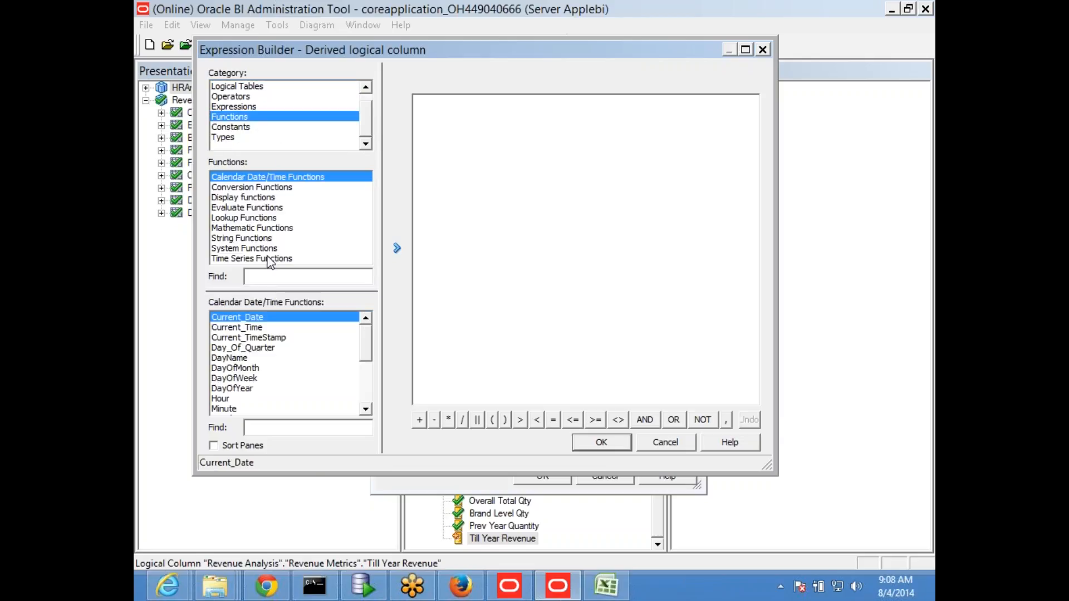
{"action": "left_click", "coordinate": [250, 258]}
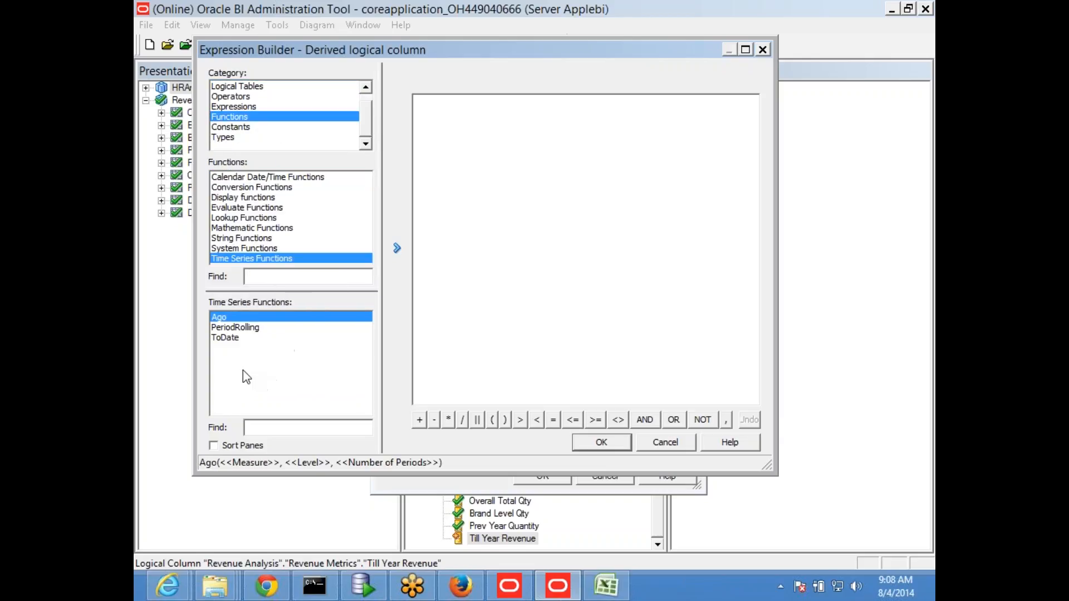
{"action": "double_click", "coordinate": [332, 338]}
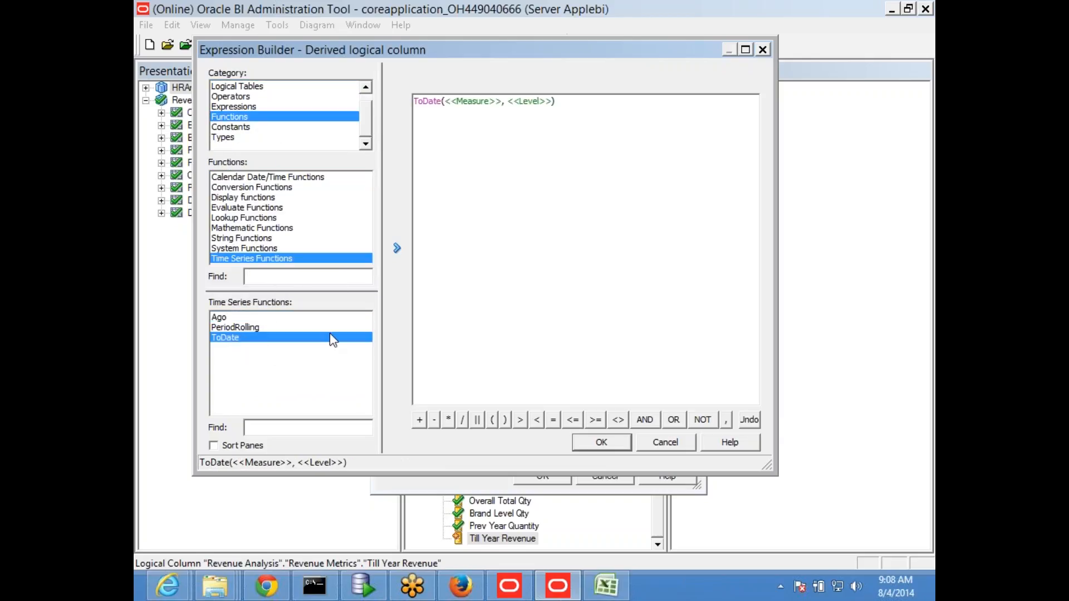
Step: Replace the measure placeholder in the ToDate expression with Sum Quantity from the Revenue Metrics logical table
{"action": "double_click", "coordinate": [471, 102]}
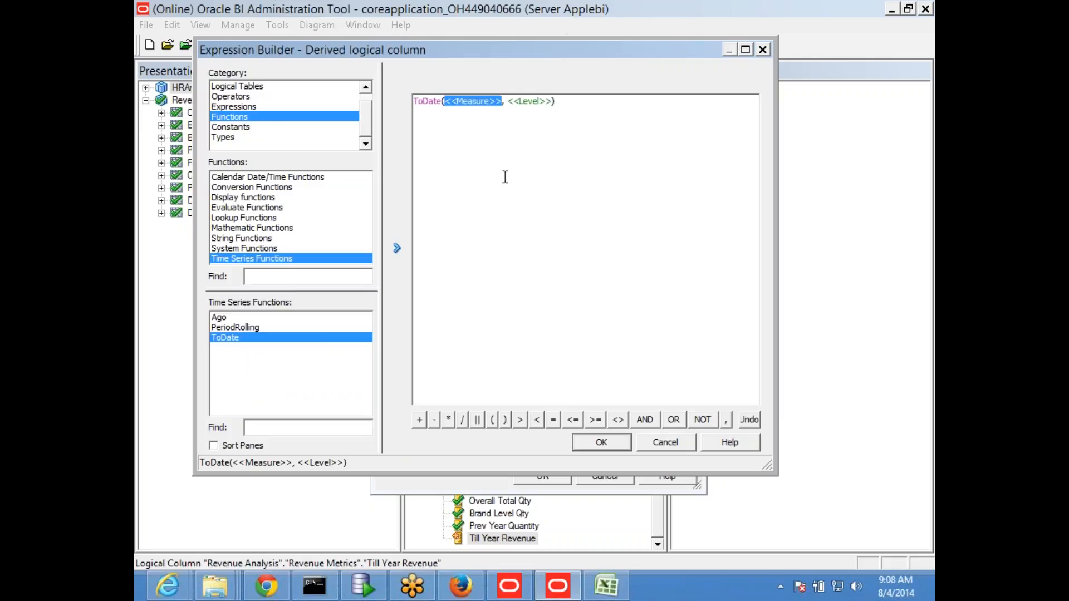
{"action": "left_click", "coordinate": [253, 88]}
{"action": "left_click", "coordinate": [255, 218]}
{"action": "scroll", "coordinate": [366, 359], "scroll_direction": "down", "scroll_amount": 5}
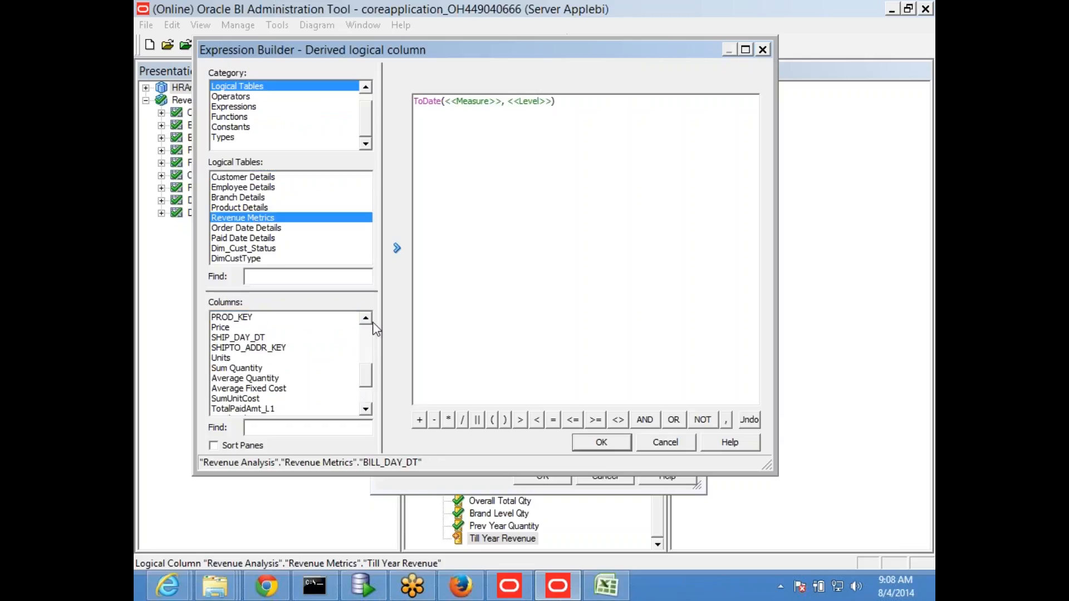
{"action": "left_click", "coordinate": [466, 103]}
{"action": "double_click", "coordinate": [239, 368]}
Step: Set the ToDate level to Year of the Dim Hier Ord Date time dimension and accept the column definition
{"action": "left_click", "coordinate": [679, 103]}
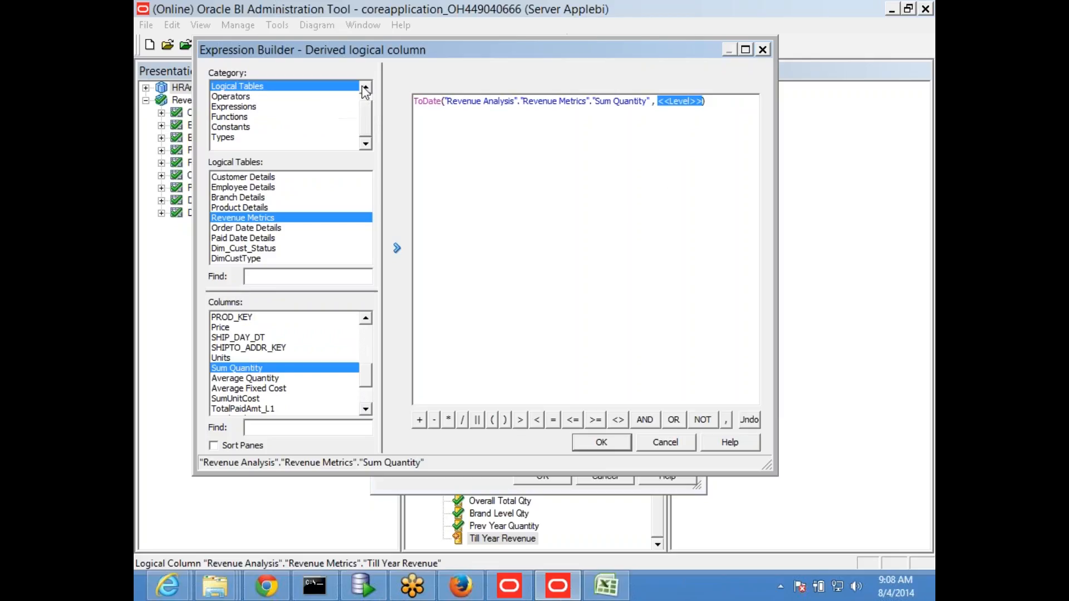
{"action": "left_click_drag", "start_coordinate": [368, 104], "coordinate": [367, 95]}
{"action": "left_click", "coordinate": [292, 86]}
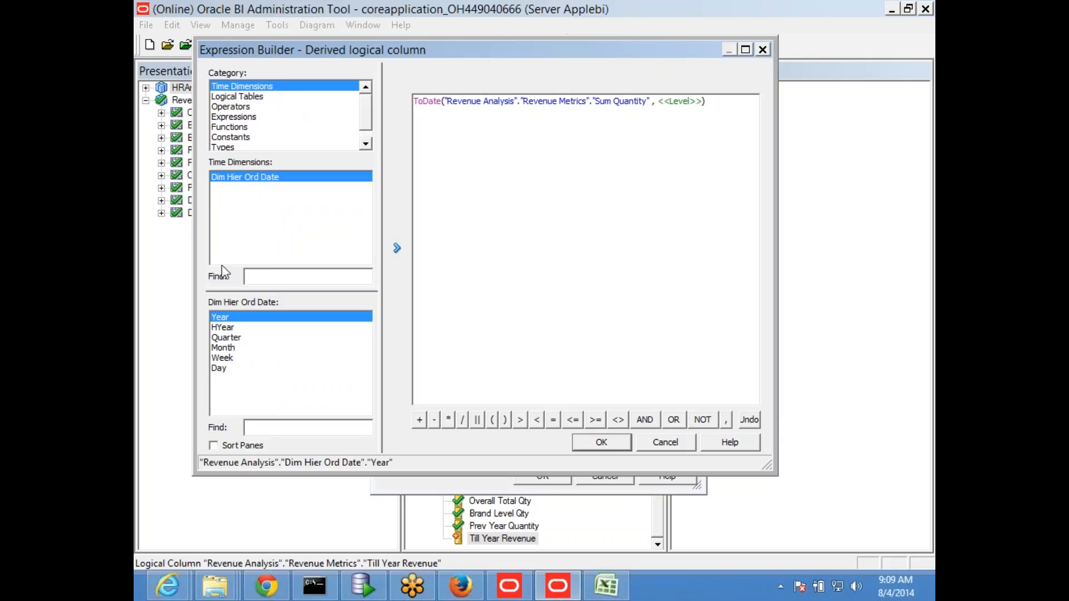
{"action": "double_click", "coordinate": [679, 101]}
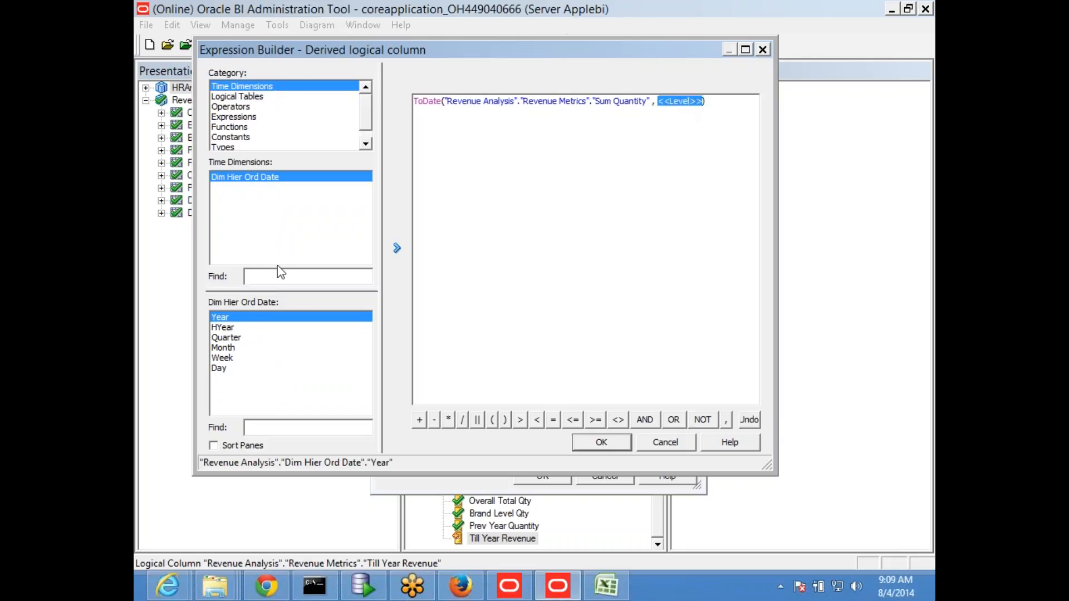
{"action": "double_click", "coordinate": [222, 318]}
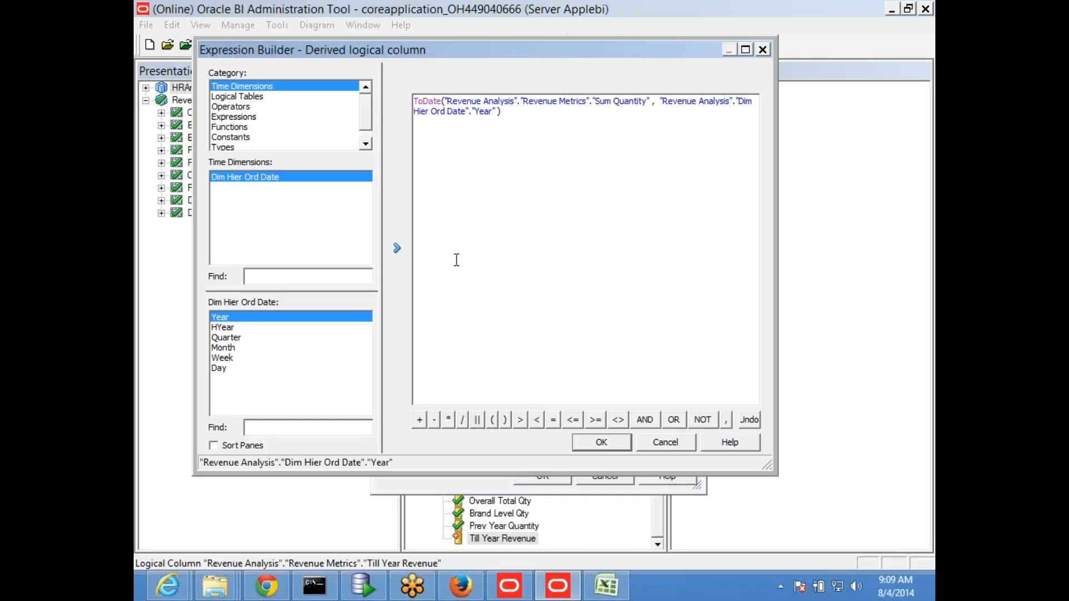
{"action": "left_click", "coordinate": [598, 443]}
{"action": "left_click", "coordinate": [545, 479]}
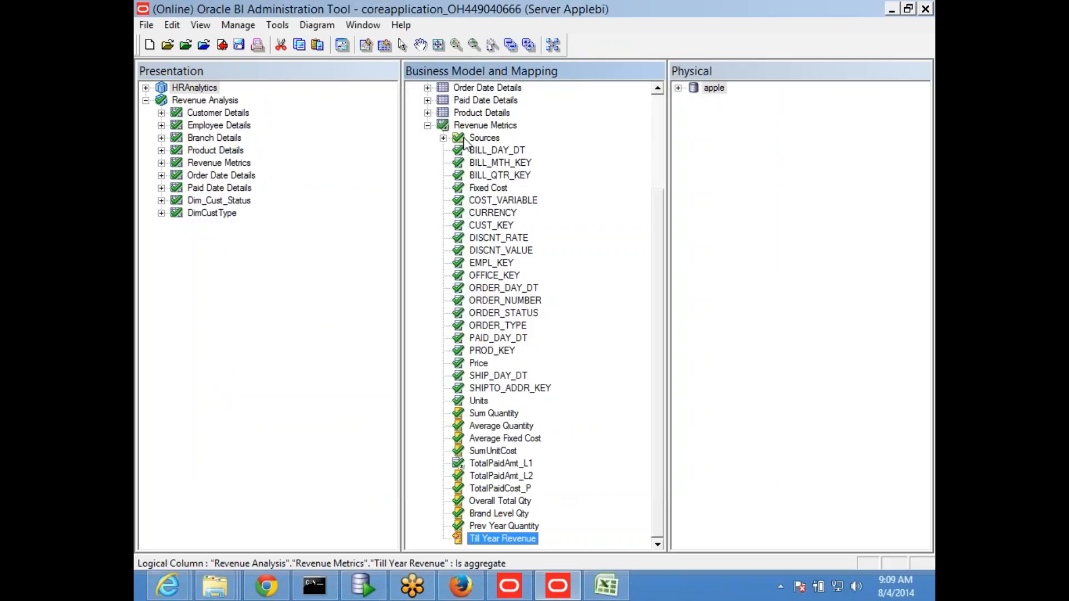
Step: Save the repository with the Till Year Revenue logical column and run the global consistency check
{"action": "left_click", "coordinate": [239, 44]}
{"action": "left_click", "coordinate": [556, 330]}
{"action": "left_click", "coordinate": [479, 328]}
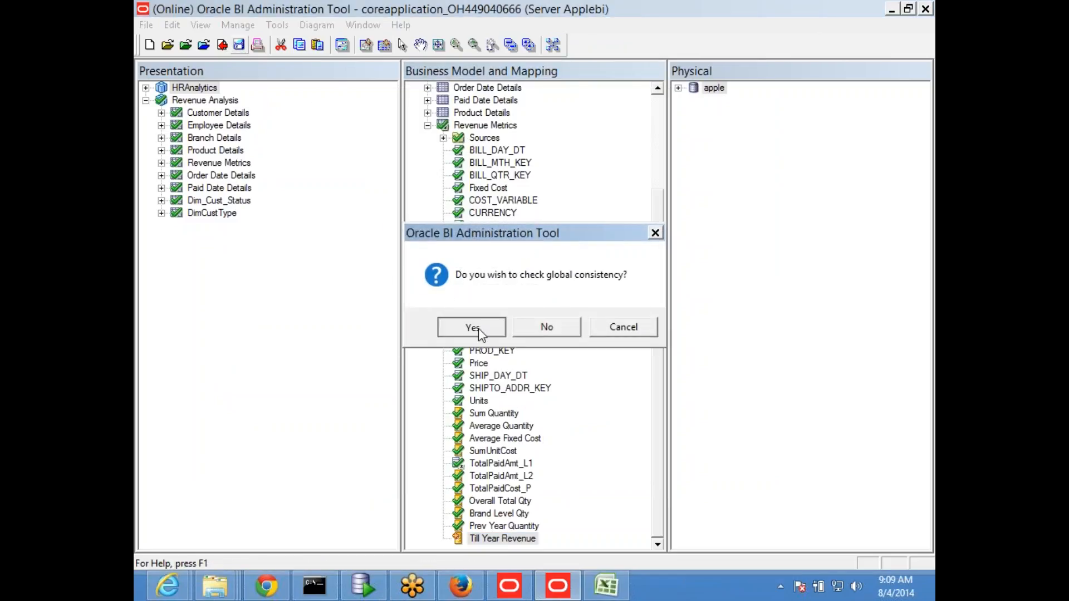
{"action": "left_click", "coordinate": [673, 326]}
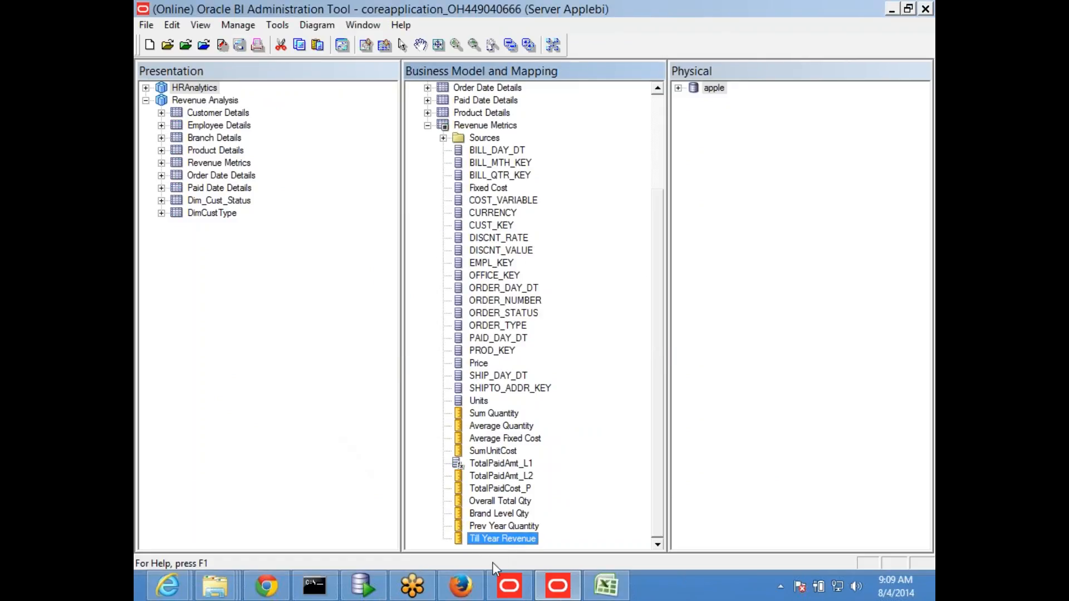
Step: Add Till Year Revenue to the Revenue Metrics presentation table and save the repository with a global consistency check
{"action": "left_click_drag", "start_coordinate": [481, 540], "coordinate": [231, 164]}
{"action": "left_click", "coordinate": [457, 386]}
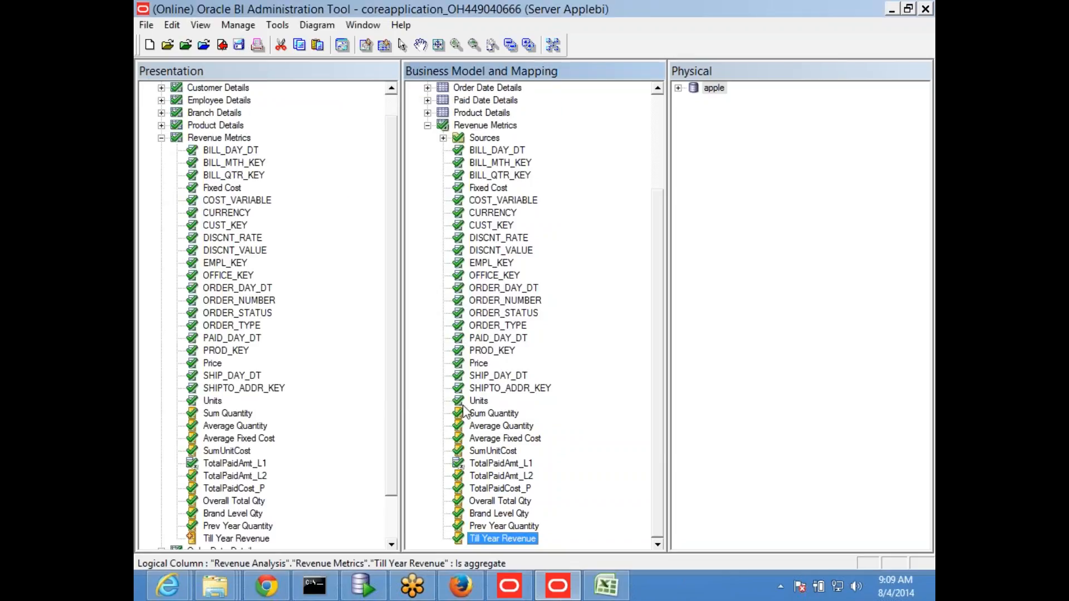
{"action": "left_click", "coordinate": [239, 43]}
{"action": "left_click", "coordinate": [561, 323]}
{"action": "left_click", "coordinate": [493, 329]}
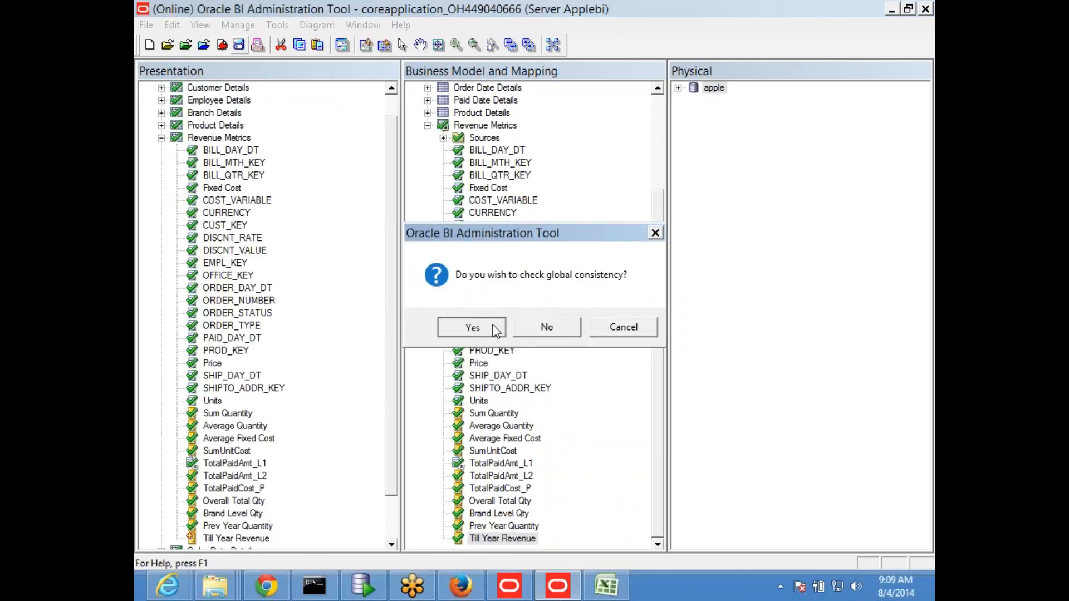
{"action": "left_click", "coordinate": [671, 327]}
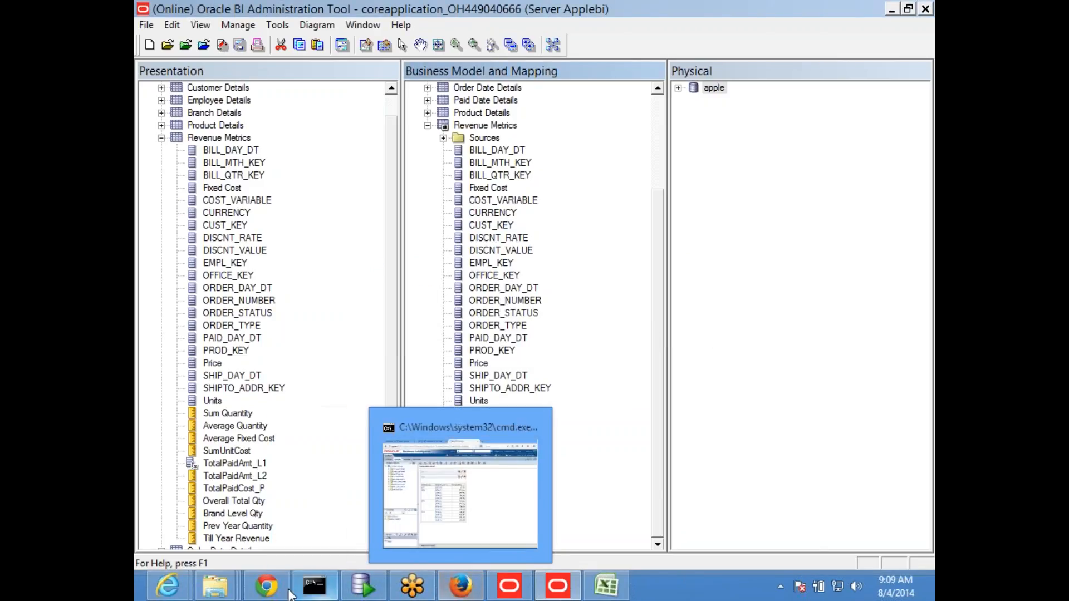
Step: Switch to Oracle BI Presentation Services administration in Firefox and reload the files and metadata
{"action": "left_click", "coordinate": [460, 586]}
{"action": "left_click", "coordinate": [369, 13]}
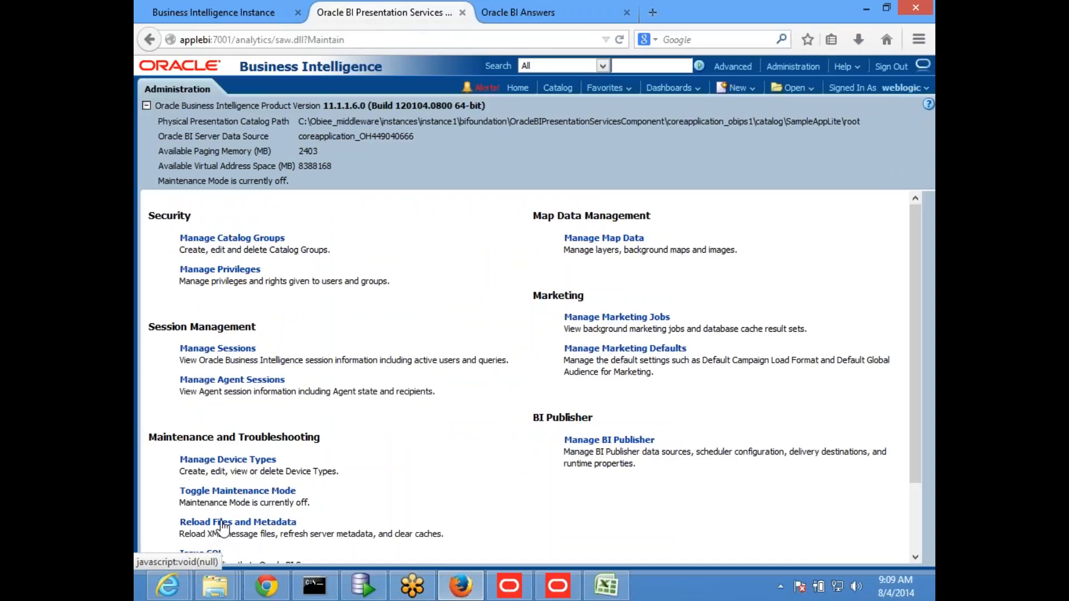
{"action": "left_click", "coordinate": [217, 526]}
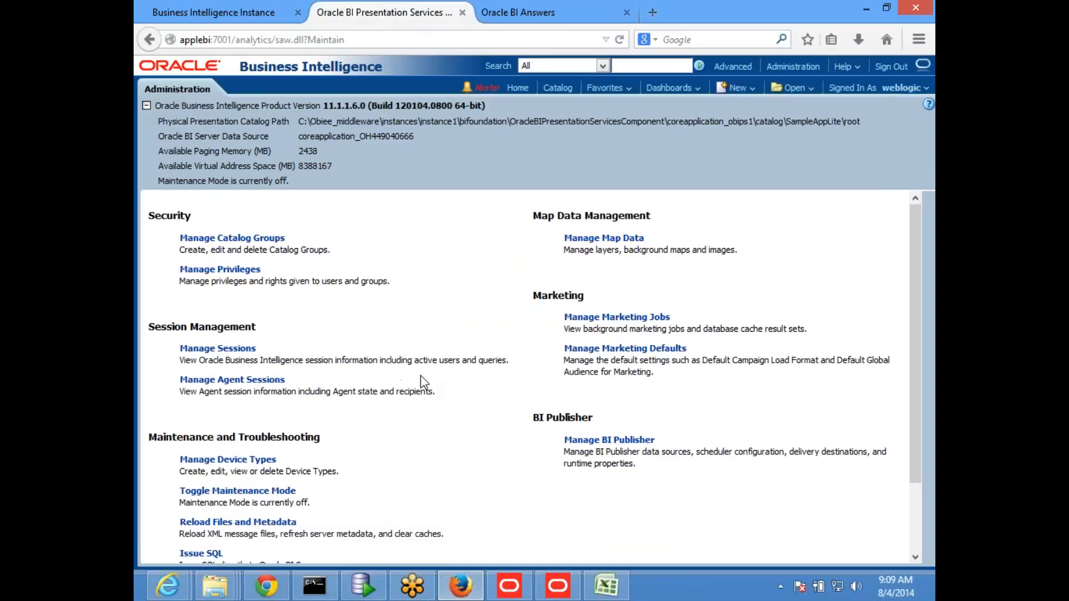
Step: Create a new analysis from the Revenue Analysis subject area, discarding the open untitled analysis
{"action": "left_click", "coordinate": [541, 16]}
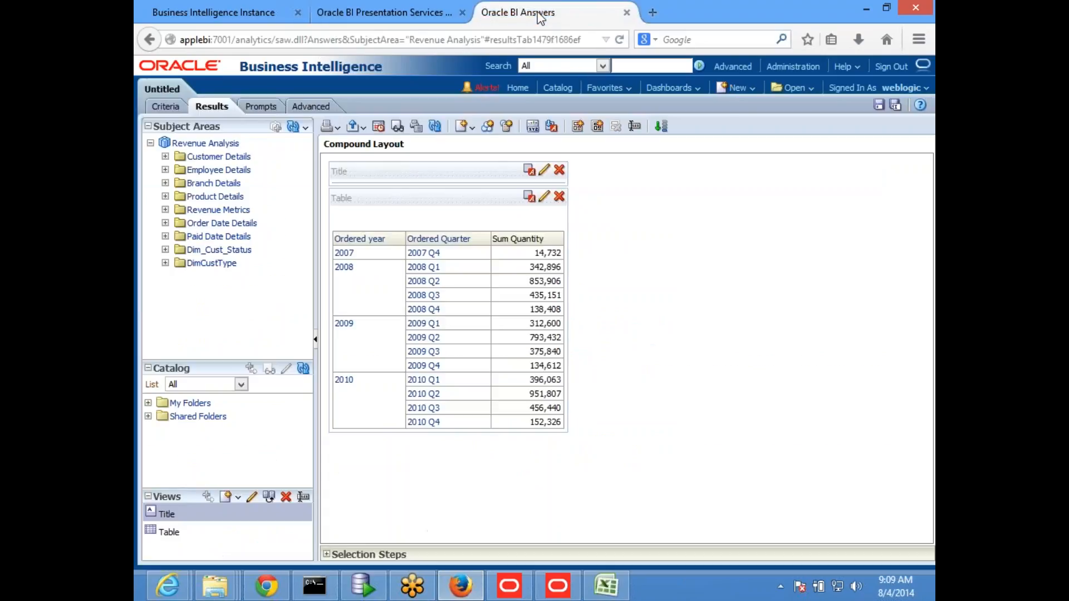
{"action": "left_click", "coordinate": [735, 88]}
{"action": "left_click", "coordinate": [740, 127]}
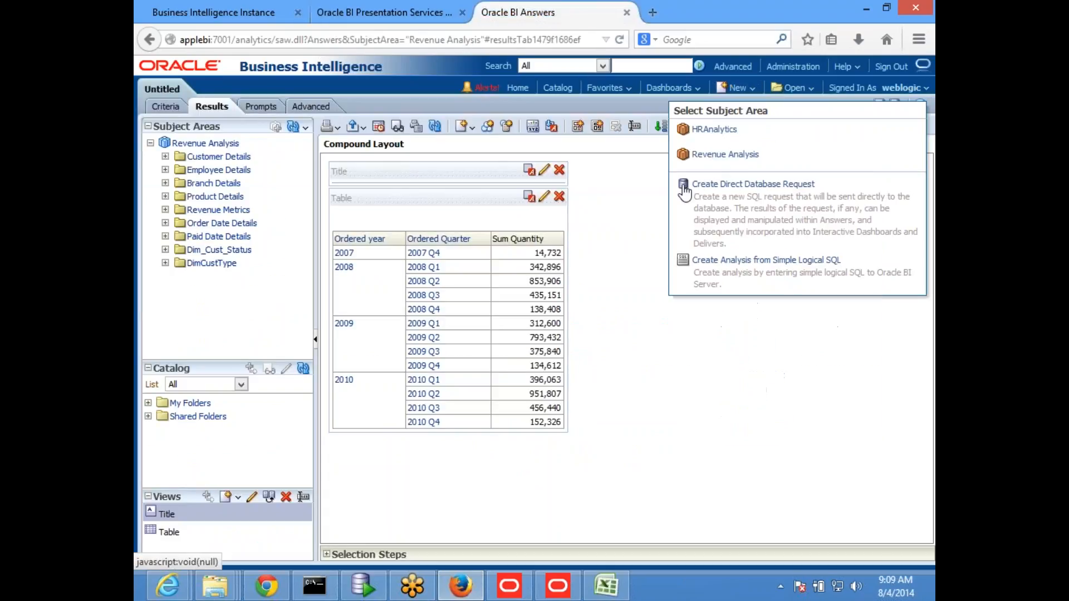
{"action": "left_click", "coordinate": [708, 155]}
{"action": "left_click", "coordinate": [641, 278]}
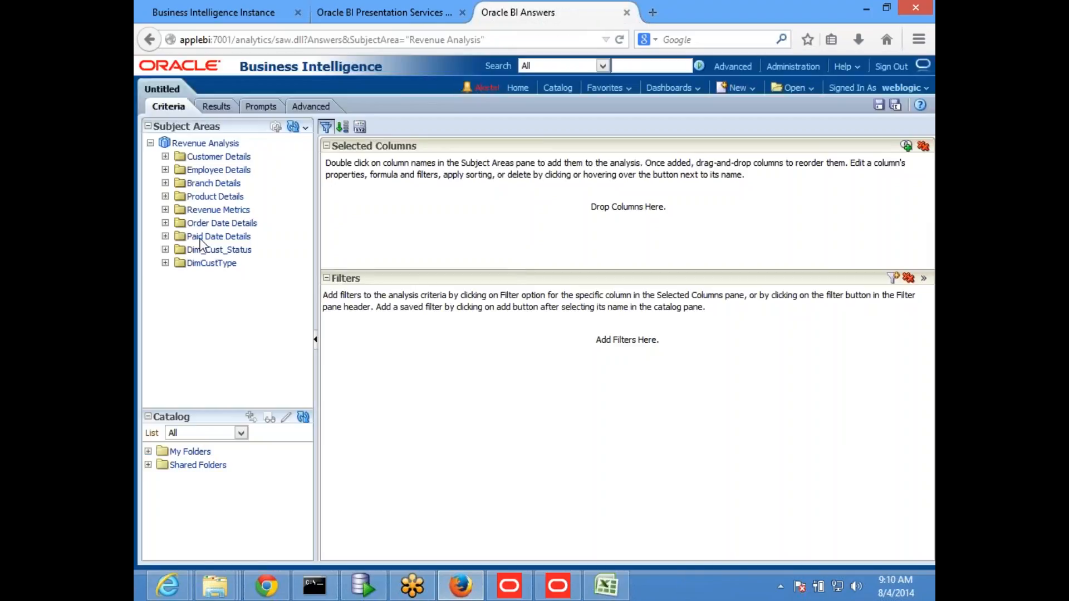
Step: Add Ordered year and Ordered Quarter from Order Date Details to the analysis criteria
{"action": "left_click", "coordinate": [165, 224]}
{"action": "scroll", "coordinate": [256, 290], "scroll_direction": "down", "scroll_amount": 5}
{"action": "scroll", "coordinate": [265, 316], "scroll_direction": "down", "scroll_amount": 4}
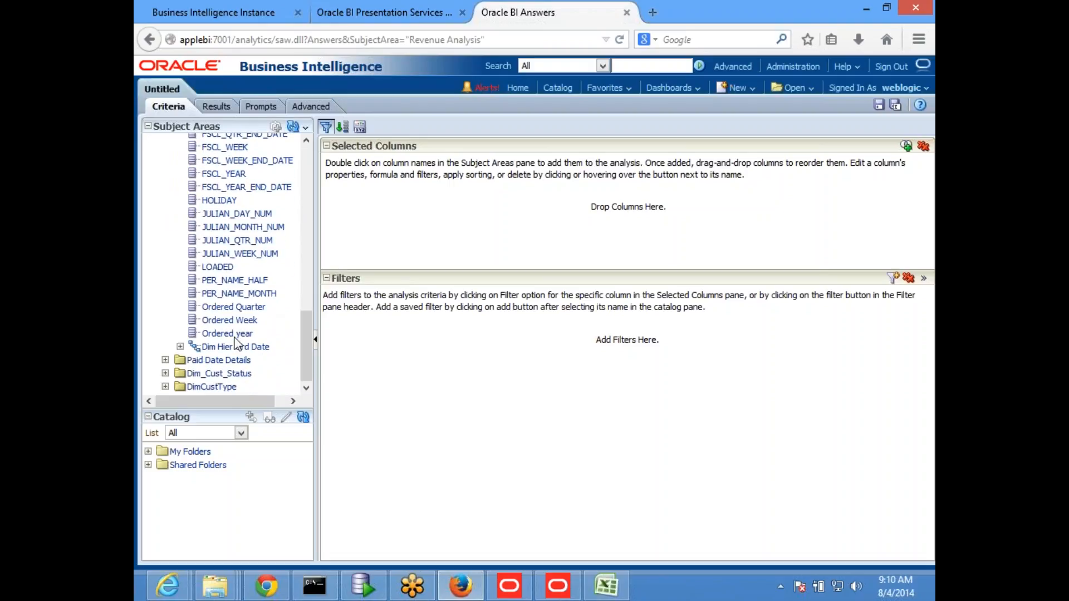
{"action": "double_click", "coordinate": [235, 334]}
{"action": "double_click", "coordinate": [239, 308]}
Step: Add Sum Quantity and Till Year Revenue from Revenue Metrics to the criteria and run the analysis results
{"action": "scroll", "coordinate": [272, 276], "scroll_direction": "up", "scroll_amount": 5}
{"action": "scroll", "coordinate": [273, 276], "scroll_direction": "up", "scroll_amount": 5}
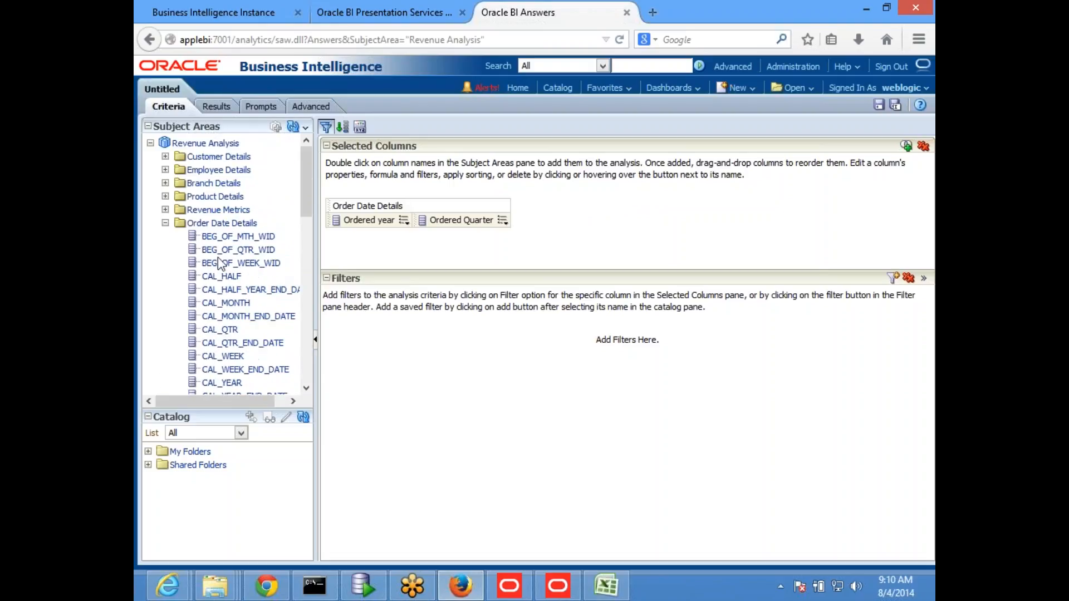
{"action": "left_click", "coordinate": [165, 210]}
{"action": "scroll", "coordinate": [238, 273], "scroll_direction": "down", "scroll_amount": 7}
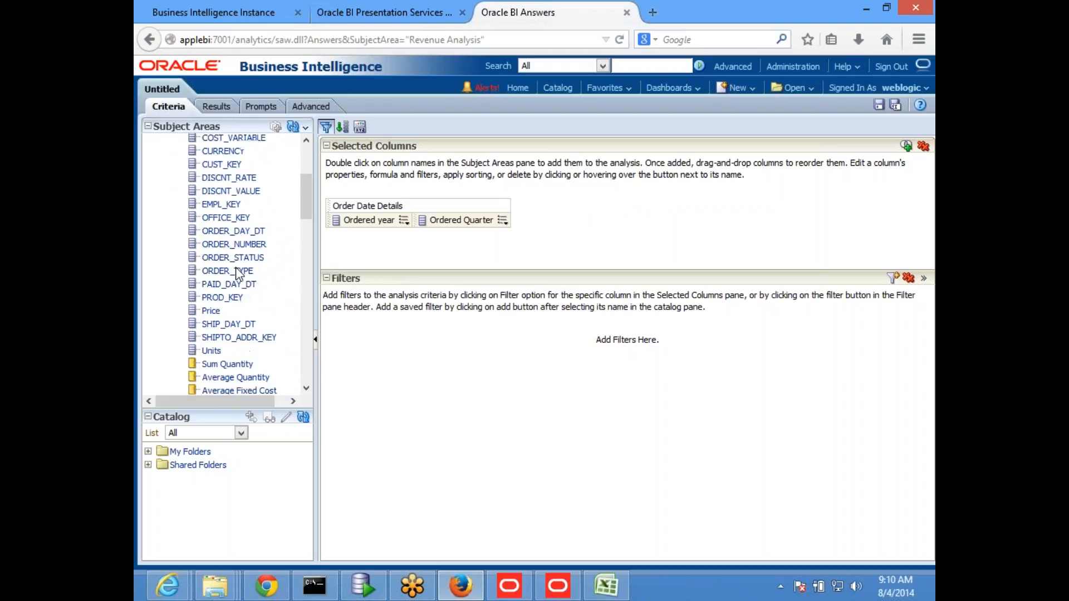
{"action": "double_click", "coordinate": [228, 256]}
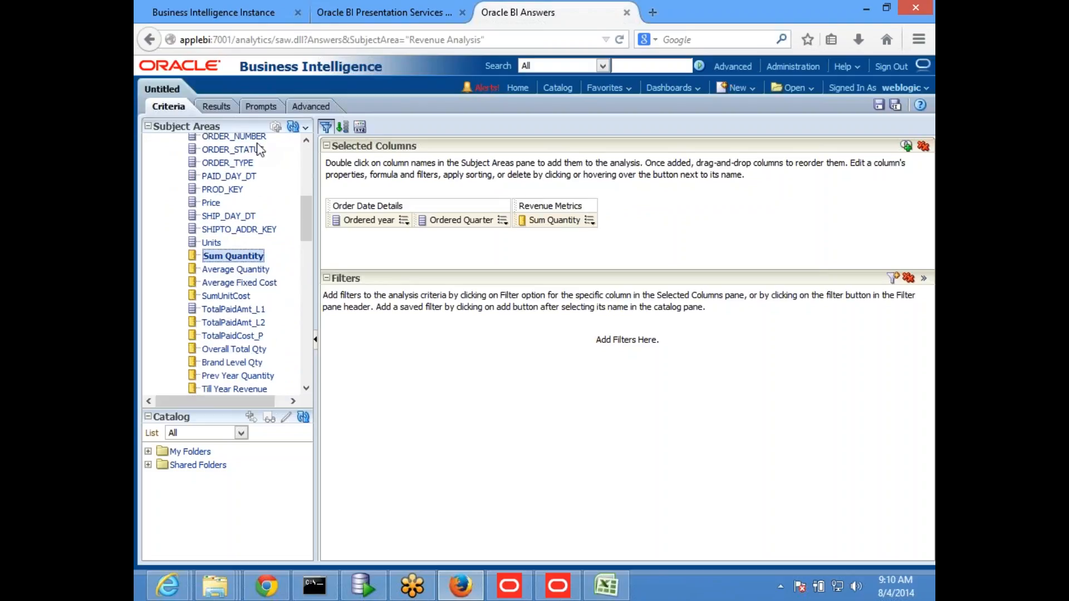
{"action": "scroll", "coordinate": [246, 301], "scroll_direction": "down", "scroll_amount": 3}
{"action": "double_click", "coordinate": [239, 283]}
{"action": "left_click", "coordinate": [215, 107]}
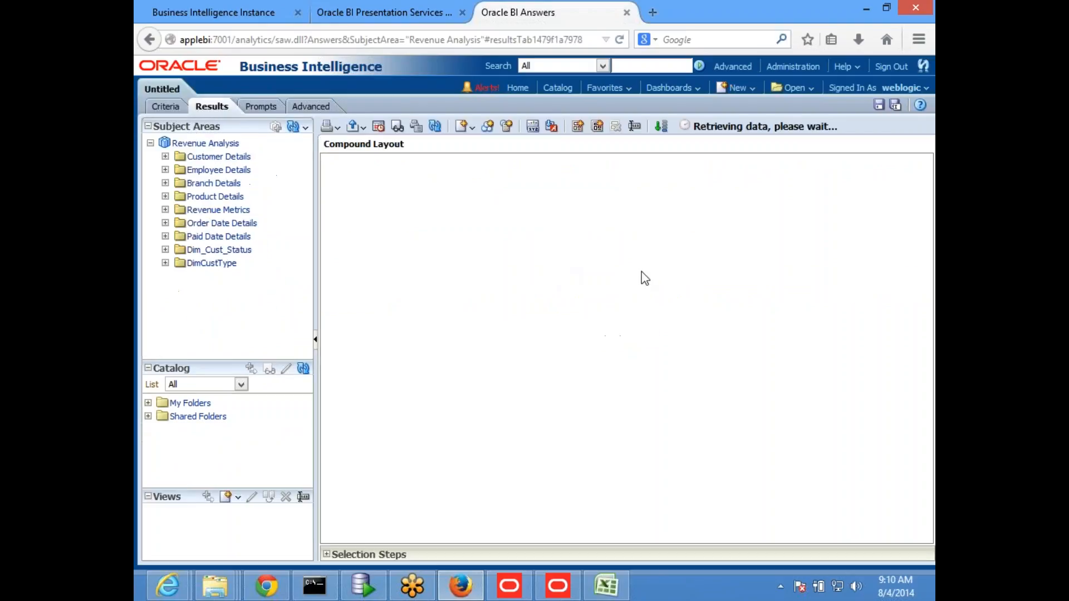
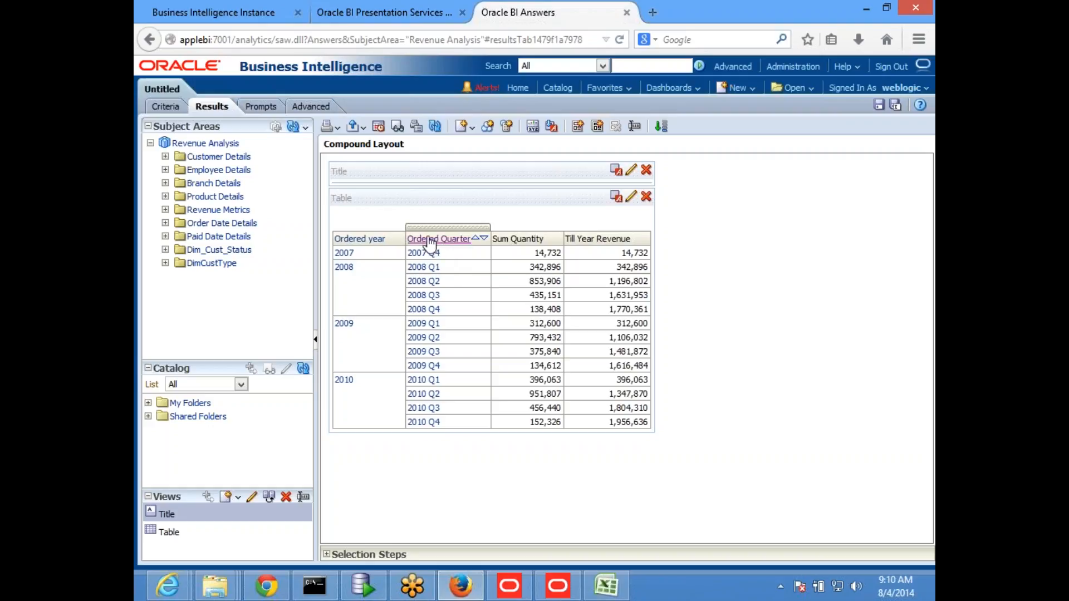
Step: Drill the Ordered Quarter column down to month level and examine the cumulative Till Year Revenue values
{"action": "left_click", "coordinate": [431, 239]}
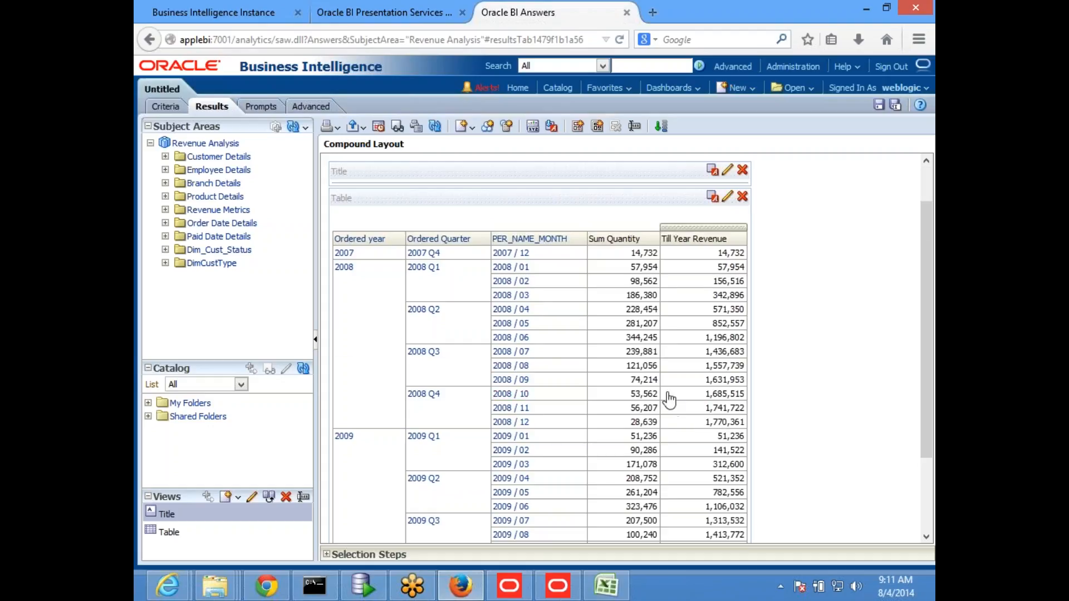
{"action": "scroll", "coordinate": [670, 394], "scroll_direction": "down", "scroll_amount": 3}
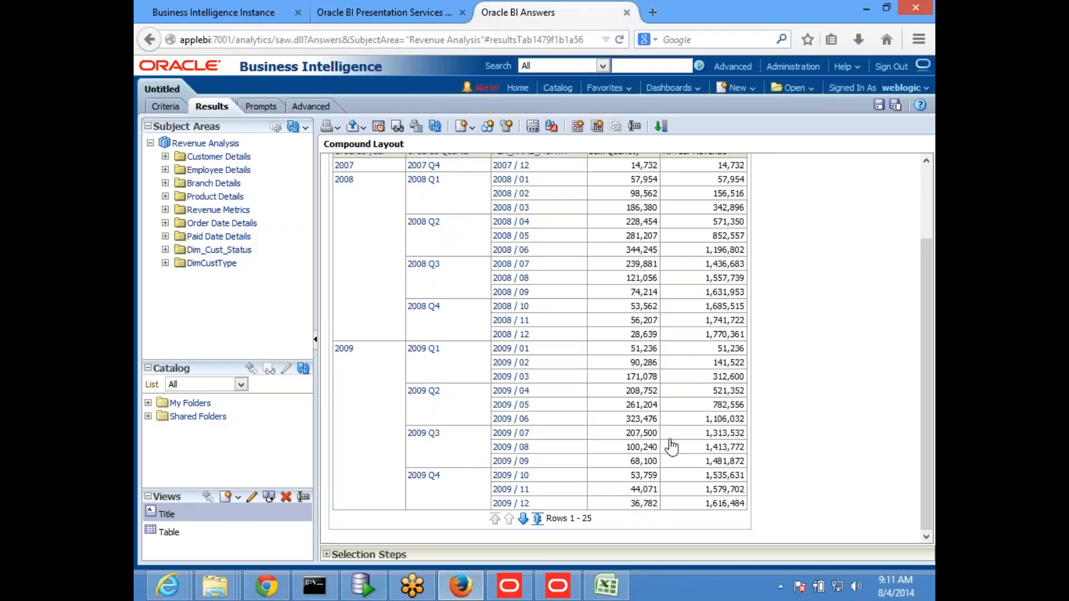
{"action": "scroll", "coordinate": [612, 310], "scroll_direction": "up", "scroll_amount": 3}
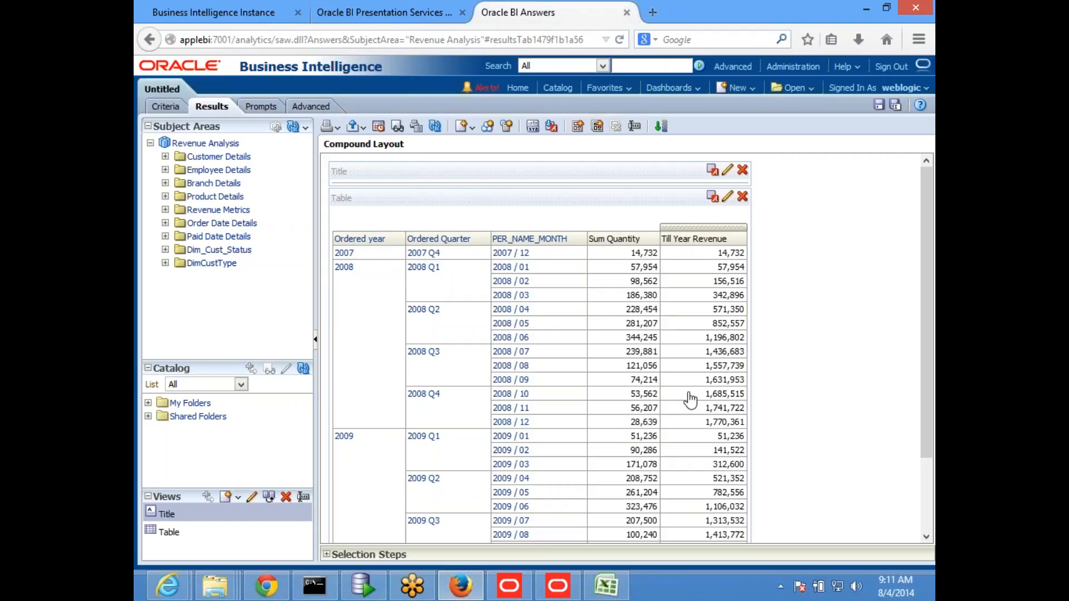
Step: Close the Oracle BI Answers page without saving the analysis and switch to the Oracle BI Administration Tool
{"action": "left_click", "coordinate": [397, 17]}
{"action": "left_click", "coordinate": [536, 10]}
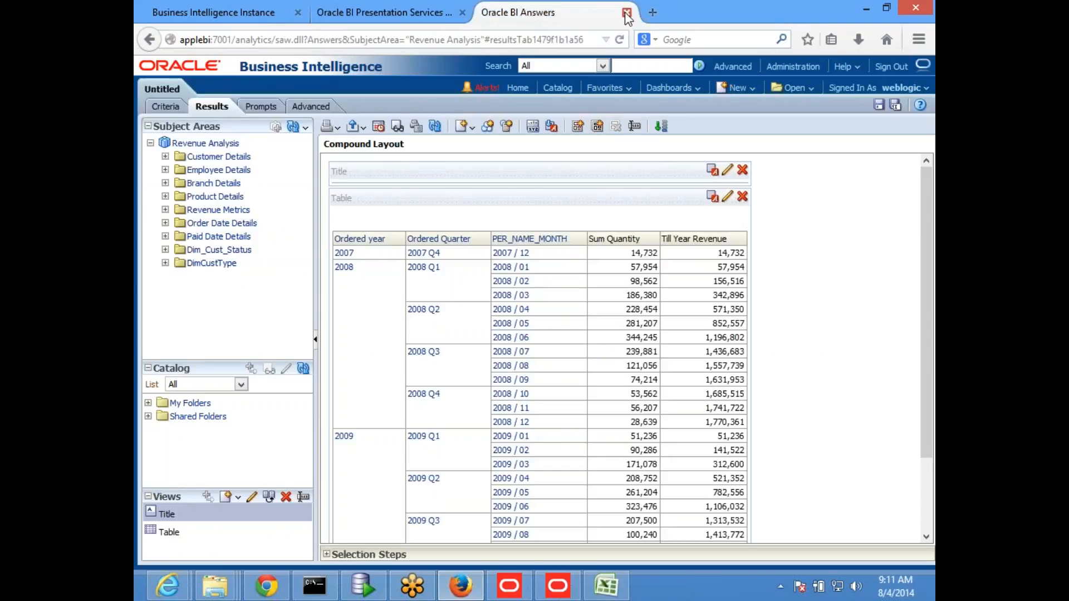
{"action": "left_click", "coordinate": [627, 12]}
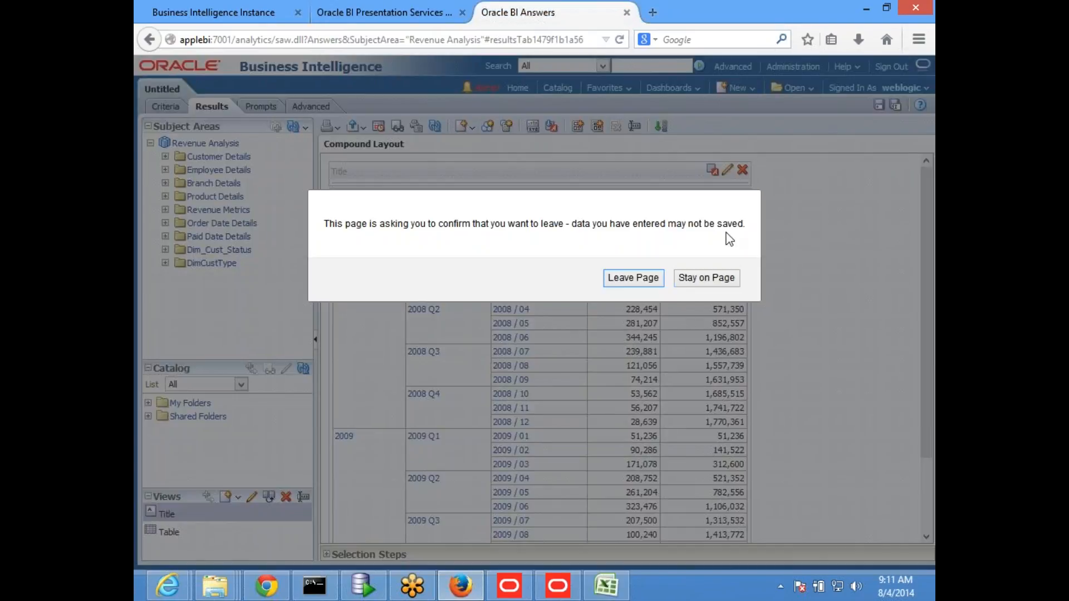
{"action": "left_click", "coordinate": [631, 279]}
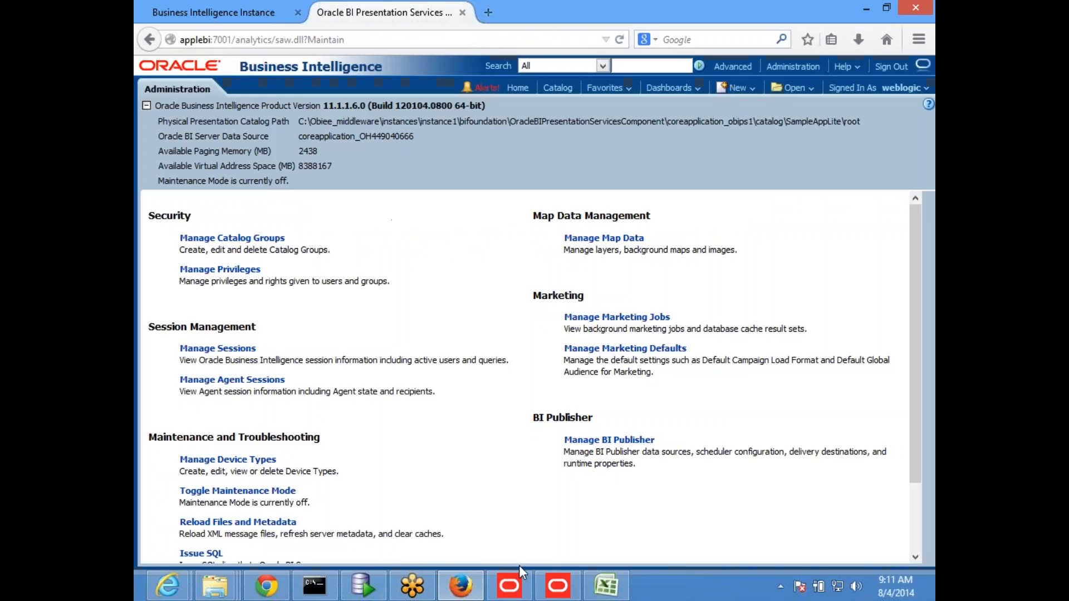
{"action": "key", "text": "alt+Tab"}
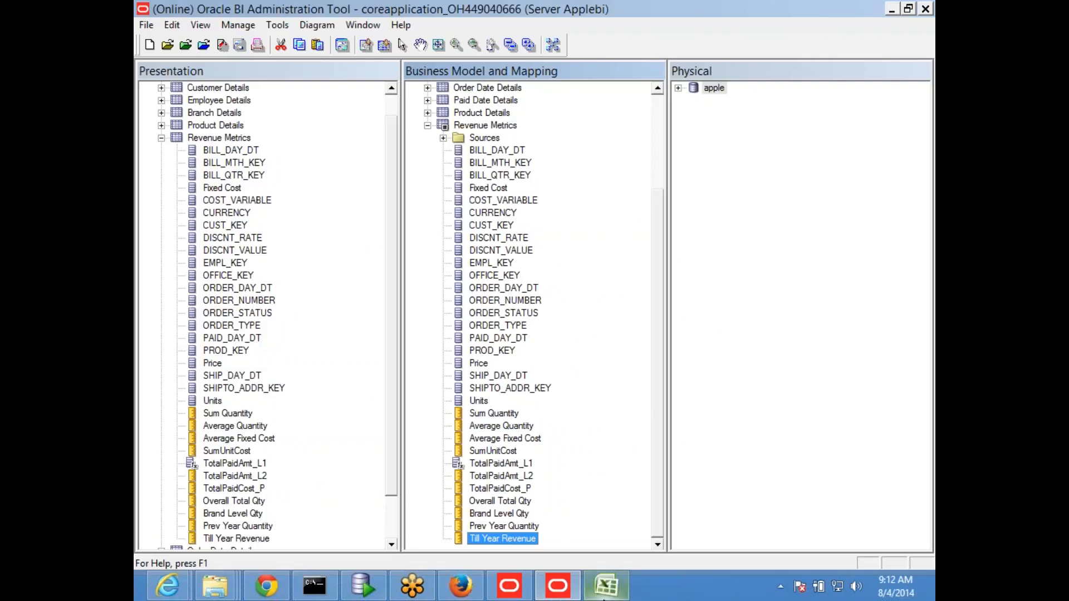
Step: Switch to the obiee_NEW workbook in Excel and enter 4, 5, 6, 7, 8, 8, 8 in cells I10 to I16
{"action": "left_click", "coordinate": [605, 586]}
{"action": "left_click", "coordinate": [381, 396]}
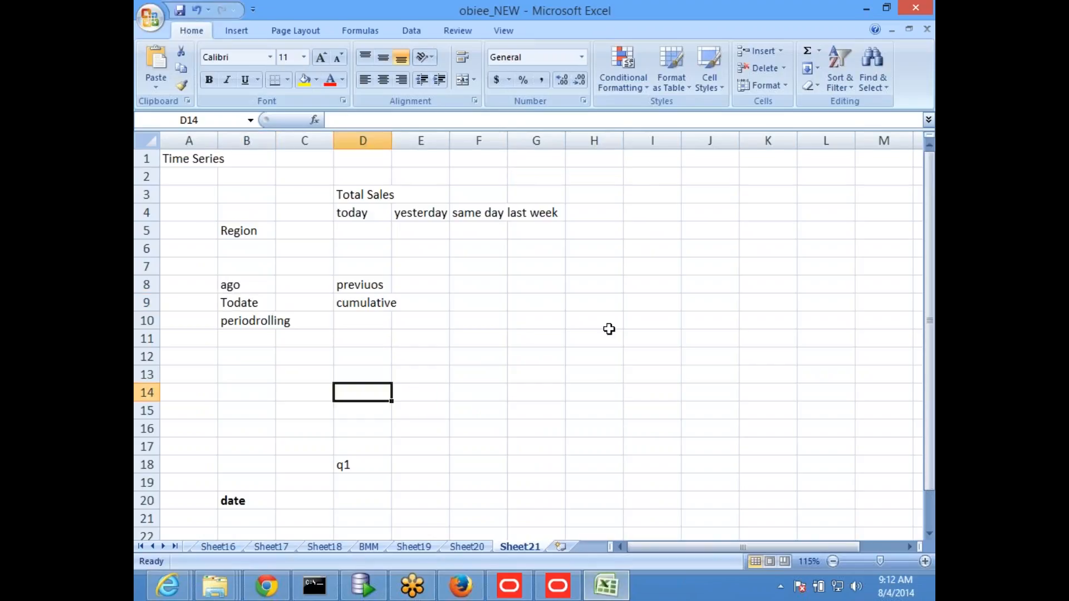
{"action": "left_click", "coordinate": [649, 320]}
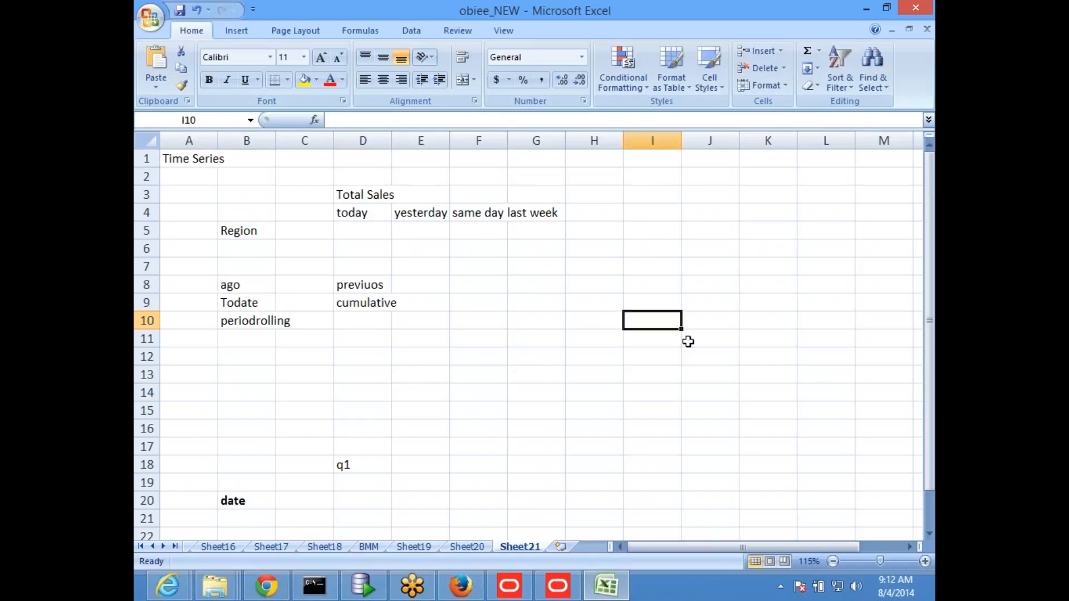
{"action": "type", "text": "4"}
{"action": "key", "text": "Return"}
{"action": "type", "text": "5"}
{"action": "key", "text": "Return"}
{"action": "type", "text": "6"}
{"action": "key", "text": "Return"}
{"action": "type", "text": "7 8 8"}
{"action": "key", "text": "Return"}
{"action": "type", "text": "8"}
{"action": "key", "text": "Return"}
{"action": "key", "text": "Up"}
{"action": "key", "text": "Up"}
{"action": "key", "text": "Up"}
{"action": "key", "text": "Up"}
{"action": "key", "text": "Up"}
{"action": "key", "text": "Up"}
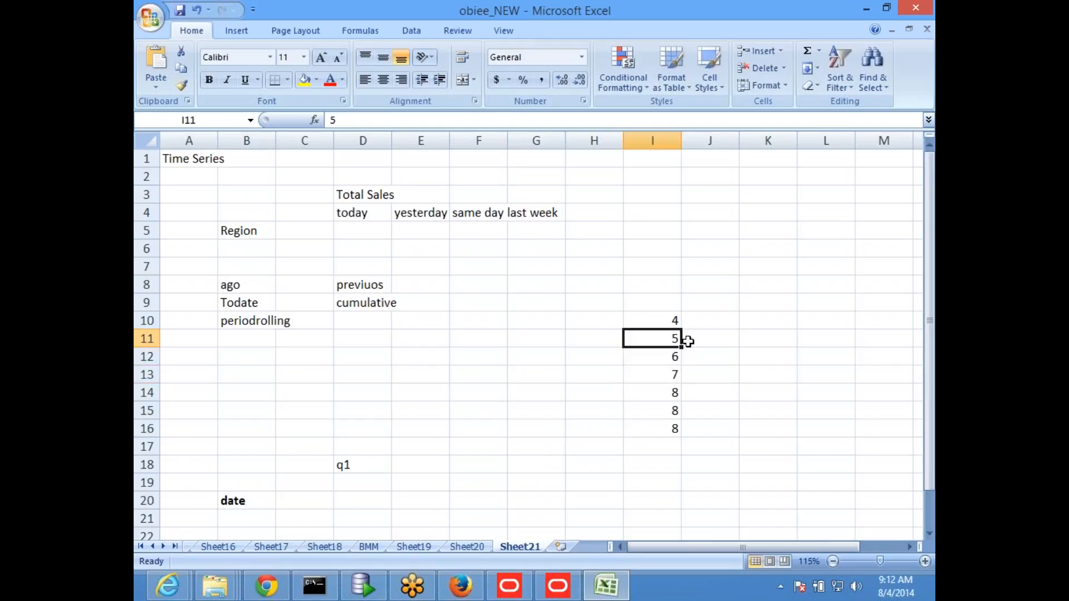
Step: Set cell I10 to 99 and cell I12 to 4 in the sample column
{"action": "left_click", "coordinate": [806, 360]}
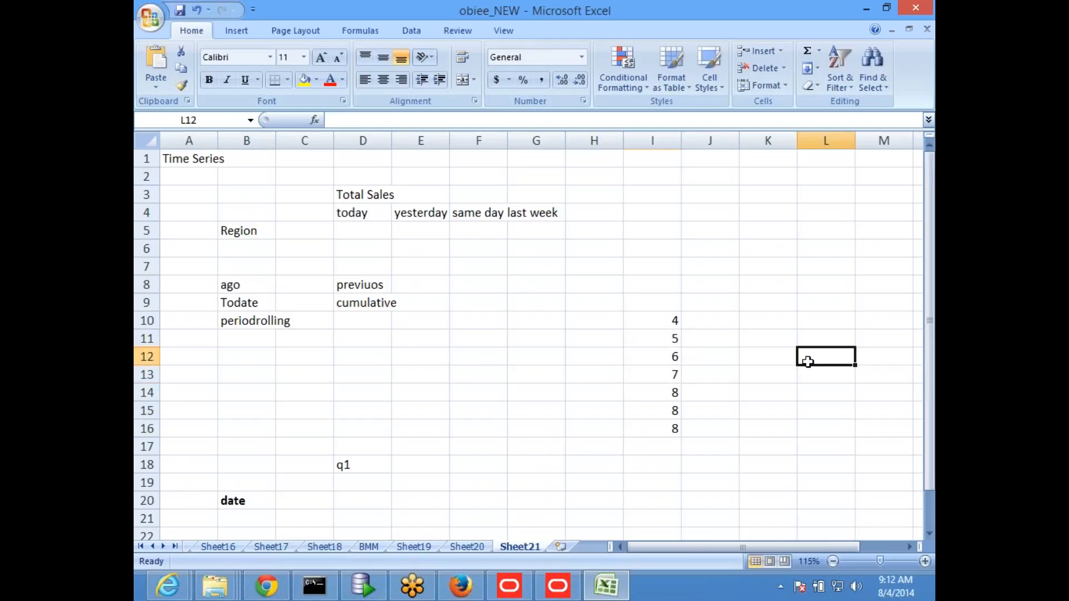
{"action": "left_click", "coordinate": [663, 319]}
{"action": "left_click_drag", "start_coordinate": [662, 333], "coordinate": [656, 429]}
{"action": "left_click", "coordinate": [658, 410]}
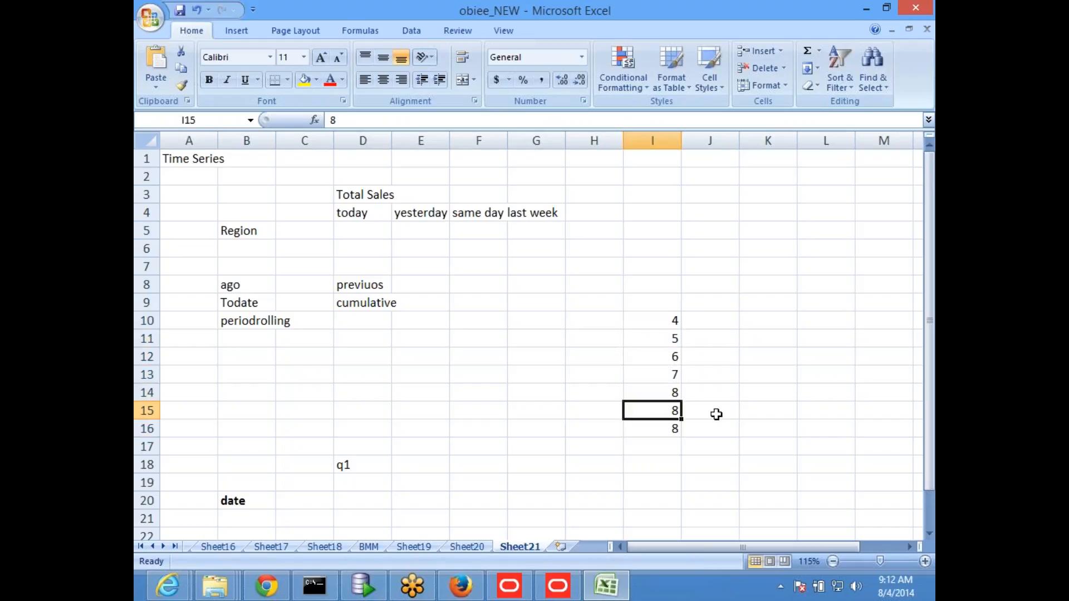
{"action": "key", "text": "Up"}
{"action": "key", "text": "Up"}
{"action": "key", "text": "Up"}
{"action": "key", "text": "Up"}
{"action": "key", "text": "Up"}
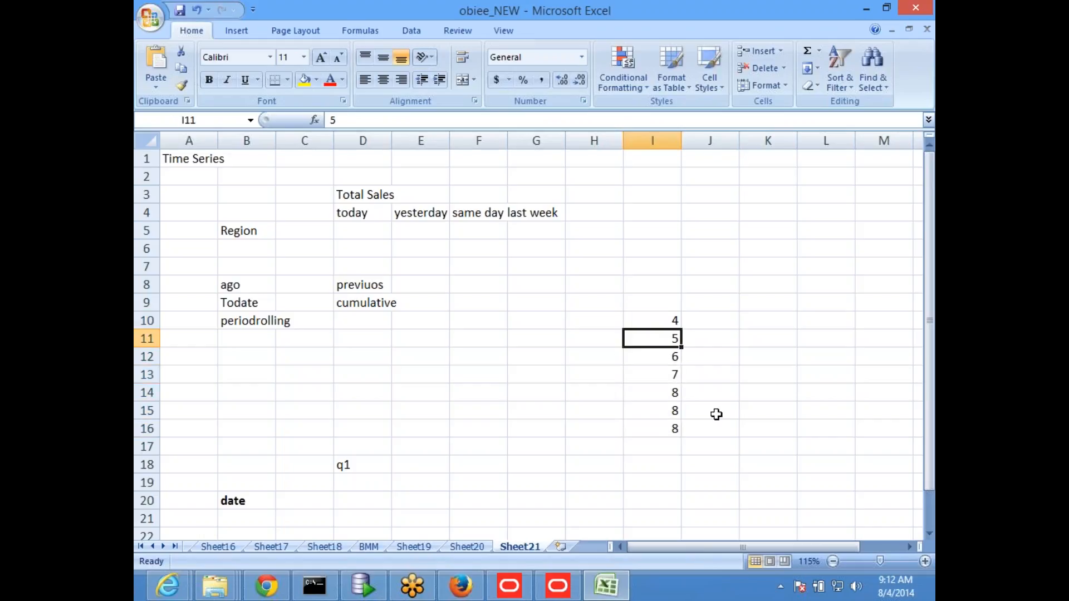
{"action": "type", "text": "99"}
{"action": "key", "text": "Down"}
{"action": "key", "text": "Down"}
{"action": "type", "text": "4"}
{"action": "key", "text": "Down"}
{"action": "key", "text": "Down"}
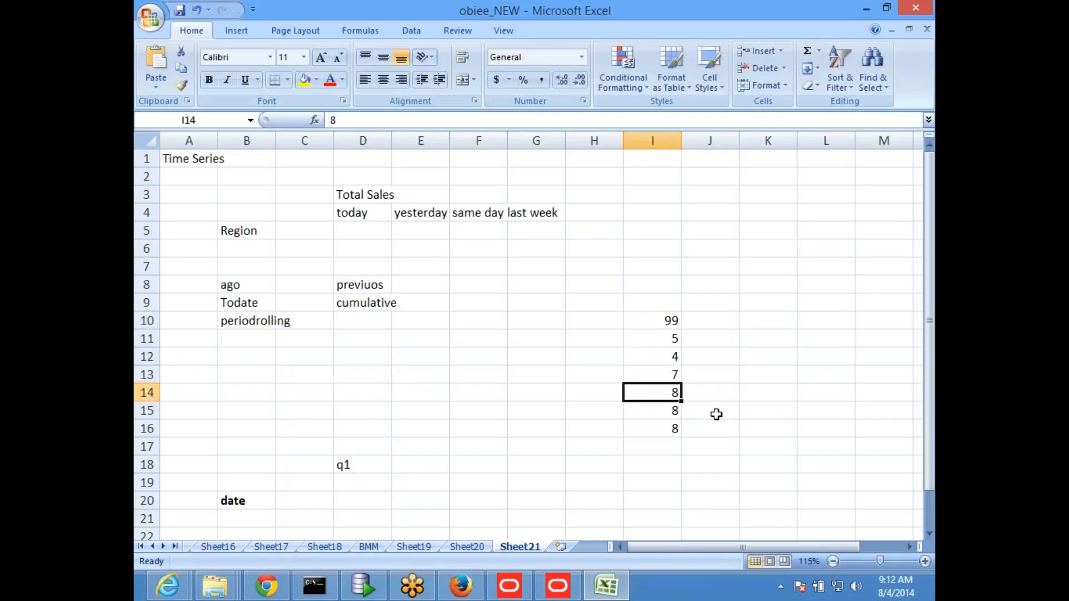
Step: Examine ranges before and after the current value in column I, such as I12:I14 and I10:I14
{"action": "left_click", "coordinate": [757, 415]}
{"action": "left_click", "coordinate": [718, 359]}
{"action": "left_click", "coordinate": [657, 359]}
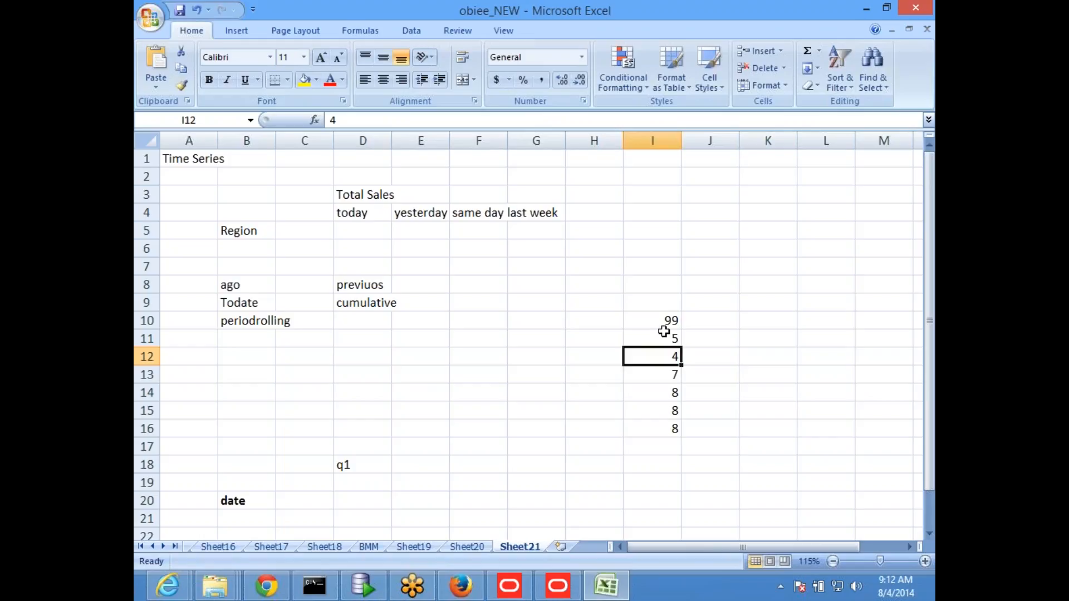
{"action": "left_click_drag", "start_coordinate": [662, 318], "coordinate": [662, 344]}
{"action": "left_click", "coordinate": [718, 365]}
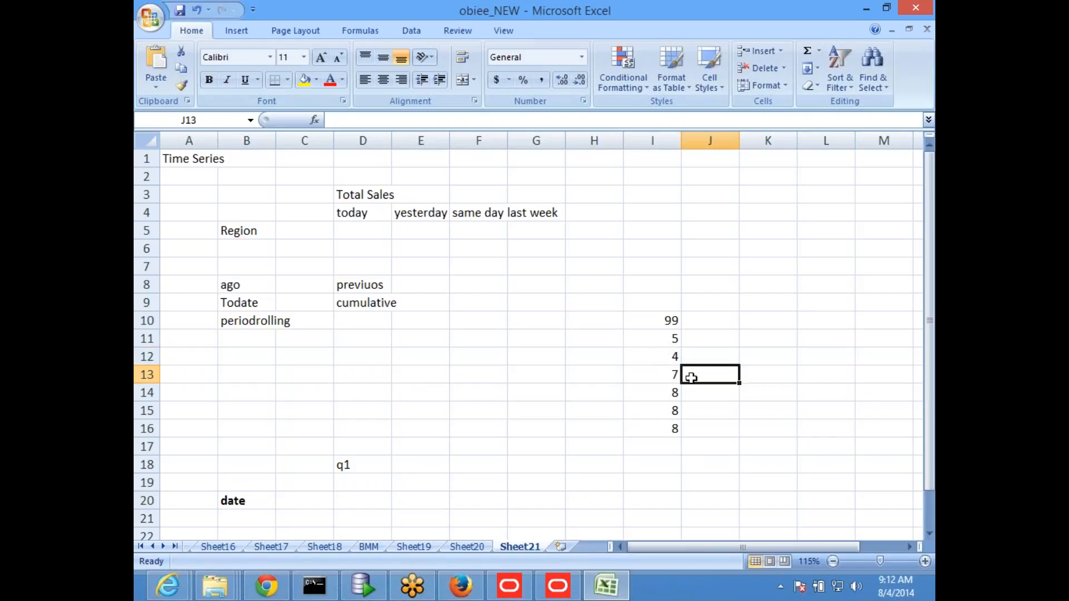
{"action": "left_click", "coordinate": [661, 393]}
{"action": "left_click_drag", "start_coordinate": [660, 393], "coordinate": [661, 357]}
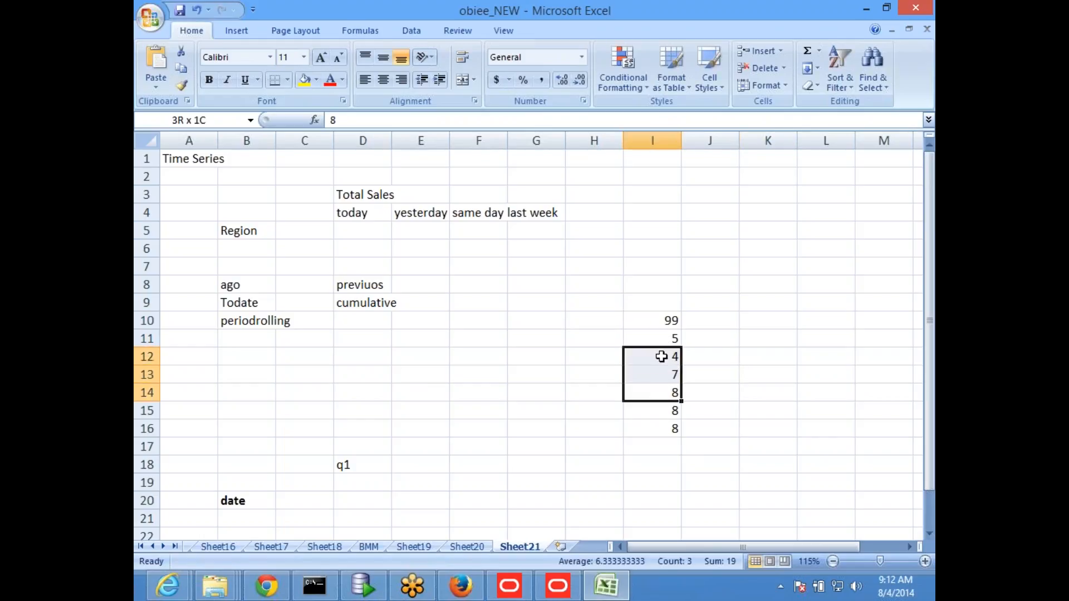
{"action": "left_click", "coordinate": [768, 374]}
{"action": "left_click", "coordinate": [666, 356]}
{"action": "left_click", "coordinate": [662, 319]}
{"action": "left_click_drag", "start_coordinate": [661, 319], "coordinate": [670, 395]}
Step: Make the sample value in cell I13 bold to mark it as the current period
{"action": "left_click", "coordinate": [730, 390]}
{"action": "left_click", "coordinate": [657, 374]}
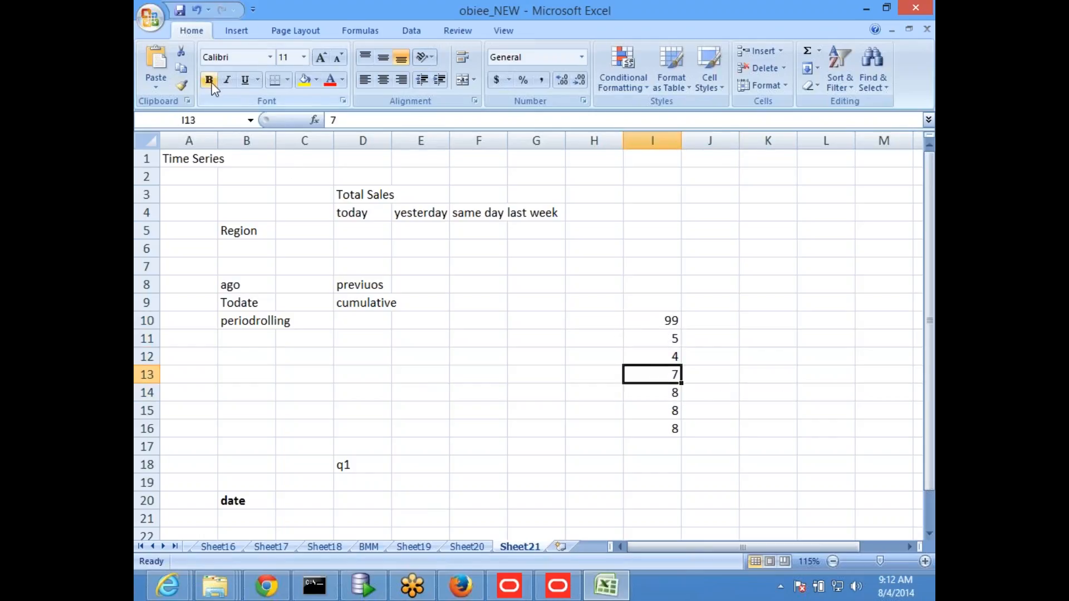
{"action": "left_click", "coordinate": [719, 363]}
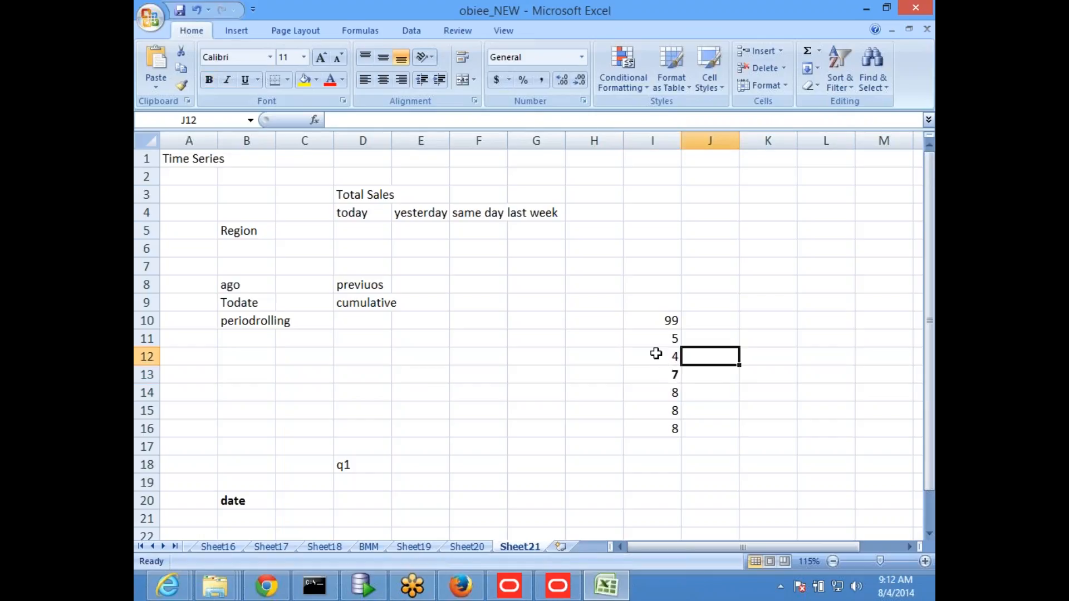
Step: Check the sums of I11:I13 and I13:I15, then enter 16 in J13 as the rolling total of I11:I13
{"action": "left_click_drag", "start_coordinate": [662, 340], "coordinate": [661, 369]}
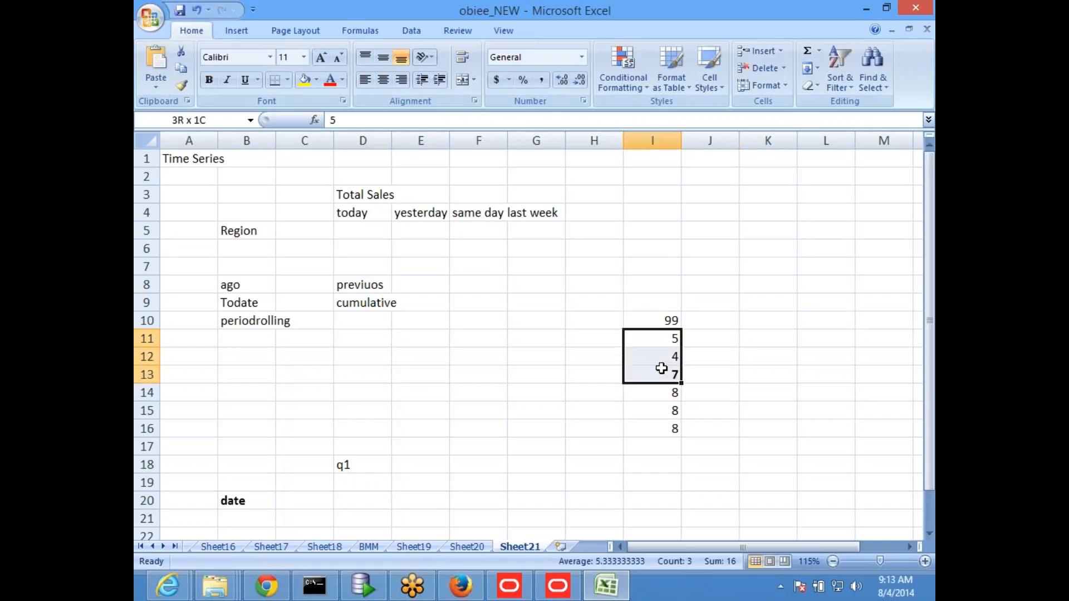
{"action": "left_click", "coordinate": [707, 391]}
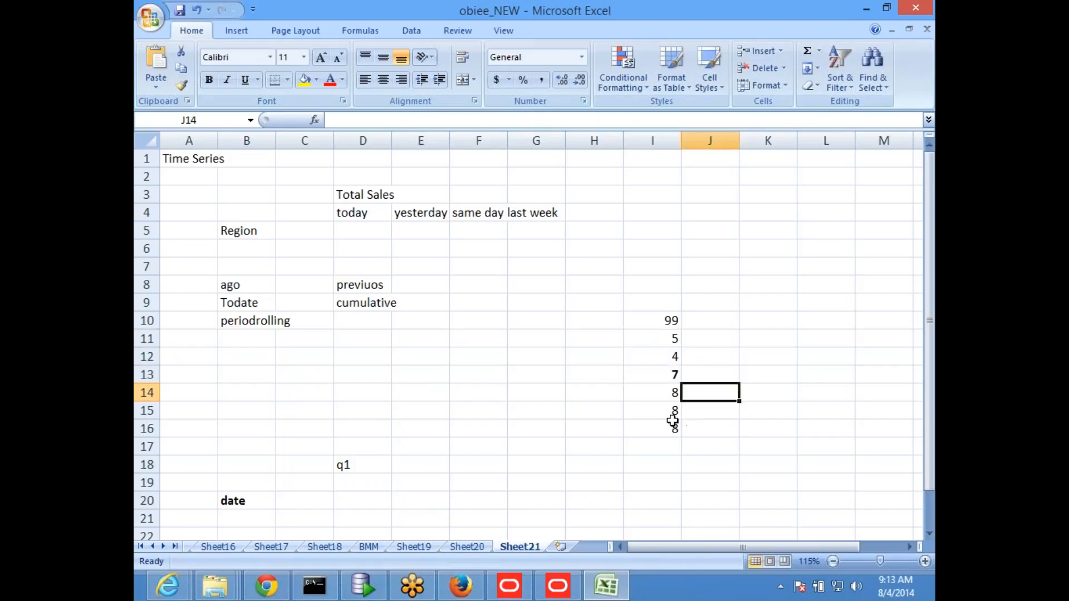
{"action": "left_click_drag", "start_coordinate": [660, 413], "coordinate": [659, 375]}
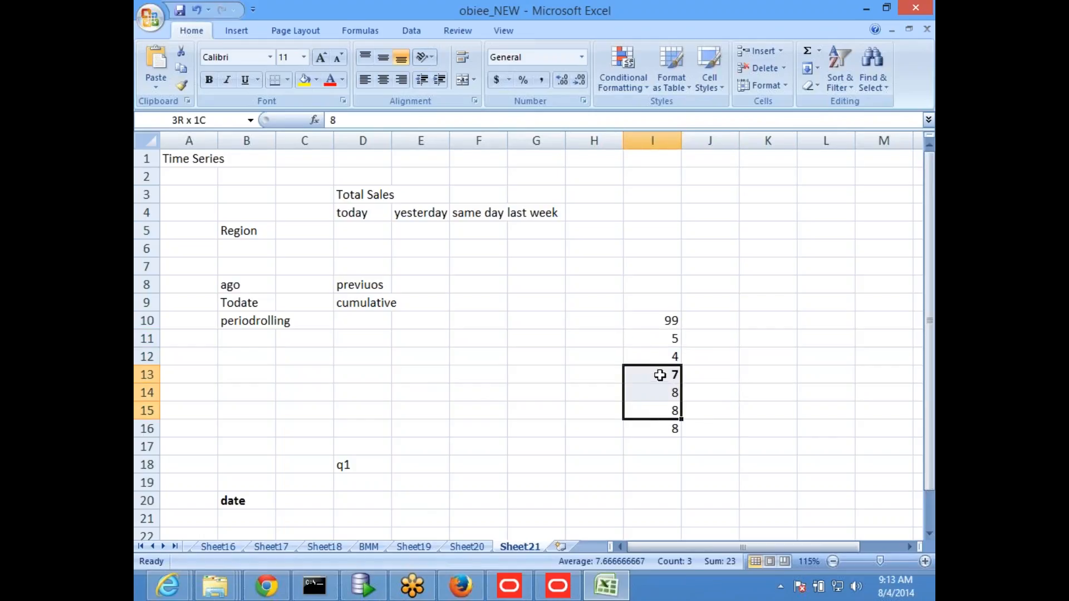
{"action": "left_click", "coordinate": [735, 369]}
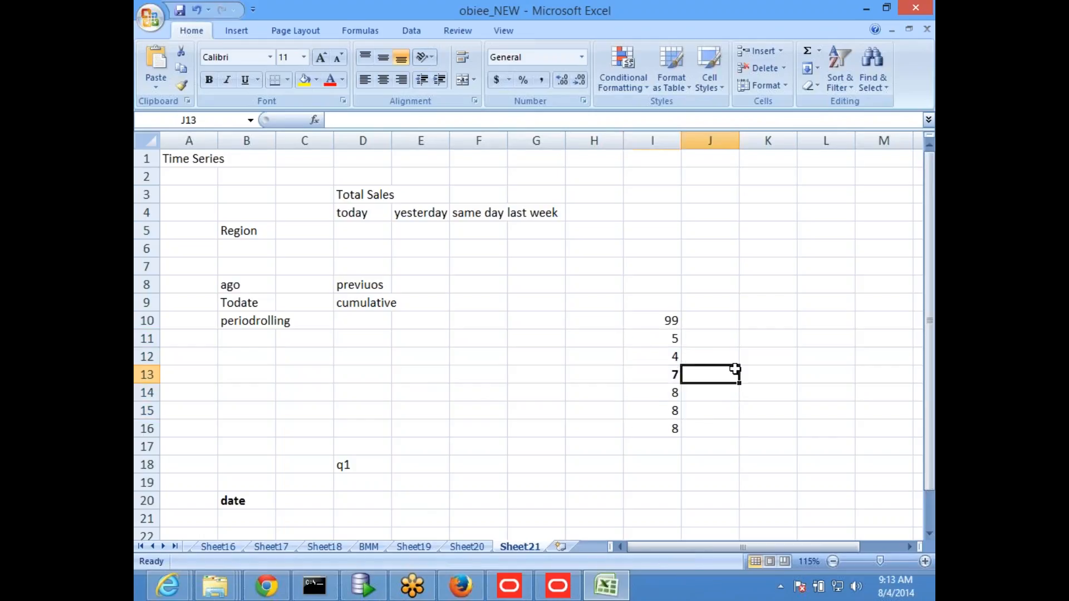
{"action": "left_click", "coordinate": [660, 372]}
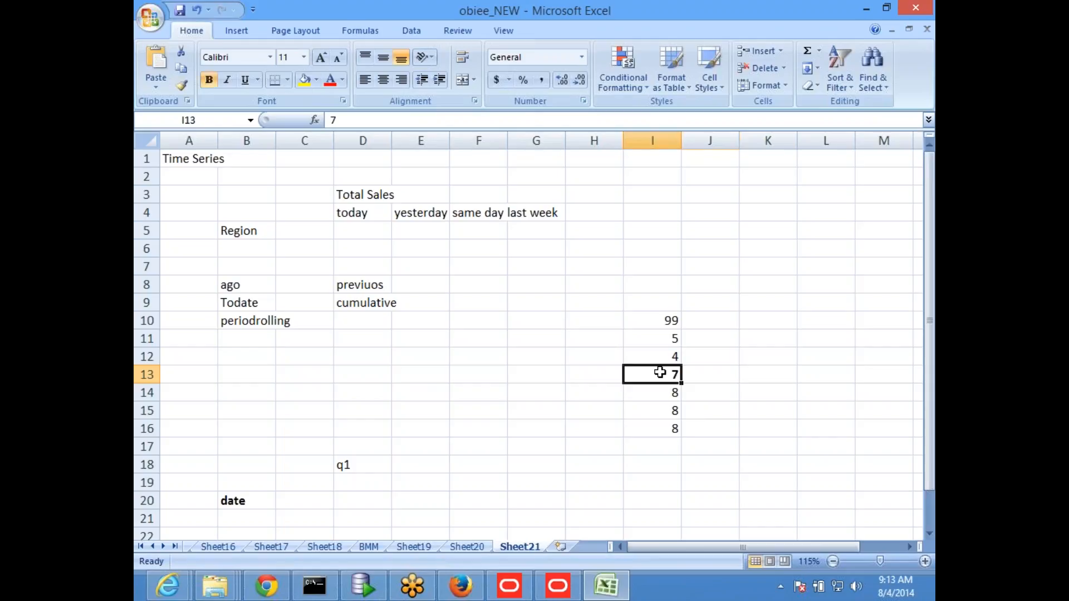
{"action": "left_click_drag", "start_coordinate": [655, 337], "coordinate": [653, 374]}
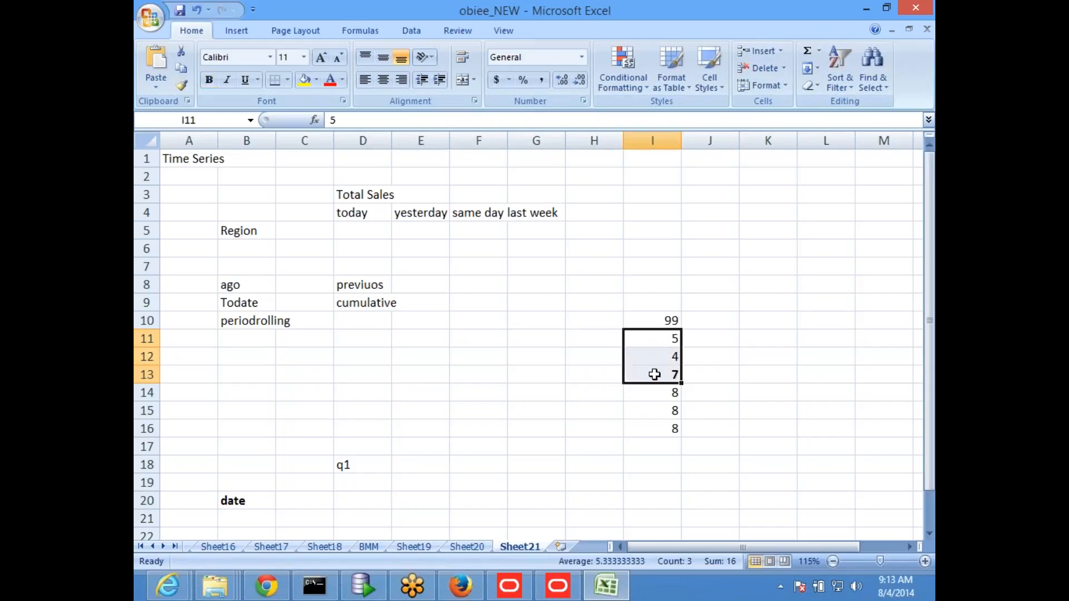
{"action": "left_click", "coordinate": [711, 379]}
{"action": "type", "text": "16"}
{"action": "left_click", "coordinate": [743, 460]}
Step: Enter 23 in K13 as the forward rolling total of I13:I15
{"action": "left_click", "coordinate": [659, 372]}
{"action": "left_click_drag", "start_coordinate": [658, 372], "coordinate": [670, 409]}
{"action": "left_click", "coordinate": [766, 373]}
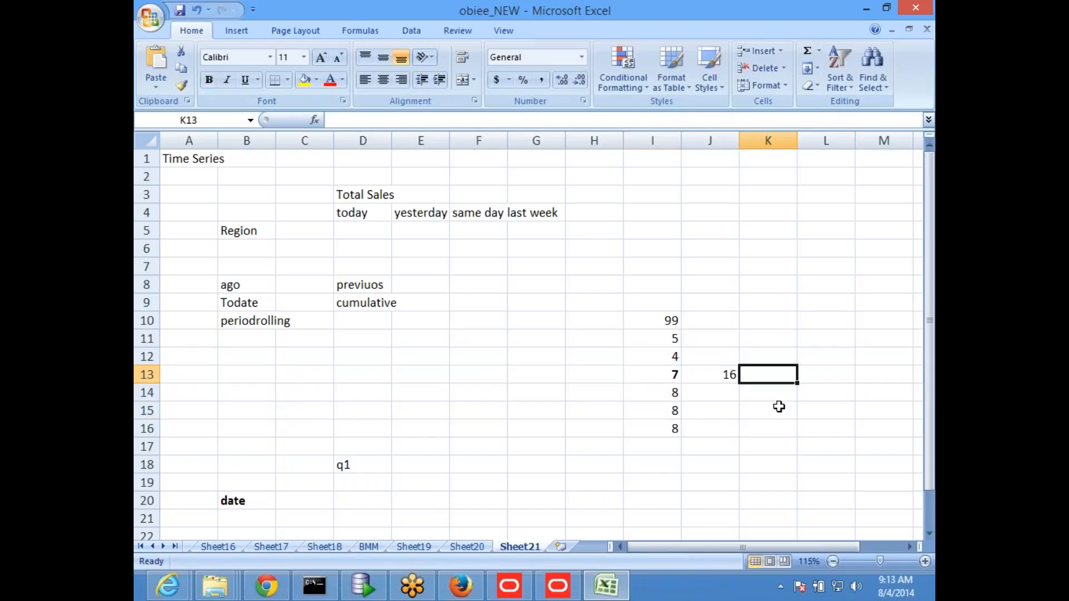
{"action": "type", "text": "2"}
{"action": "type", "text": "3"}
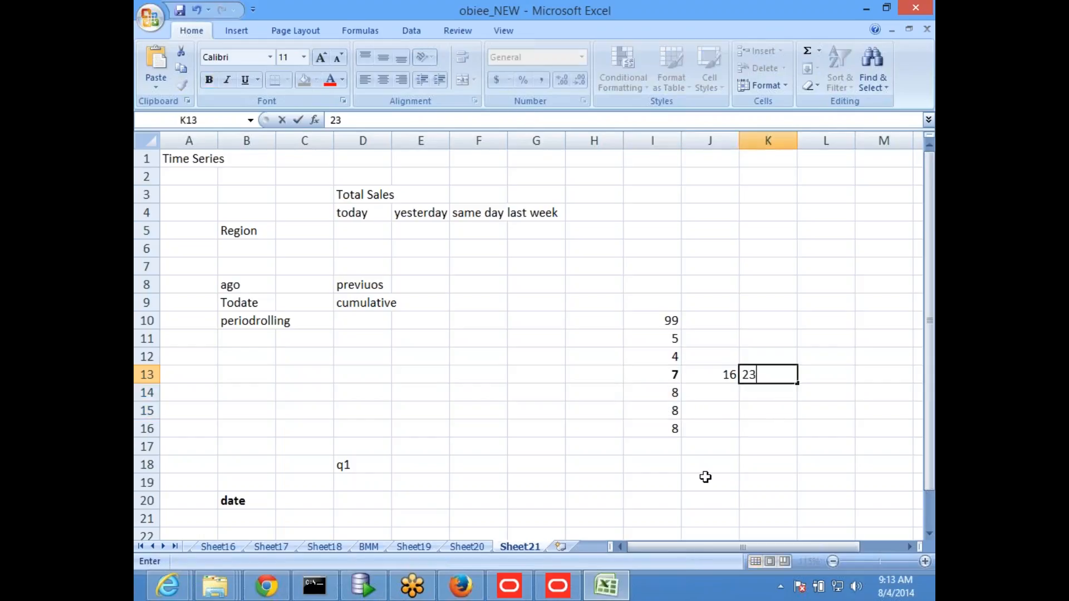
{"action": "left_click", "coordinate": [703, 476]}
Step: Enter 32 in L13 as the rolling total of I11:I15
{"action": "left_click", "coordinate": [661, 339]}
{"action": "left_click_drag", "start_coordinate": [660, 339], "coordinate": [672, 405]}
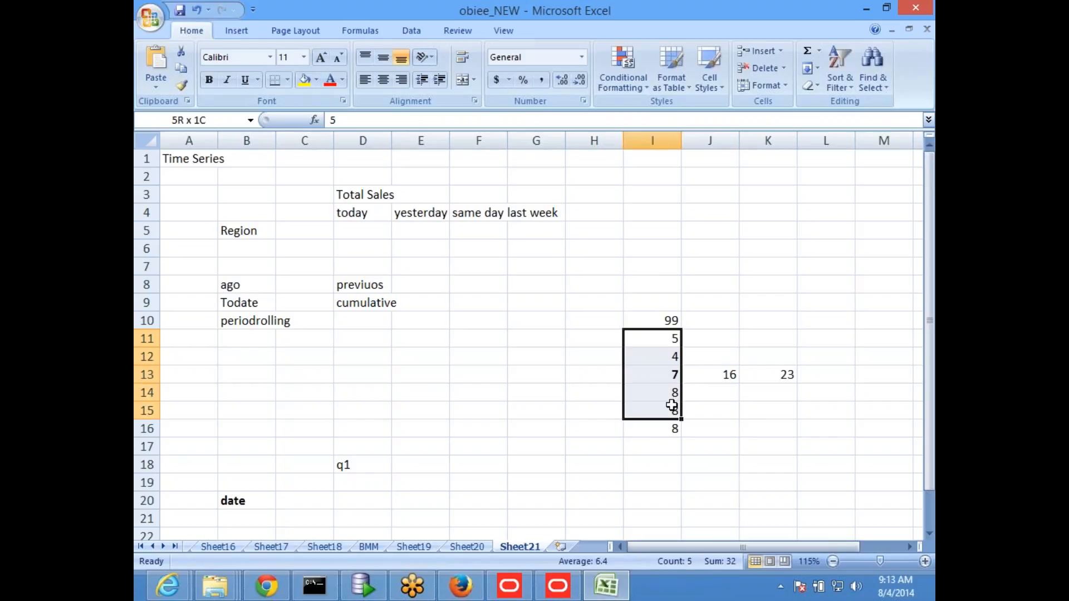
{"action": "left_click", "coordinate": [835, 380]}
{"action": "type", "text": "32"}
{"action": "left_click", "coordinate": [810, 435]}
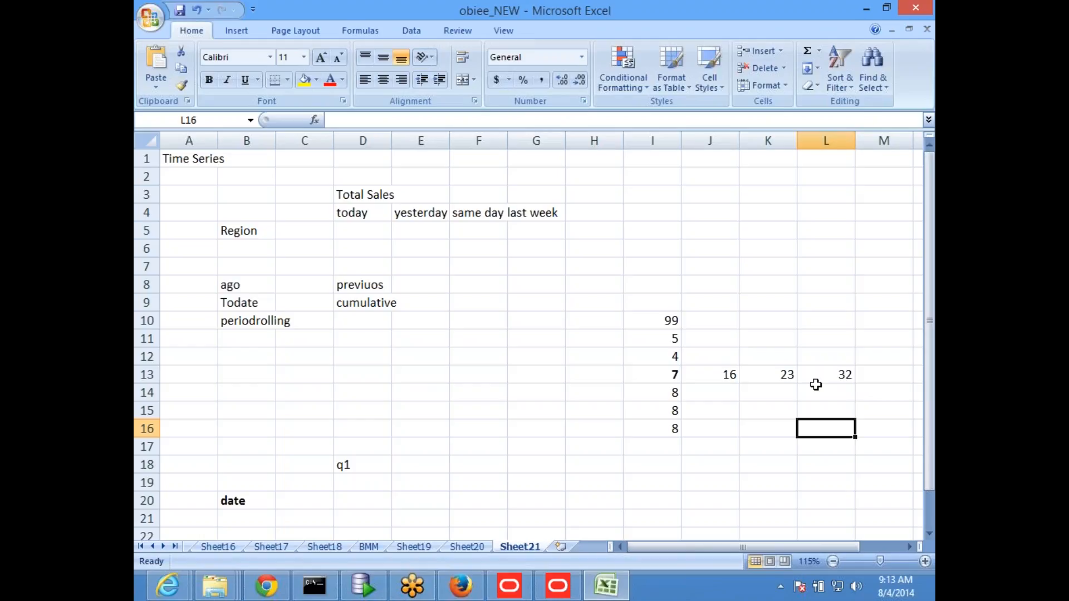
Step: Review the rolling totals in J13:L13 and the periodrolling entry in B10
{"action": "left_click", "coordinate": [712, 369]}
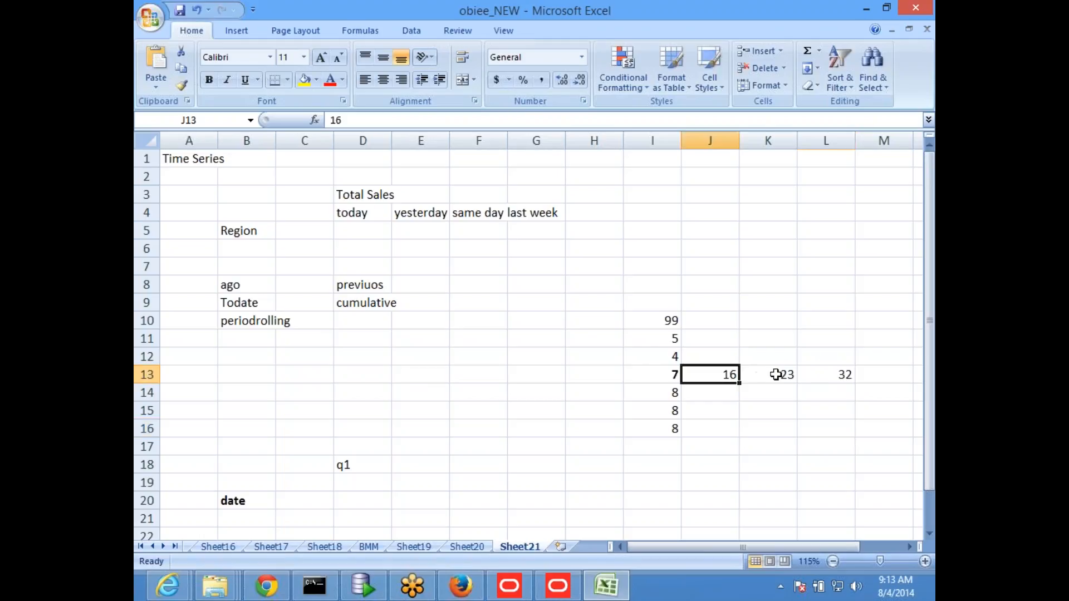
{"action": "left_click", "coordinate": [786, 376]}
{"action": "left_click", "coordinate": [827, 376]}
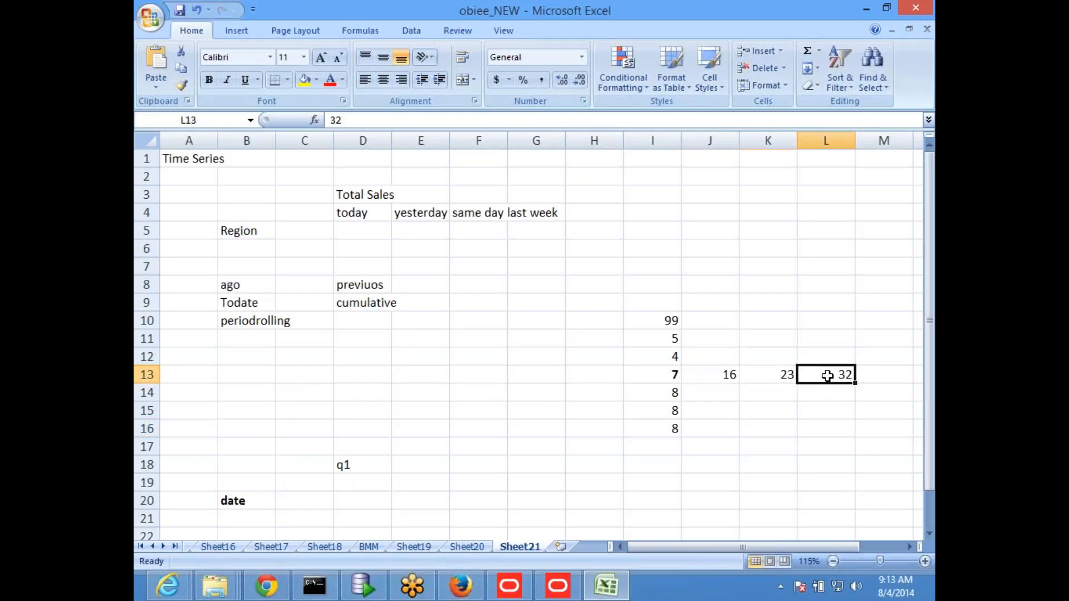
{"action": "left_click", "coordinate": [252, 325]}
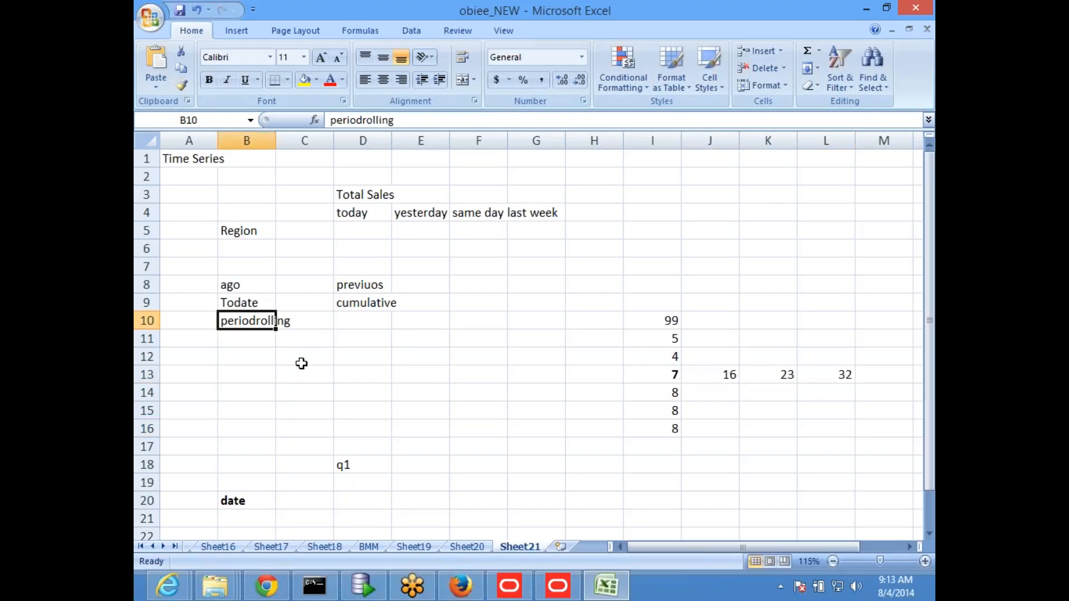
{"action": "left_click", "coordinate": [422, 398]}
Step: Switch to the Oracle BI Administration Tool, duplicate the Sum Quantity logical column in Revenue Metrics, and check out the required objects
{"action": "left_click", "coordinate": [558, 585]}
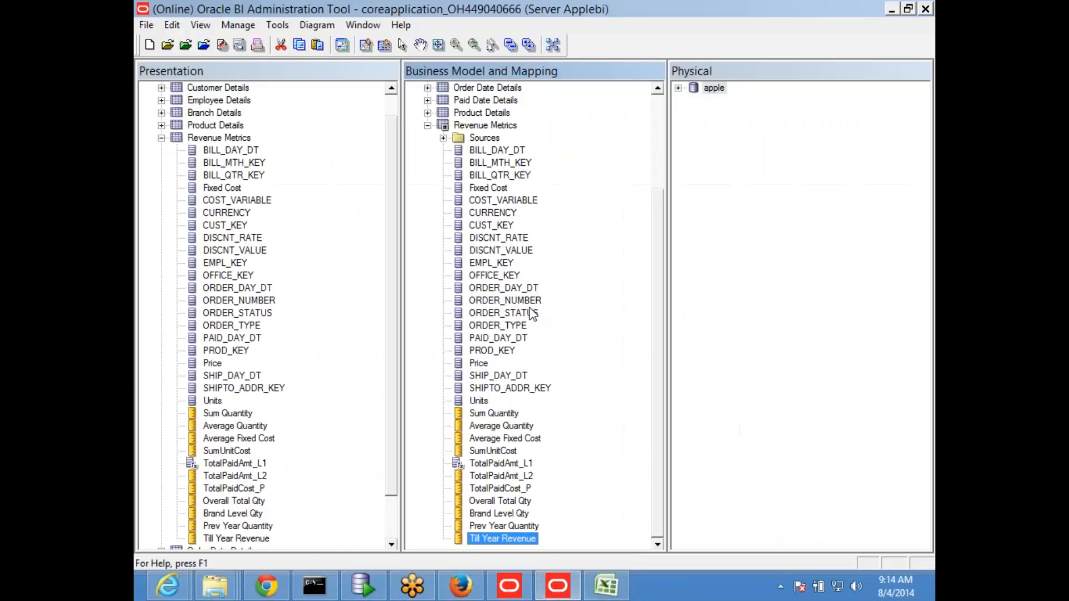
{"action": "left_click", "coordinate": [492, 414]}
{"action": "right_click", "coordinate": [492, 414]}
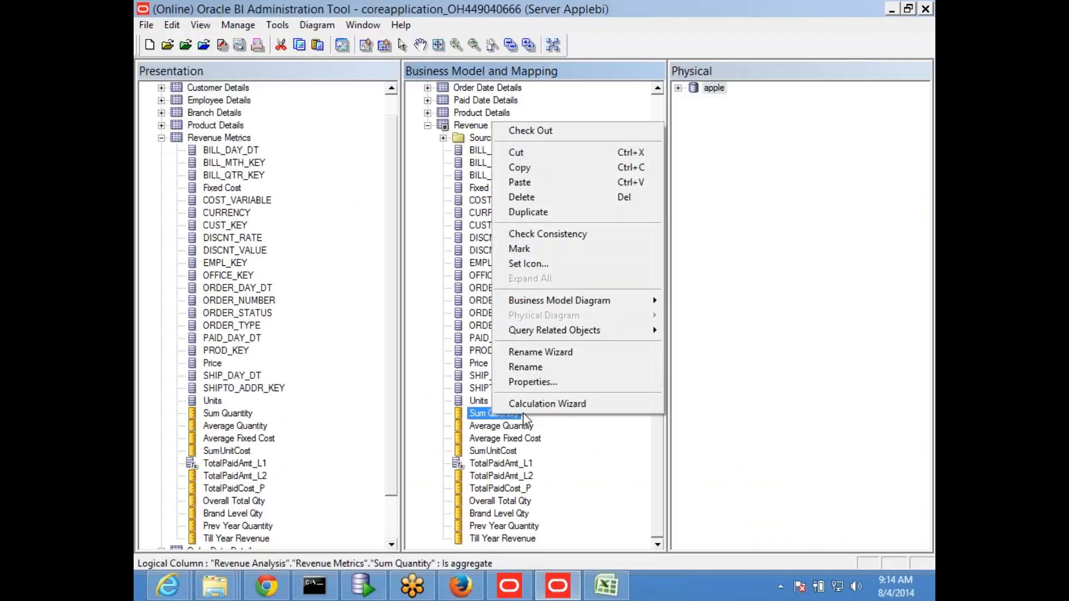
{"action": "mouse_move", "coordinate": [566, 302]}
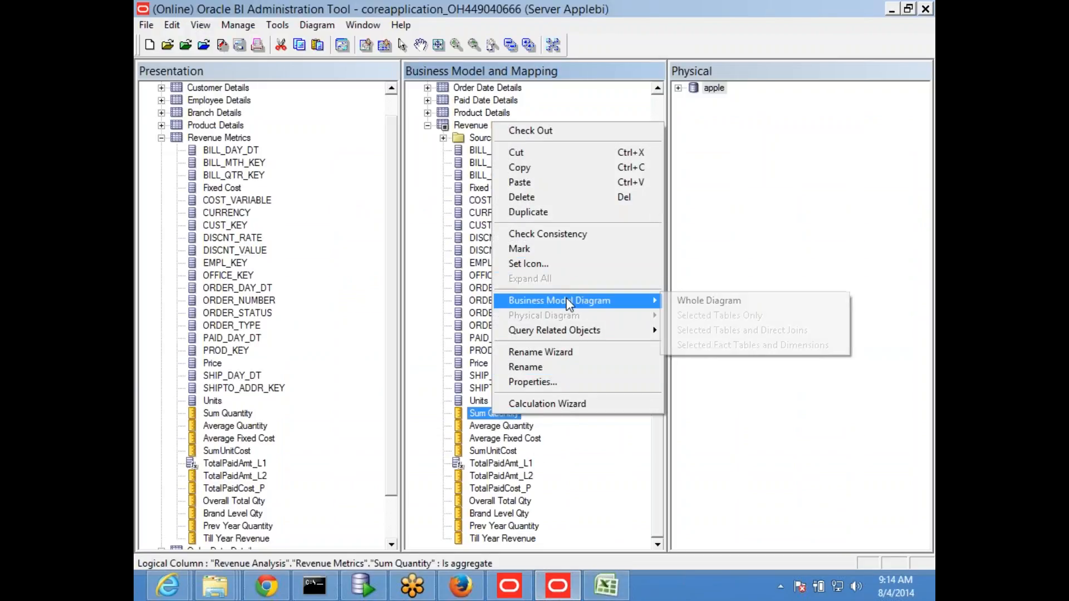
{"action": "left_click", "coordinate": [529, 212]}
{"action": "left_click", "coordinate": [460, 389]}
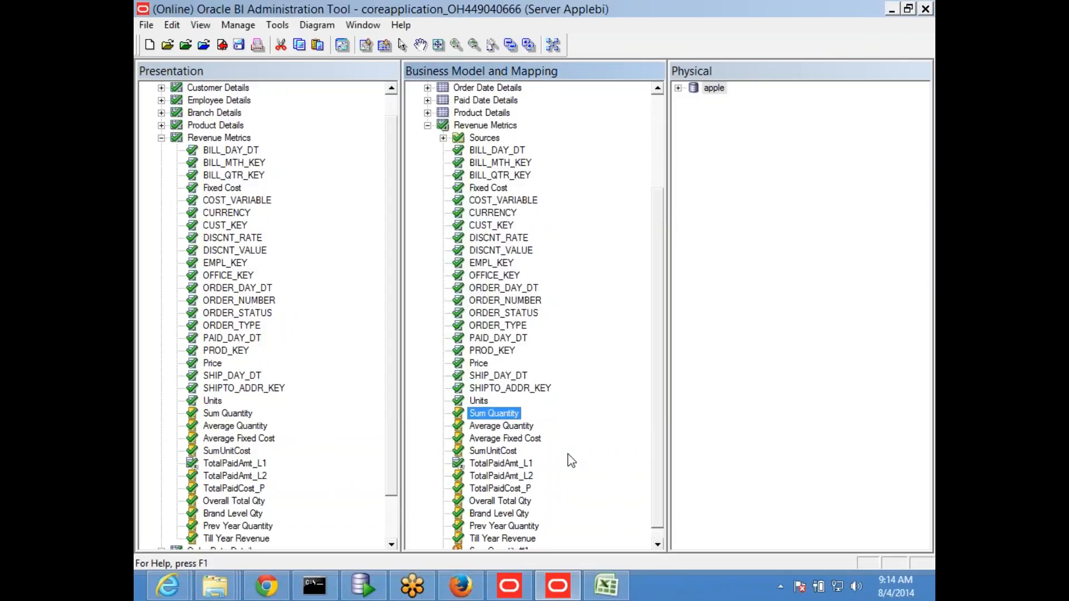
Step: Rename the duplicated Sum Quantity logical column as Prev_Curr2 Units
{"action": "key", "text": "F2"}
{"action": "type", "text": "Pre"}
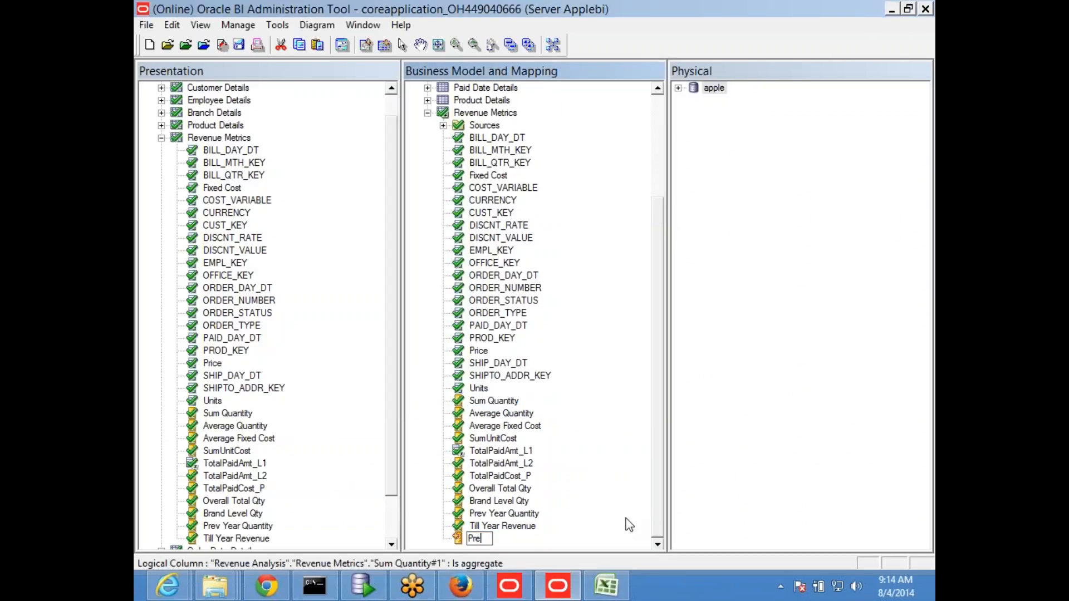
{"action": "type", "text": "v_Curr2 Units"}
{"action": "key", "text": "Return"}
Step: Set Prev_Curr2 Units to derive from existing columns using an expression, and insert the PeriodRolling time series function in the Expression Builder
{"action": "double_click", "coordinate": [513, 539]}
{"action": "left_click", "coordinate": [432, 389]}
{"action": "left_click", "coordinate": [669, 388]}
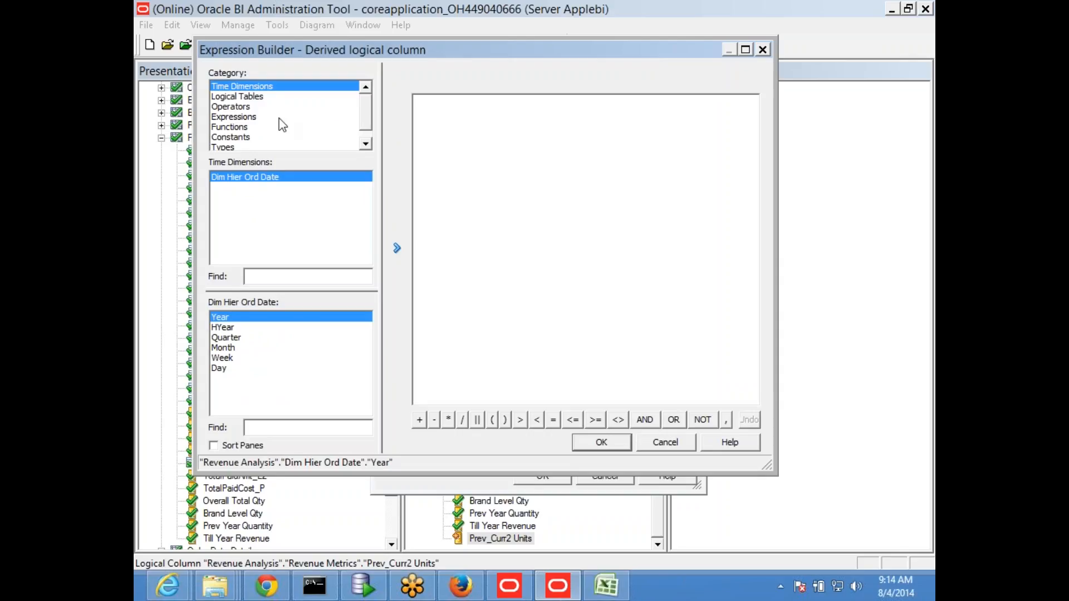
{"action": "left_click", "coordinate": [243, 128]}
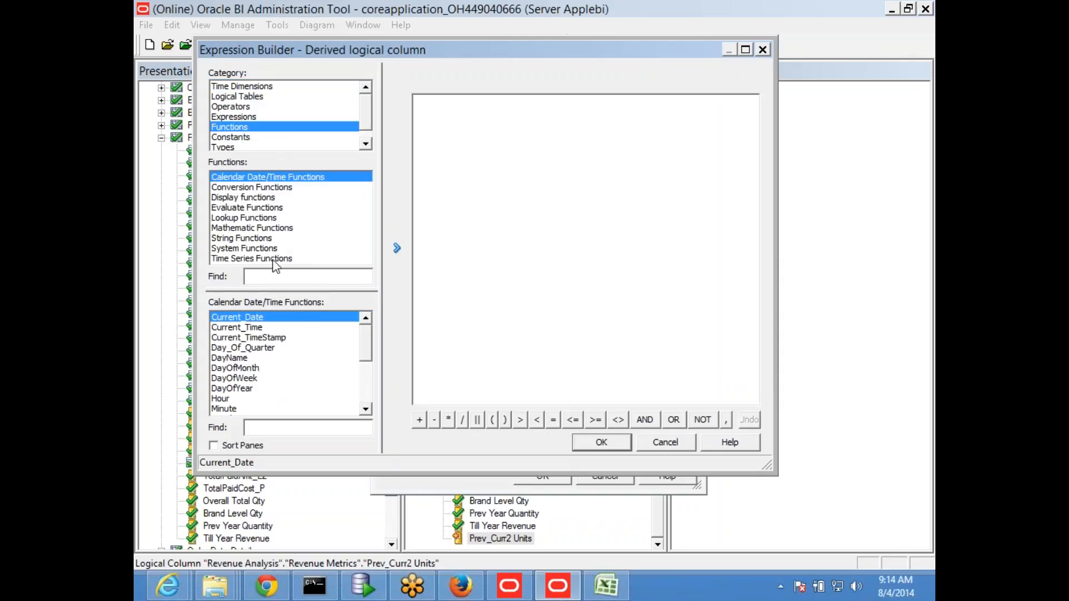
{"action": "left_click", "coordinate": [273, 258]}
{"action": "double_click", "coordinate": [242, 327]}
{"action": "double_click", "coordinate": [492, 100]}
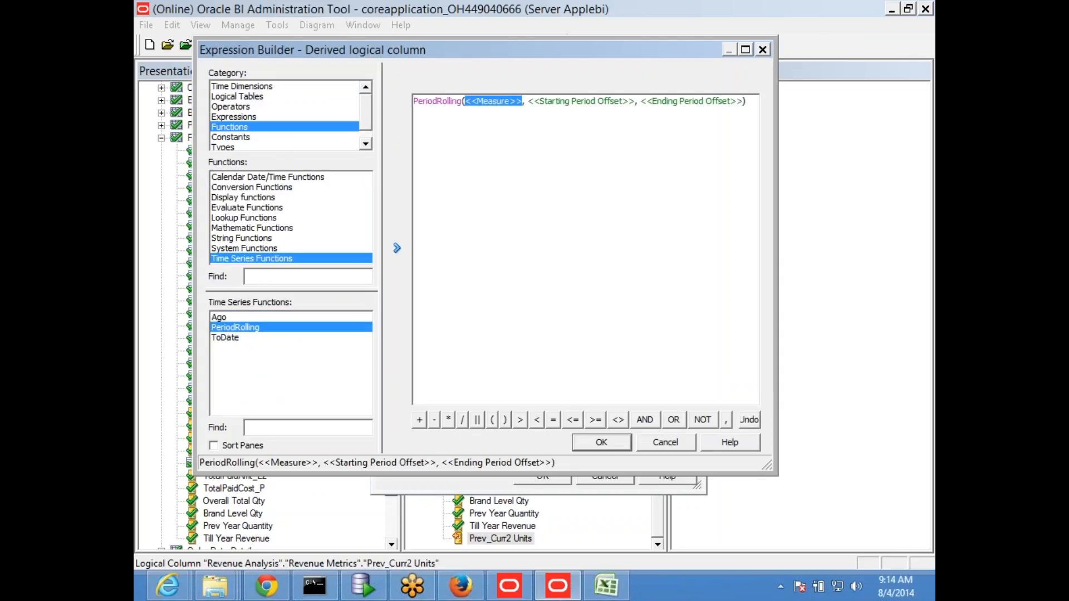
Step: Replace the function's measure placeholder with Sum Quantity from the Revenue Metrics logical table
{"action": "left_click", "coordinate": [238, 97]}
{"action": "double_click", "coordinate": [493, 101]}
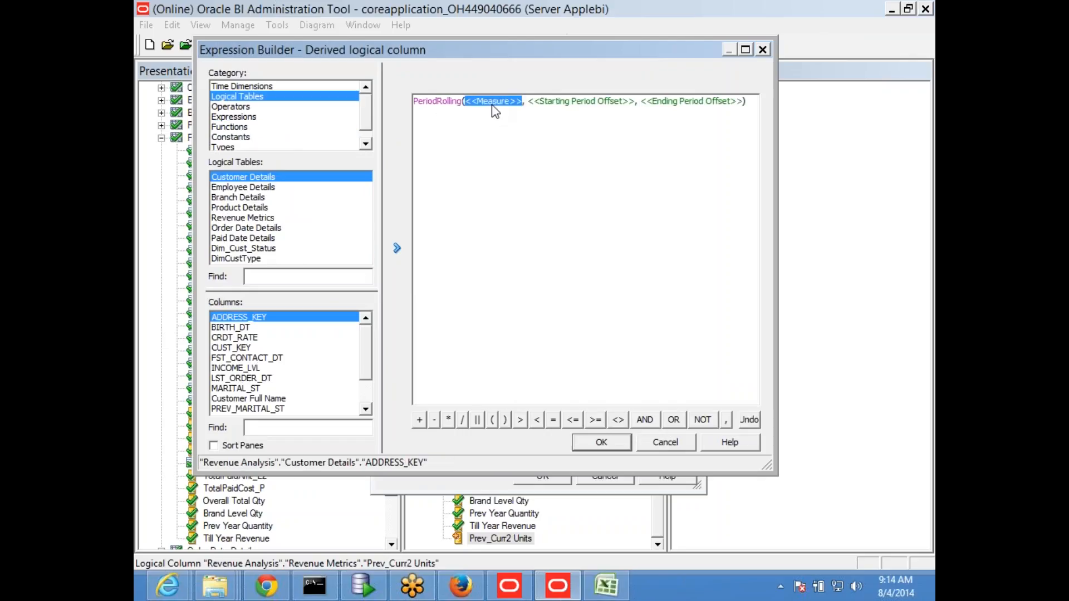
{"action": "left_click", "coordinate": [265, 221]}
{"action": "left_click_drag", "start_coordinate": [368, 346], "coordinate": [368, 389]}
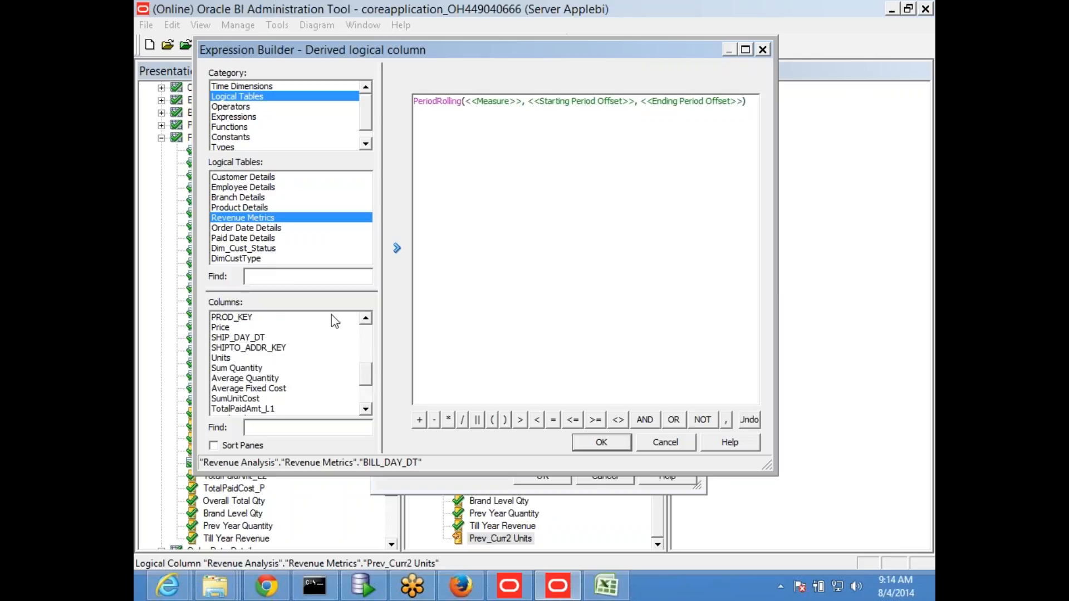
{"action": "double_click", "coordinate": [240, 368]}
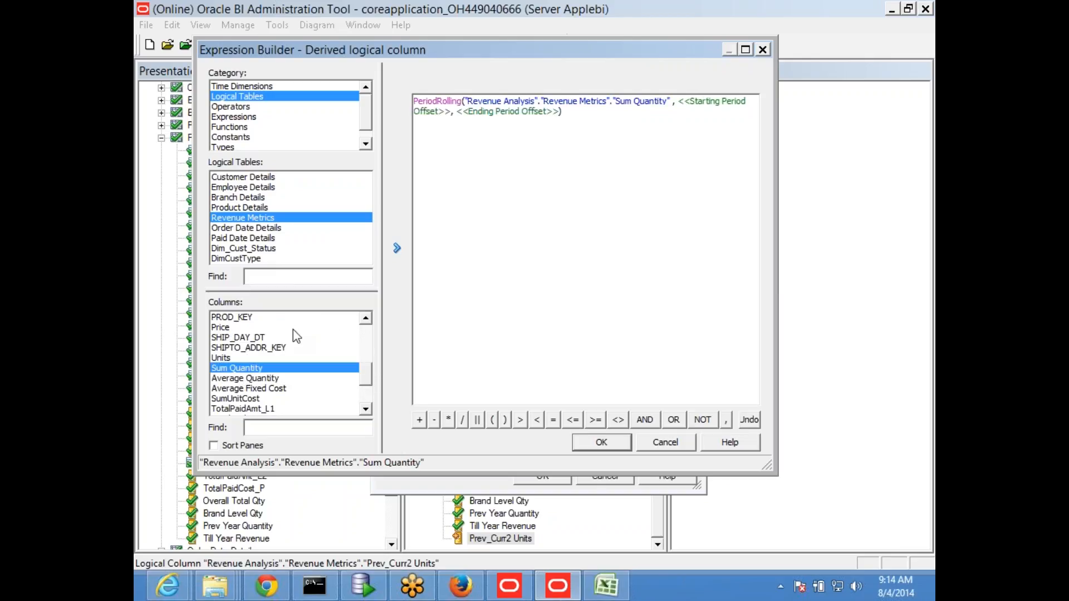
{"action": "left_click", "coordinate": [709, 105]}
{"action": "left_click", "coordinate": [519, 111]}
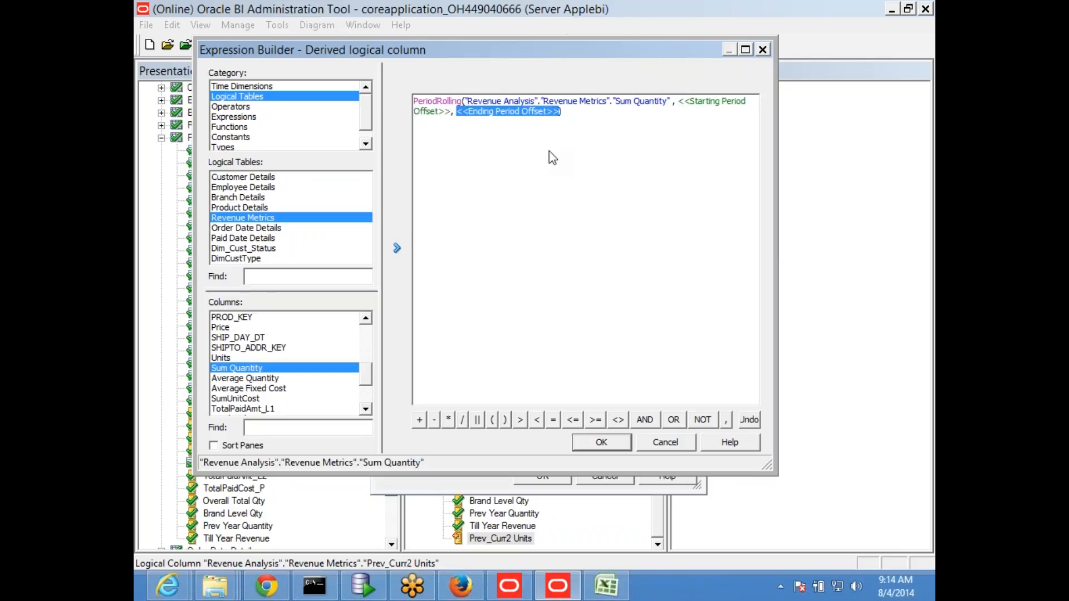
Step: Switch to the Excel sheet and enter 0 in H13, beside the bold current-period value
{"action": "key", "text": "alt+Tab"}
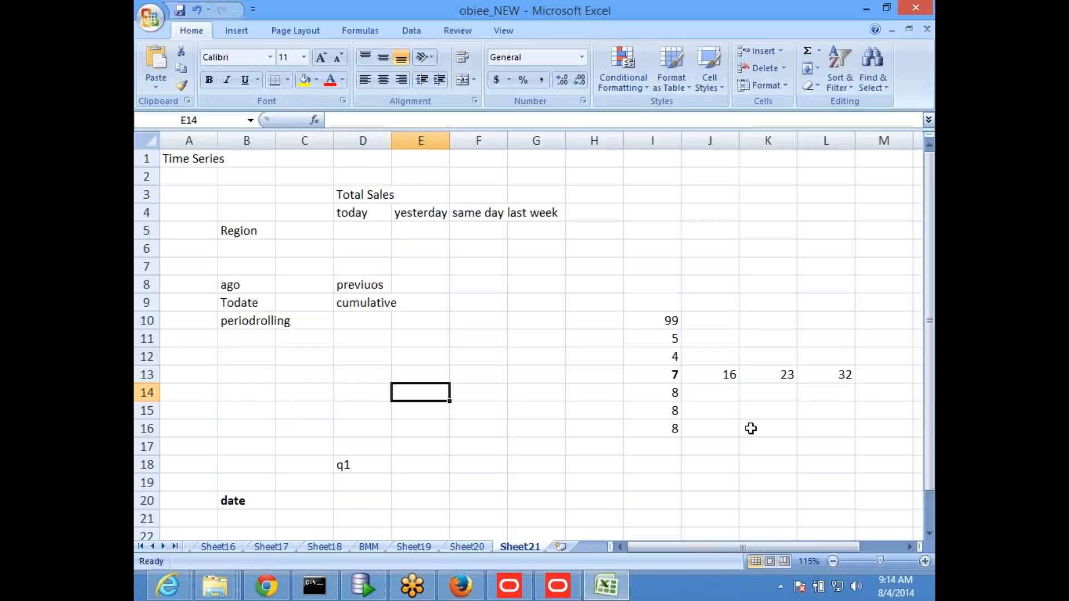
{"action": "left_click", "coordinate": [655, 372]}
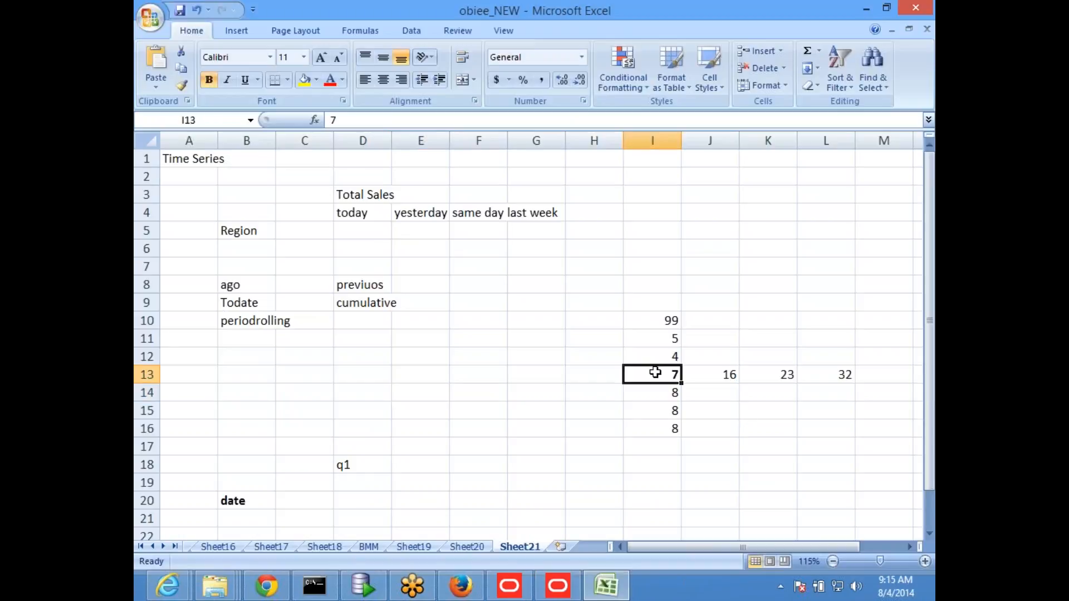
{"action": "left_click", "coordinate": [753, 424]}
{"action": "left_click", "coordinate": [668, 370]}
{"action": "left_click", "coordinate": [586, 375]}
{"action": "type", "text": "0"}
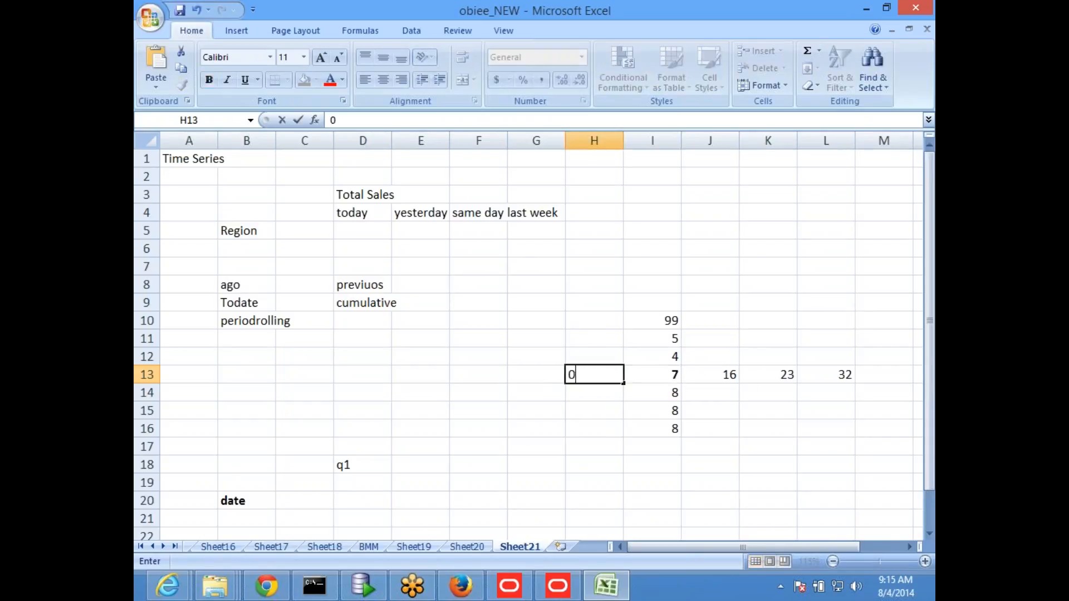
{"action": "key", "text": "Return"}
{"action": "key", "text": "Up"}
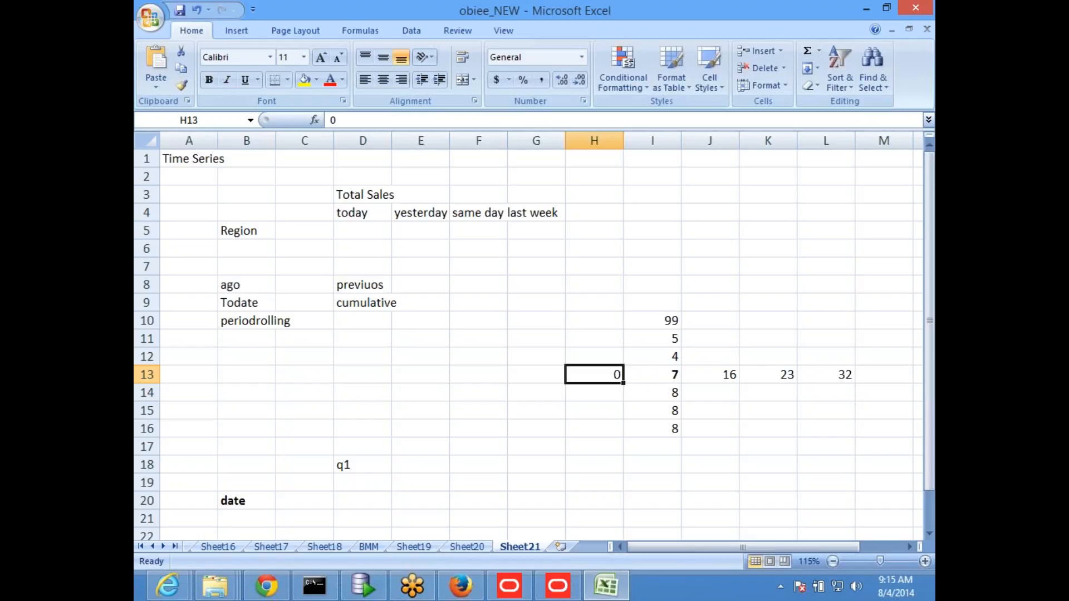
{"action": "key", "text": "Up"}
{"action": "key", "text": "Up"}
{"action": "key", "text": "Down"}
{"action": "key", "text": "Down"}
{"action": "key", "text": "Down"}
{"action": "key", "text": "Down"}
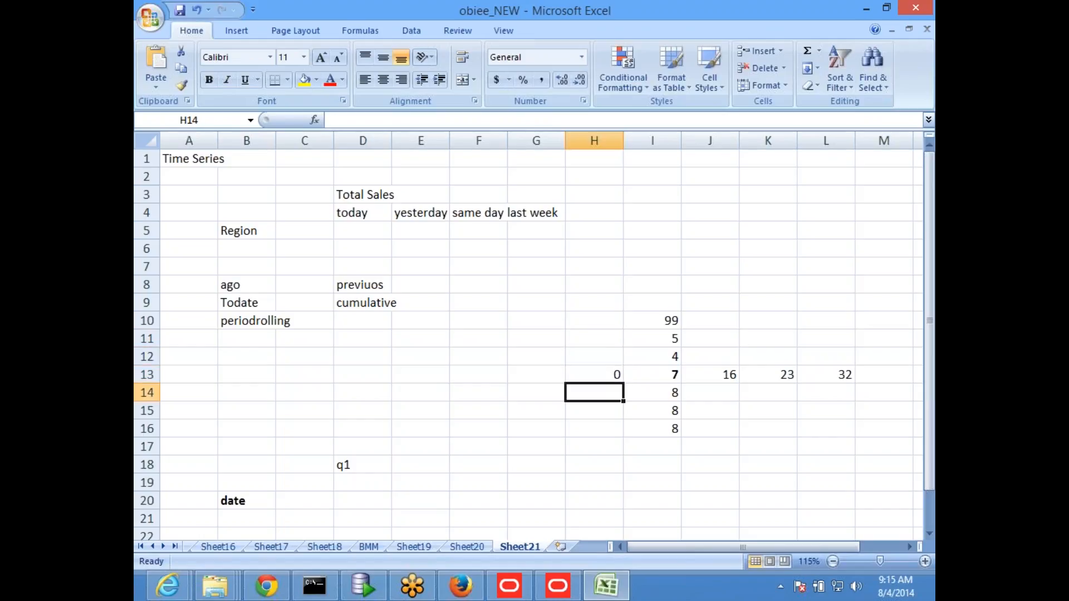
{"action": "key", "text": "Up"}
{"action": "key", "text": "Up"}
Step: Return to the Expression Builder, set the starting offset to 2 and the ending offset to 0, and compare with J13 in Excel
{"action": "key", "text": "alt+Tab"}
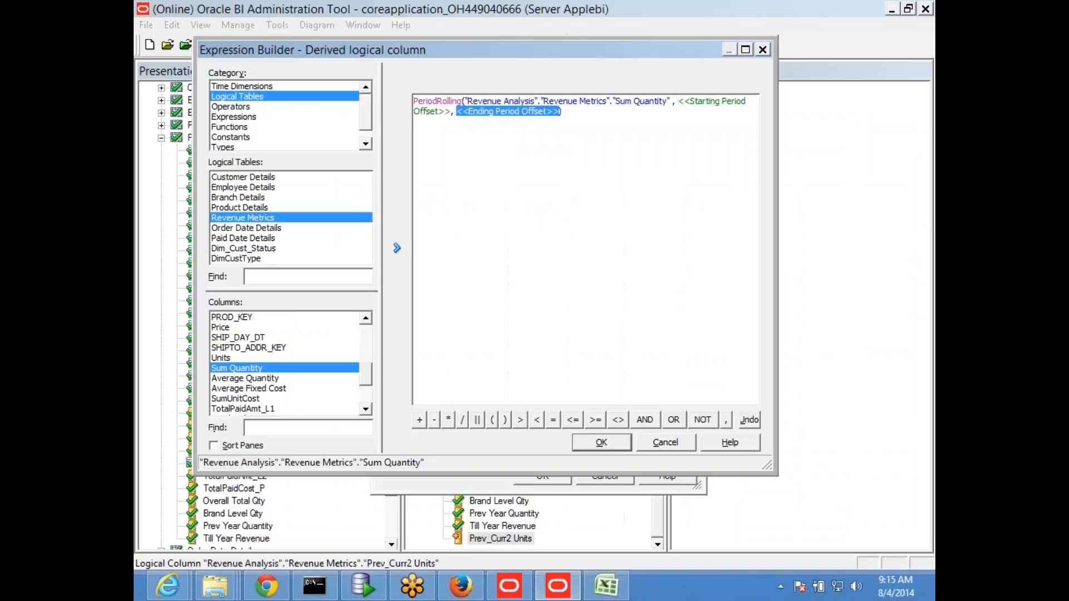
{"action": "left_click", "coordinate": [711, 100]}
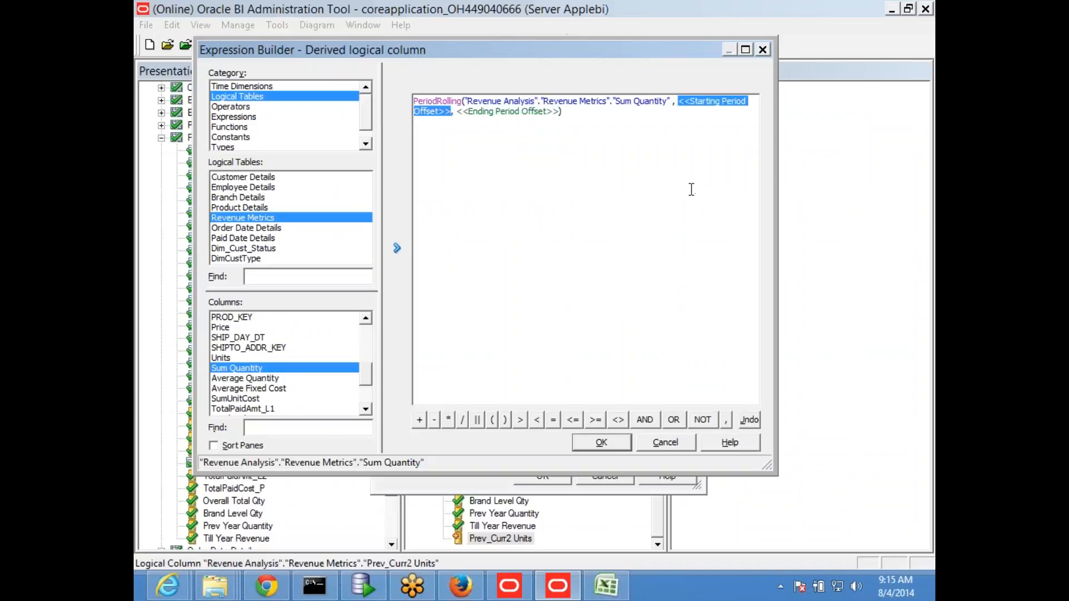
{"action": "type", "text": "2"}
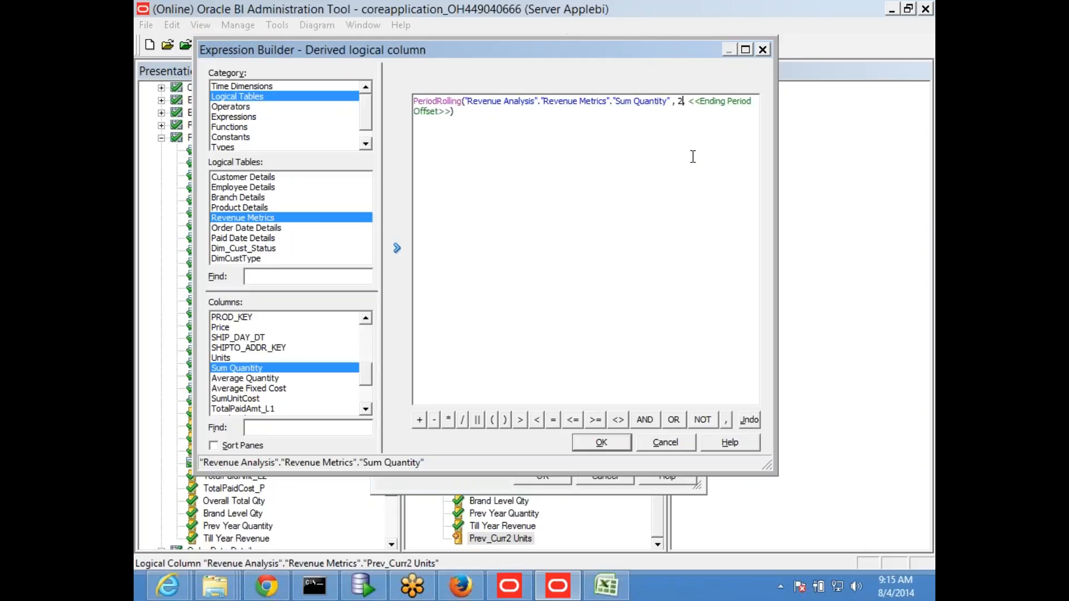
{"action": "left_click", "coordinate": [712, 101]}
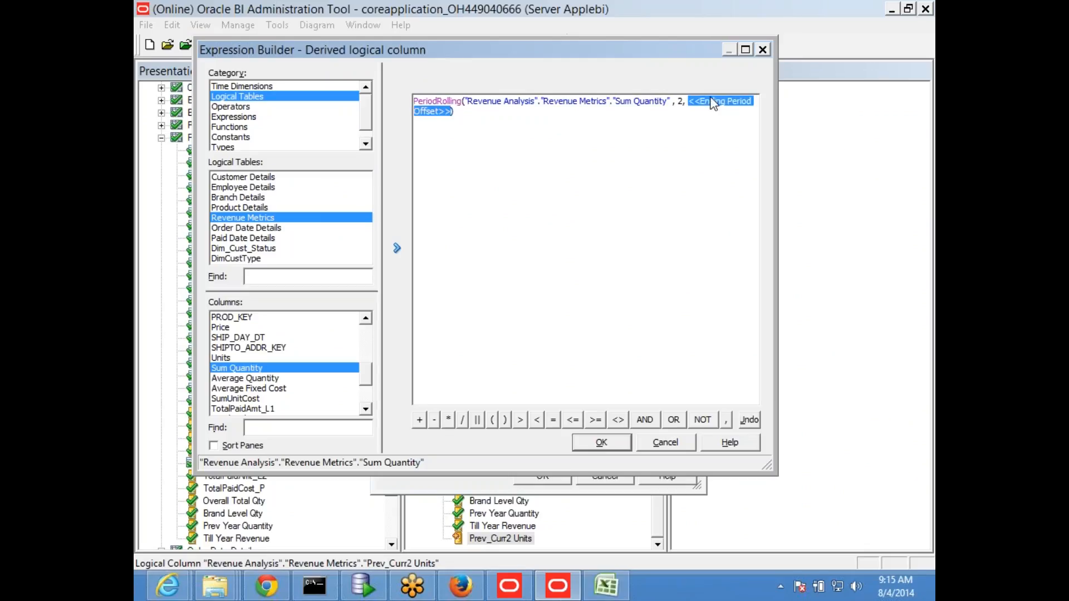
{"action": "type", "text": "0"}
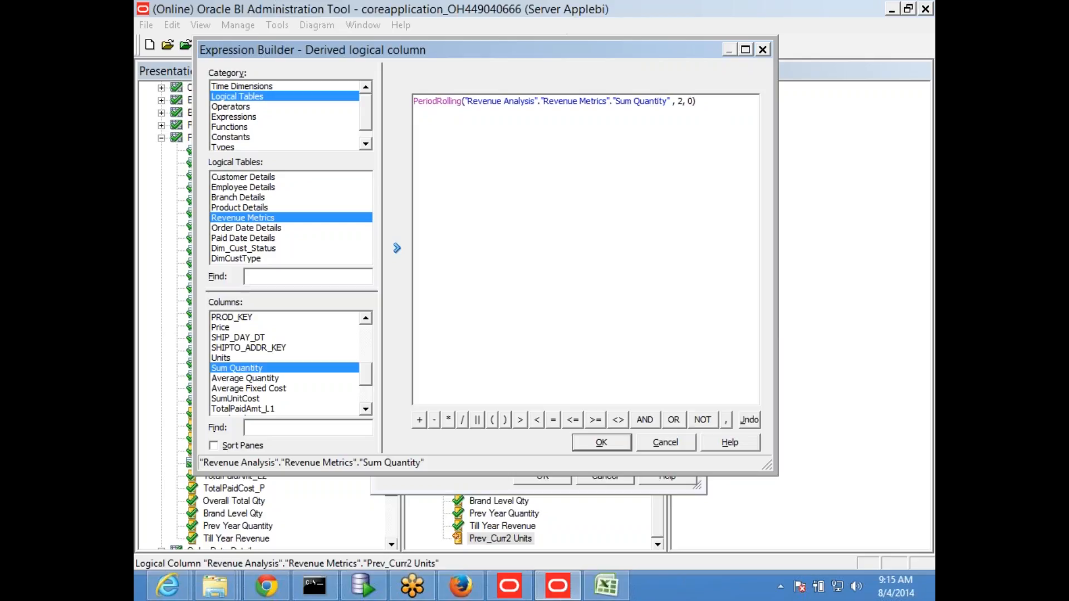
{"action": "key", "text": "alt+Tab"}
{"action": "left_click", "coordinate": [722, 374]}
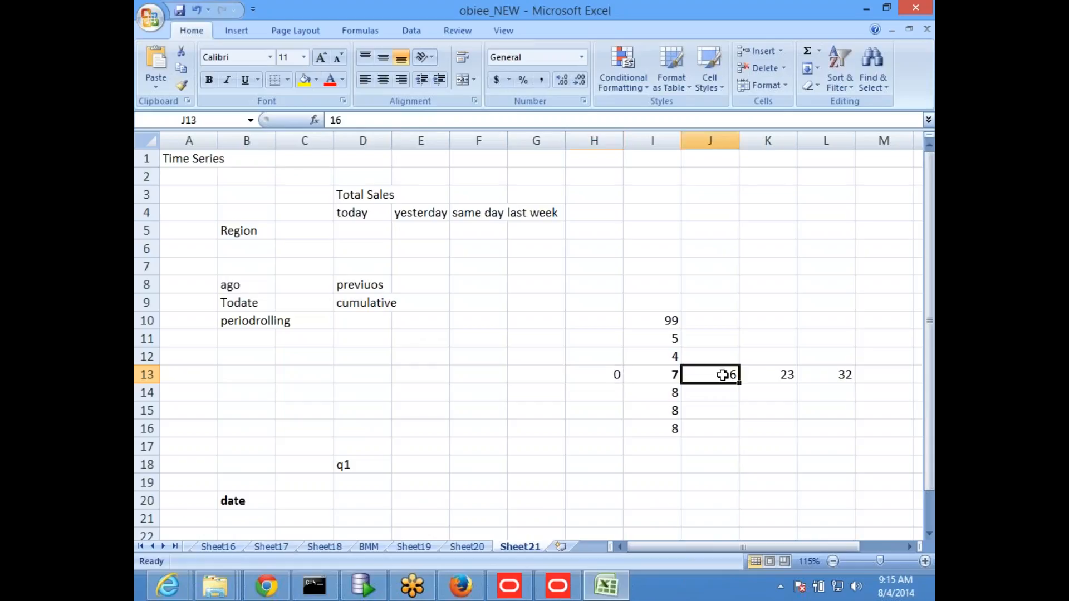
{"action": "key", "text": "alt+Tab"}
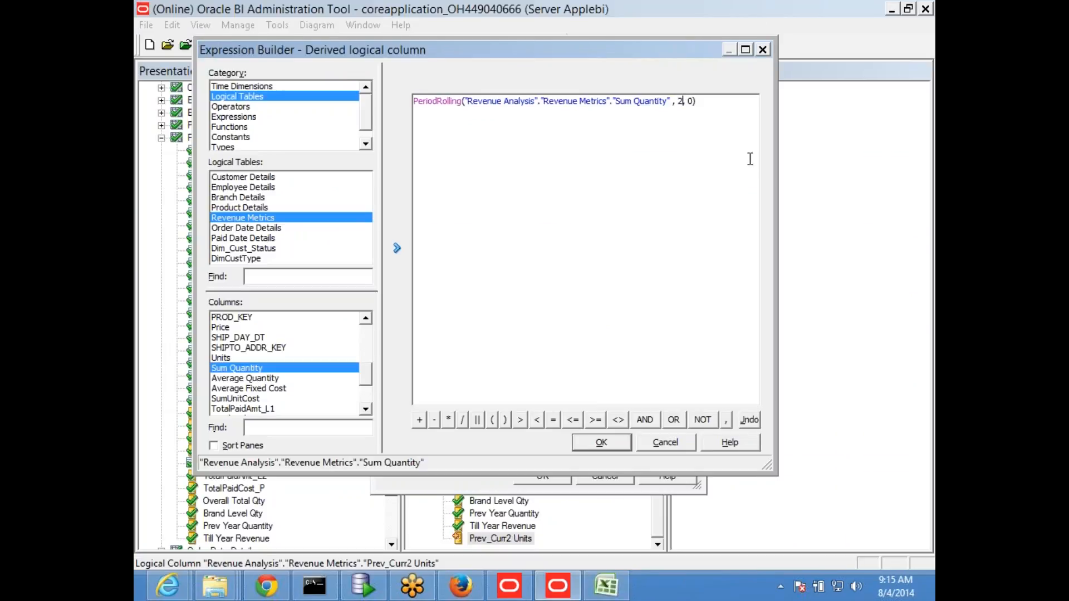
Step: Set the PeriodRolling offsets to 0 and 2, and compare them with the totals in K13 and L13 in Excel
{"action": "key", "text": "Delete"}
{"action": "type", "text": "0"}
{"action": "key", "text": "BackSpace"}
{"action": "type", "text": "2"}
{"action": "key", "text": "alt+Tab"}
{"action": "left_click", "coordinate": [779, 379]}
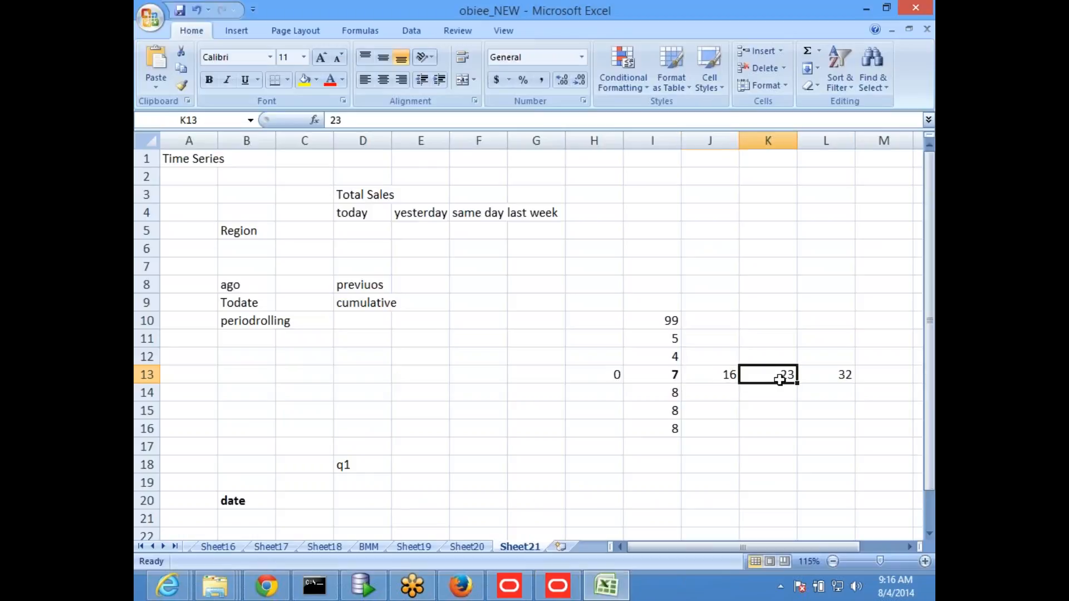
{"action": "left_click", "coordinate": [834, 383]}
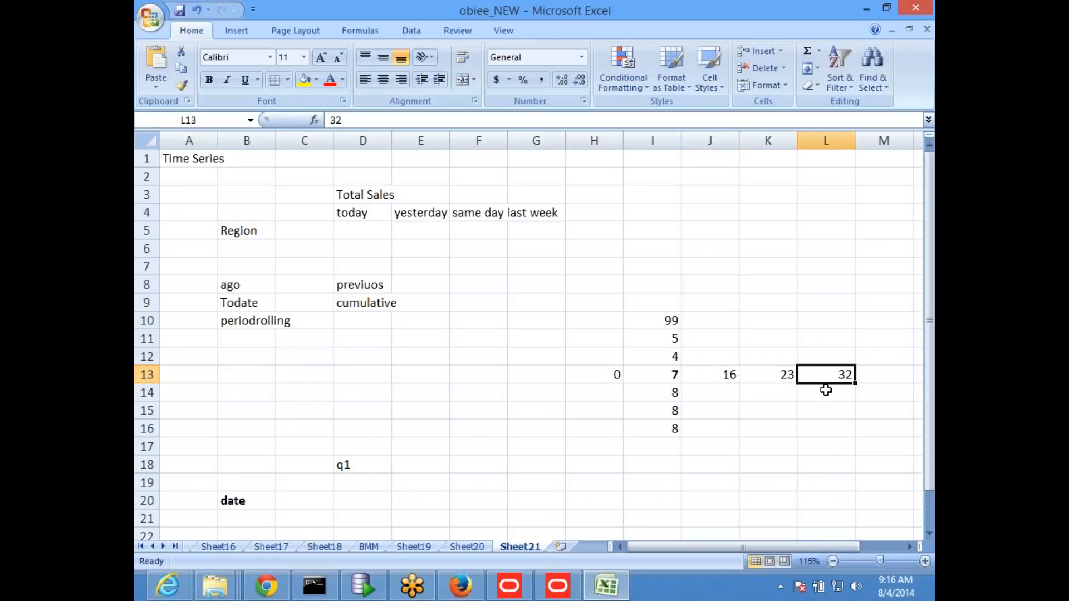
Step: Return to the BI Administration Tool, set the starting period offset to -2, and accept the expression and the logical column
{"action": "key", "text": "alt+Tab"}
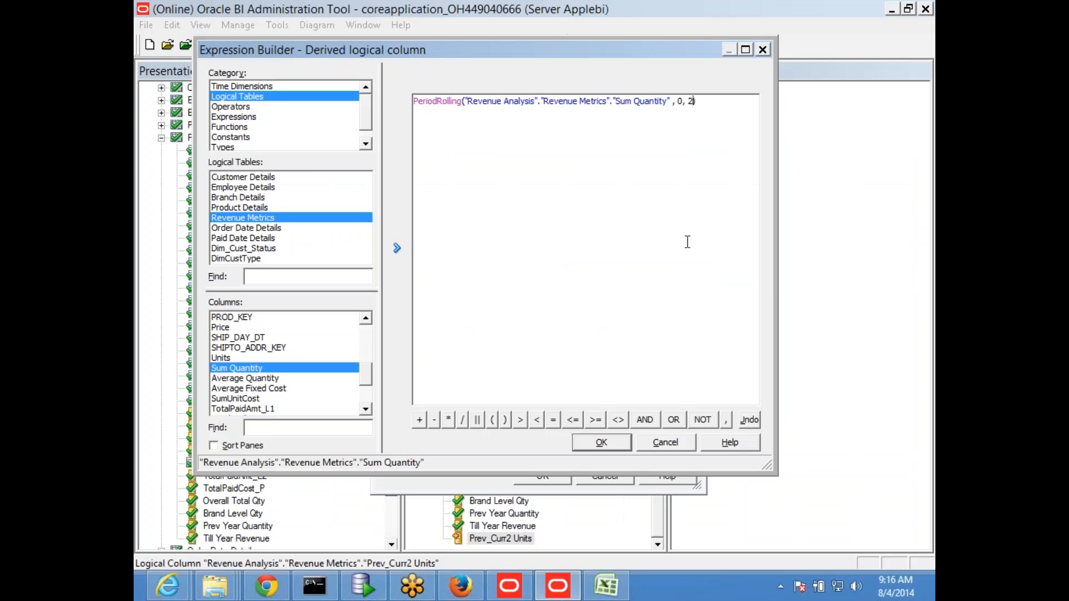
{"action": "double_click", "coordinate": [679, 102]}
{"action": "type", "text": "2"}
{"action": "type", "text": "-"}
{"action": "left_click", "coordinate": [599, 443]}
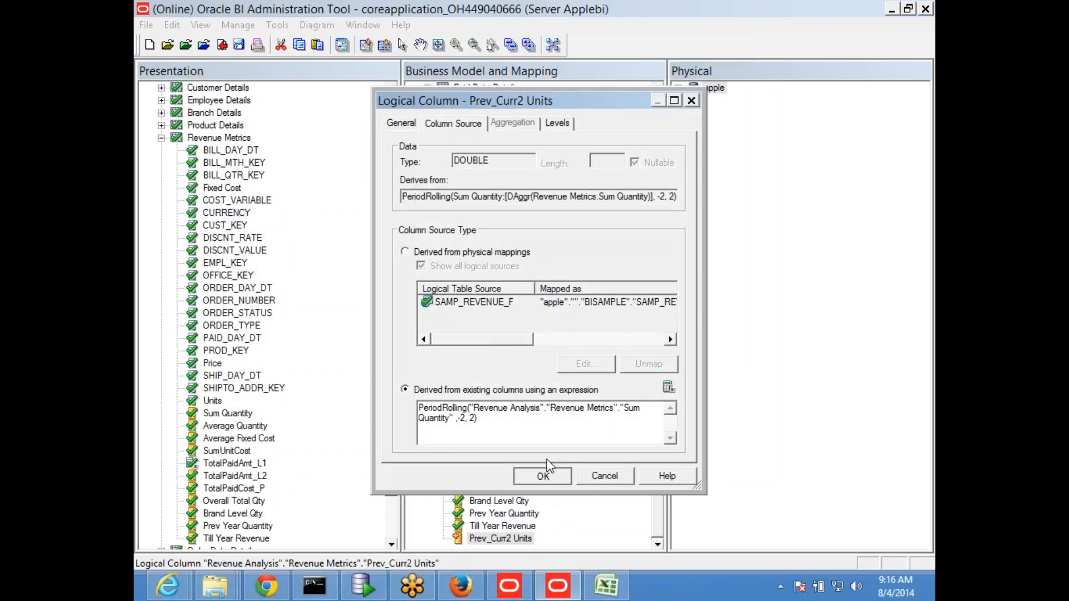
{"action": "left_click", "coordinate": [548, 475]}
Step: Check in the changes and save the repository with a global consistency check
{"action": "left_click", "coordinate": [238, 45]}
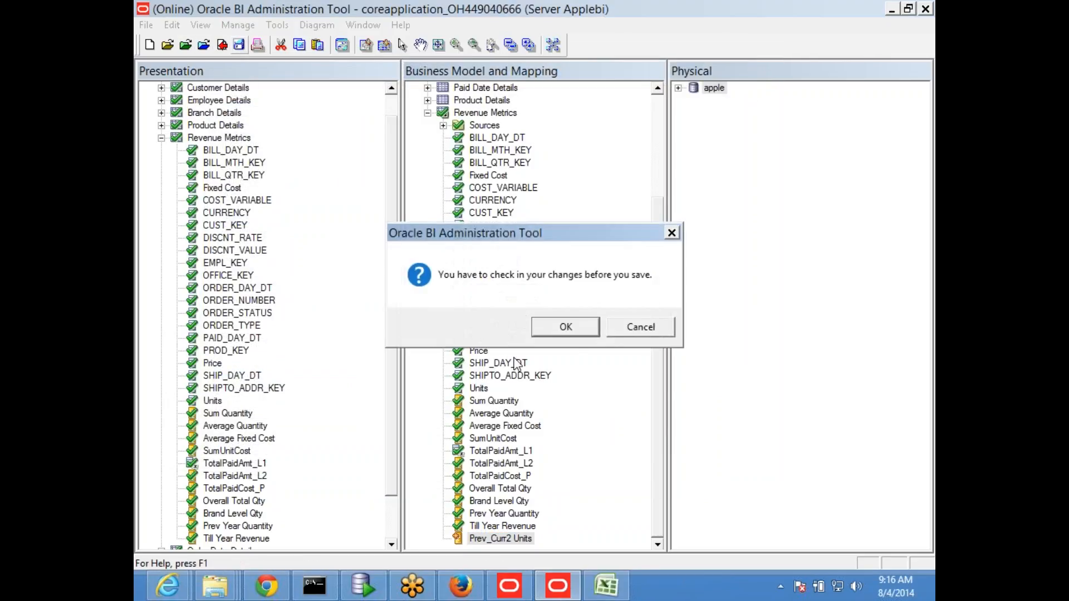
{"action": "left_click", "coordinate": [563, 329]}
{"action": "left_click", "coordinate": [471, 329]}
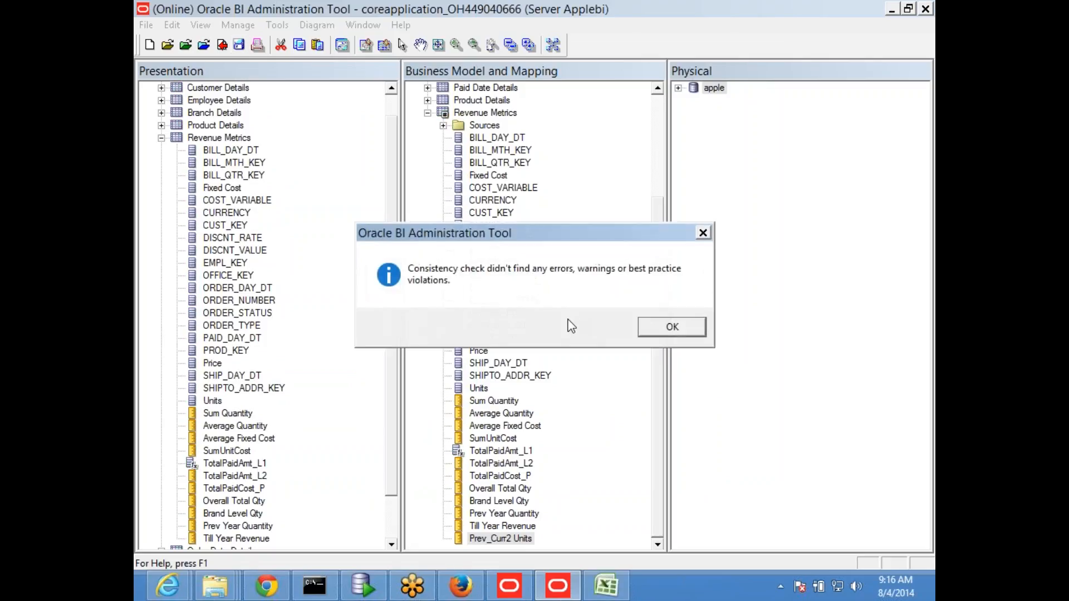
{"action": "left_click", "coordinate": [672, 327]}
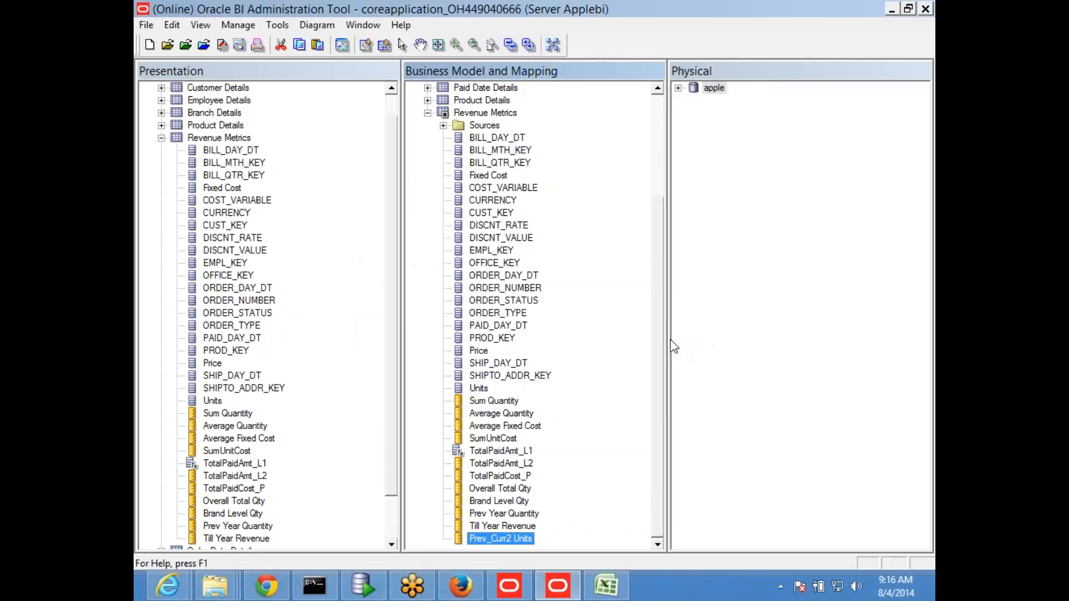
Step: Switch to the Excel sheet and enter the offset pair (-2,0) in J14 under the backward rolling total
{"action": "key", "text": "alt+Tab"}
{"action": "left_click", "coordinate": [639, 374]}
{"action": "left_click_drag", "start_coordinate": [648, 338], "coordinate": [629, 376]}
{"action": "left_click", "coordinate": [615, 375]}
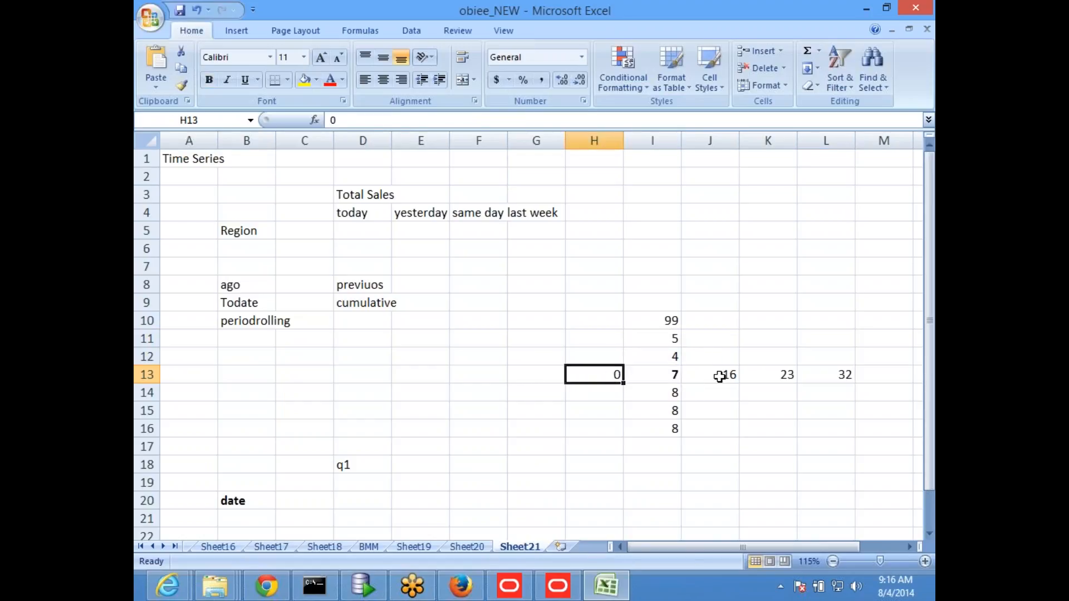
{"action": "left_click", "coordinate": [706, 395]}
{"action": "type", "text": "("}
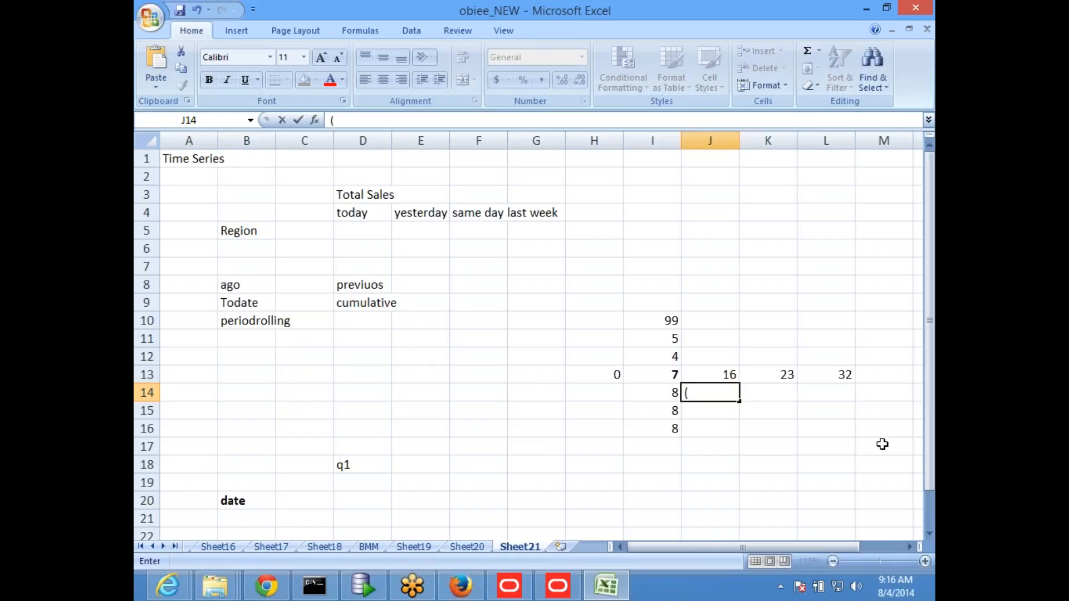
{"action": "type", "text": "-"}
{"action": "type", "text": ",0)"}
{"action": "key", "text": "Return"}
{"action": "key", "text": "Up"}
Step: Enter the offset pair (0,2) in K14 under the forward rolling total
{"action": "key", "text": "Right"}
{"action": "type", "text": "0"}
{"action": "key", "text": "BackSpace"}
{"action": "type", "text": "(0,2)"}
{"action": "key", "text": "Return"}
{"action": "key", "text": "End"}
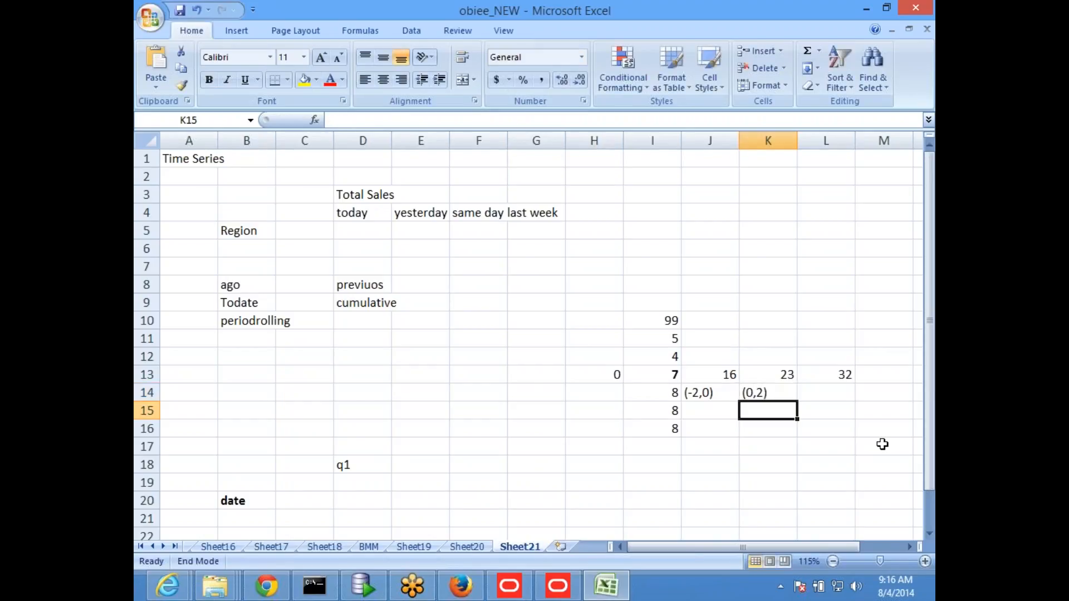
Step: Enter the offset pair (-2,2) in L14 under the two-way rolling total
{"action": "key", "text": "Up"}
{"action": "key", "text": "Right"}
{"action": "type", "text": "(-22)"}
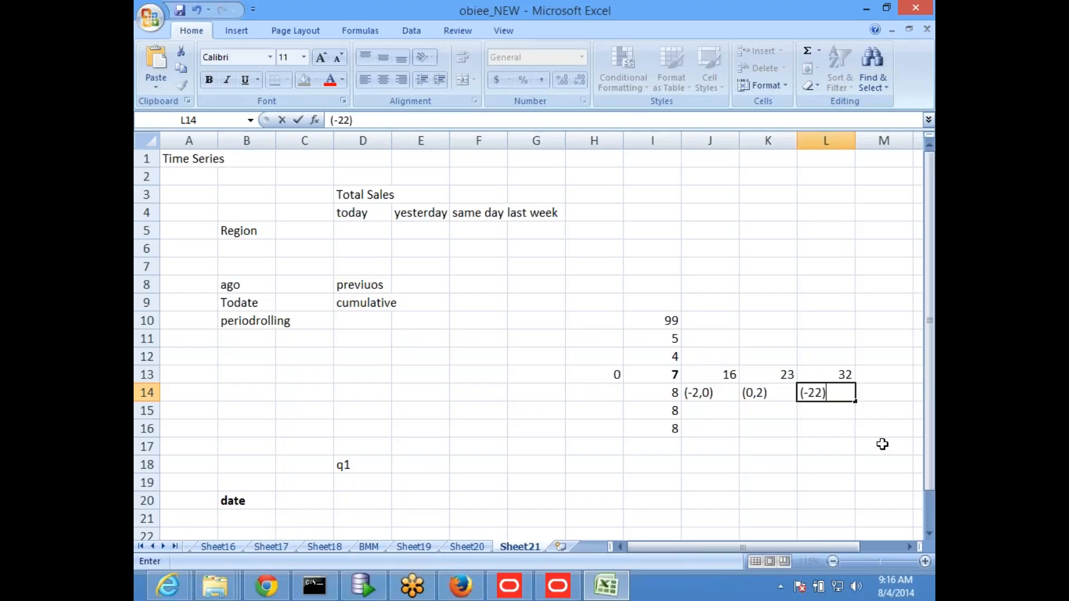
{"action": "key", "text": "BackSpace"}
{"action": "key", "text": "BackSpace"}
{"action": "type", "text": ",2)"}
{"action": "key", "text": "Return"}
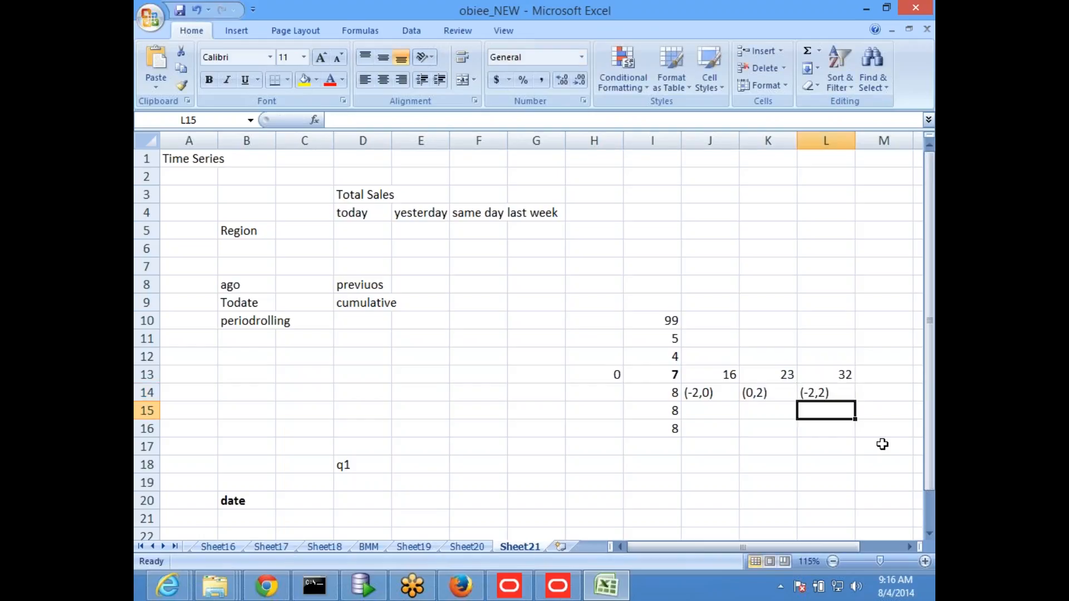
{"action": "left_click", "coordinate": [771, 464]}
Step: Switch to the BI Administration Tool, add Prev_Curr2 Units to the Revenue Metrics presentation table, and check out the required objects
{"action": "key", "text": "alt+Tab"}
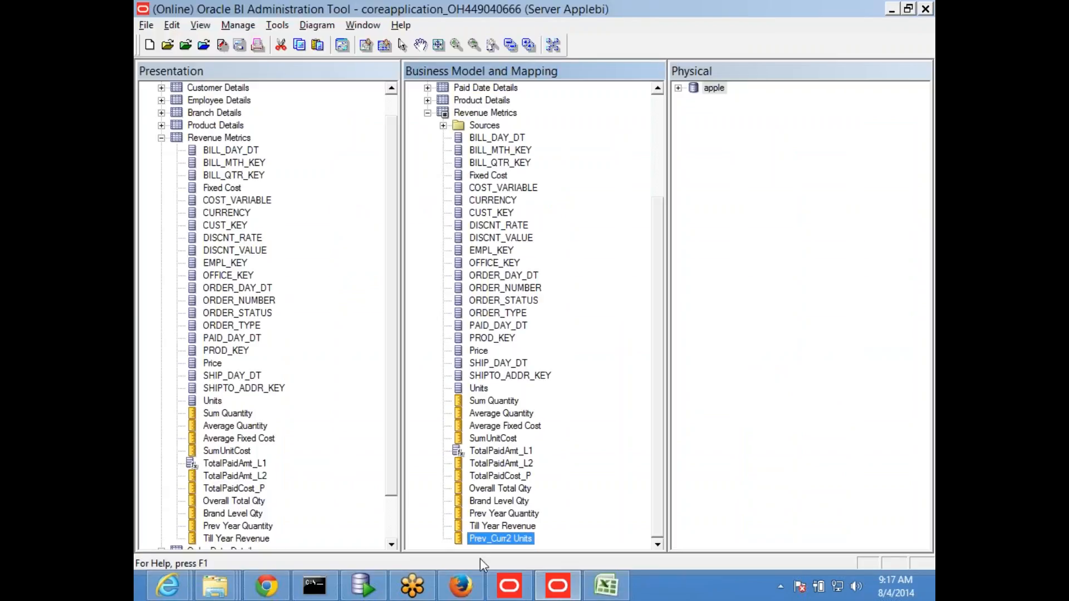
{"action": "left_click_drag", "start_coordinate": [479, 537], "coordinate": [222, 139]}
{"action": "left_click", "coordinate": [462, 392]}
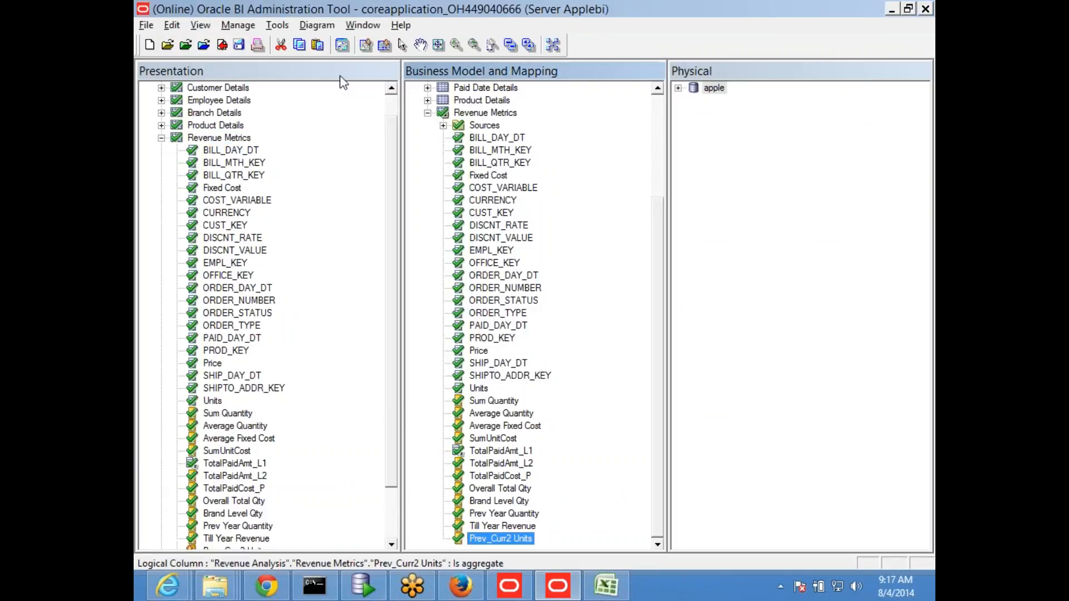
Step: Check in the changes and save the online repository with a global consistency check
{"action": "left_click", "coordinate": [239, 45]}
{"action": "left_click", "coordinate": [553, 329]}
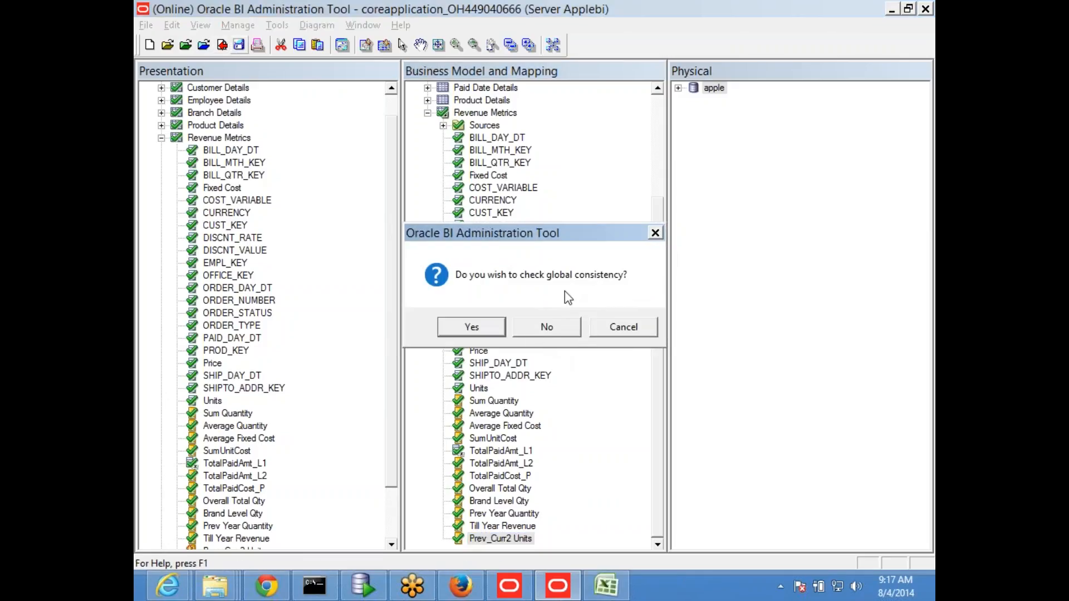
{"action": "left_click", "coordinate": [474, 323]}
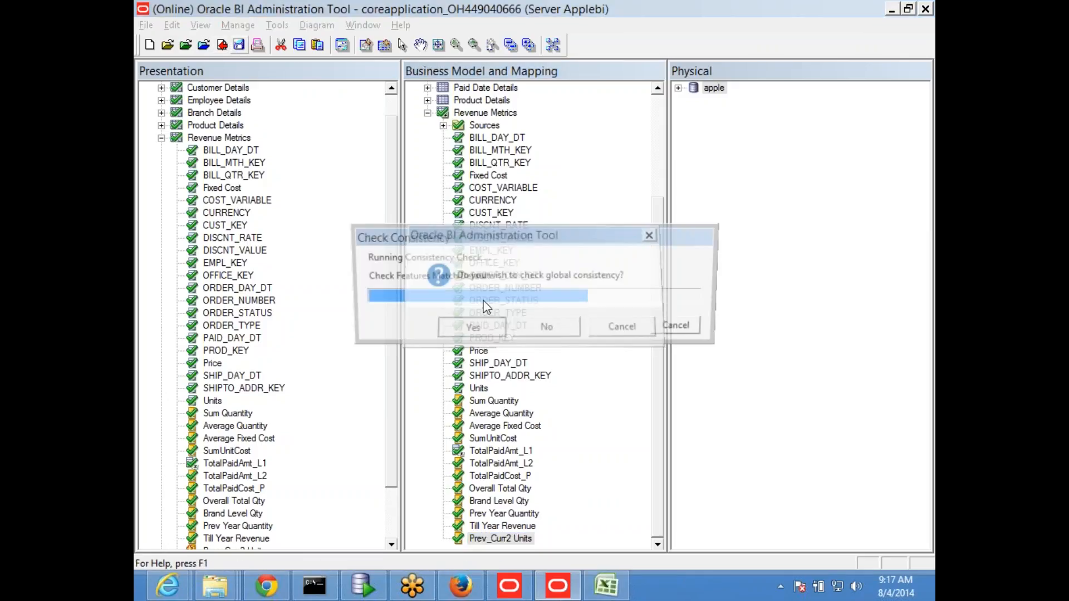
{"action": "left_click", "coordinate": [676, 327]}
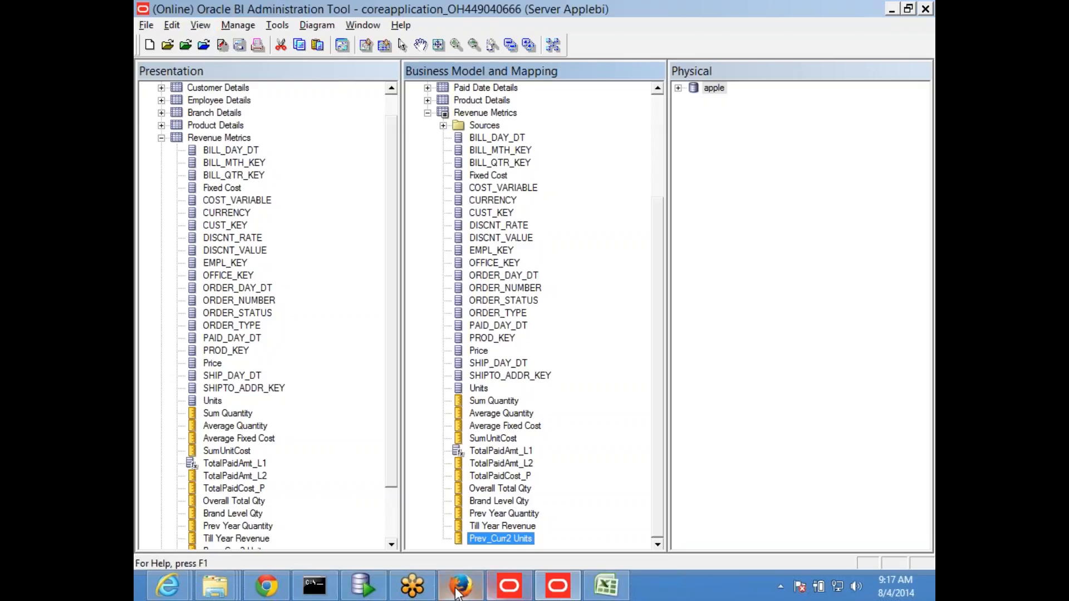
Step: Switch to the Firefox administration page and reload the BI server files and metadata
{"action": "left_click", "coordinate": [461, 586]}
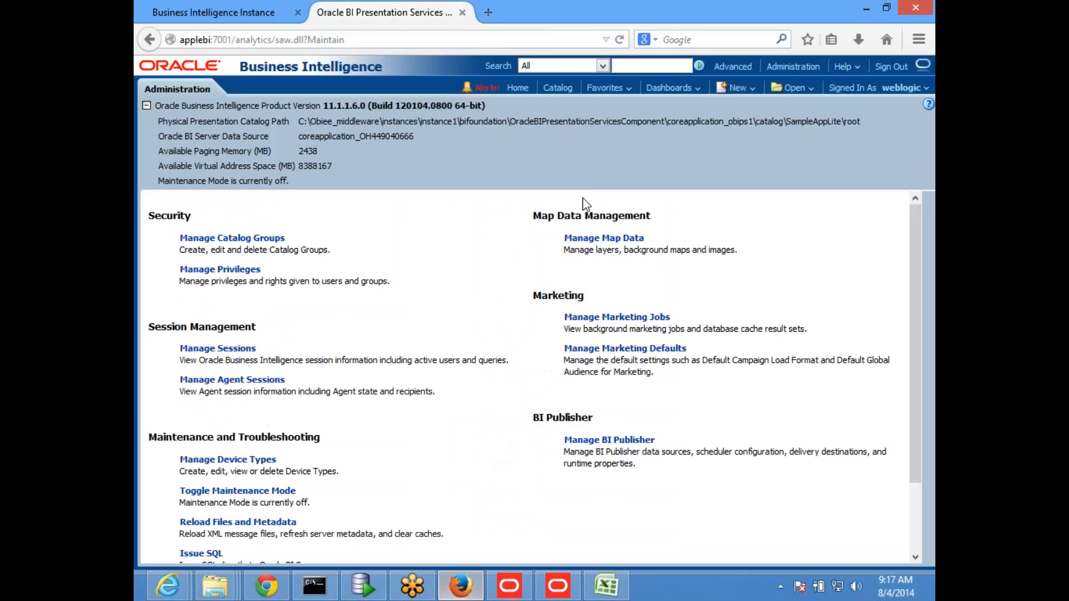
{"action": "left_click", "coordinate": [229, 523]}
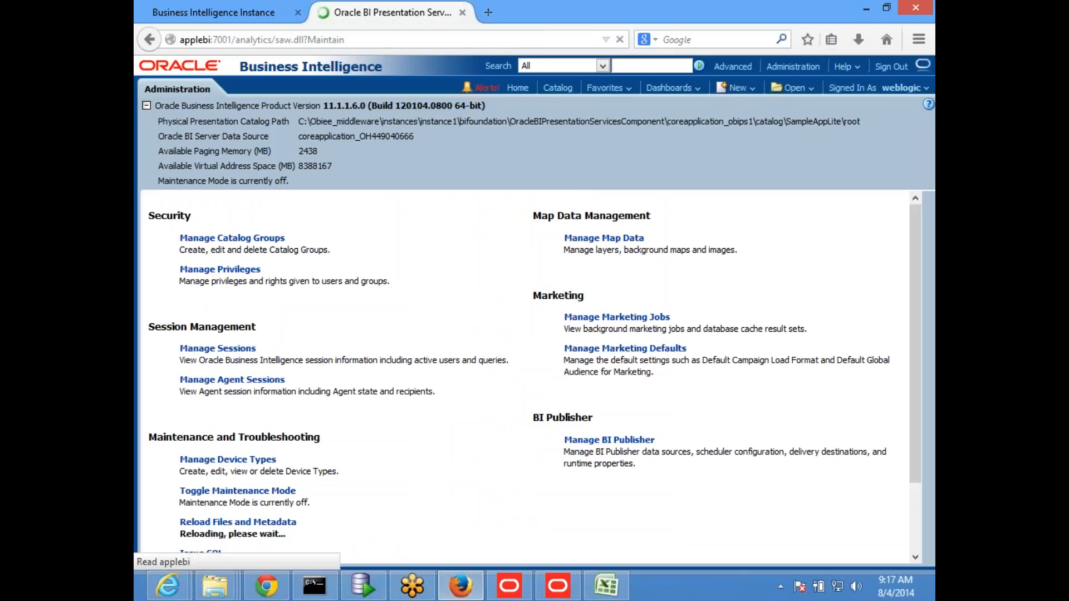
{"action": "left_click", "coordinate": [231, 525]}
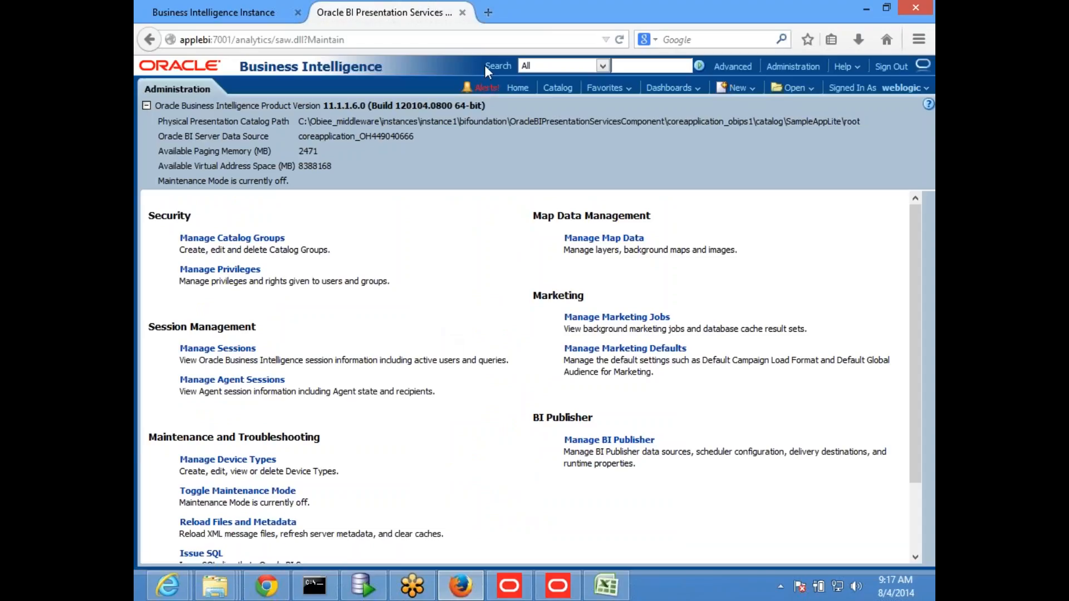
Step: Open the Oracle BI home page in a new browser tab and create an analysis on the Revenue Analysis subject area
{"action": "left_click", "coordinate": [488, 12]}
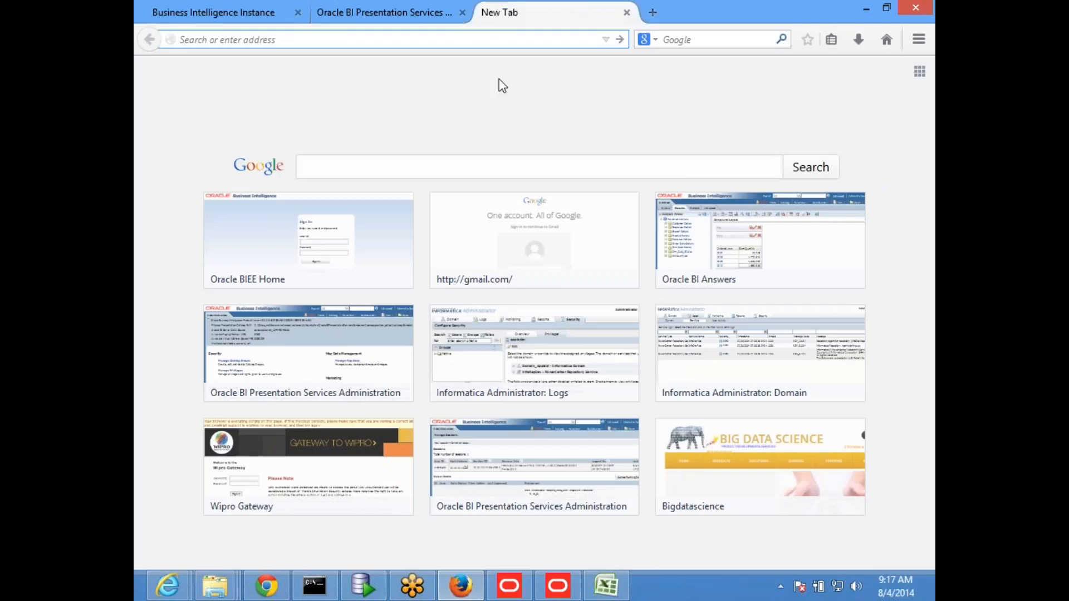
{"action": "type", "text": "applebi/"}
{"action": "key", "text": "Down"}
{"action": "key", "text": "Return"}
{"action": "left_click", "coordinate": [218, 158]}
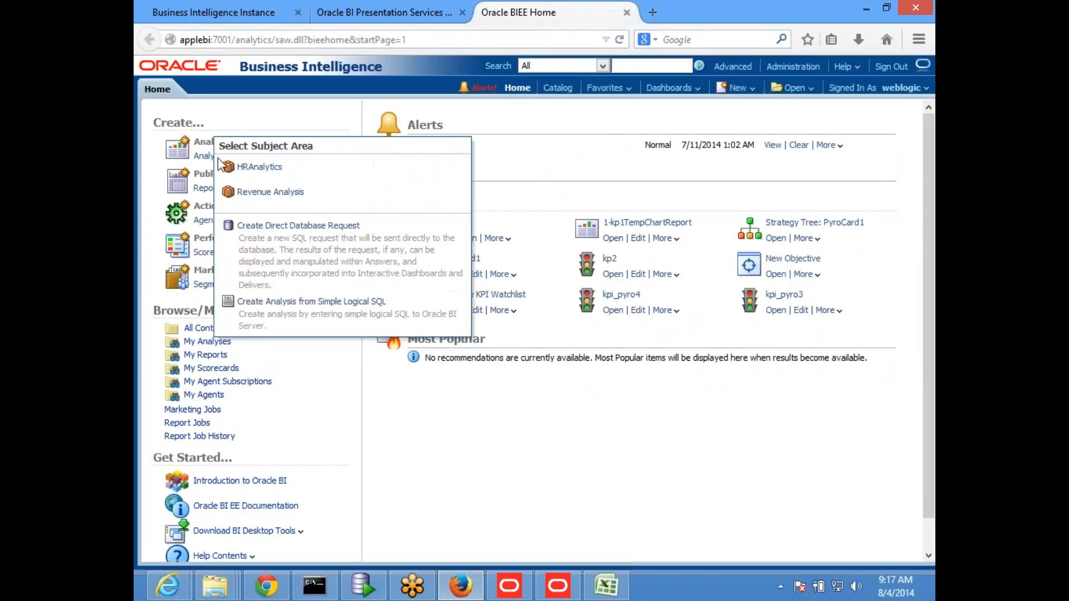
{"action": "left_click", "coordinate": [262, 192]}
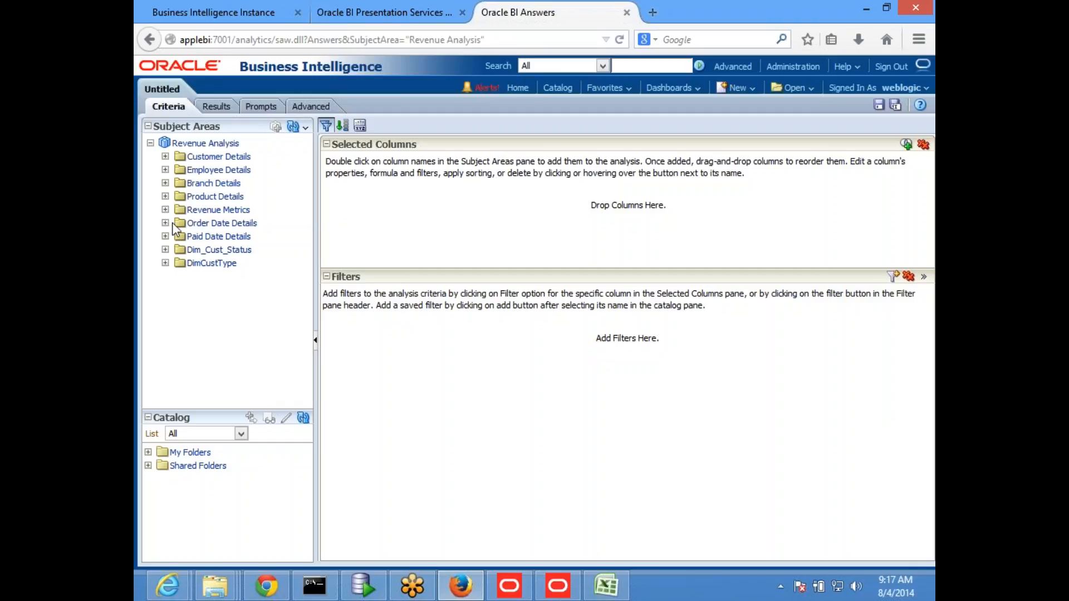
Step: Add the Ordered year and Ordered Quarter columns from Order Date Details to the analysis
{"action": "left_click", "coordinate": [165, 224]}
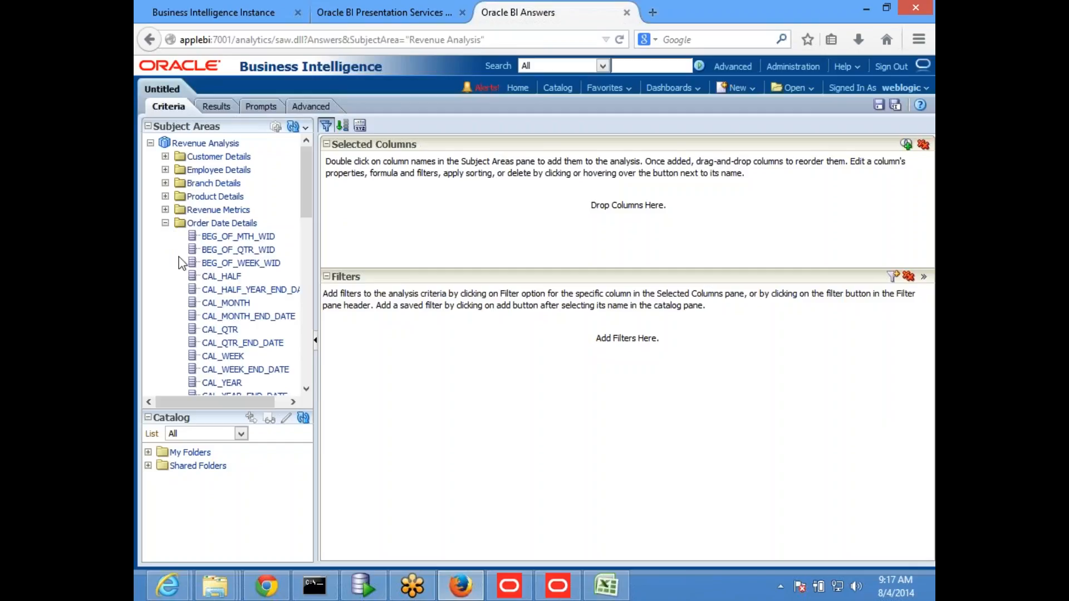
{"action": "scroll", "coordinate": [179, 271], "scroll_direction": "down", "scroll_amount": 3}
{"action": "scroll", "coordinate": [177, 278], "scroll_direction": "down", "scroll_amount": 15}
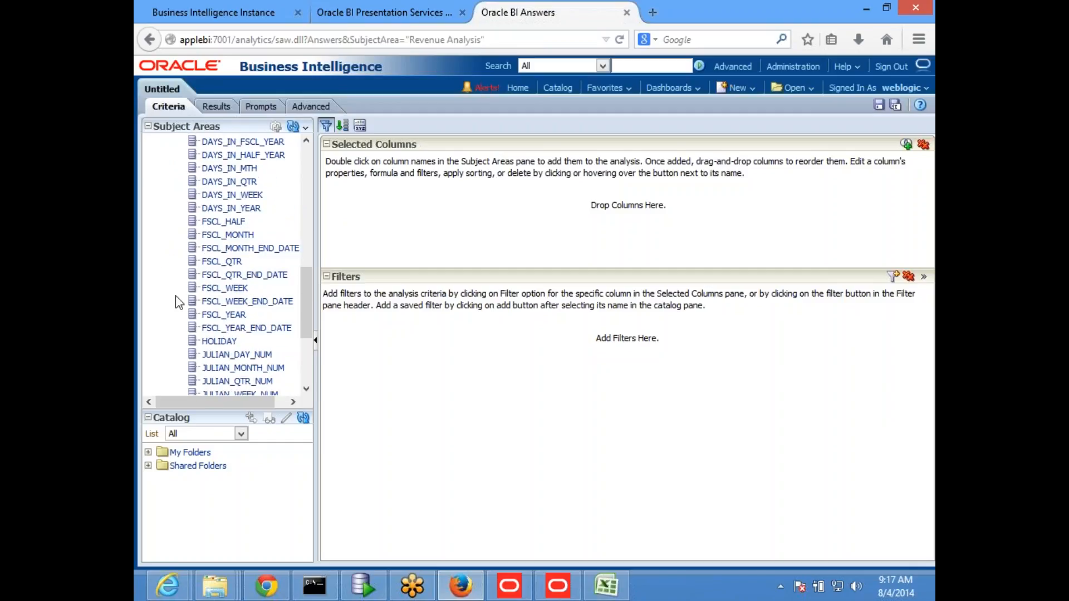
{"action": "double_click", "coordinate": [242, 335]}
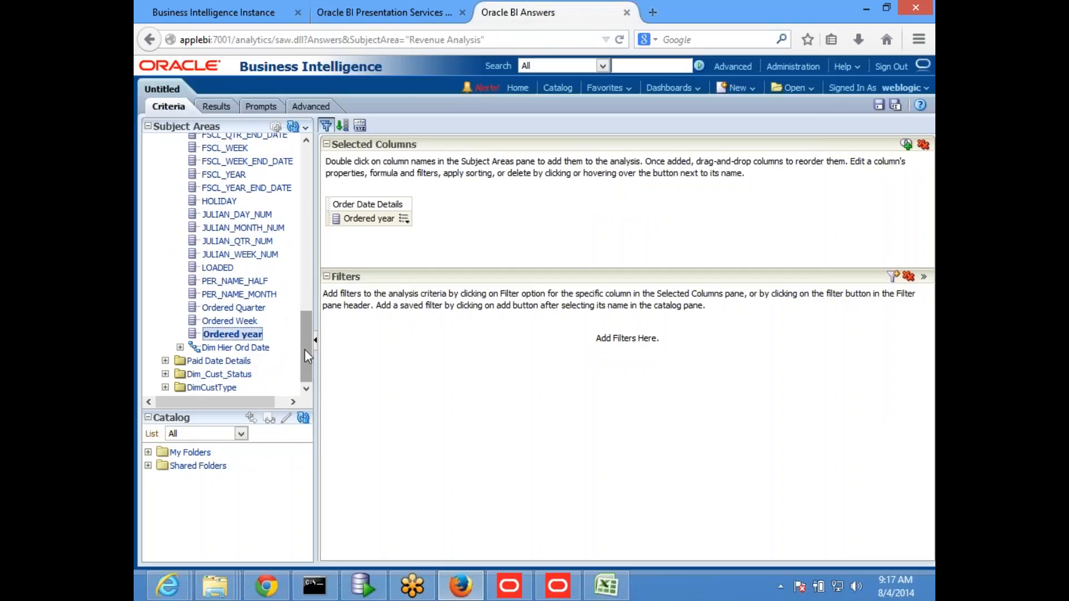
{"action": "left_click_drag", "start_coordinate": [296, 301], "coordinate": [296, 280]}
{"action": "left_click", "coordinate": [395, 404]}
{"action": "left_click", "coordinate": [252, 321]}
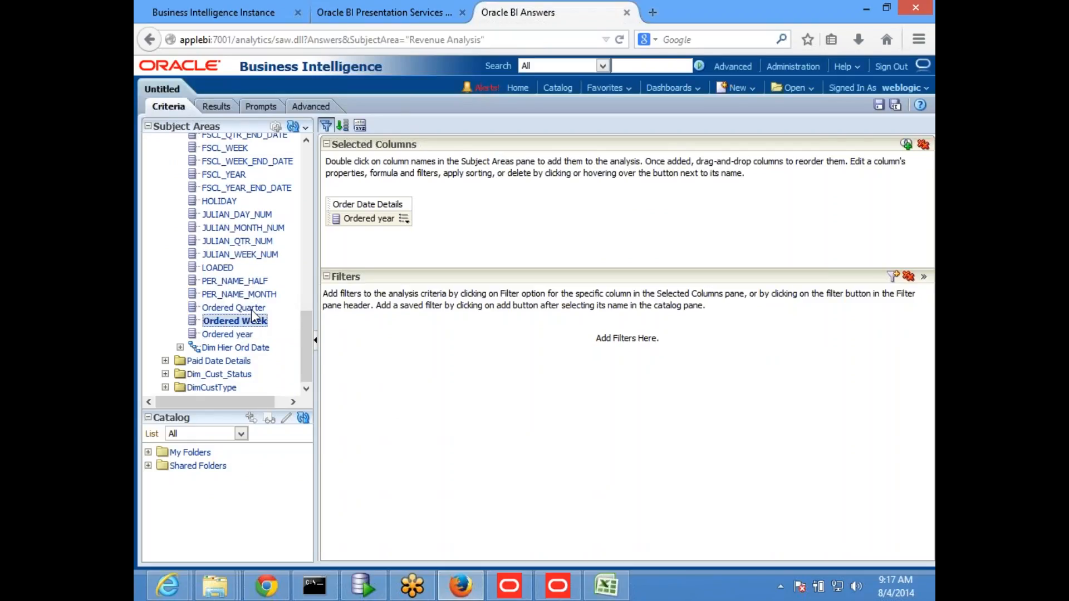
{"action": "left_click", "coordinate": [257, 310]}
{"action": "double_click", "coordinate": [263, 305]}
Step: Add the Sum Quantity and Prev_Curr2 Units measures from Revenue Metrics to the analysis
{"action": "scroll", "coordinate": [310, 160], "scroll_direction": "up", "scroll_amount": 10}
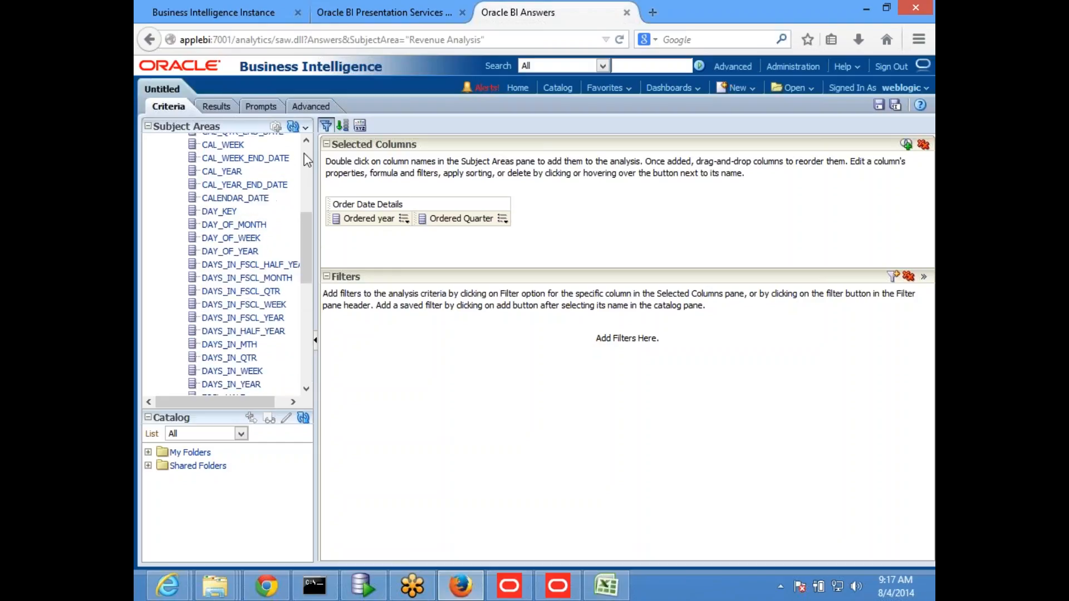
{"action": "left_click", "coordinate": [166, 157]}
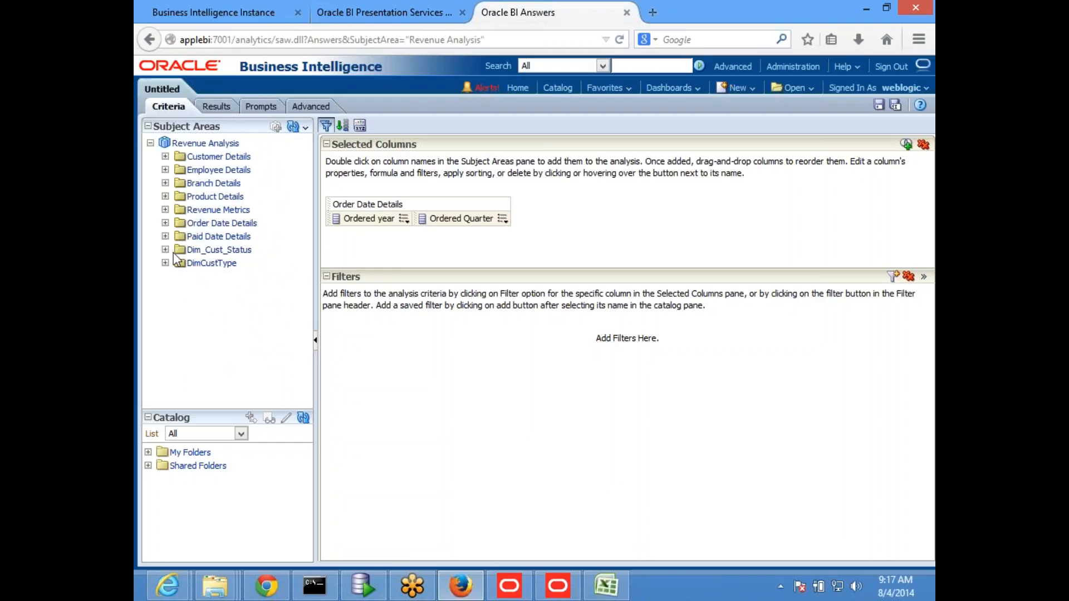
{"action": "left_click", "coordinate": [165, 210]}
{"action": "scroll", "coordinate": [238, 280], "scroll_direction": "down", "scroll_amount": 5}
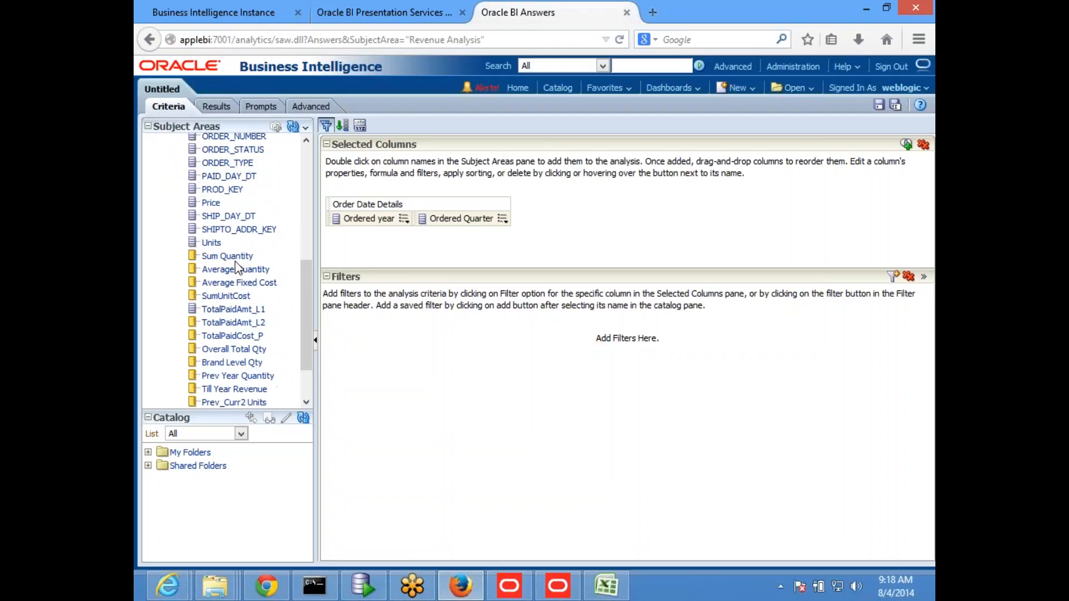
{"action": "double_click", "coordinate": [237, 257]}
{"action": "scroll", "coordinate": [238, 267], "scroll_direction": "down", "scroll_amount": 2}
{"action": "double_click", "coordinate": [238, 350]}
Step: Show the analysis results and compare the quarterly Sum Quantity values from 2007 Q4 to 2008 Q3 with Prev_Curr2 Units
{"action": "left_click", "coordinate": [214, 110]}
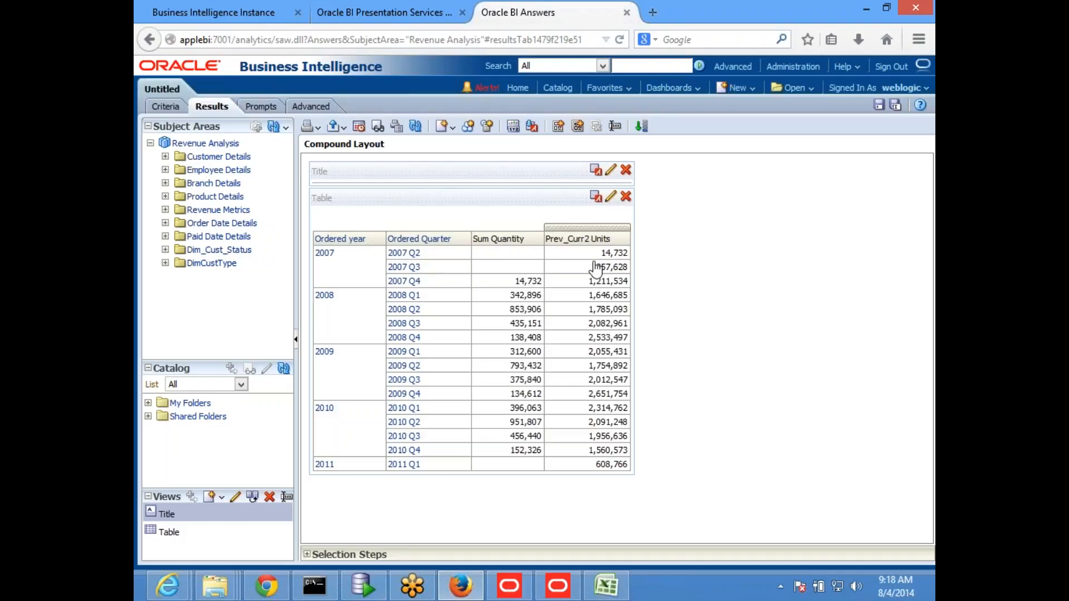
{"action": "left_click", "coordinate": [516, 287]}
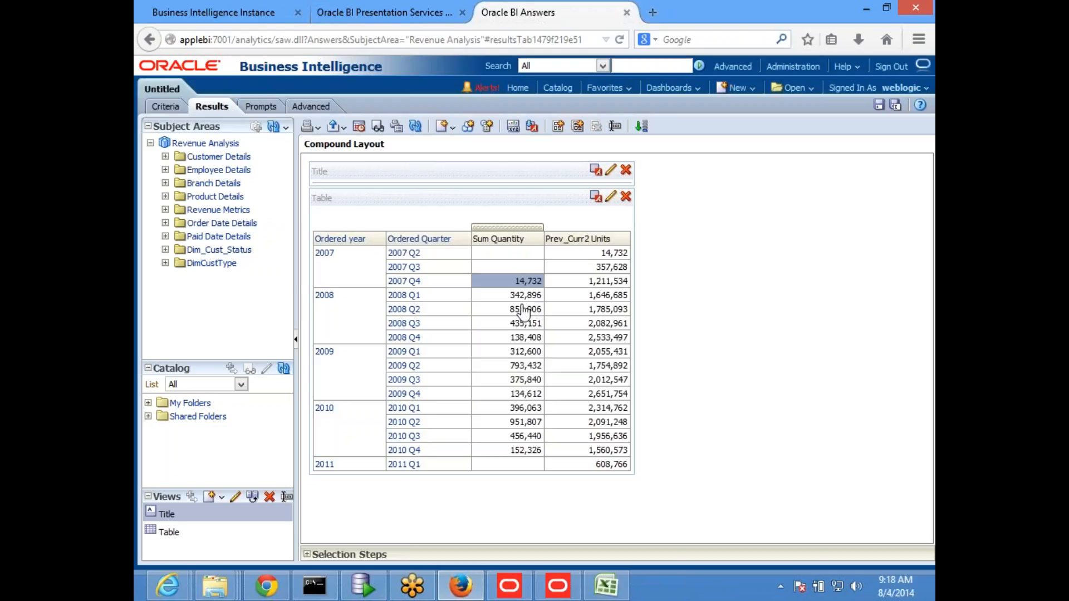
{"action": "left_click", "coordinate": [521, 325]}
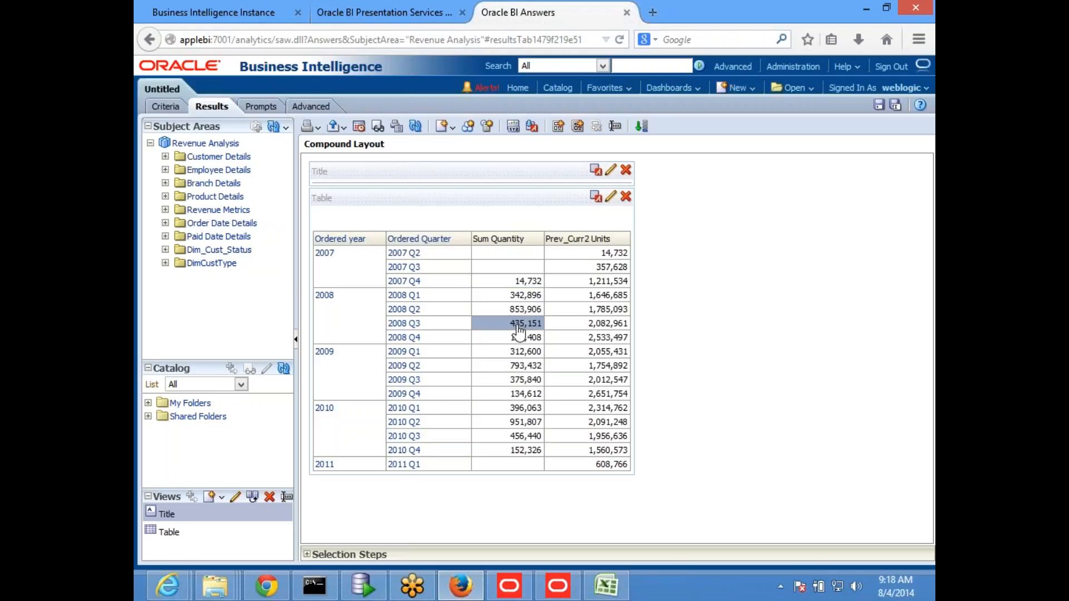